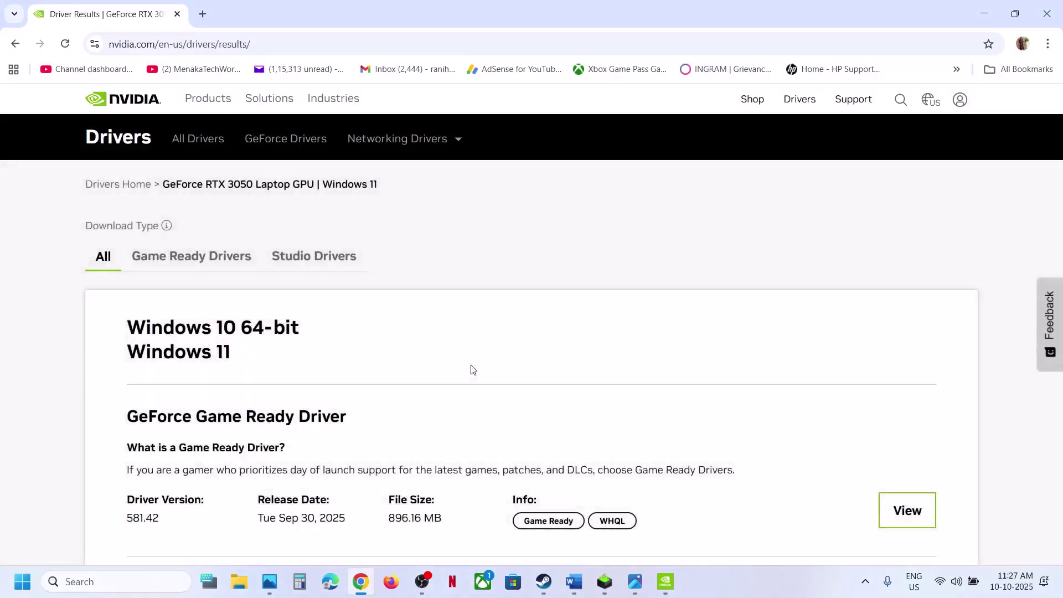
# Step: Download the GeForce Game Ready Driver version 581.42 from the driver results and check its download progress
pyautogui.scroll(-3, 471, 369)
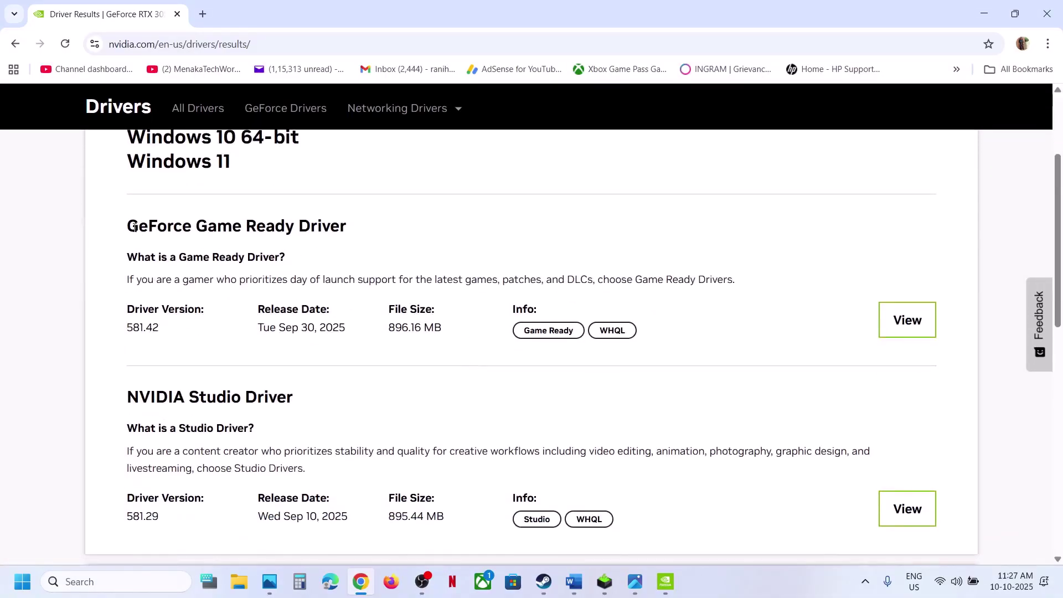
pyautogui.moveTo(135, 227); pyautogui.dragTo(352, 222)
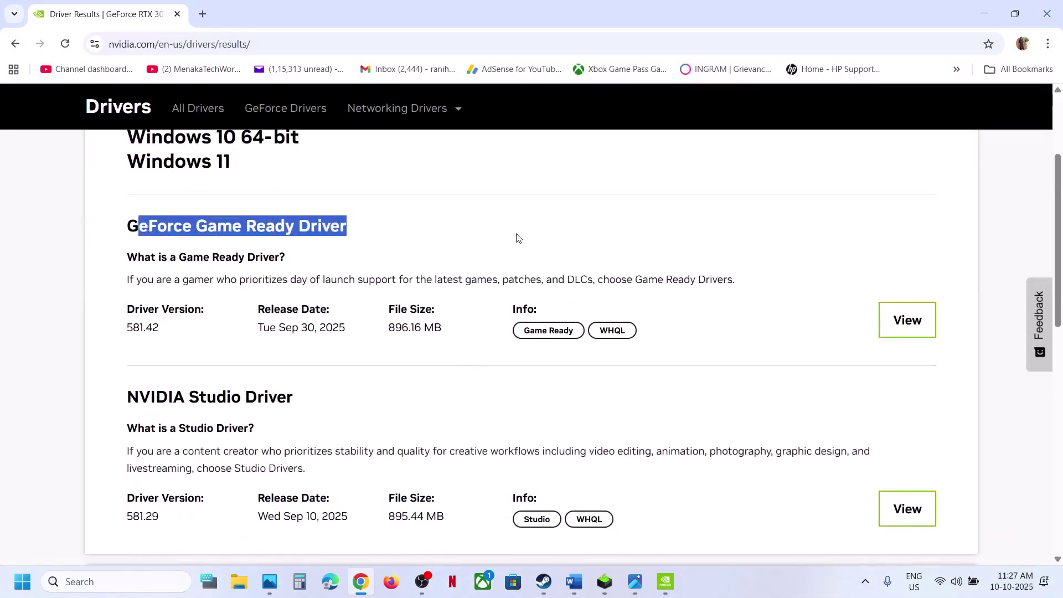
pyautogui.click(913, 319)
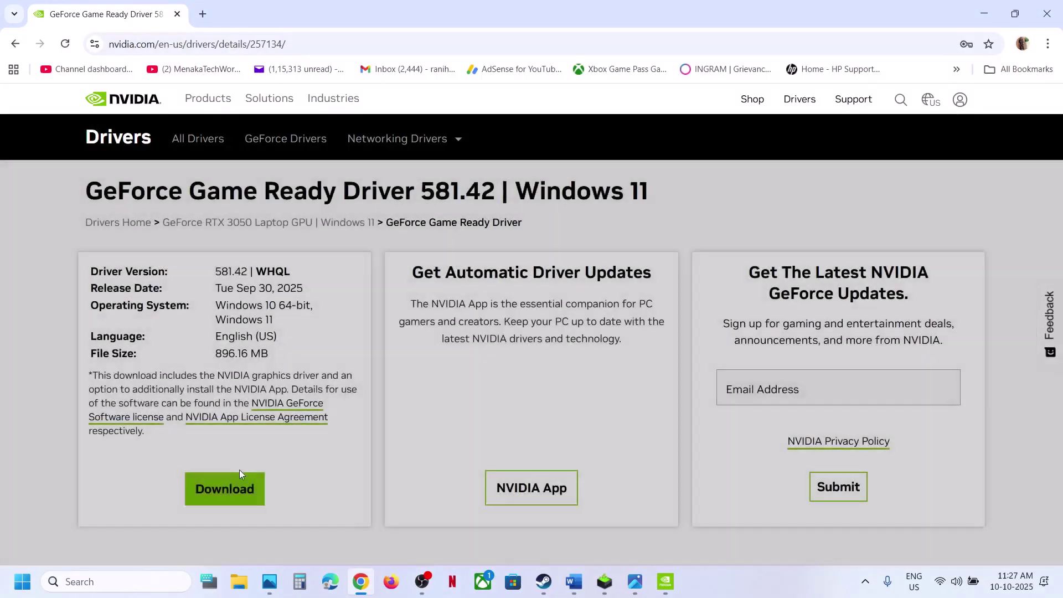
pyautogui.click(239, 476)
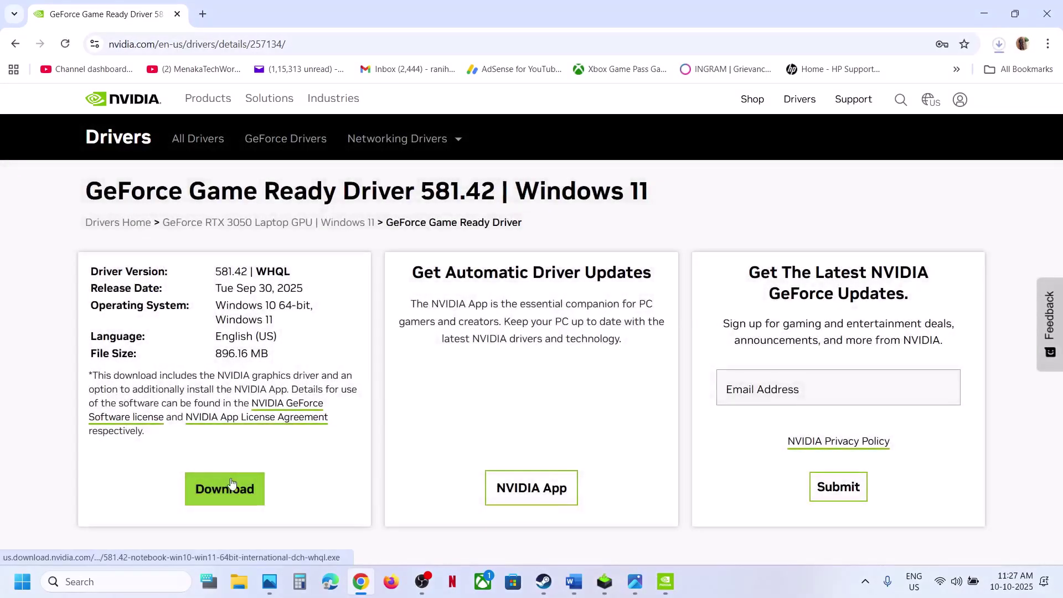
pyautogui.click(997, 46)
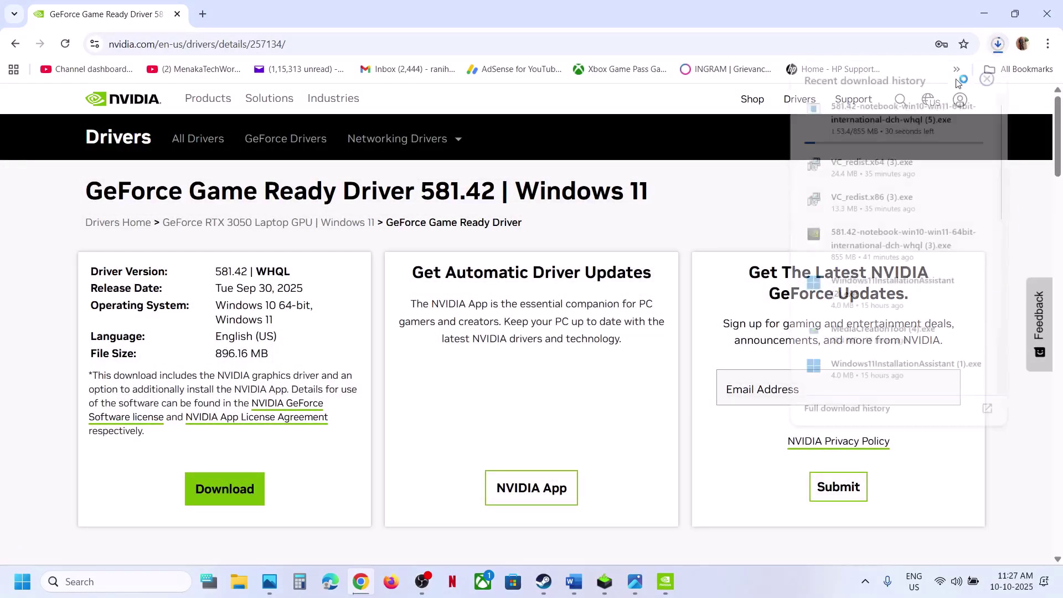
pyautogui.click(689, 405)
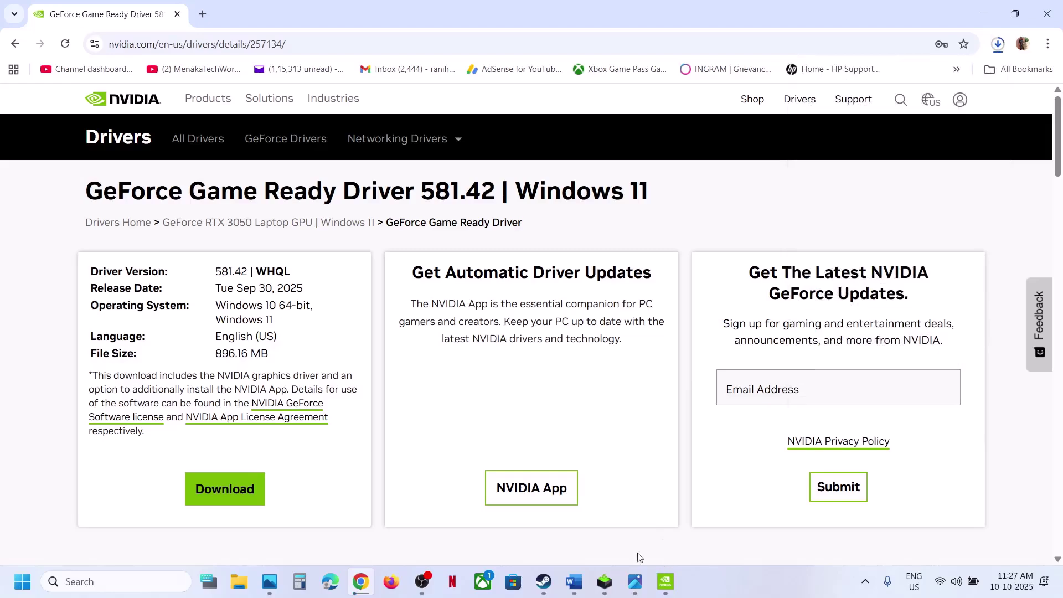
# Step: Switch to the NVIDIA Installer, accept the license agreement and choose the Custom (Advanced) installation with a clean installation
pyautogui.click(604, 581)
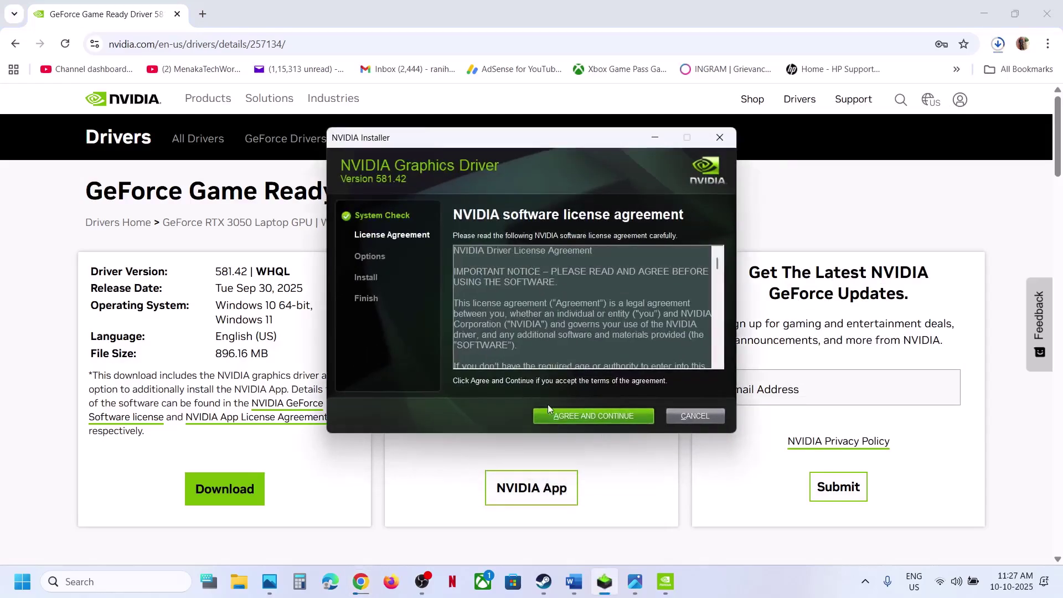
pyautogui.click(563, 416)
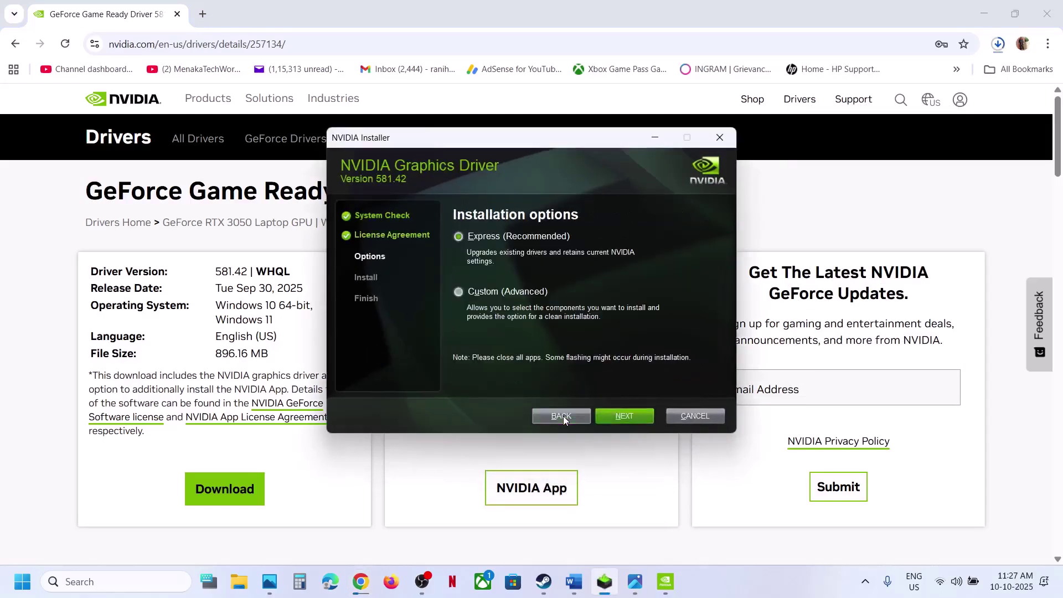
pyautogui.click(484, 292)
pyautogui.click(611, 416)
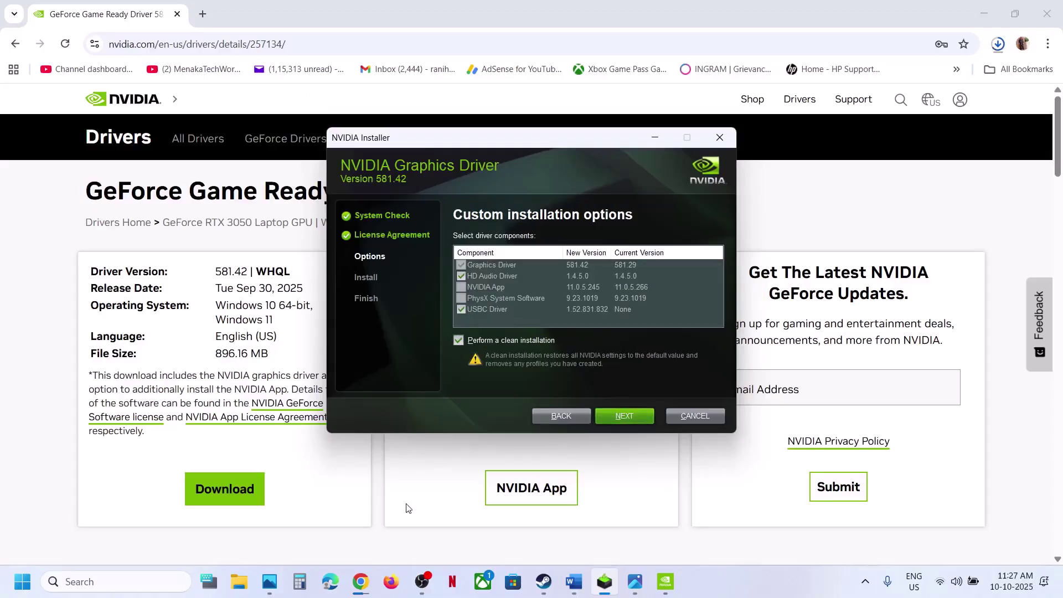
# Step: Bring up the Windows power options that include Restart
pyautogui.click(379, 527)
pyautogui.press('super')
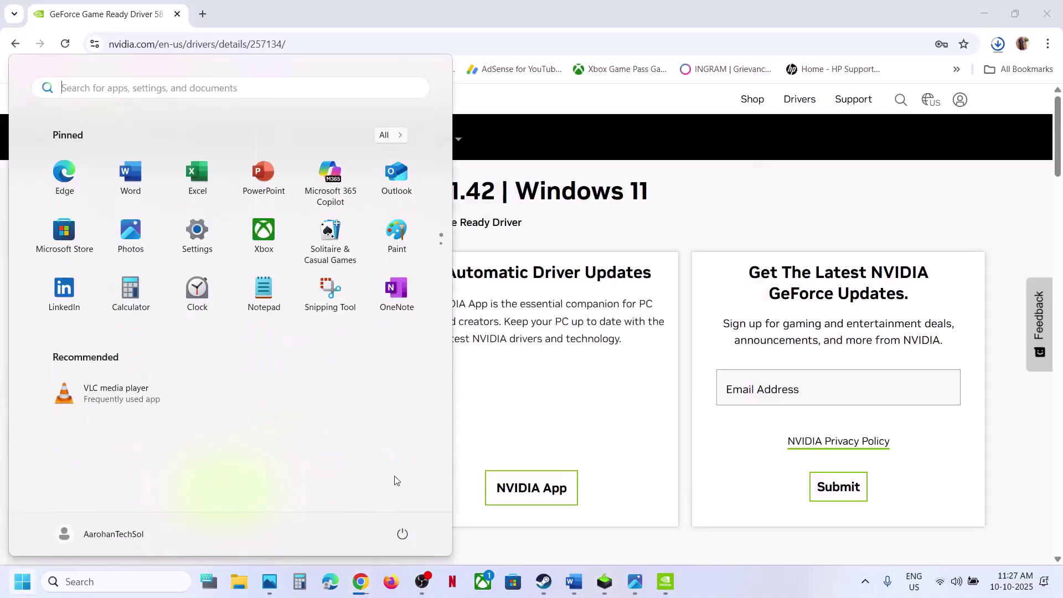
pyautogui.click(402, 535)
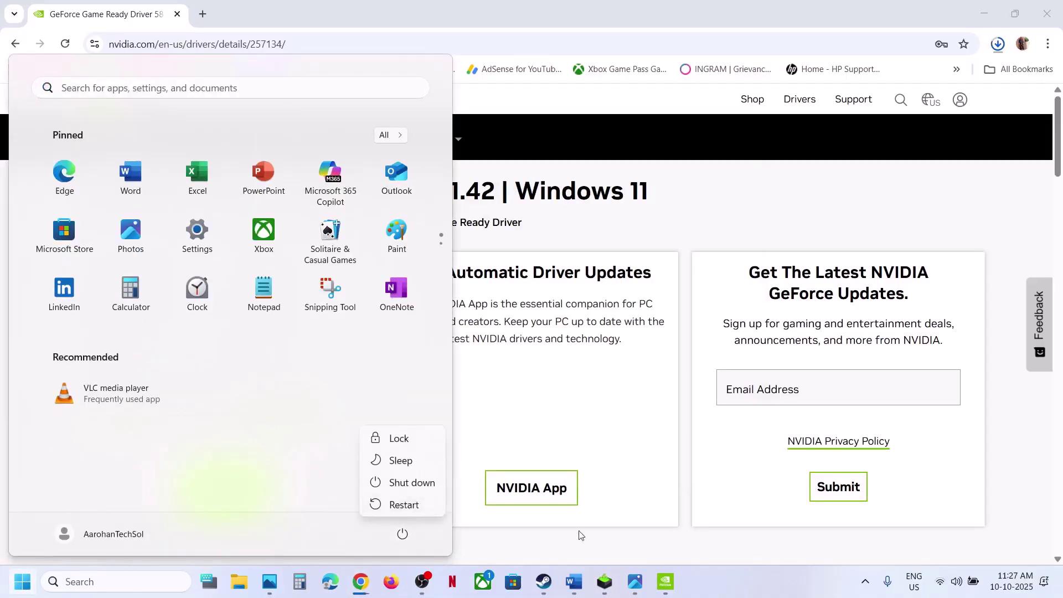
# Step: Copy the word "graphics" from the Step 2 heading in Word and use it in Windows search to open Graphics settings
pyautogui.click(543, 582)
pyautogui.click(578, 584)
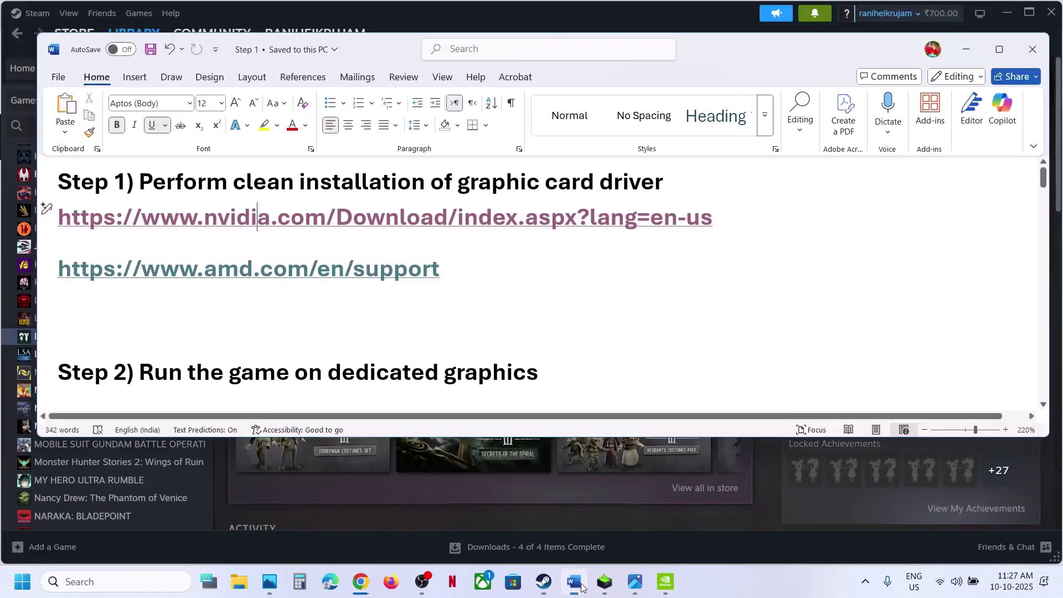
pyautogui.scroll(-1, 420, 321)
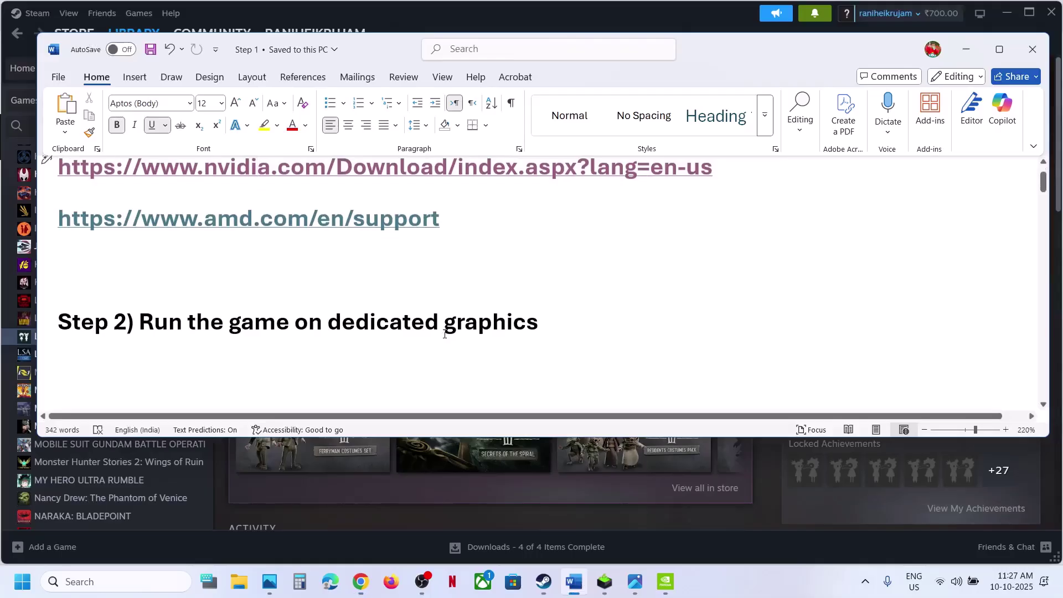
pyautogui.doubleClick(472, 327)
pyautogui.hotkey('ctrl', 'c')
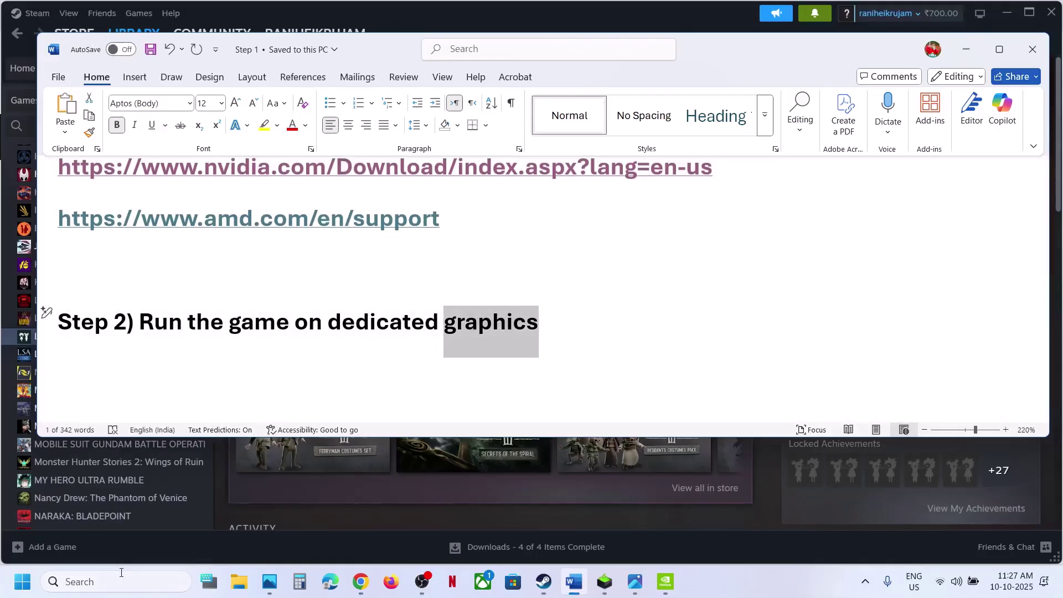
pyautogui.click(122, 572)
pyautogui.hotkey('ctrl', 'v')
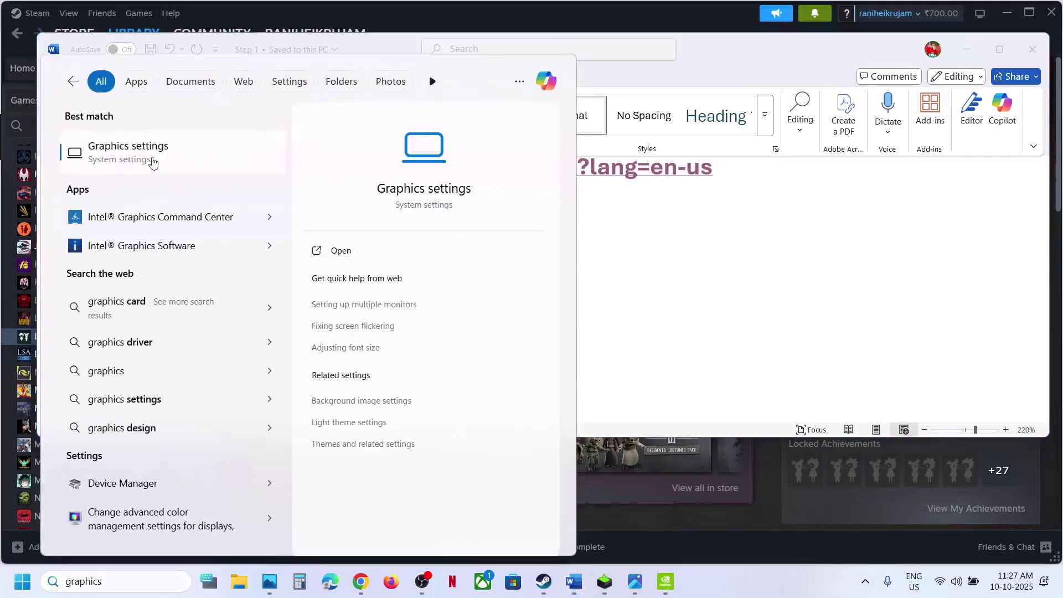
pyautogui.click(154, 162)
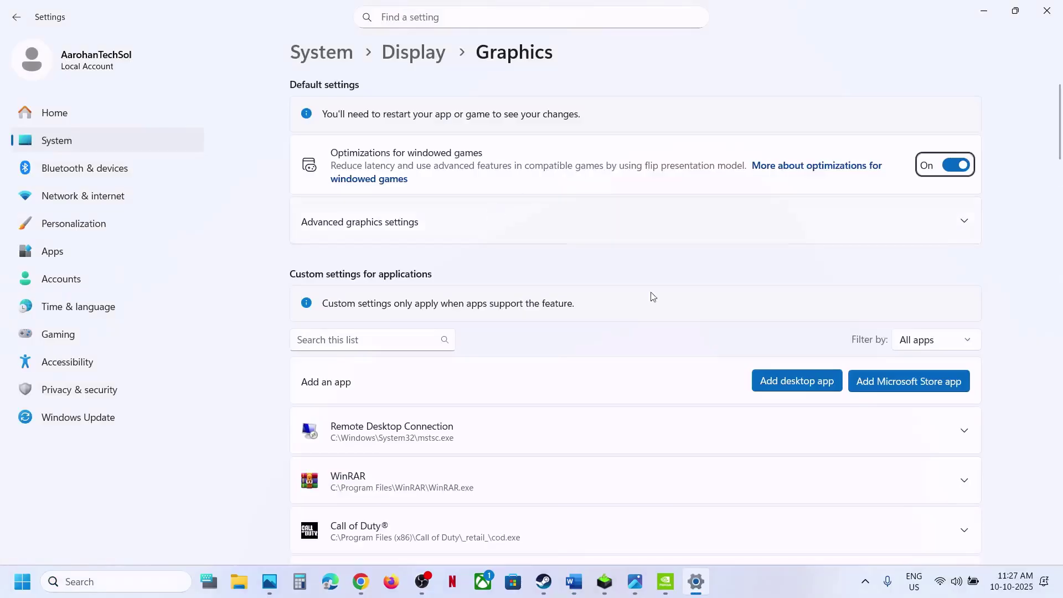
# Step: Add the LittleNightmaresIII application from the steamapps\common\Little Nightmares III folder as a desktop app in the custom graphics settings
pyautogui.click(798, 385)
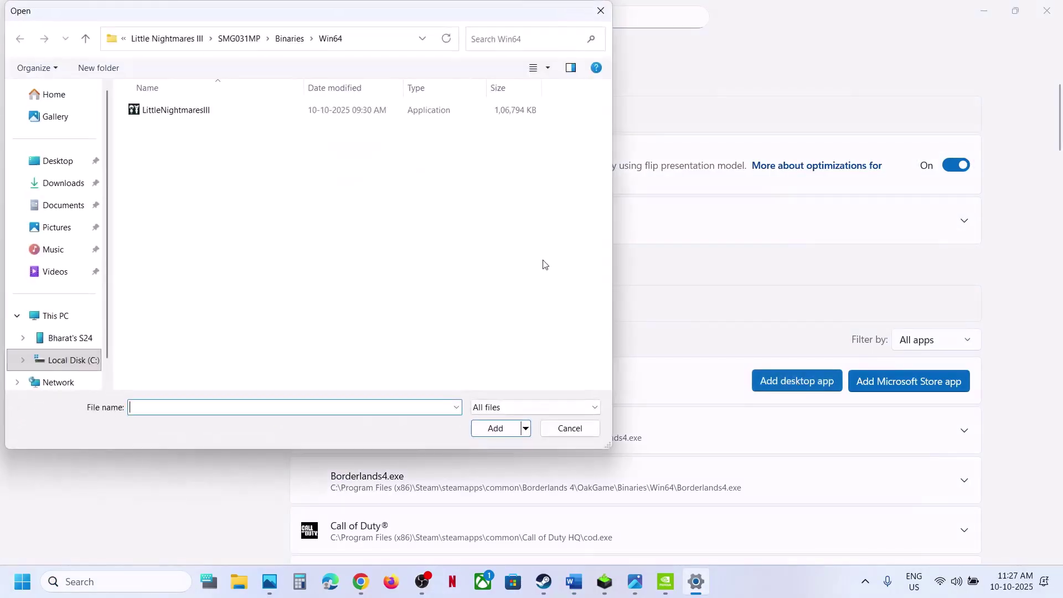
pyautogui.click(184, 46)
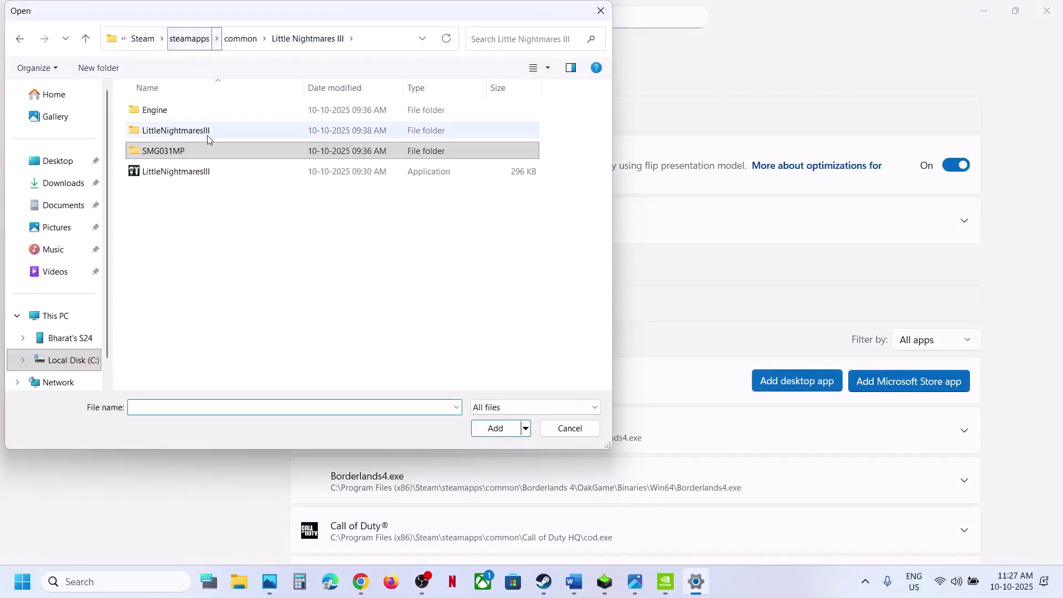
pyautogui.click(245, 42)
pyautogui.doubleClick(177, 193)
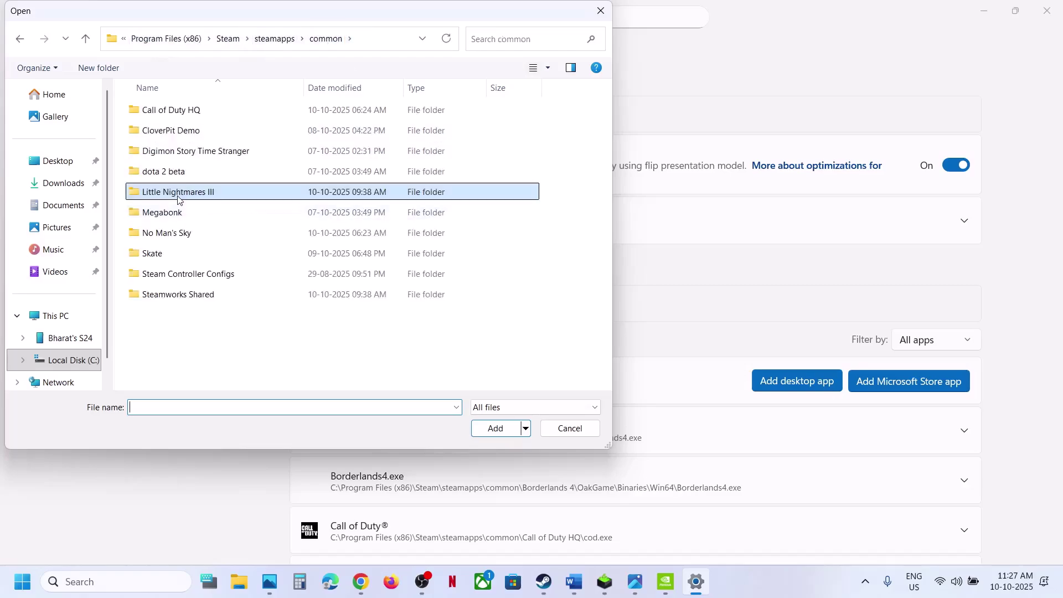
pyautogui.click(382, 45)
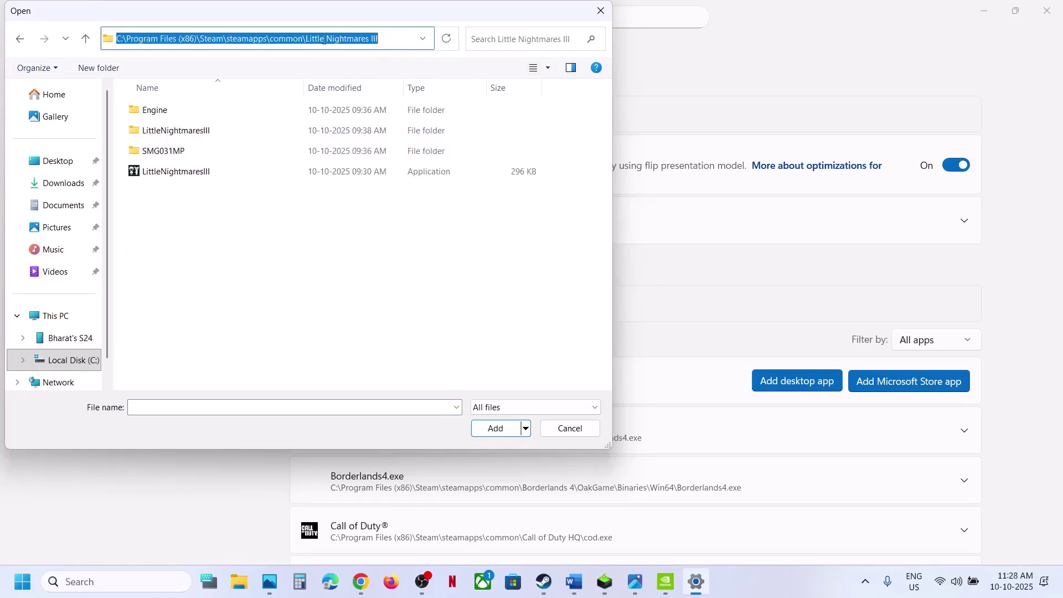
pyautogui.click(175, 180)
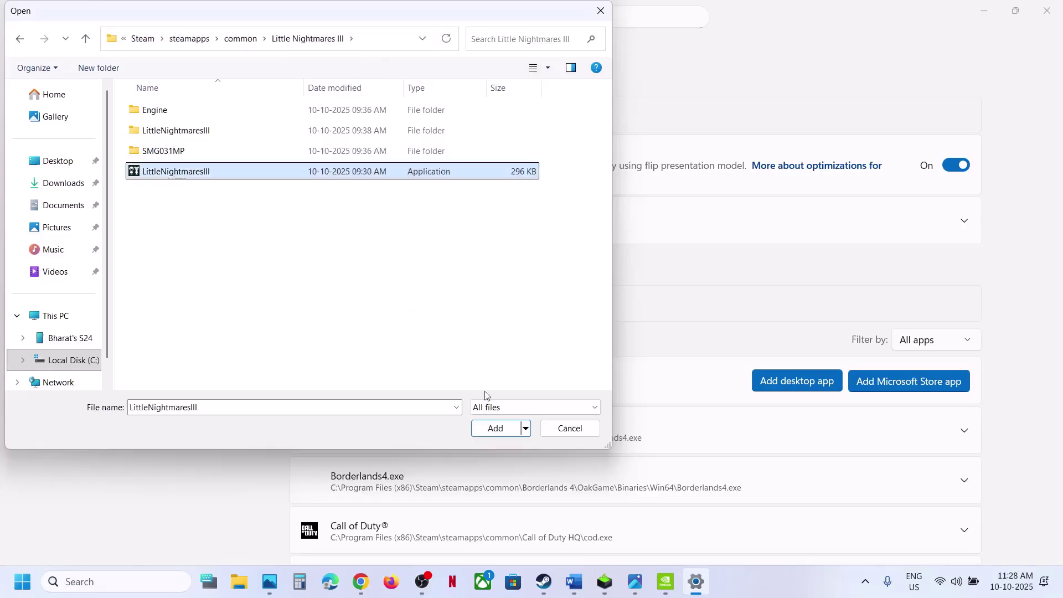
pyautogui.click(495, 428)
# Step: Set the GPU preference of the Little Nightmares III main-folder entry to High Performance (NVIDIA GeForce RTX 3050 Laptop GPU)
pyautogui.scroll(-10, 491, 427)
pyautogui.scroll(-13, 490, 428)
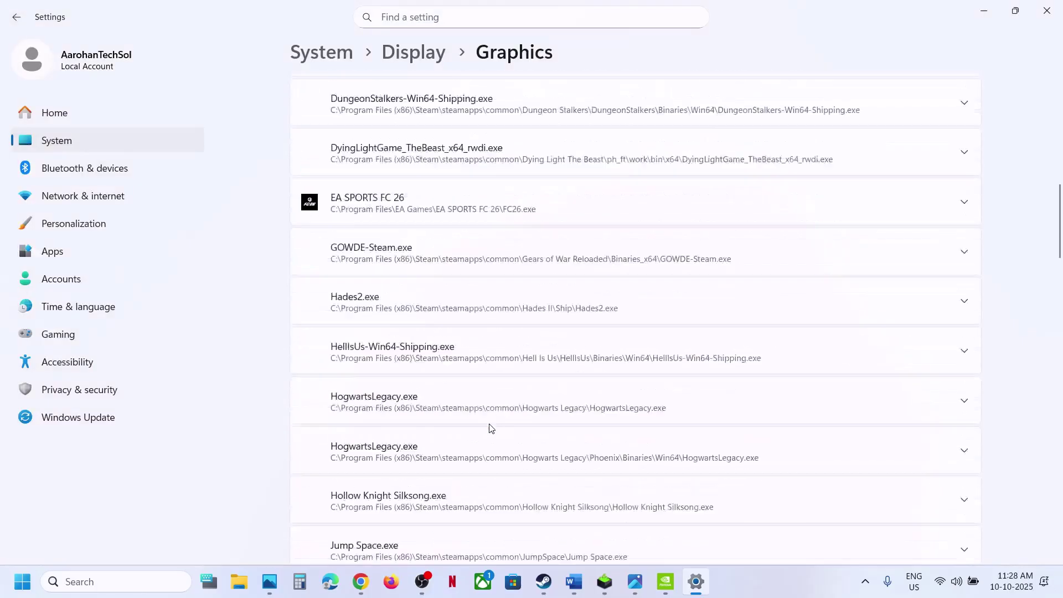
pyautogui.click(506, 295)
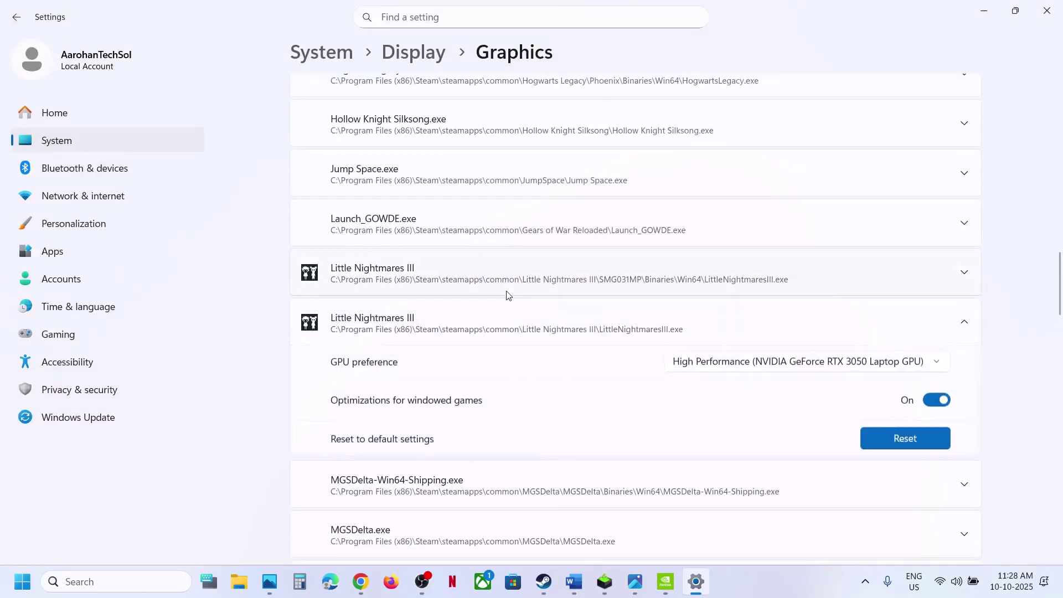
pyautogui.click(792, 299)
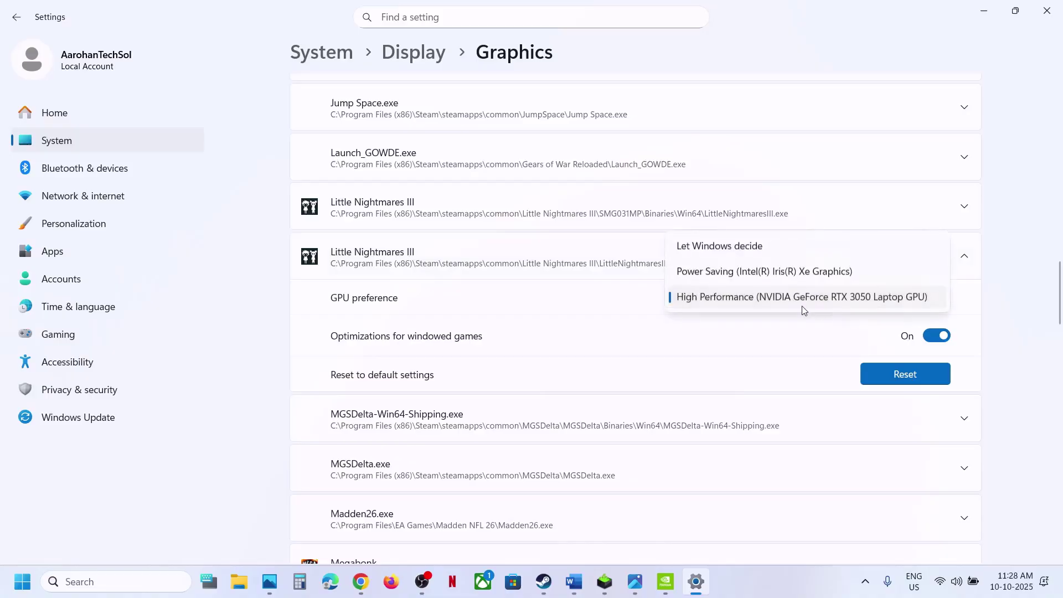
pyautogui.click(799, 303)
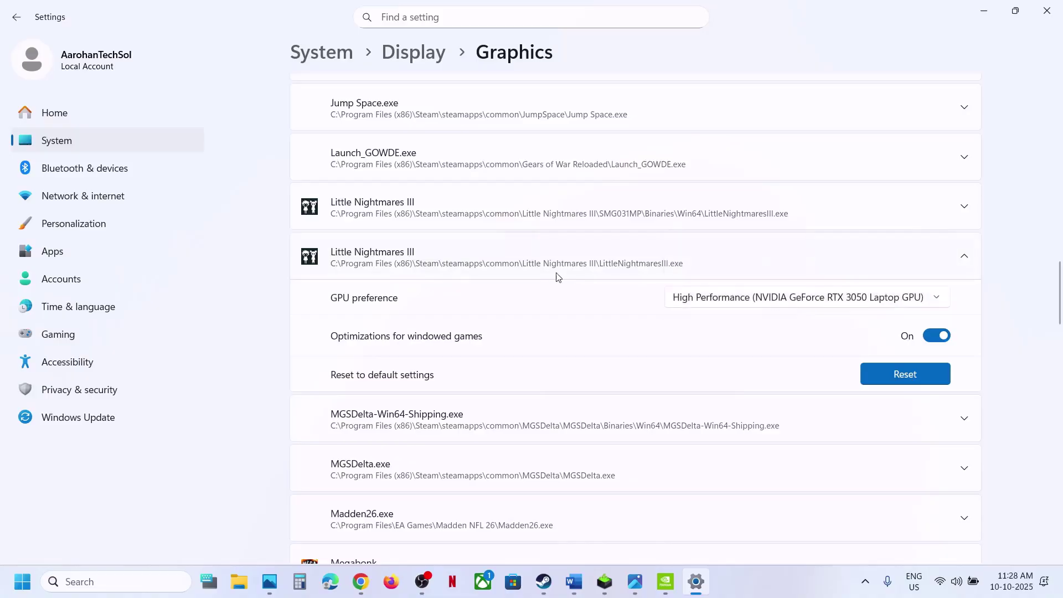
# Step: Add the LittleNightmaresIII application from the game's SMG031MP\Binaries\Win64 folder as another desktop app
pyautogui.scroll(15, 558, 278)
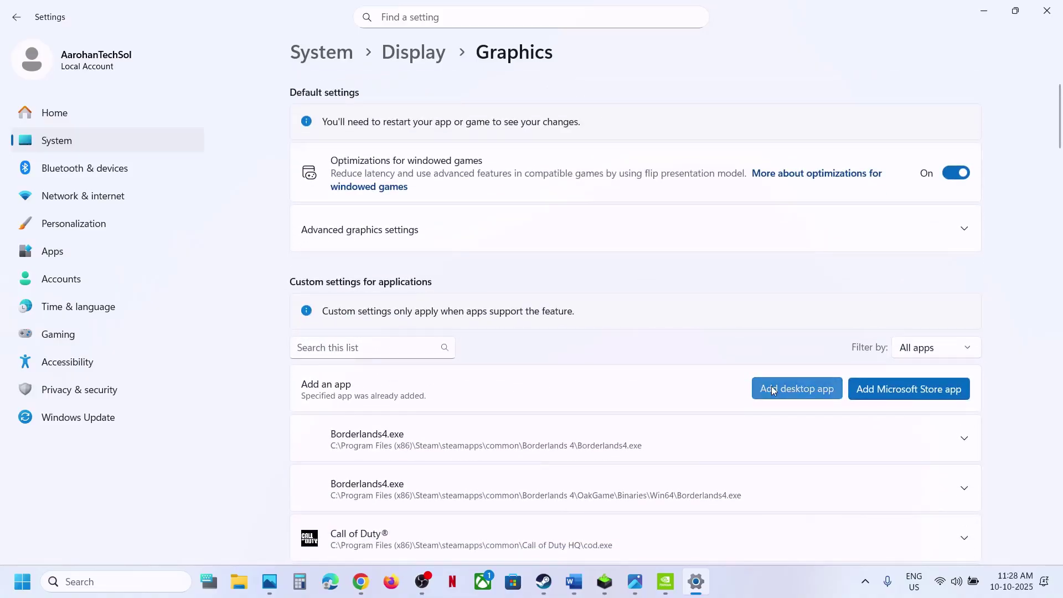
pyautogui.click(796, 388)
pyautogui.doubleClick(162, 150)
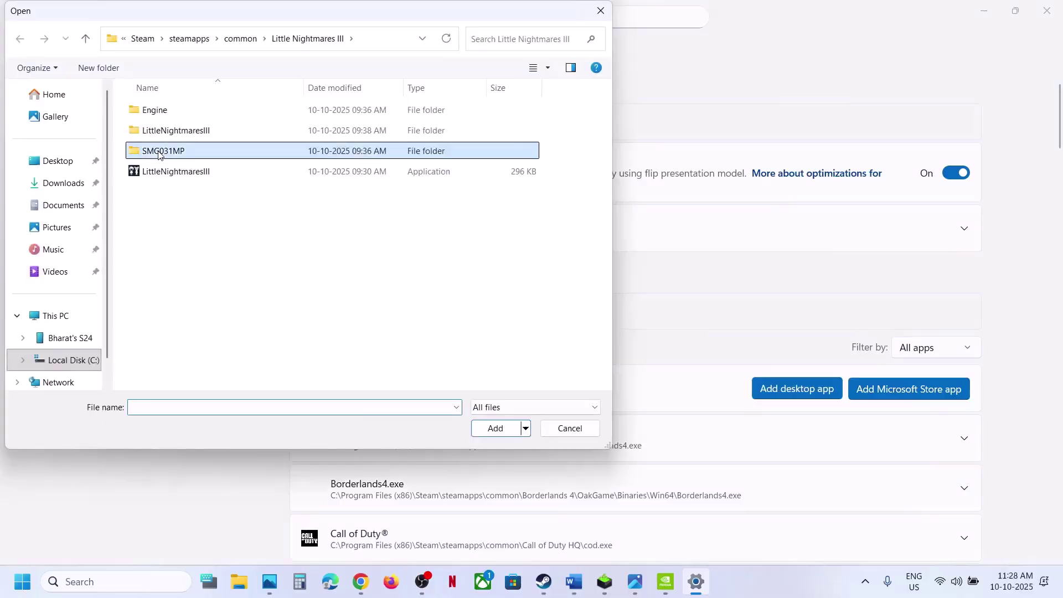
pyautogui.click(155, 109)
pyautogui.doubleClick(155, 110)
pyautogui.doubleClick(156, 110)
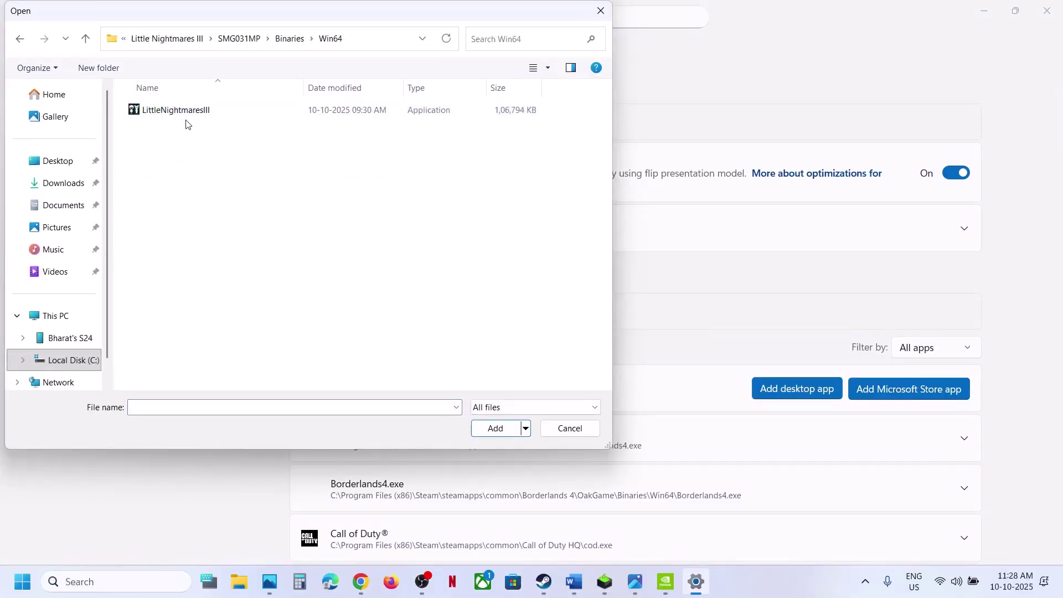
pyautogui.click(183, 115)
pyautogui.click(498, 428)
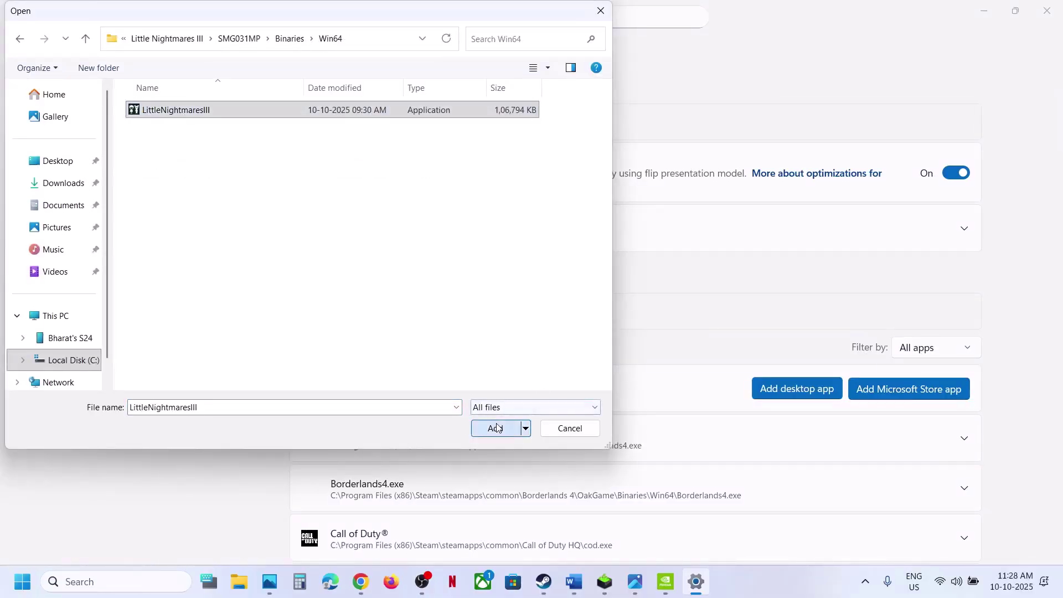
# Step: Set the GPU preference of the Win64 Little Nightmares III entry to High Performance (NVIDIA GeForce RTX 3050 Laptop GPU) and close Settings
pyautogui.scroll(-15, 497, 427)
pyautogui.scroll(-4, 496, 427)
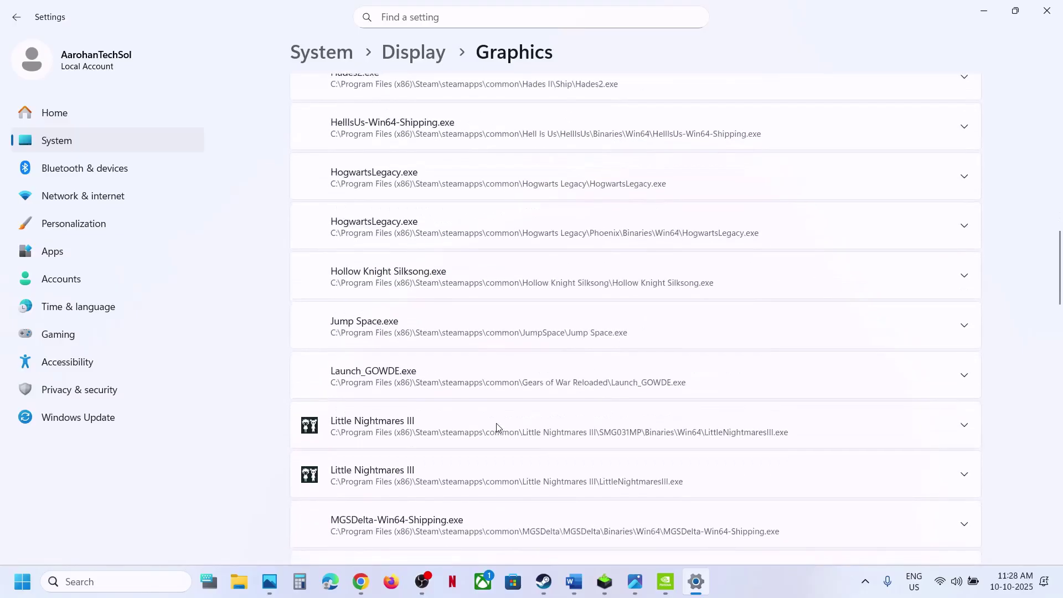
pyautogui.click(527, 348)
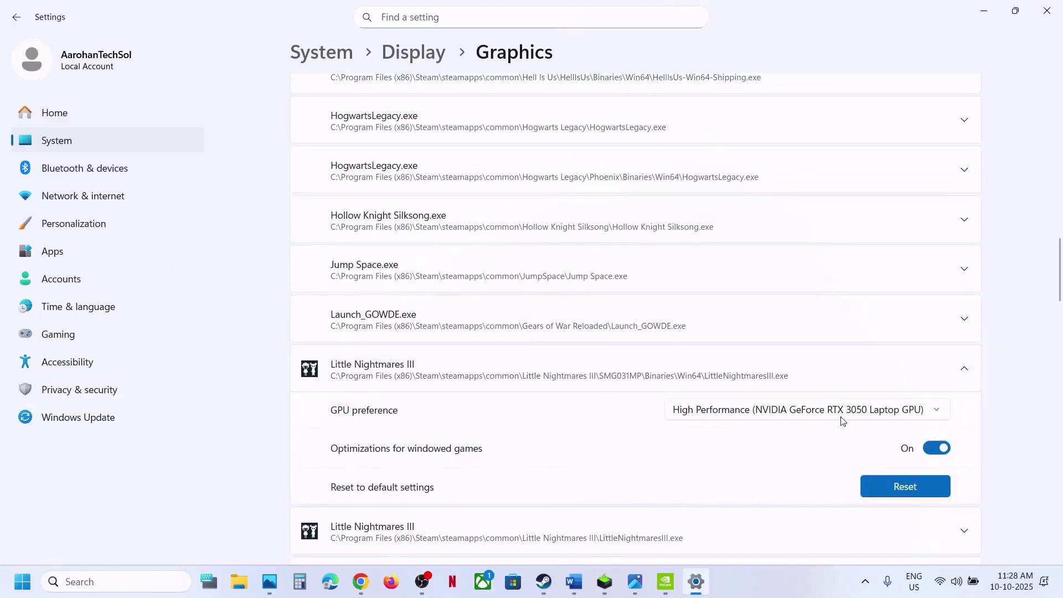
pyautogui.click(855, 412)
pyautogui.click(855, 412)
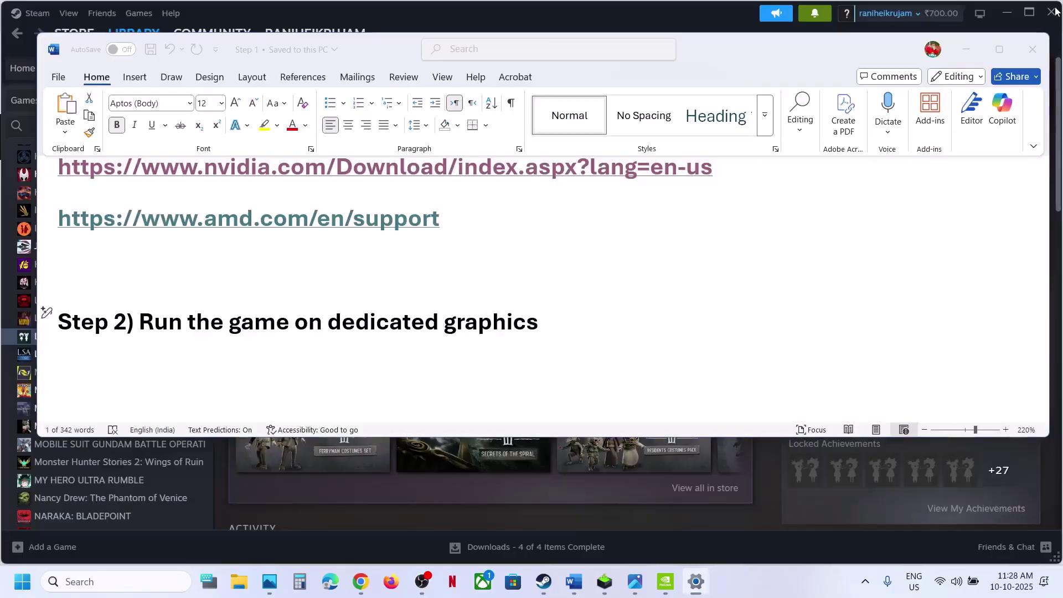
pyautogui.click(1046, 11)
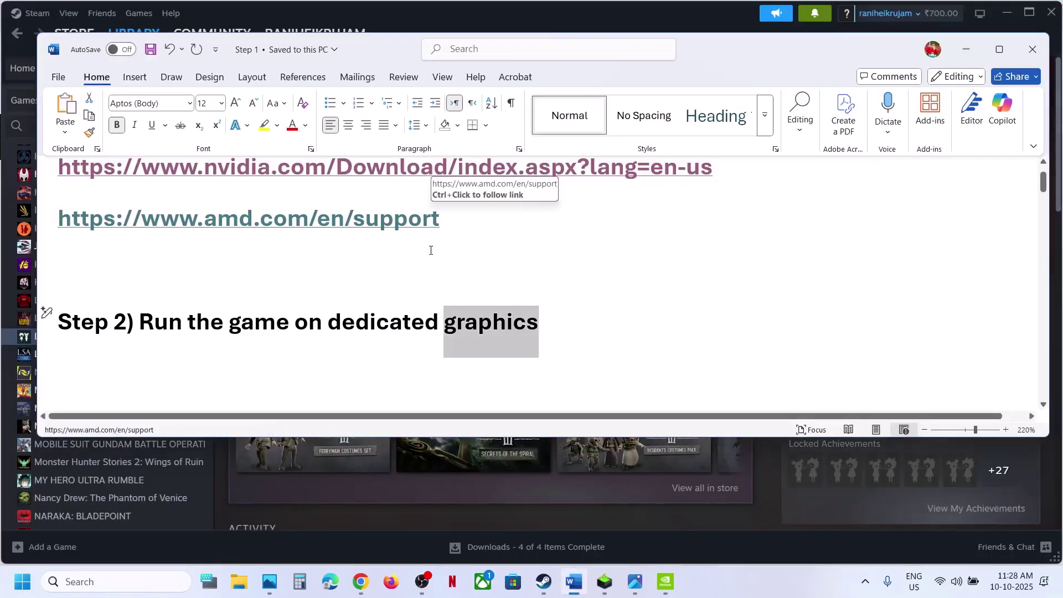
pyautogui.click(573, 353)
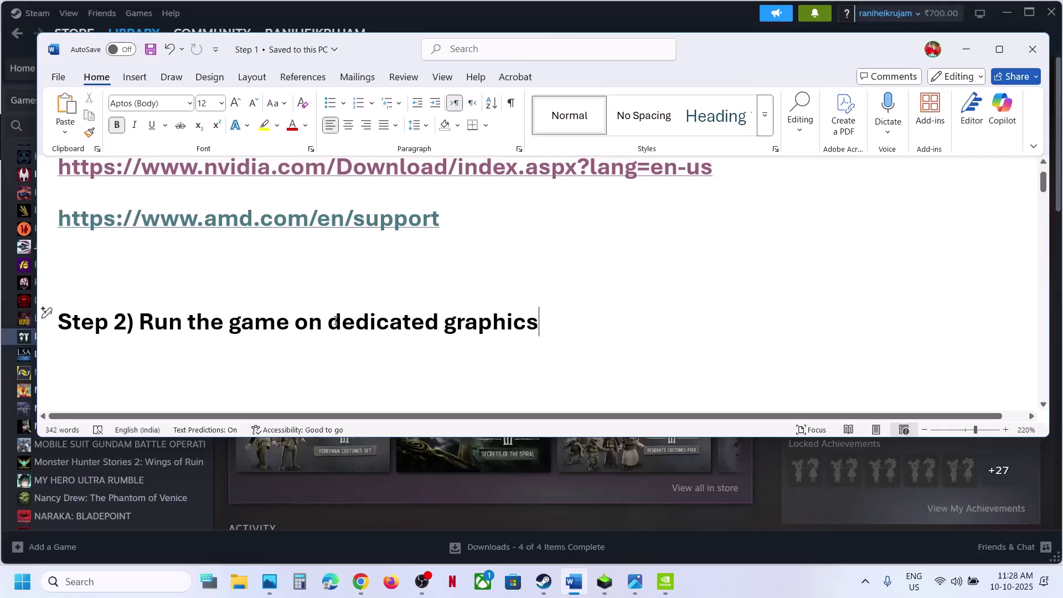
pyautogui.moveTo(335, 320); pyautogui.dragTo(542, 318)
pyautogui.click(259, 336)
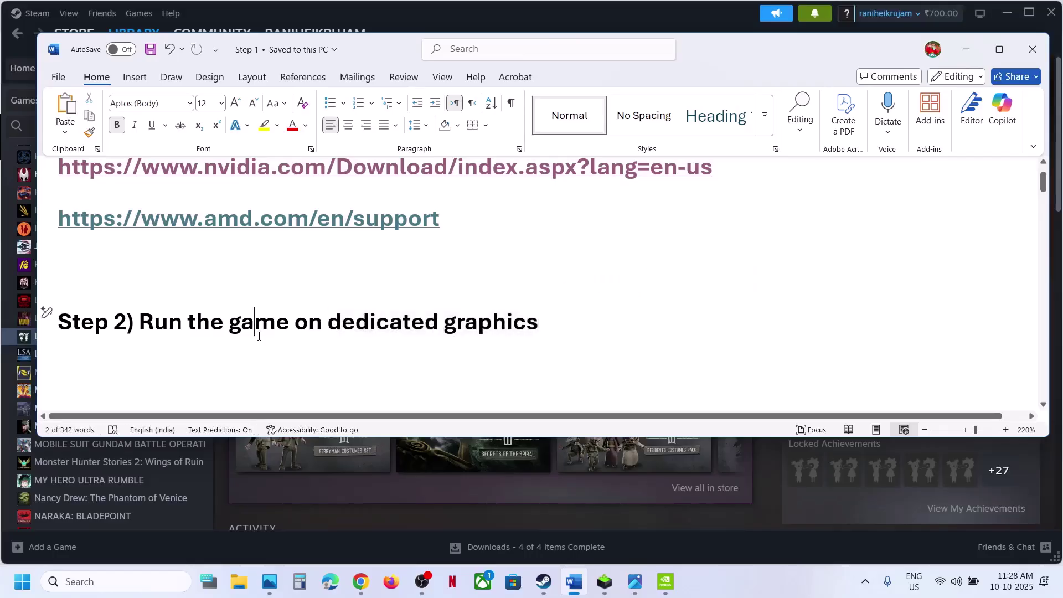
# Step: Set the Steam launch options of Little Nightmares III to -dx11, as mentioned in Step 3 of the notes, and launch the game
pyautogui.scroll(-3, 258, 336)
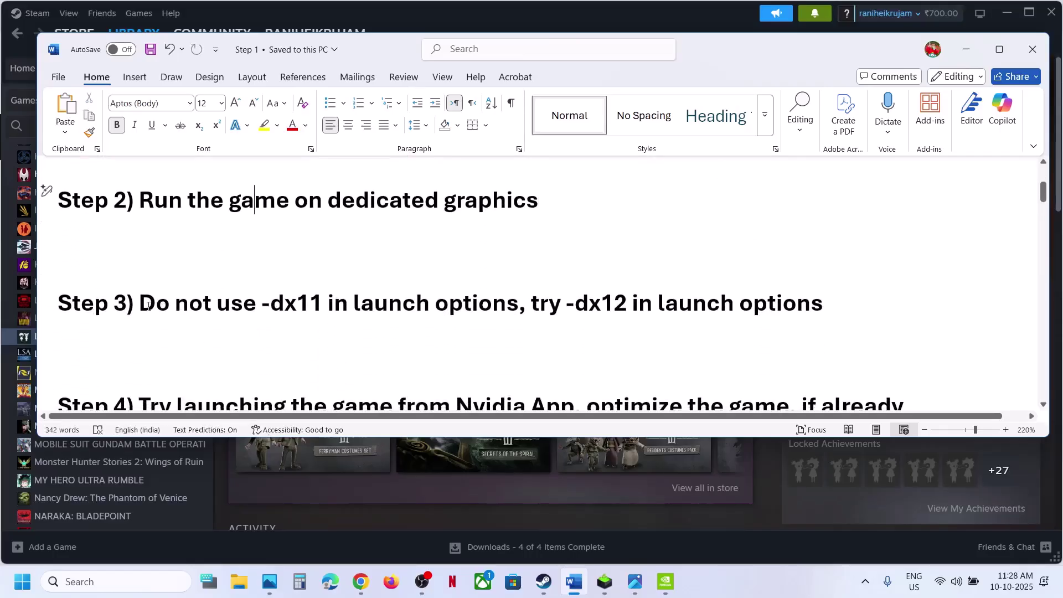
pyautogui.moveTo(148, 305); pyautogui.dragTo(518, 306)
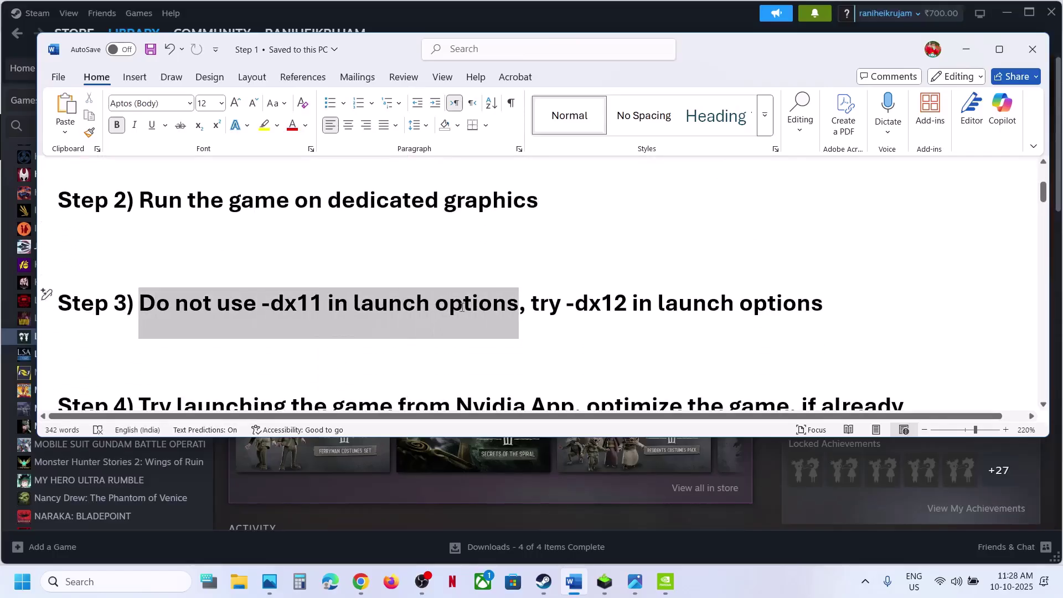
pyautogui.click(310, 518)
pyautogui.rightClick(87, 335)
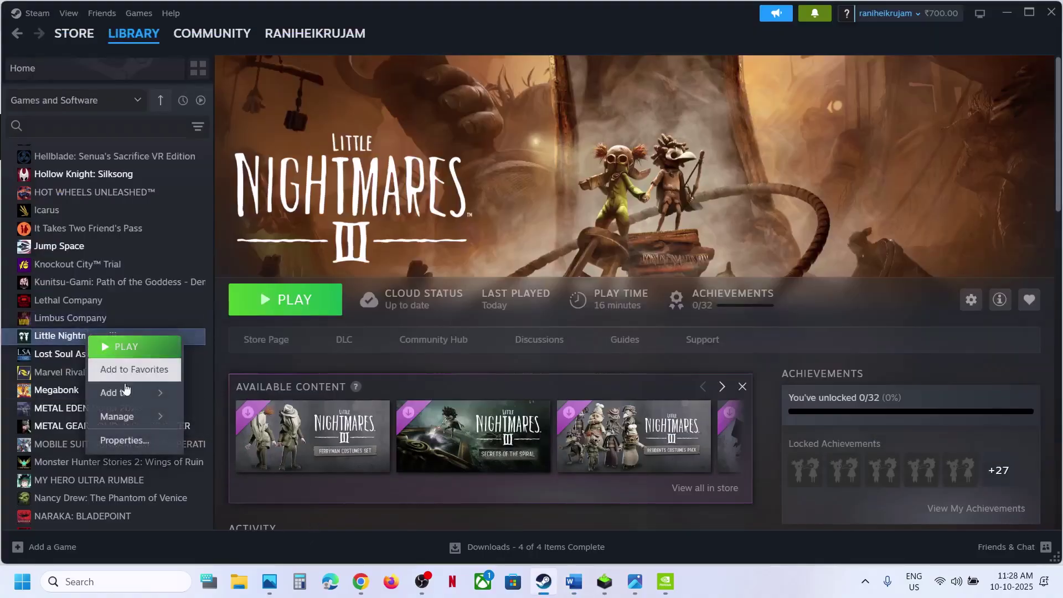
pyautogui.click(125, 440)
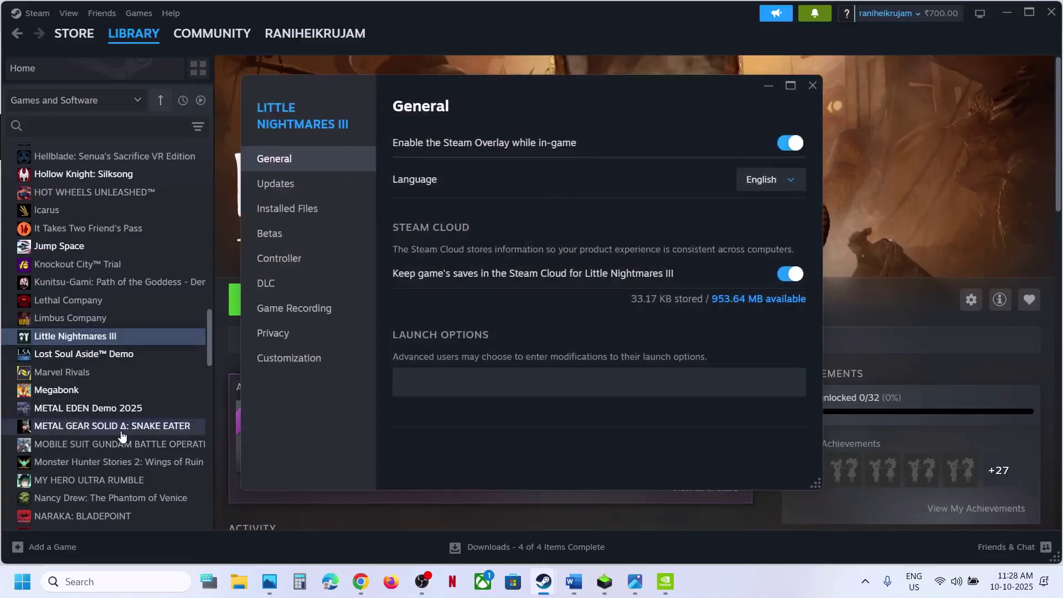
pyautogui.click(455, 380)
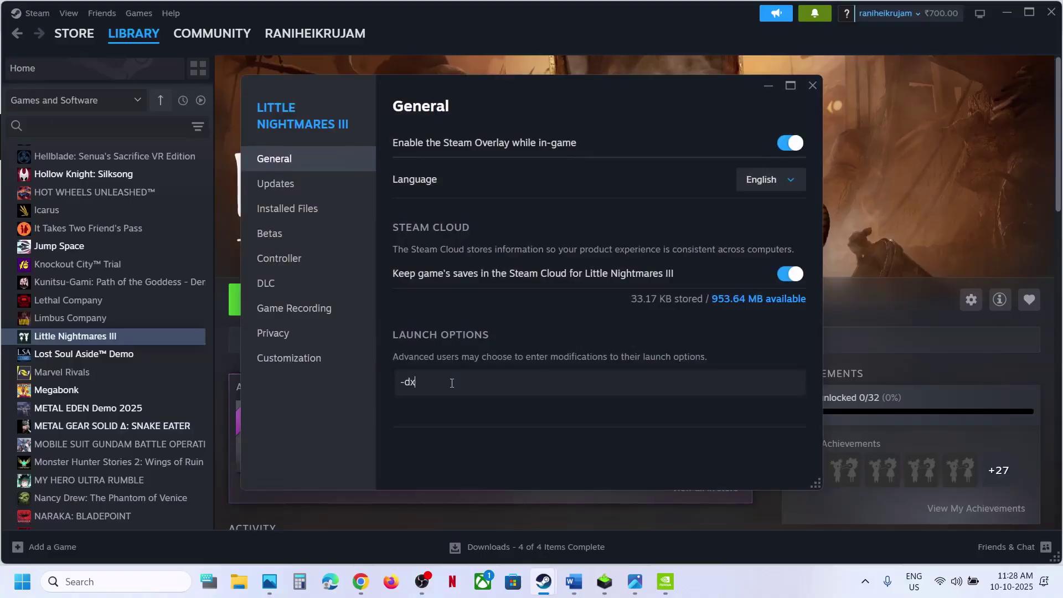
pyautogui.click(813, 86)
pyautogui.click(301, 304)
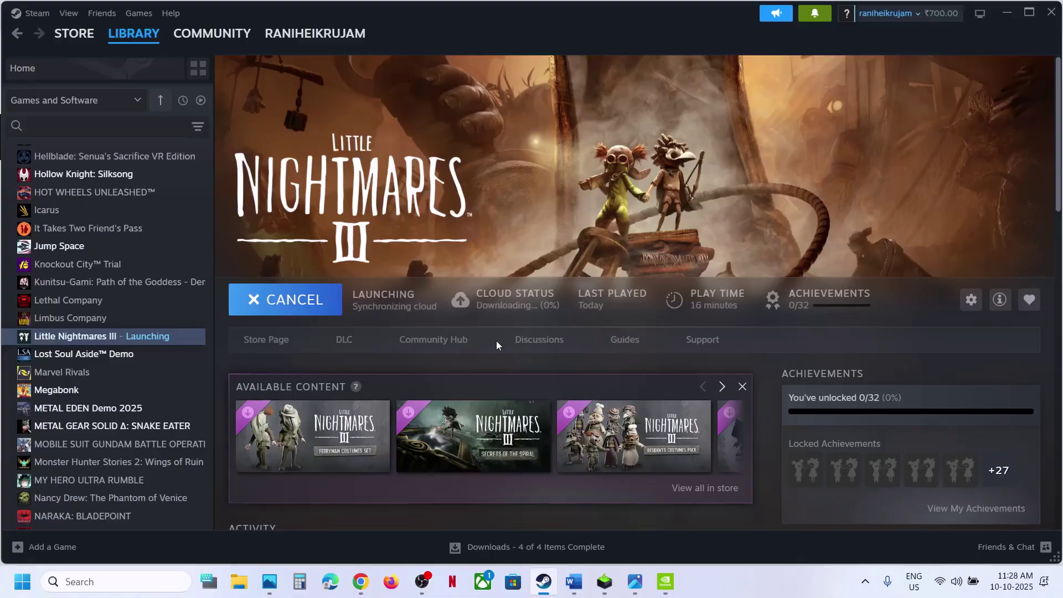
# Step: Remove -dx11 from the launch options of Little Nightmares III and dismiss the game's DirectX 12 message
pyautogui.rightClick(101, 337)
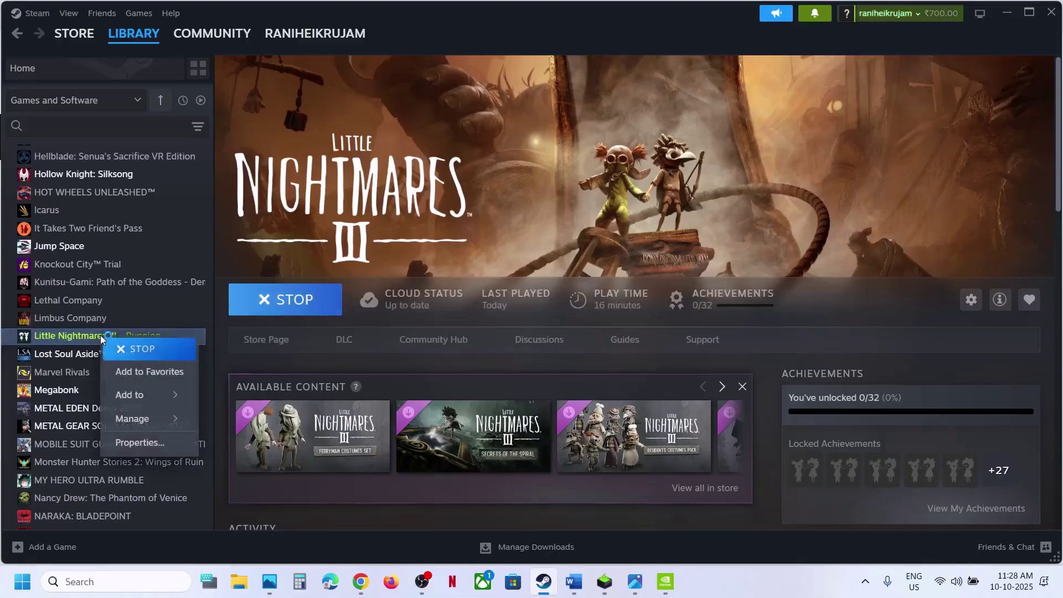
pyautogui.click(139, 442)
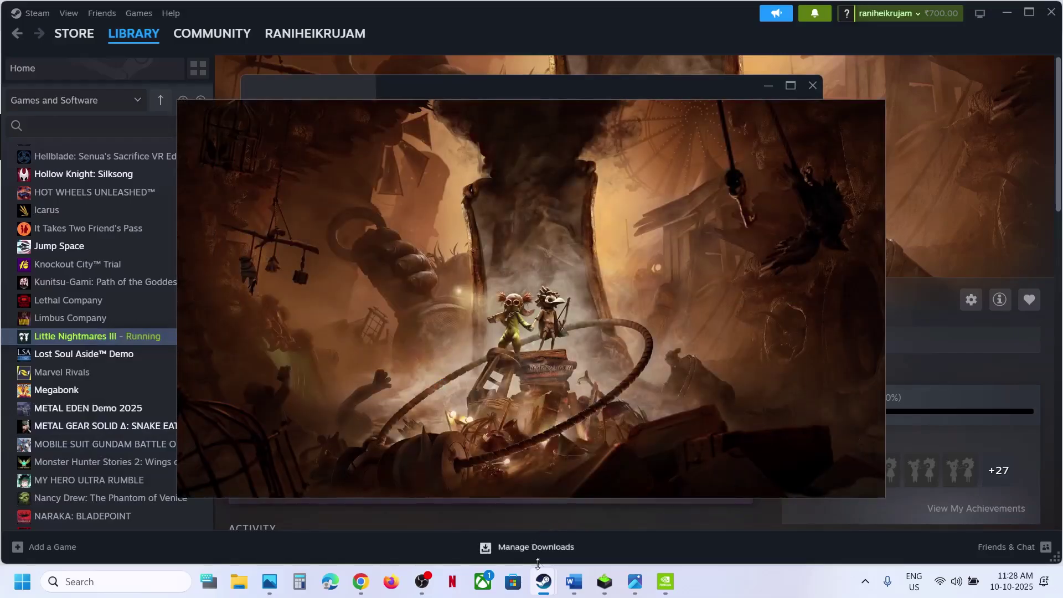
pyautogui.moveTo(545, 581)
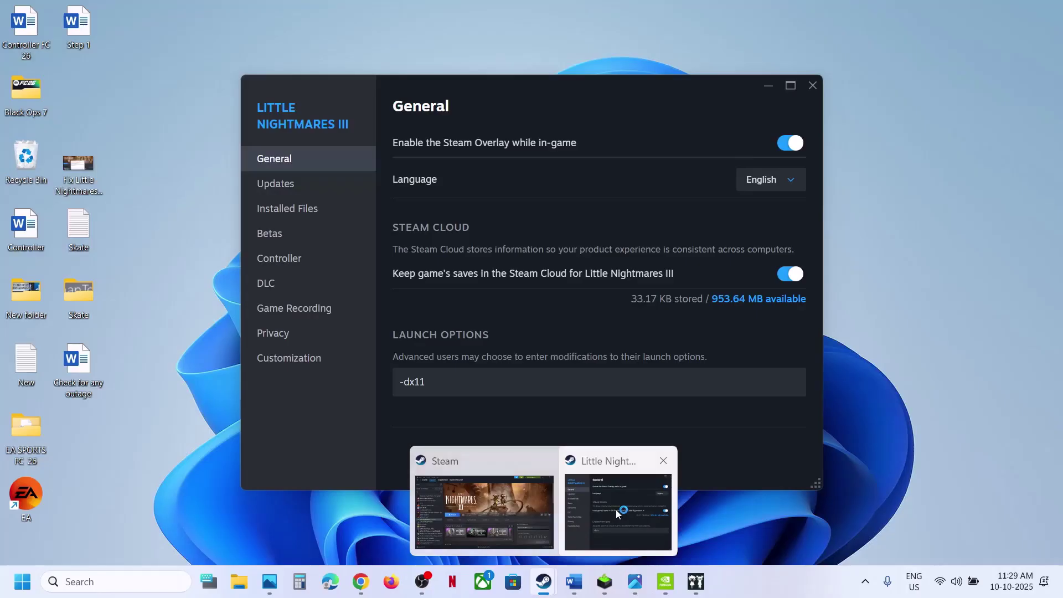
pyautogui.click(615, 509)
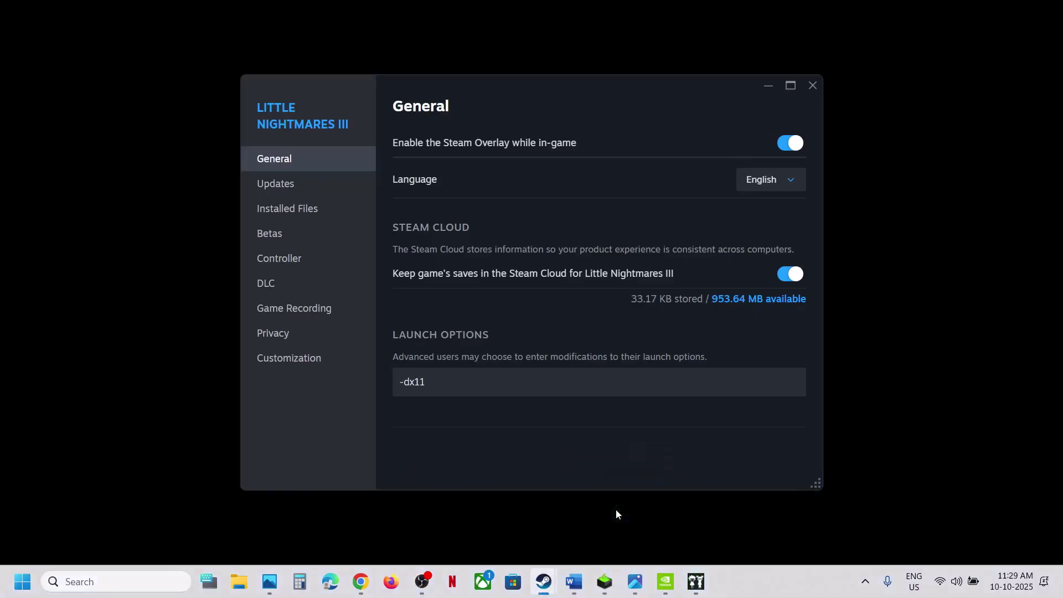
pyautogui.moveTo(490, 378); pyautogui.dragTo(363, 380)
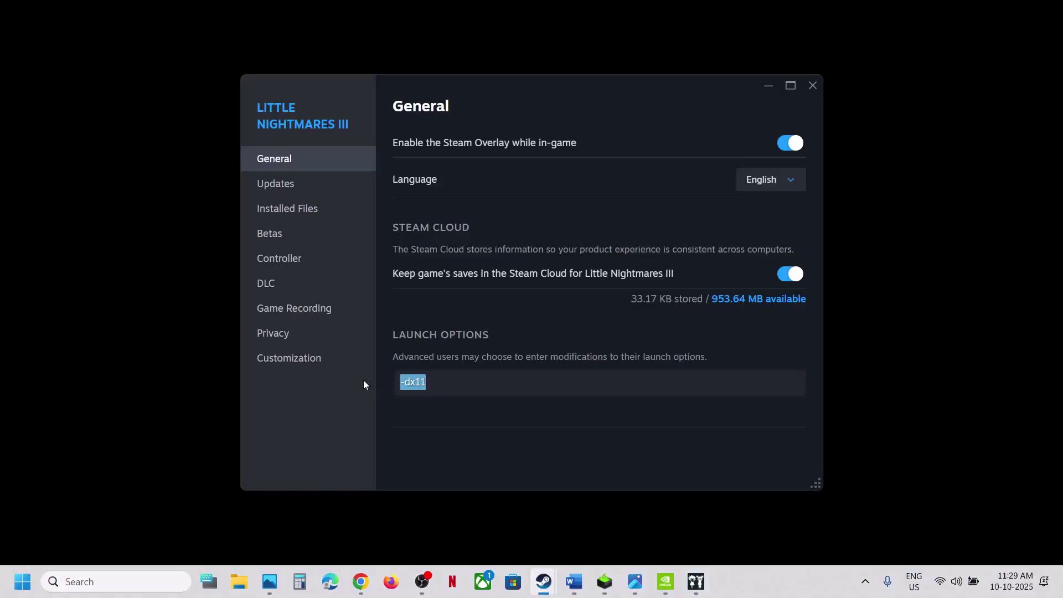
pyautogui.press('BackSpace')
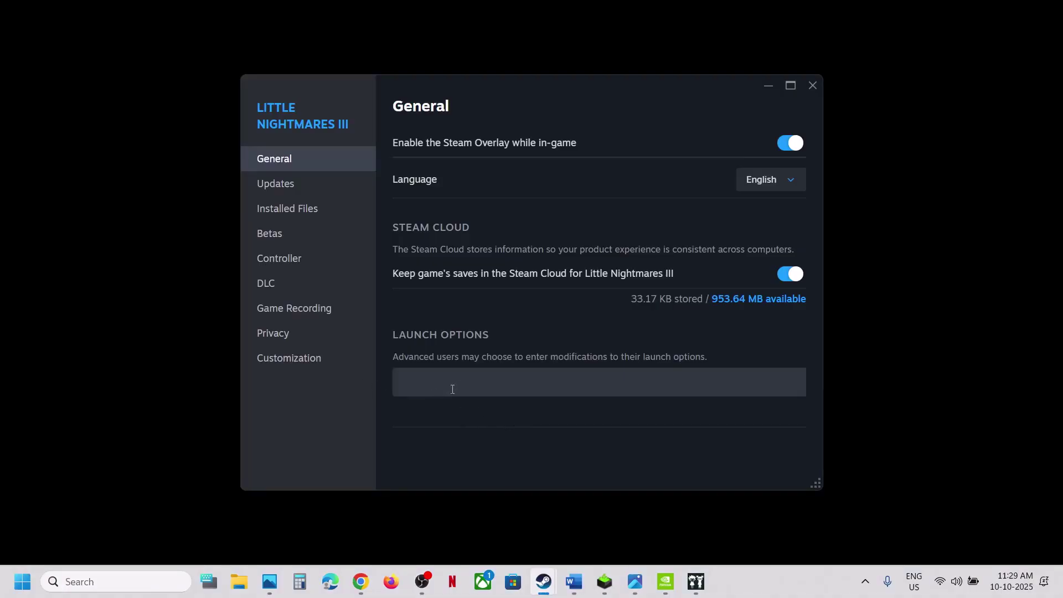
pyautogui.click(811, 87)
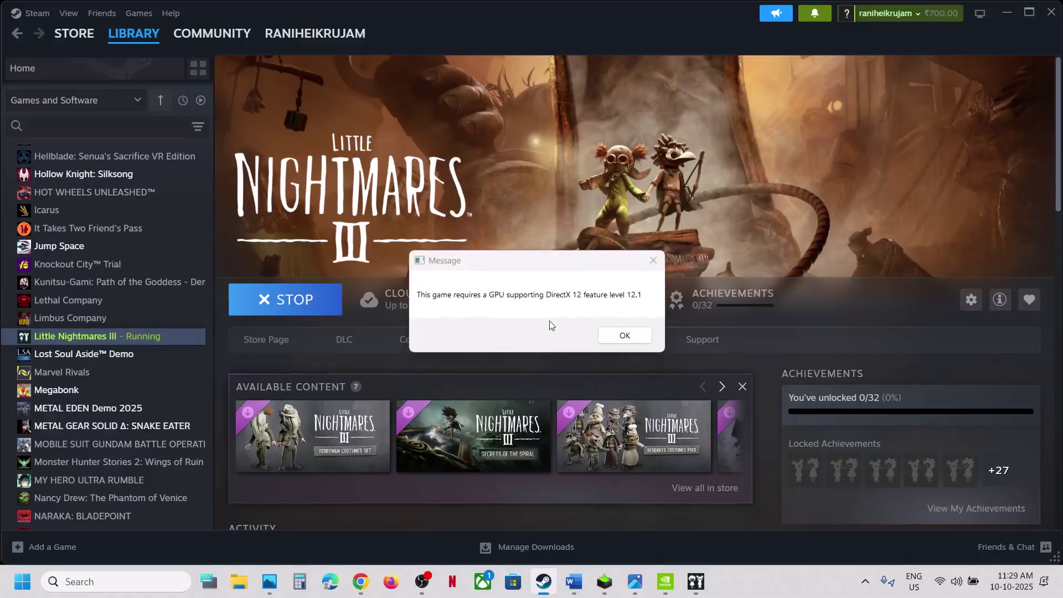
pyautogui.click(622, 336)
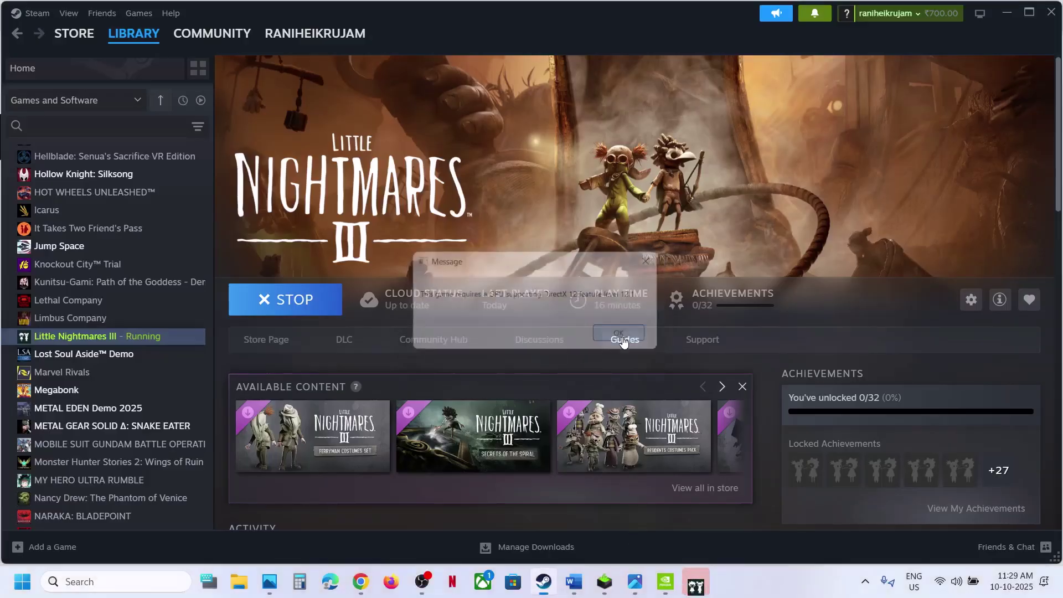
# Step: Set the Steam launch options of Little Nightmares III to -dx12 and close the game's properties
pyautogui.rightClick(116, 337)
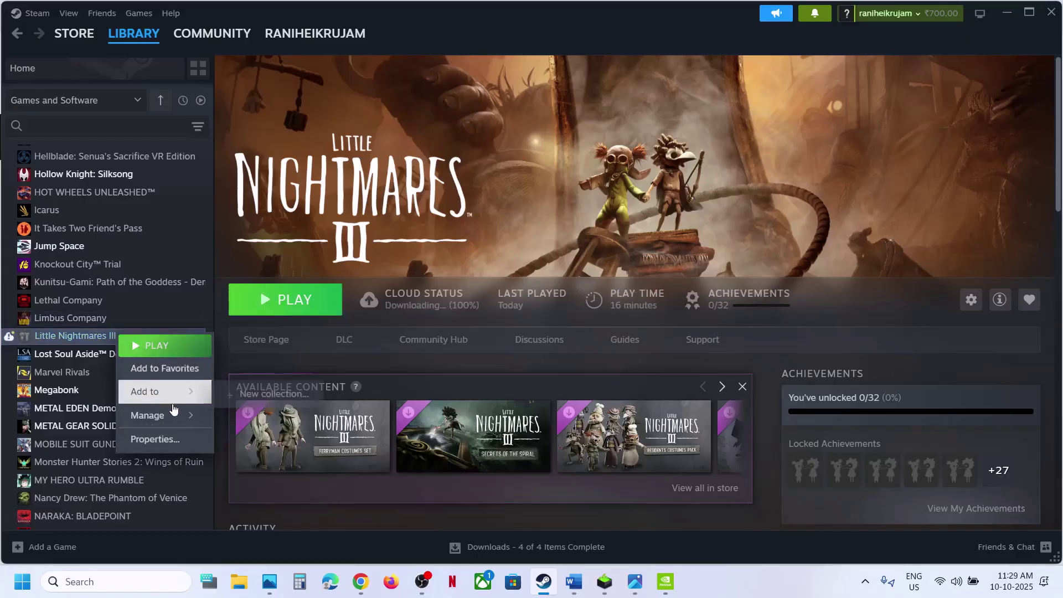
pyautogui.click(166, 441)
pyautogui.click(435, 378)
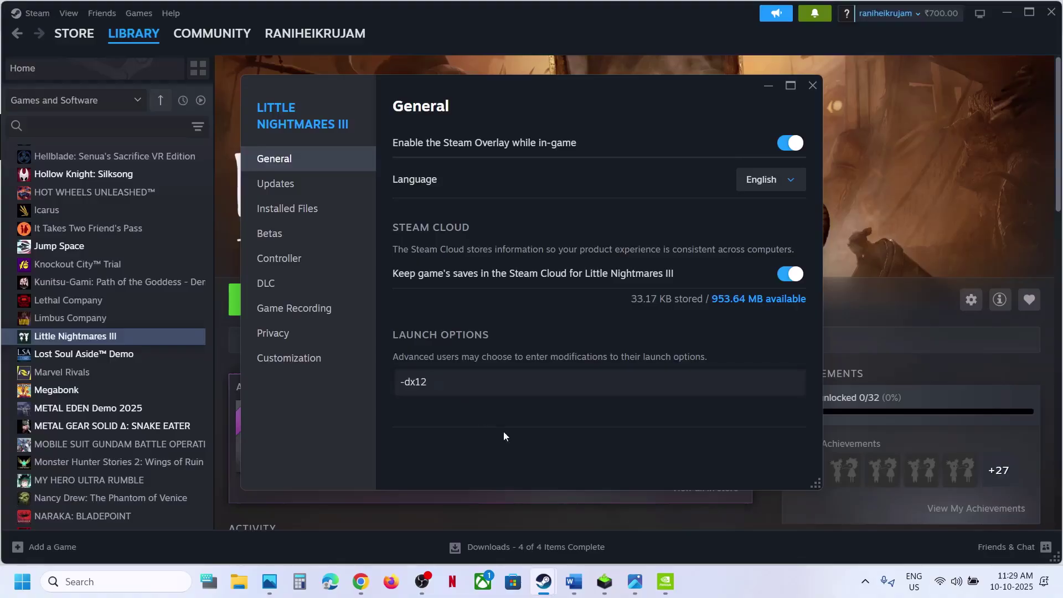
pyautogui.click(812, 86)
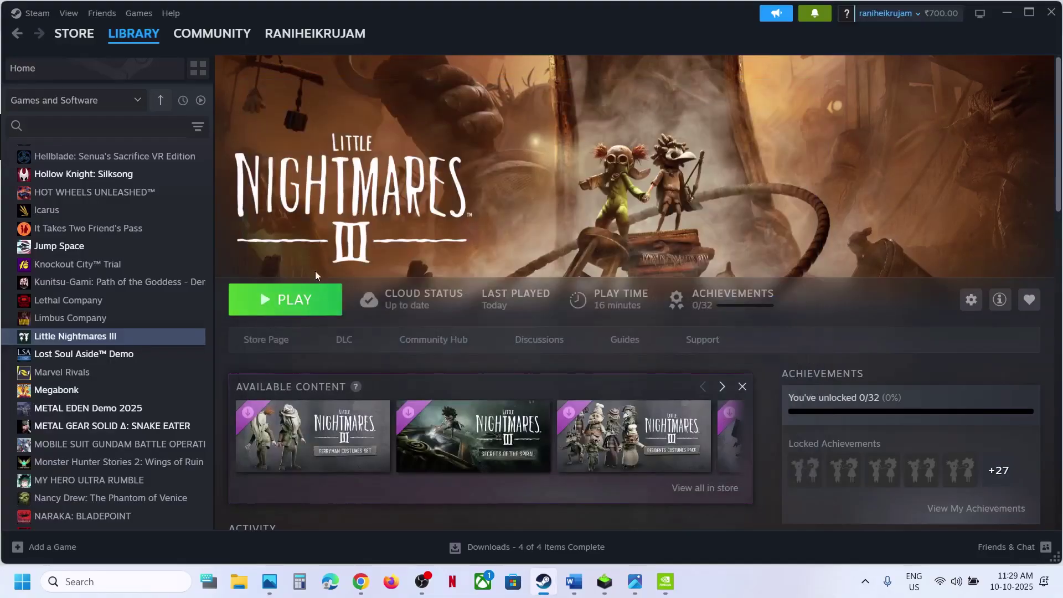
# Step: Clear -dx12 from the launch options of Little Nightmares III and close the game's properties
pyautogui.rightClick(138, 346)
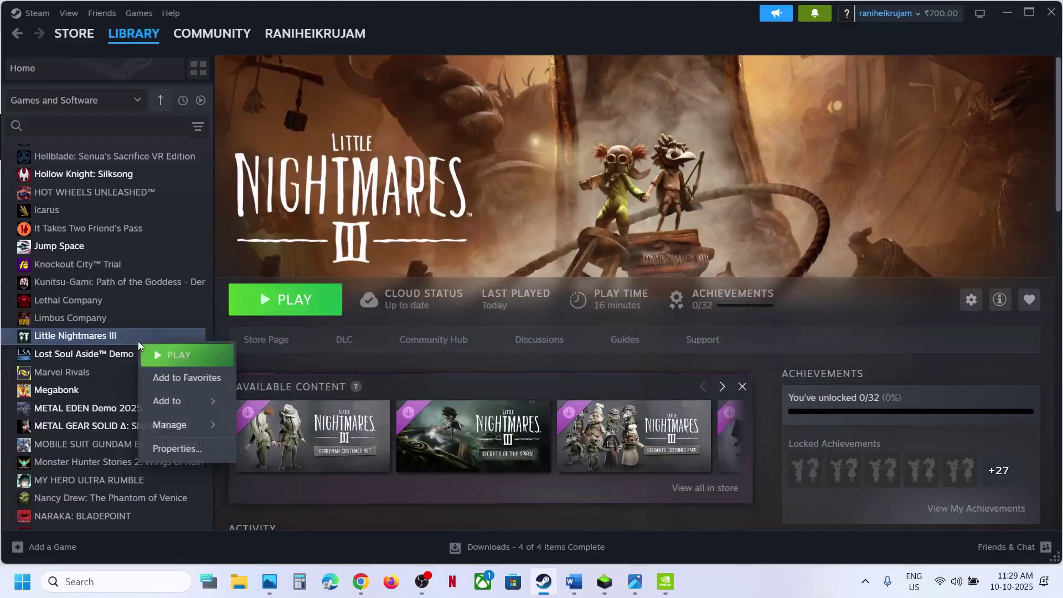
pyautogui.click(177, 445)
pyautogui.moveTo(459, 377); pyautogui.dragTo(397, 381)
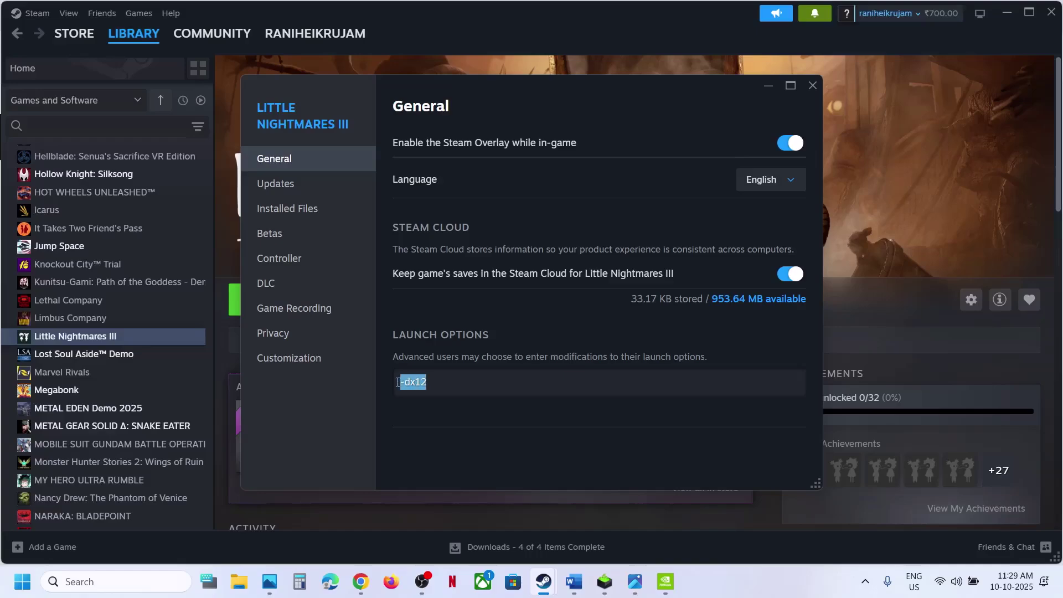
pyautogui.press('BackSpace')
pyautogui.click(812, 85)
# Step: Switch to the Word notes and read Step 4 about launching the game from the NVIDIA App
pyautogui.click(583, 579)
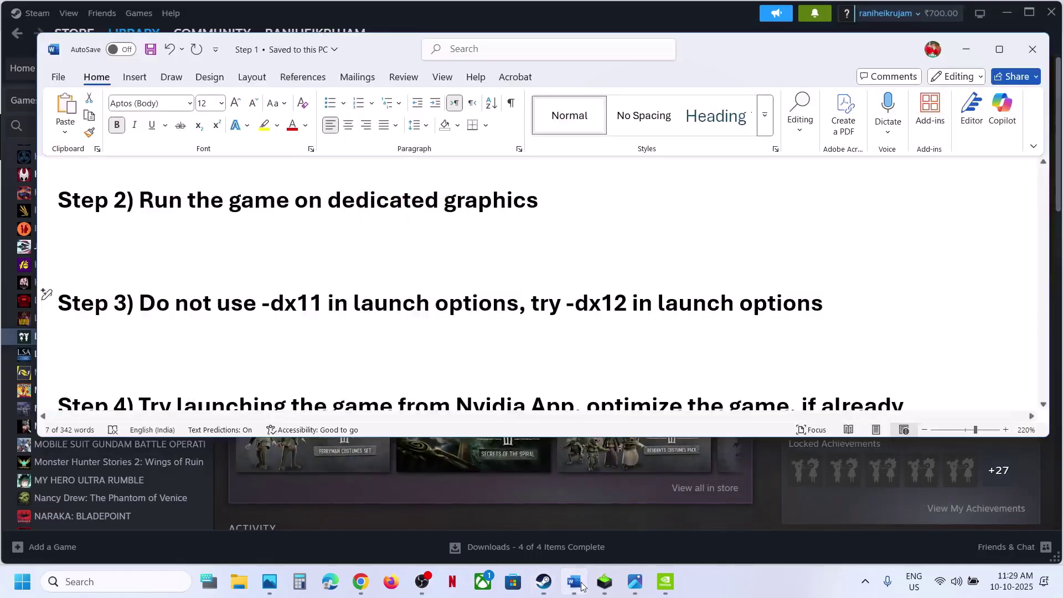
pyautogui.scroll(-3, 391, 323)
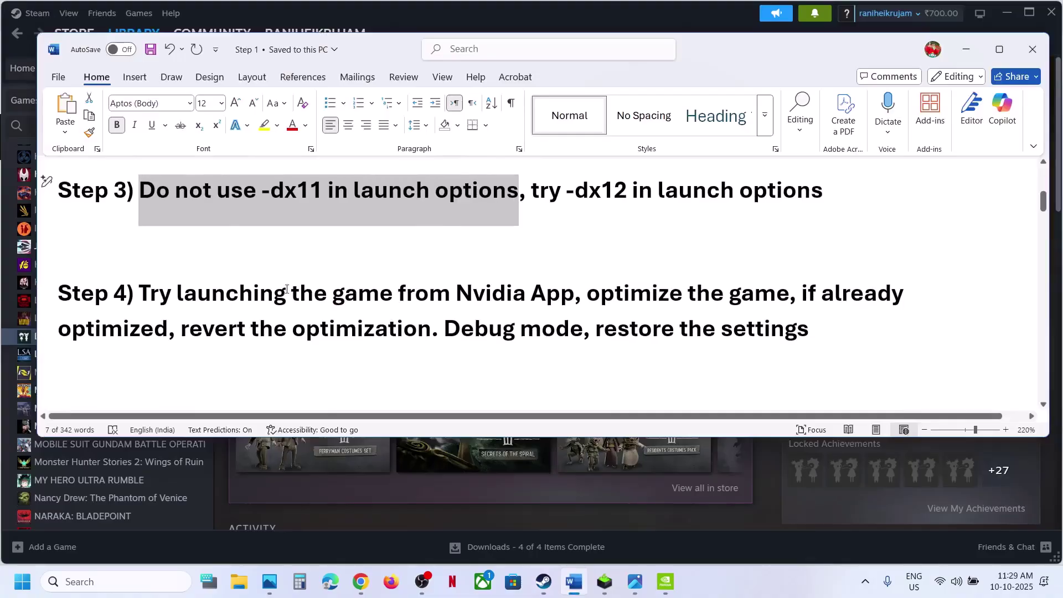
pyautogui.moveTo(297, 295); pyautogui.dragTo(571, 299)
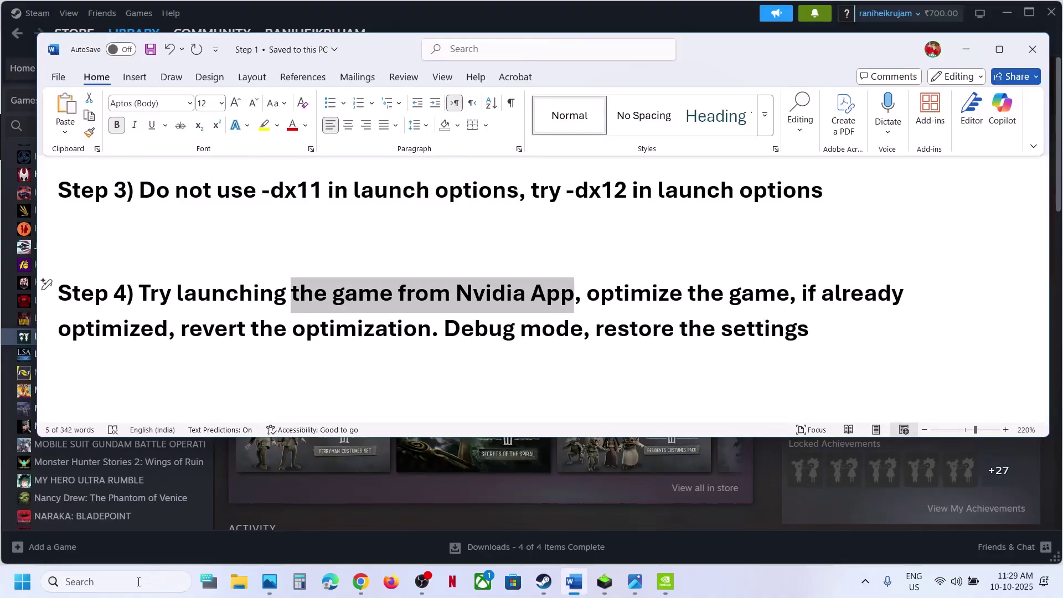
# Step: Open the NVIDIA app and show the graphics settings of Little Nightmares III from its library
pyautogui.click(139, 582)
pyautogui.write('nvi')
pyautogui.press('Return')
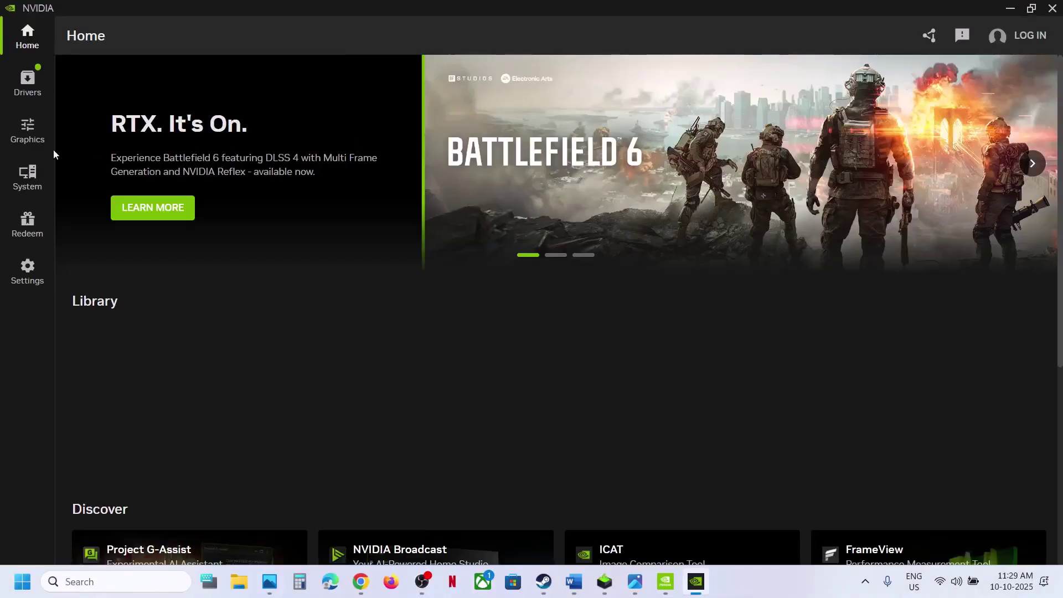
pyautogui.moveTo(177, 430)
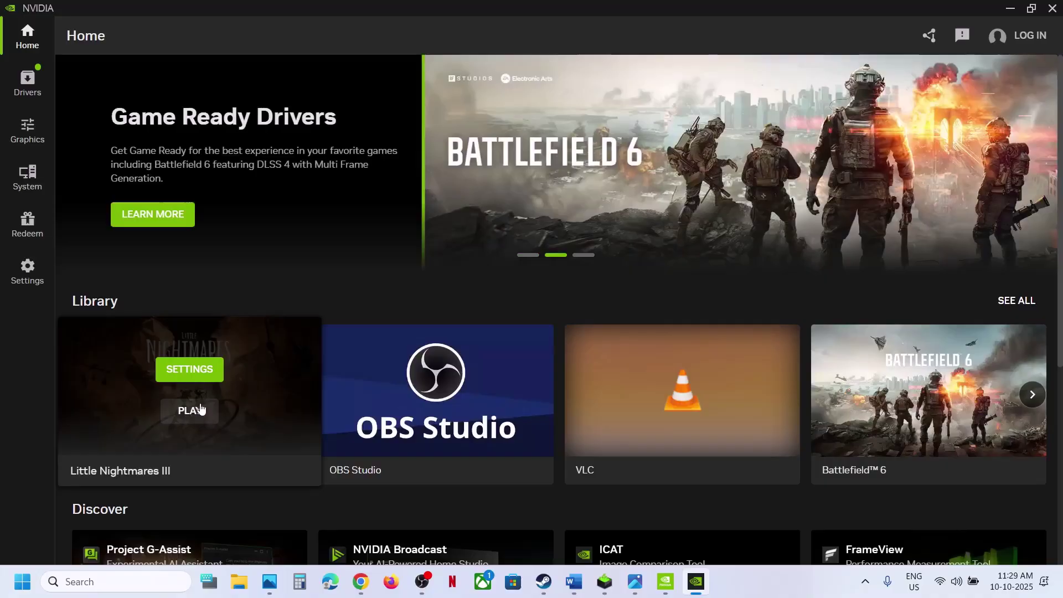
pyautogui.click(190, 376)
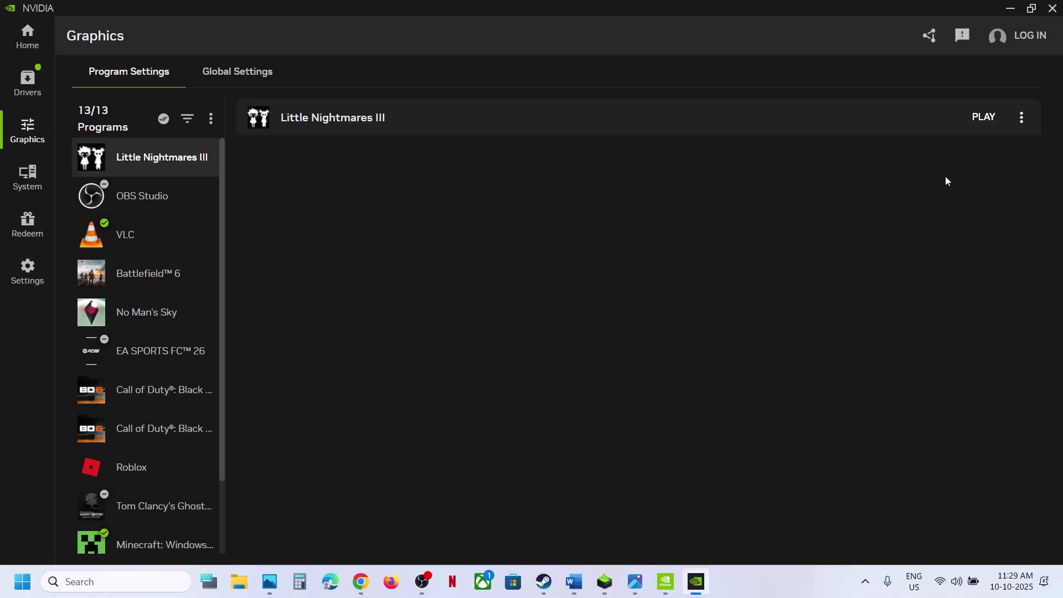
# Step: Revert the optimization of VLC in the program settings and return to the Little Nightmares III entry
pyautogui.click(149, 244)
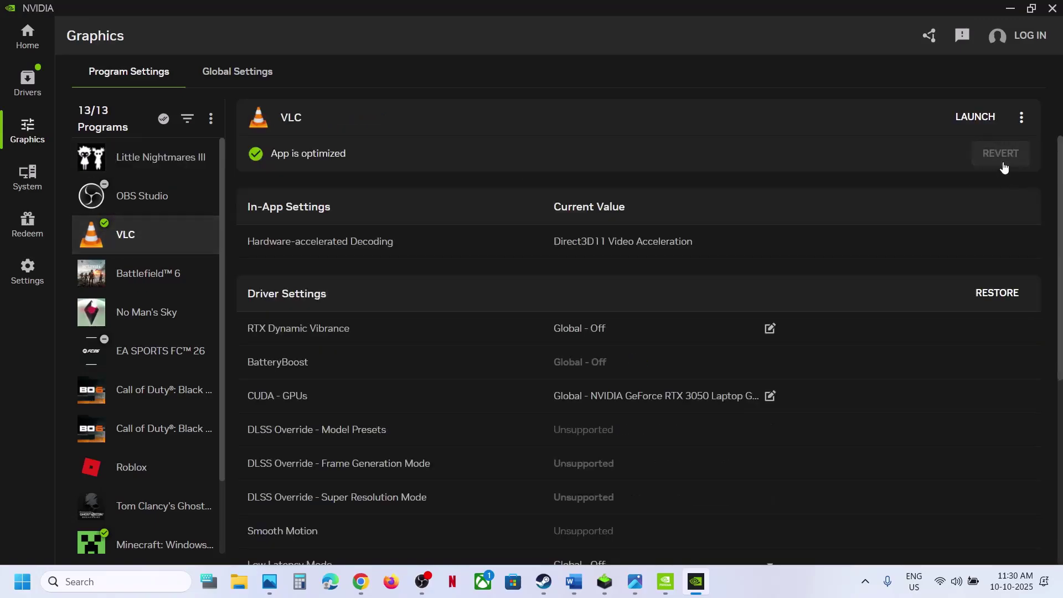
pyautogui.click(1003, 165)
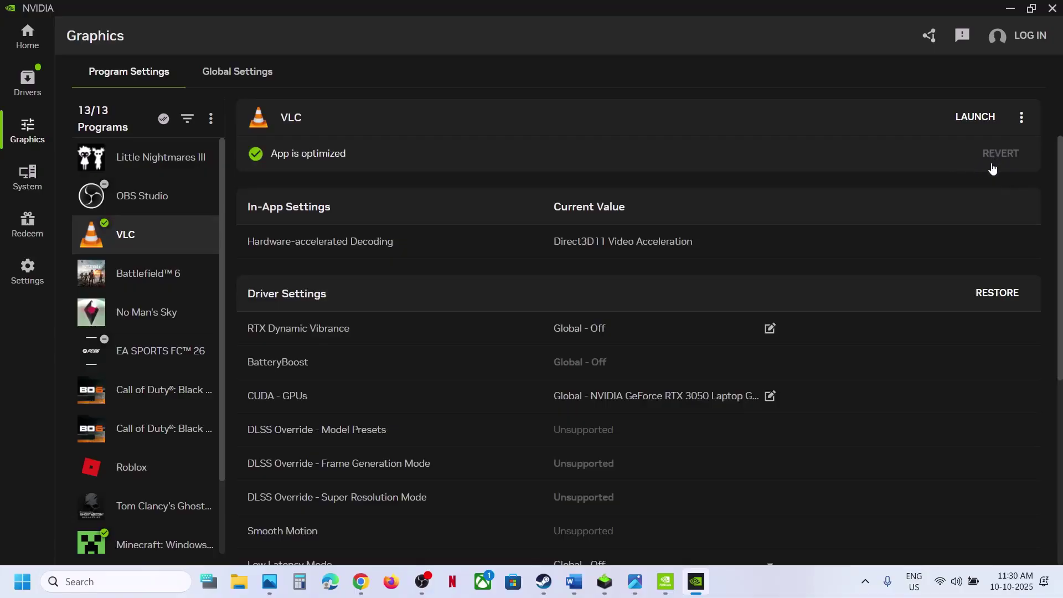
pyautogui.click(173, 169)
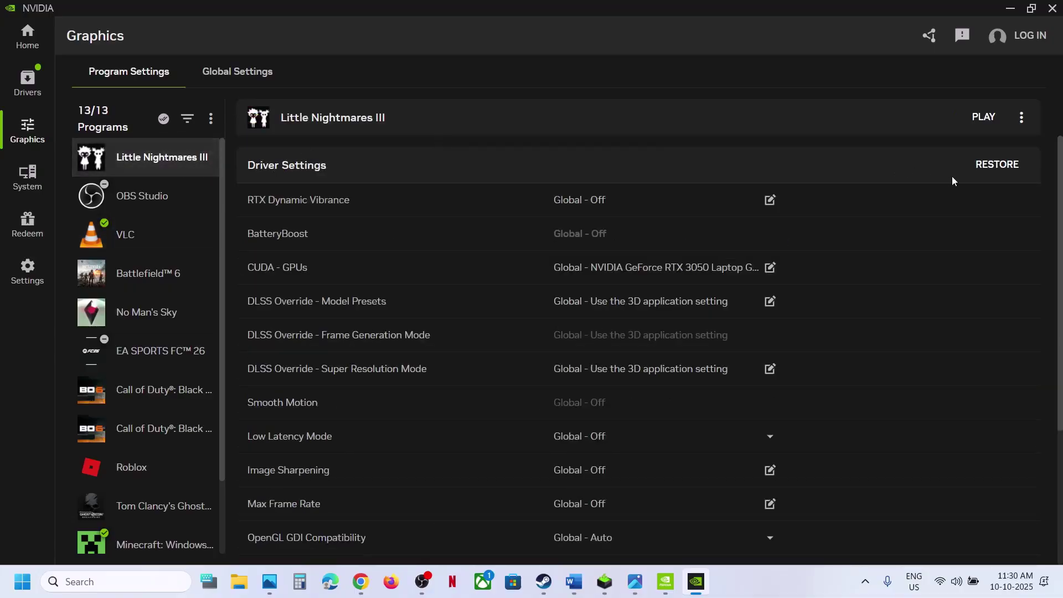
# Step: Optimize VLC in the program settings, revert that optimization and close the NVIDIA app
pyautogui.click(149, 232)
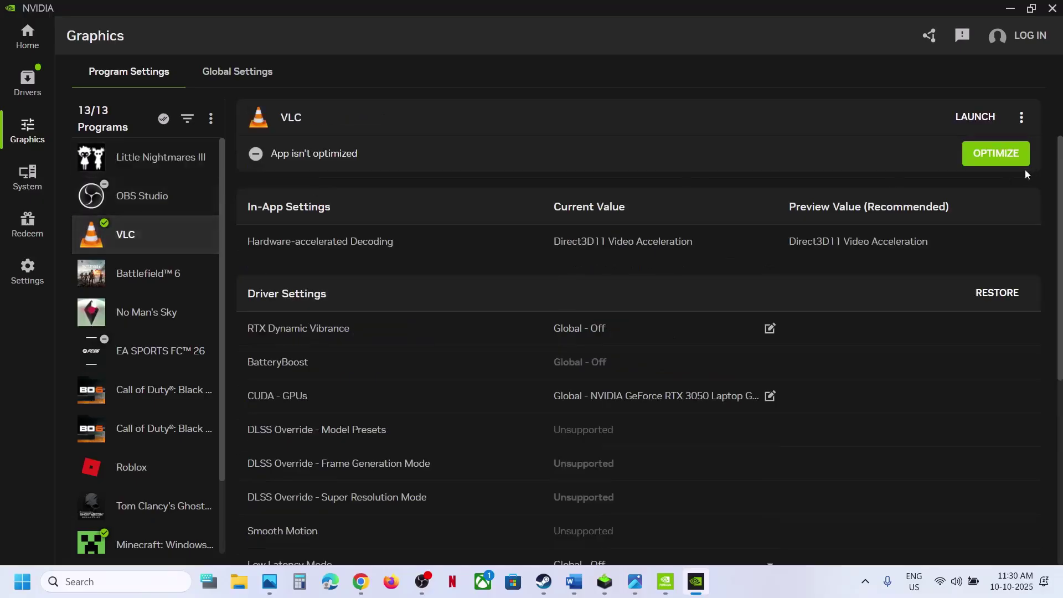
pyautogui.click(994, 157)
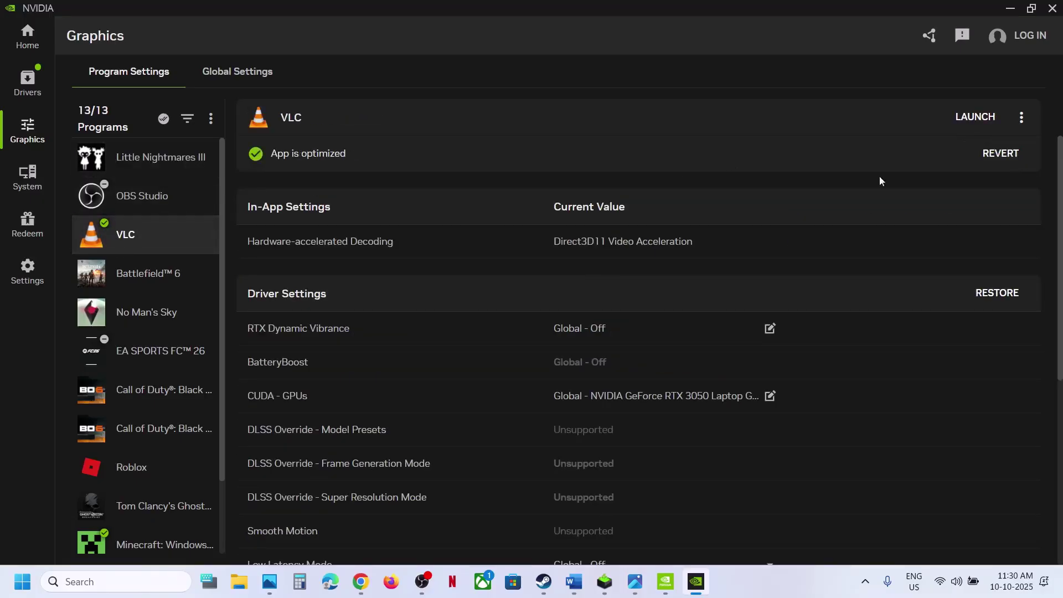
pyautogui.click(995, 155)
pyautogui.click(1052, 12)
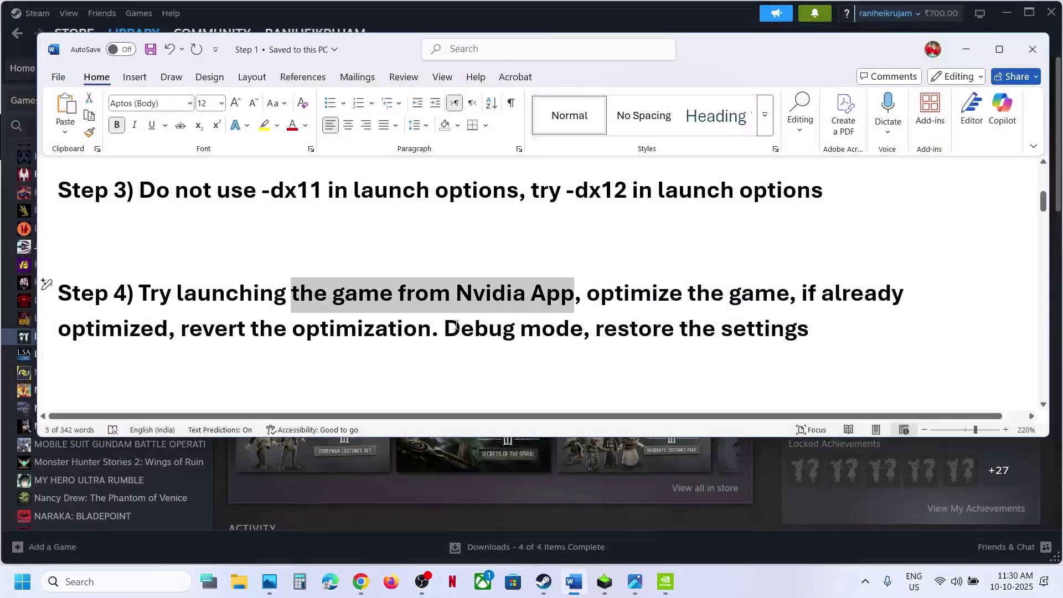
# Step: Highlight the Debug mode note in Step 4 and open the NVIDIA Control Panel from the desktop
pyautogui.moveTo(453, 326); pyautogui.dragTo(543, 325)
pyautogui.press('super+d')
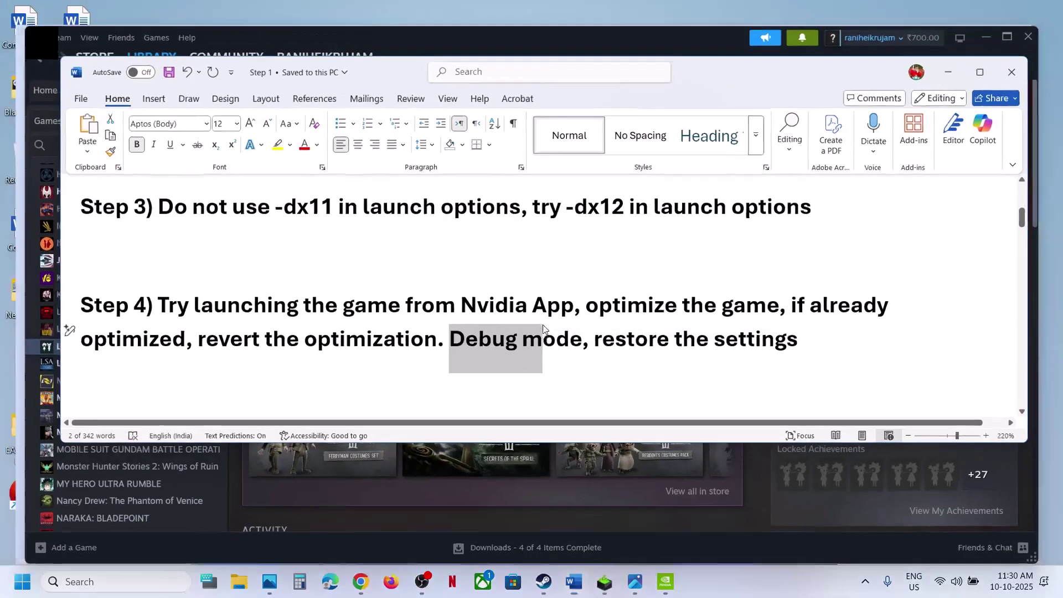
pyautogui.rightClick(533, 300)
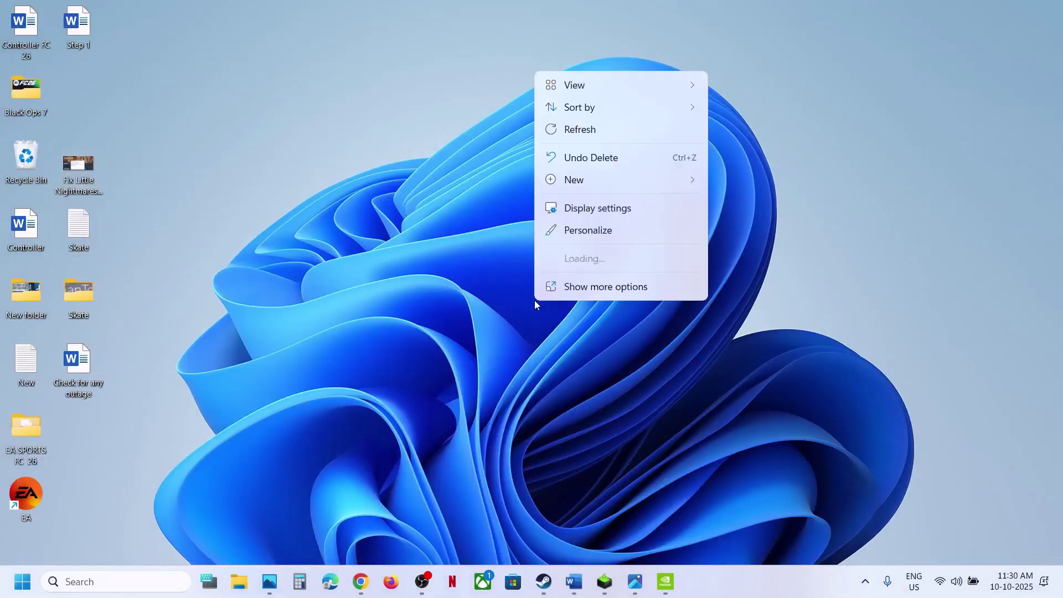
pyautogui.click(603, 286)
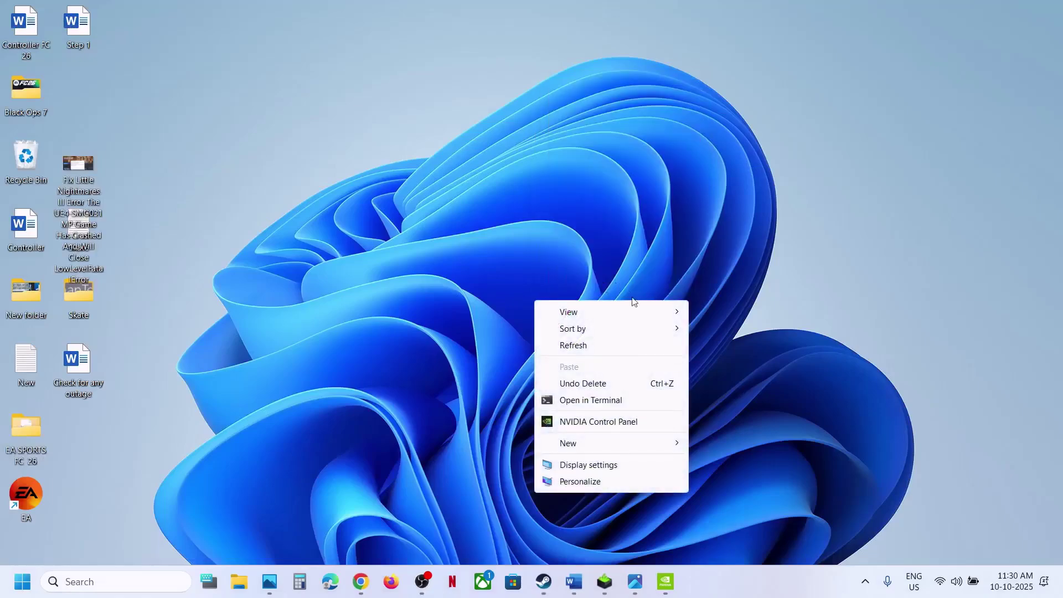
pyautogui.click(600, 422)
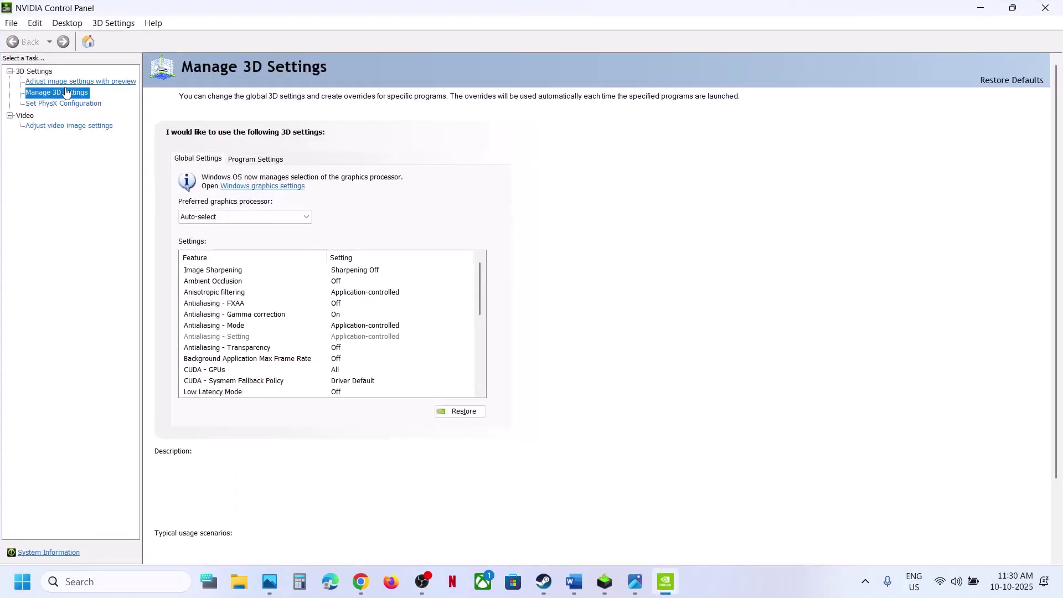
# Step: Restore the global 3D settings to their default values in Manage 3D Settings and apply the change
pyautogui.click(63, 94)
pyautogui.click(464, 412)
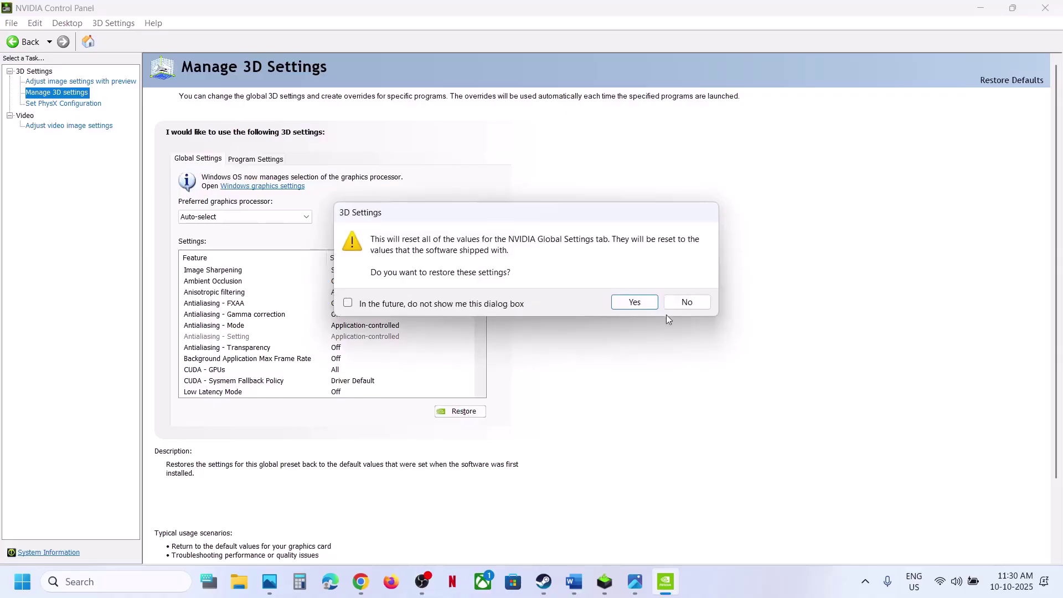
pyautogui.click(639, 302)
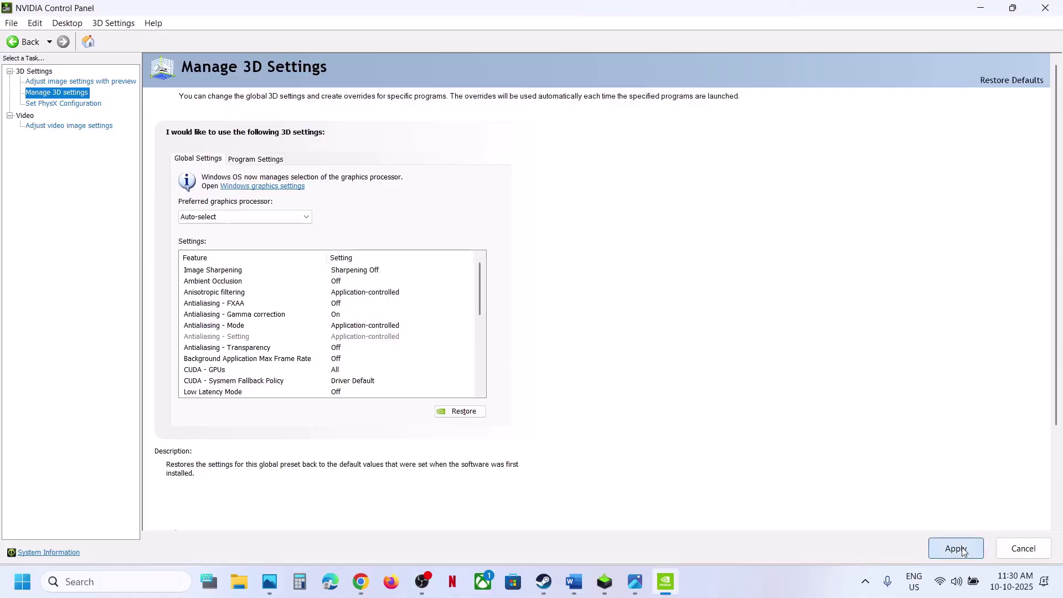
pyautogui.click(957, 549)
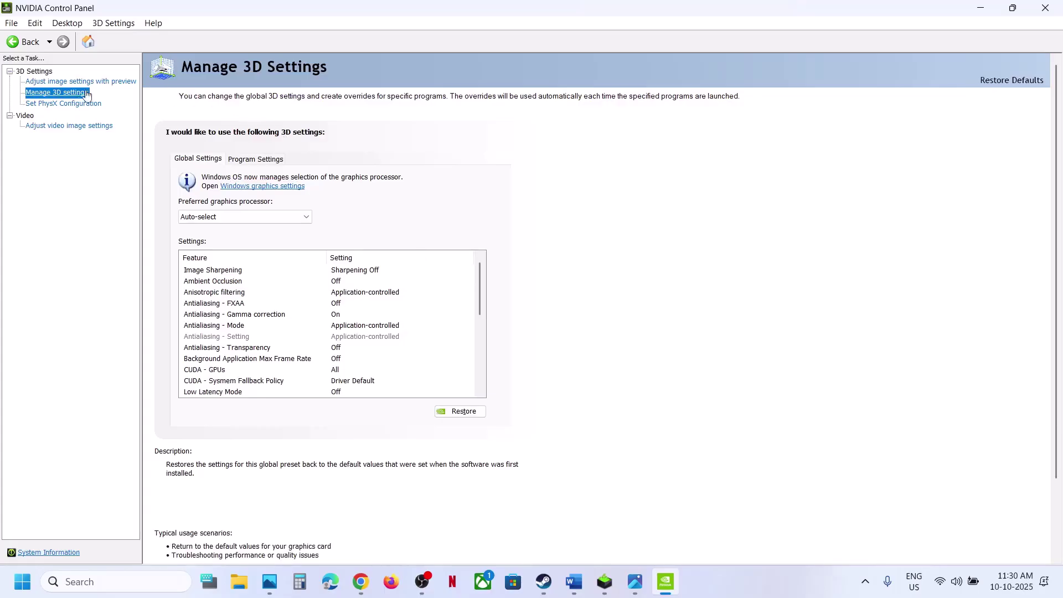
# Step: Switch Debug Mode off and back on, then close the NVIDIA Control Panel
pyautogui.click(158, 23)
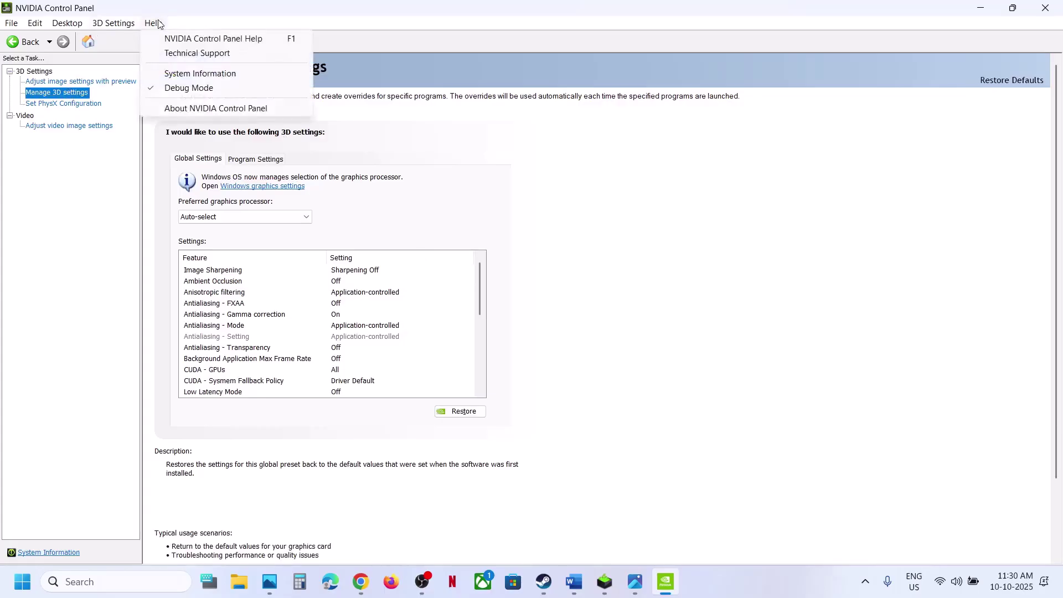
pyautogui.click(180, 88)
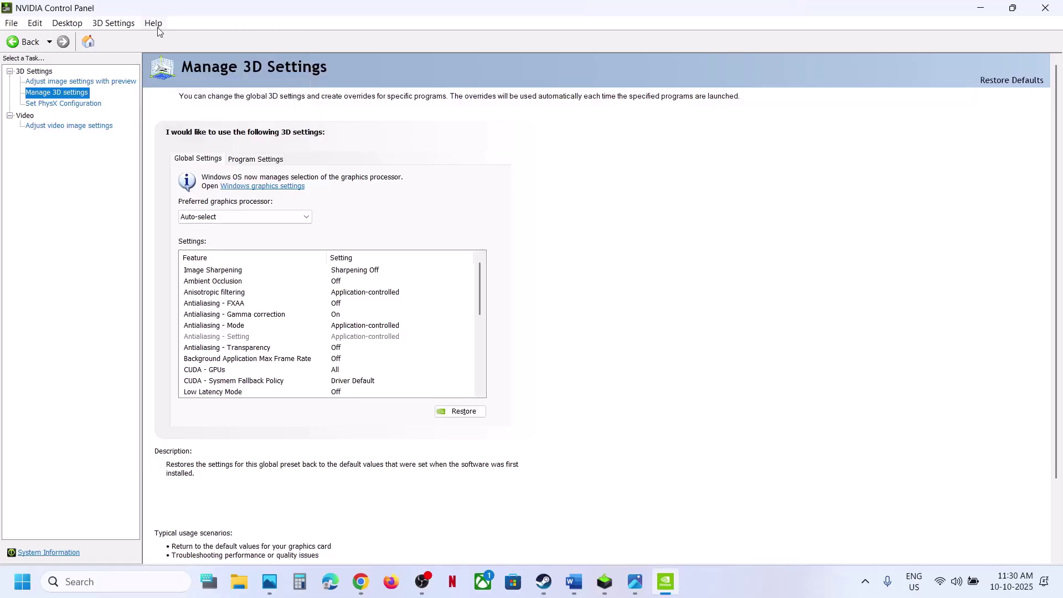
pyautogui.click(153, 24)
pyautogui.click(182, 89)
pyautogui.click(160, 26)
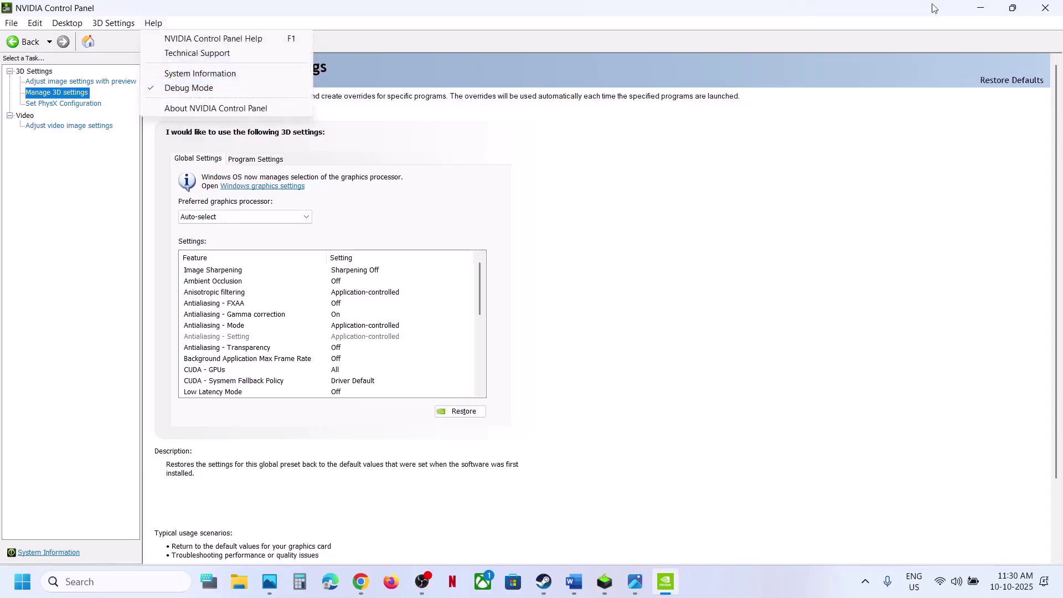
pyautogui.click(1045, 8)
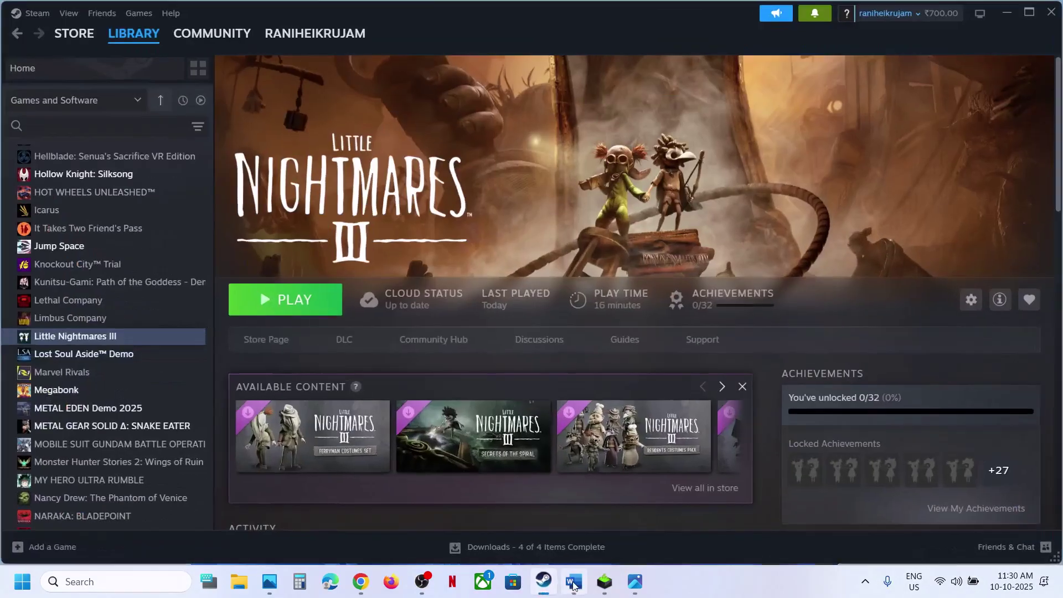
# Step: Return to the Word document and highlight the note "All saved settings will be lost" in Step 5
pyautogui.click(543, 581)
pyautogui.click(574, 582)
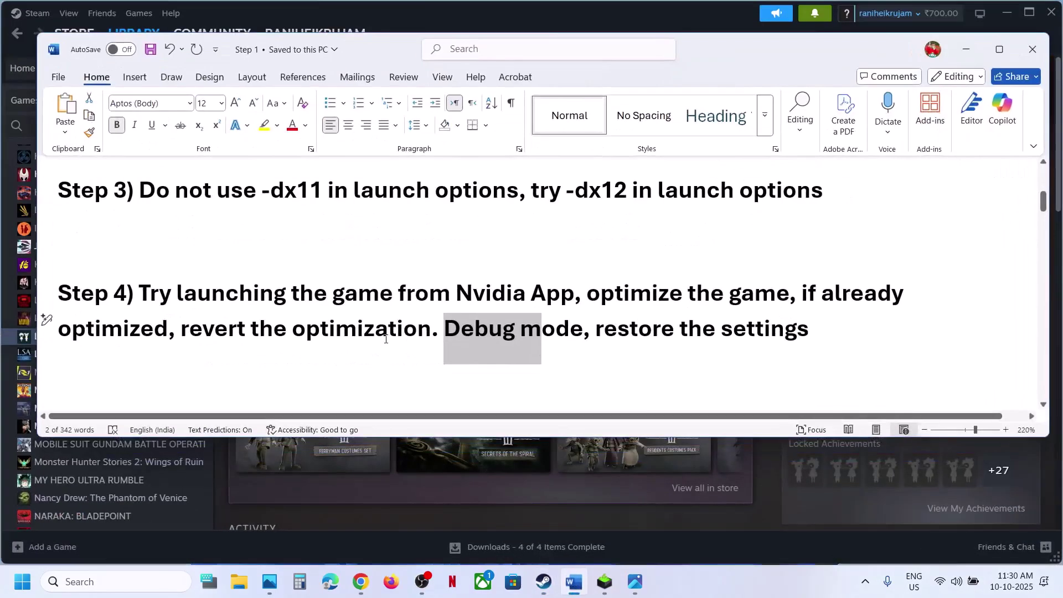
pyautogui.scroll(-3, 272, 346)
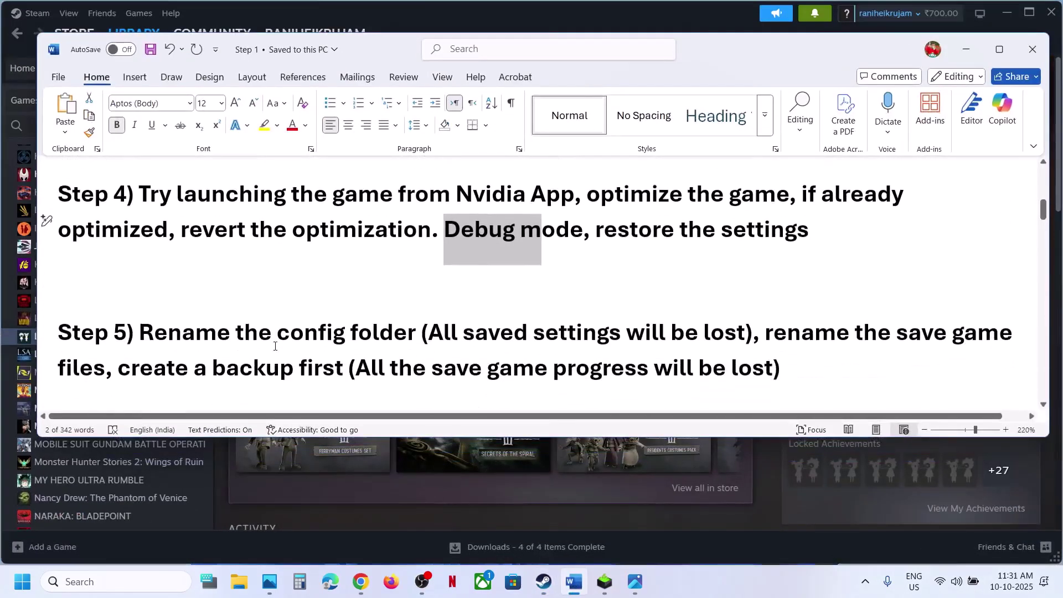
pyautogui.moveTo(407, 326); pyautogui.dragTo(722, 338)
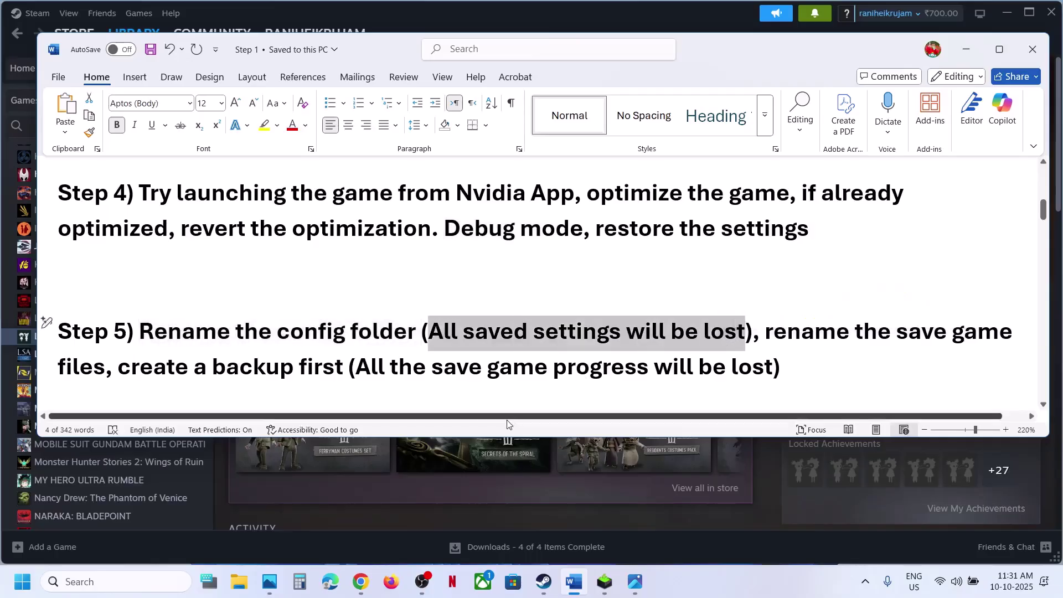
# Step: Switch to File Explorer and browse to the user profile folder inside Users on Local Disk (C:)
pyautogui.click(239, 581)
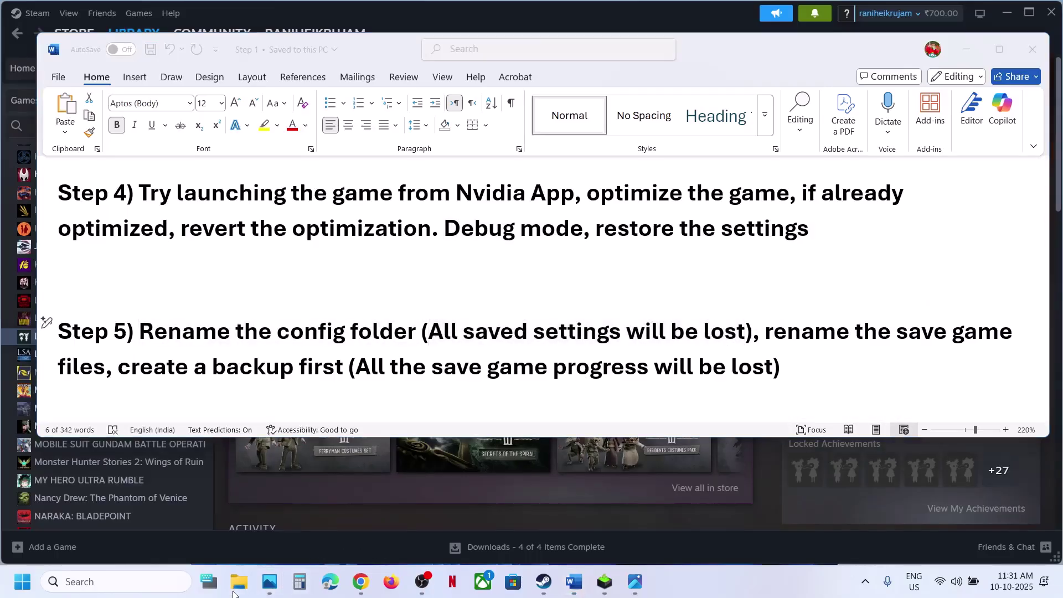
pyautogui.click(70, 332)
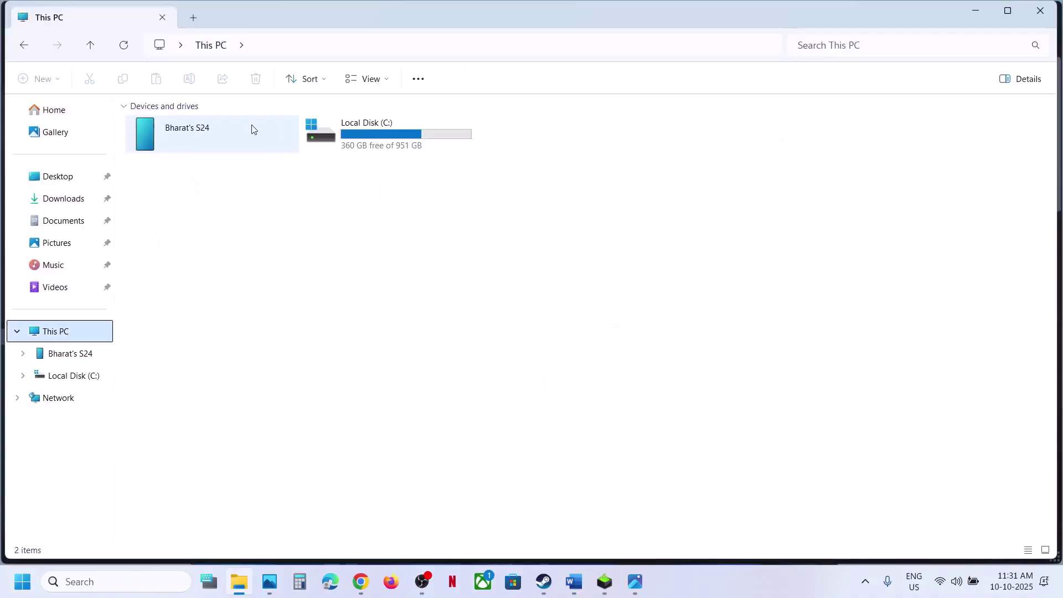
pyautogui.click(373, 133)
pyautogui.doubleClick(373, 133)
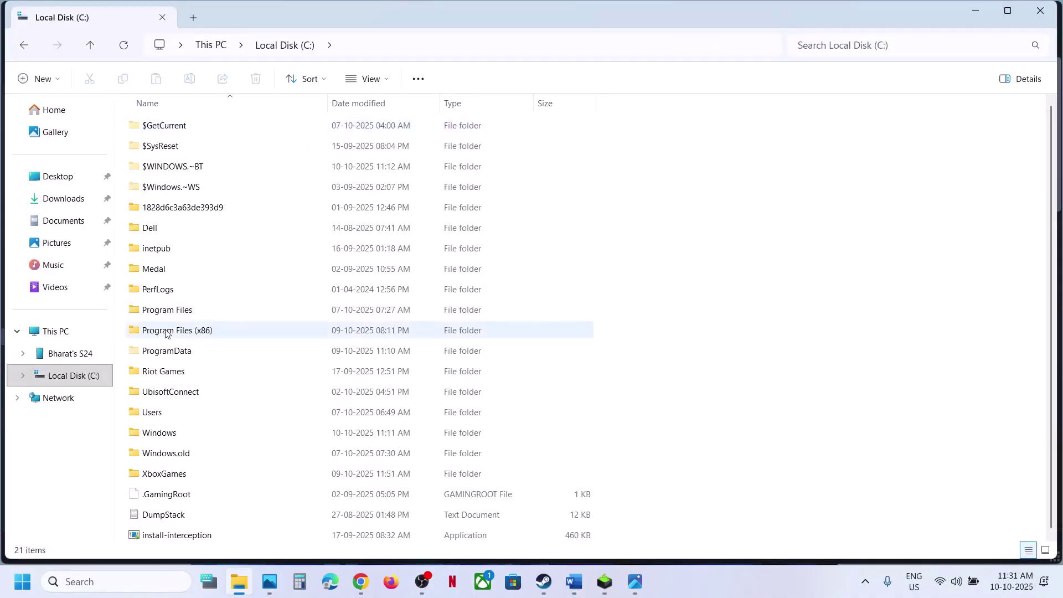
pyautogui.doubleClick(155, 411)
pyautogui.doubleClick(173, 126)
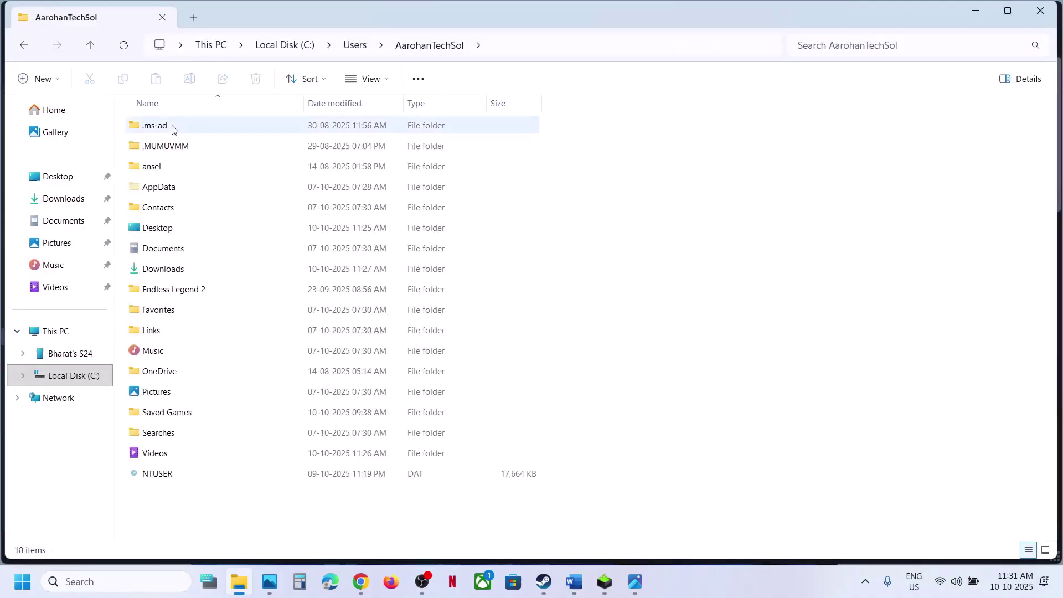
# Step: Check the Hidden items display option that controls whether the AppData folder is shown
pyautogui.click(178, 188)
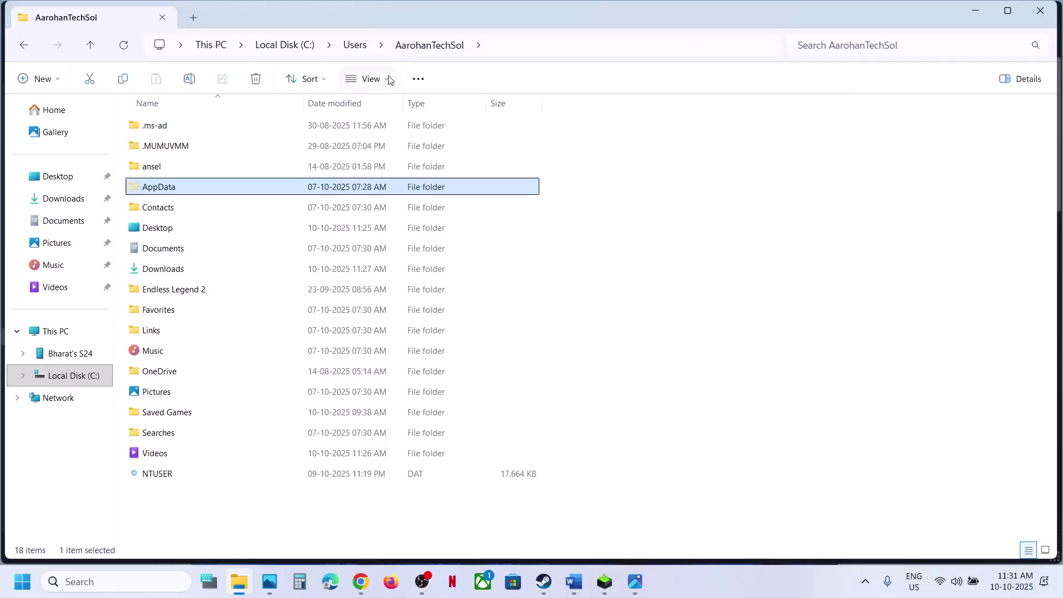
pyautogui.click(365, 78)
pyautogui.moveTo(373, 335)
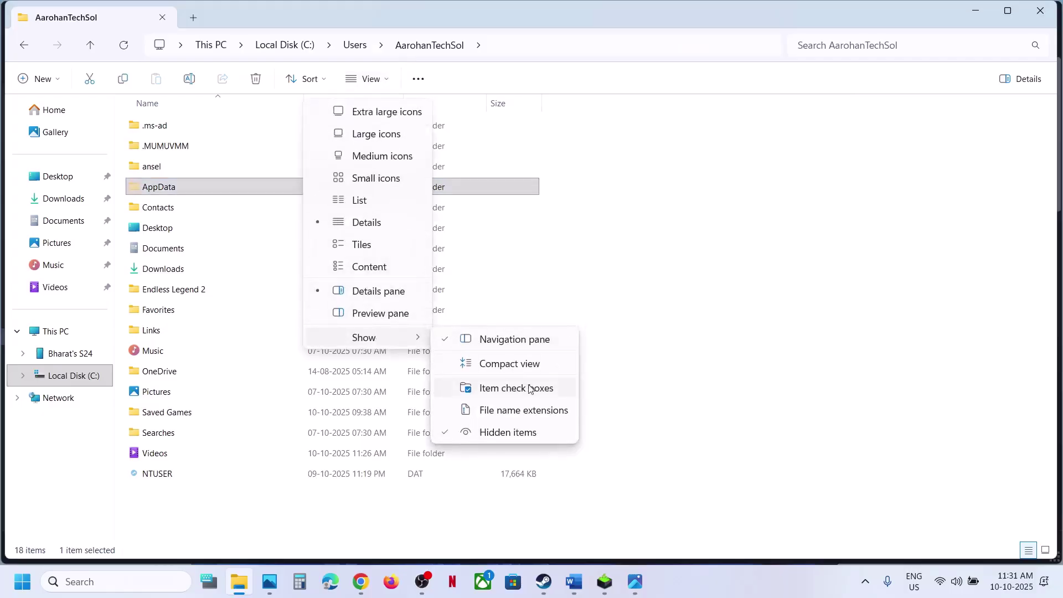
pyautogui.click(197, 186)
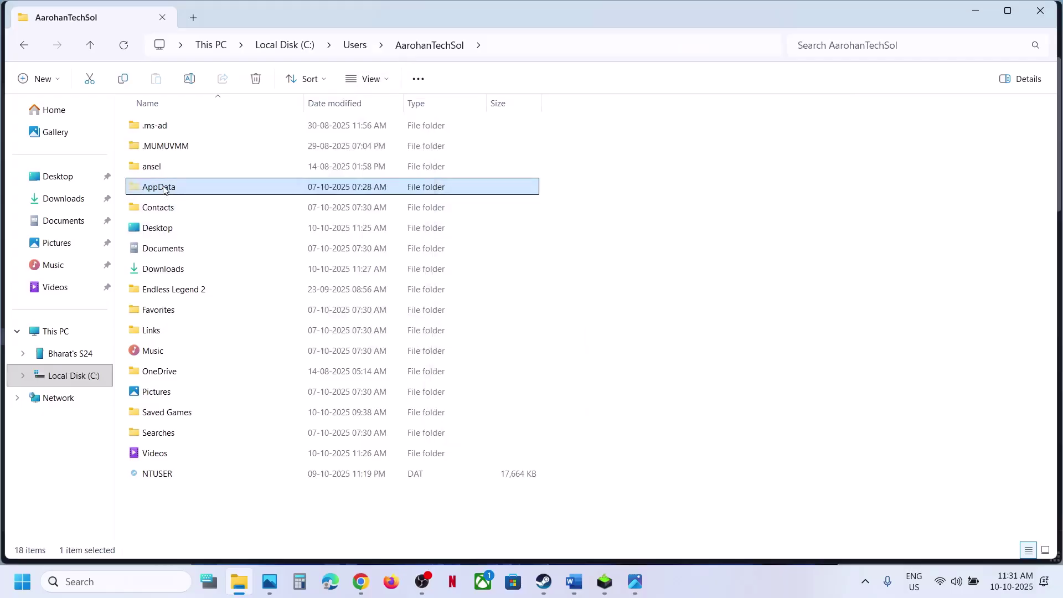
# Step: Browse from the user profile folder to AppData\Local\LittleNightmaresIII\Saved
pyautogui.doubleClick(197, 187)
pyautogui.doubleClick(159, 133)
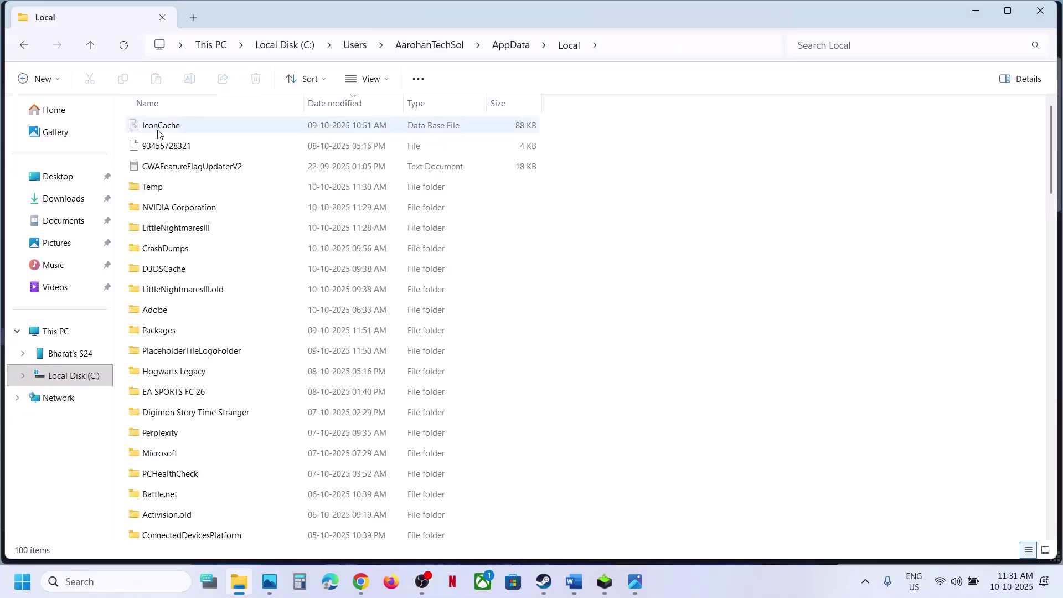
pyautogui.doubleClick(161, 234)
pyautogui.doubleClick(153, 126)
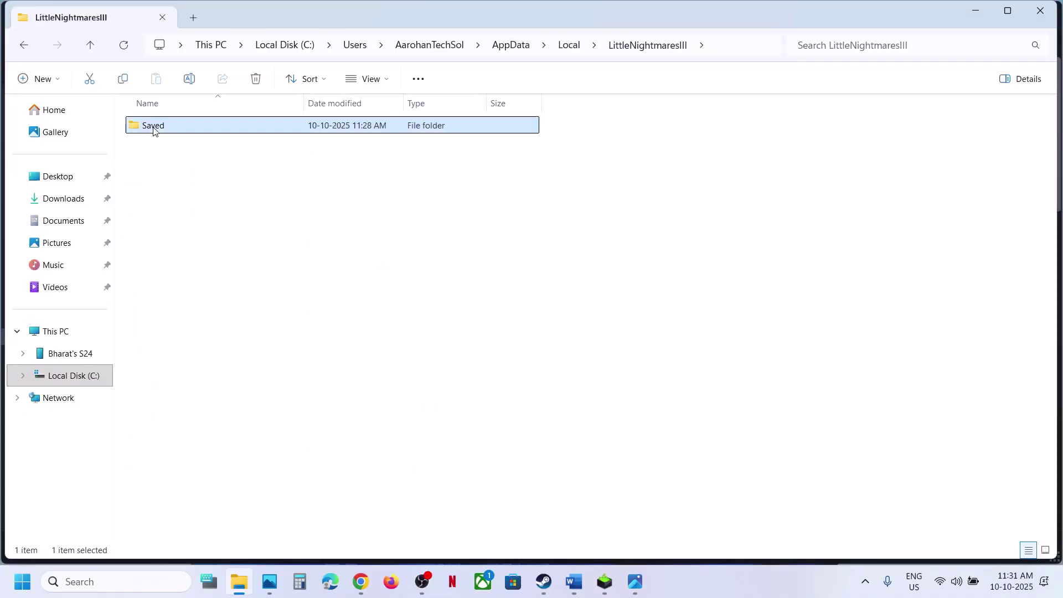
# Step: Rename the Config folder in Saved as Config.old
pyautogui.click(173, 126)
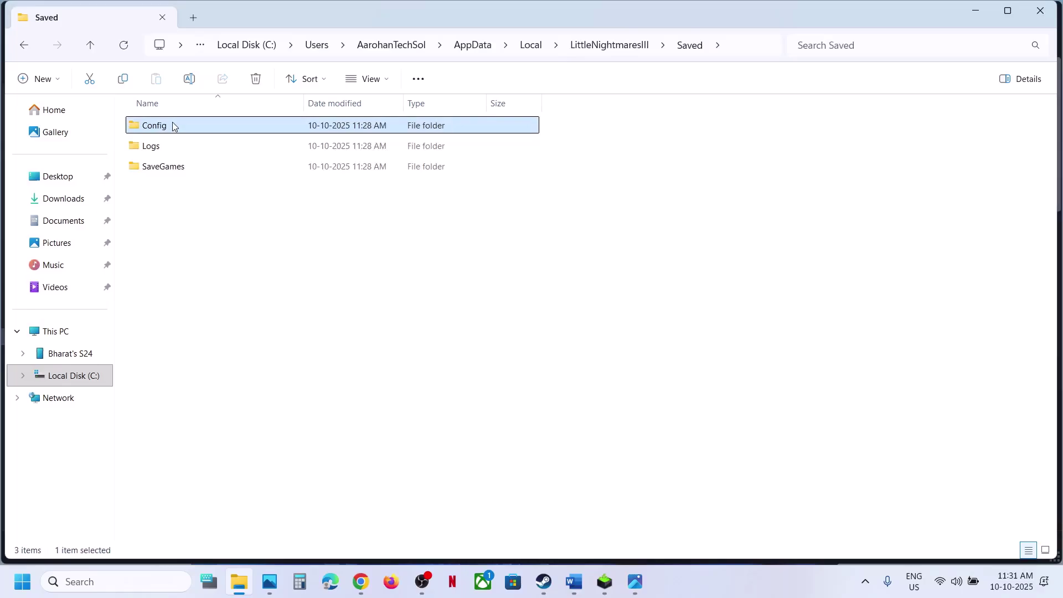
pyautogui.rightClick(168, 128)
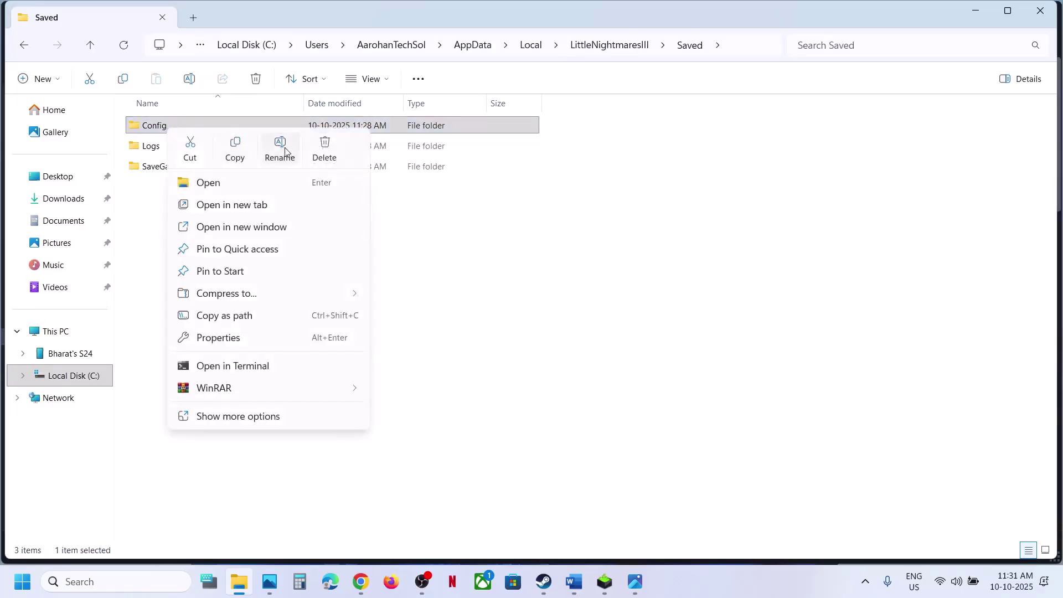
pyautogui.click(285, 153)
pyautogui.click(183, 124)
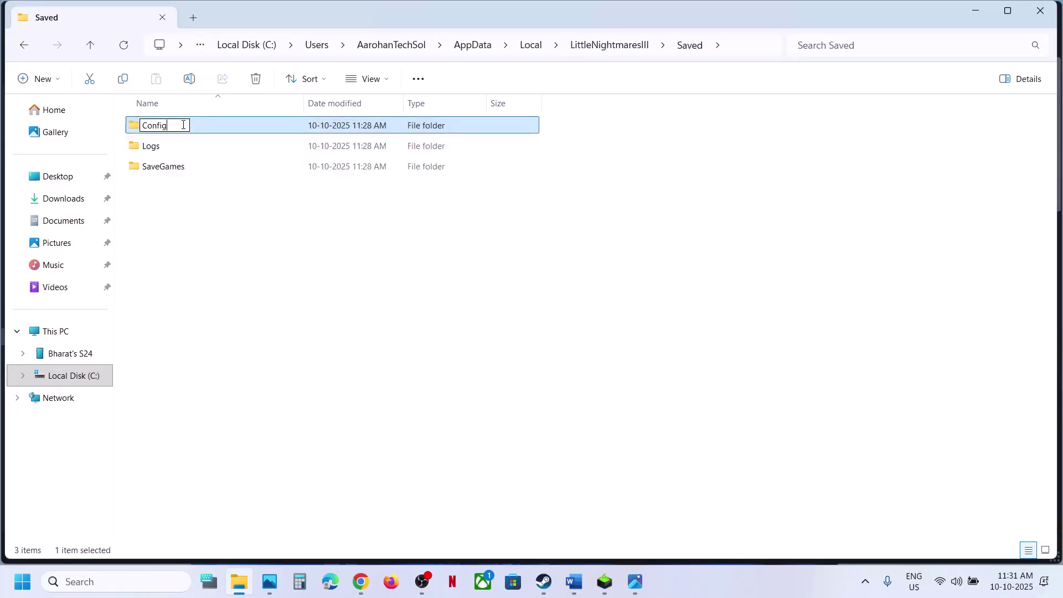
pyautogui.click(325, 297)
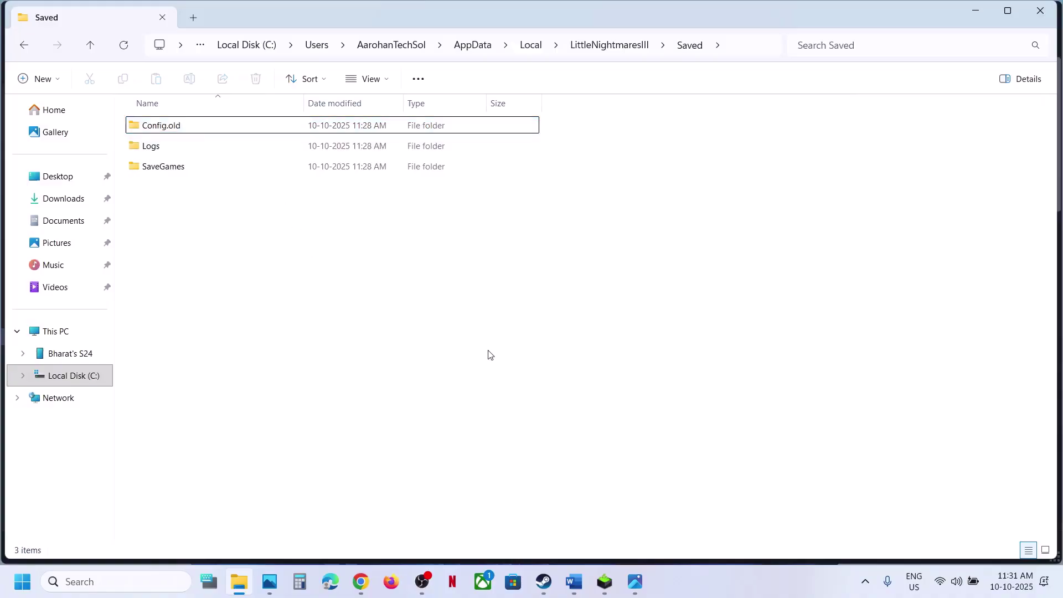
# Step: Highlight the Step 5 notes in Word on renaming save files, lost progress and creating a backup first, then minimize the document
pyautogui.click(573, 581)
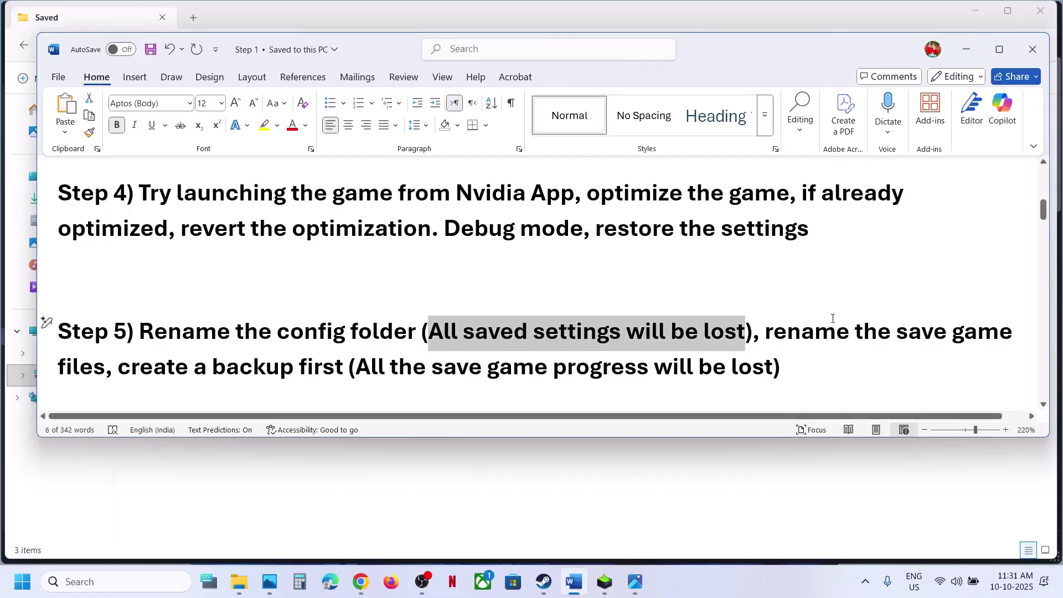
pyautogui.moveTo(761, 330); pyautogui.dragTo(166, 368)
pyautogui.moveTo(359, 369); pyautogui.dragTo(764, 371)
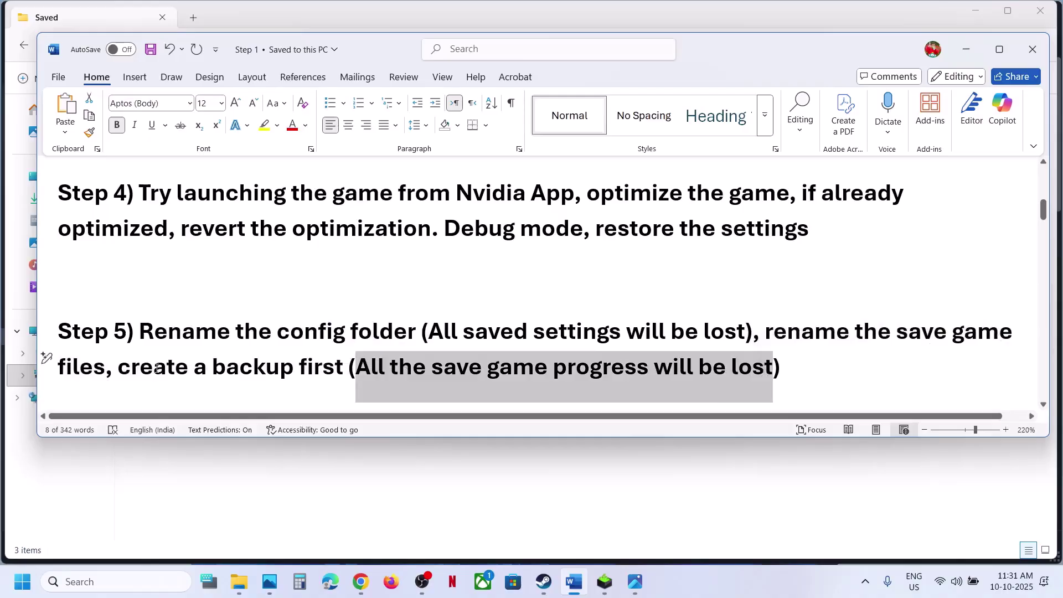
pyautogui.moveTo(115, 368); pyautogui.dragTo(348, 368)
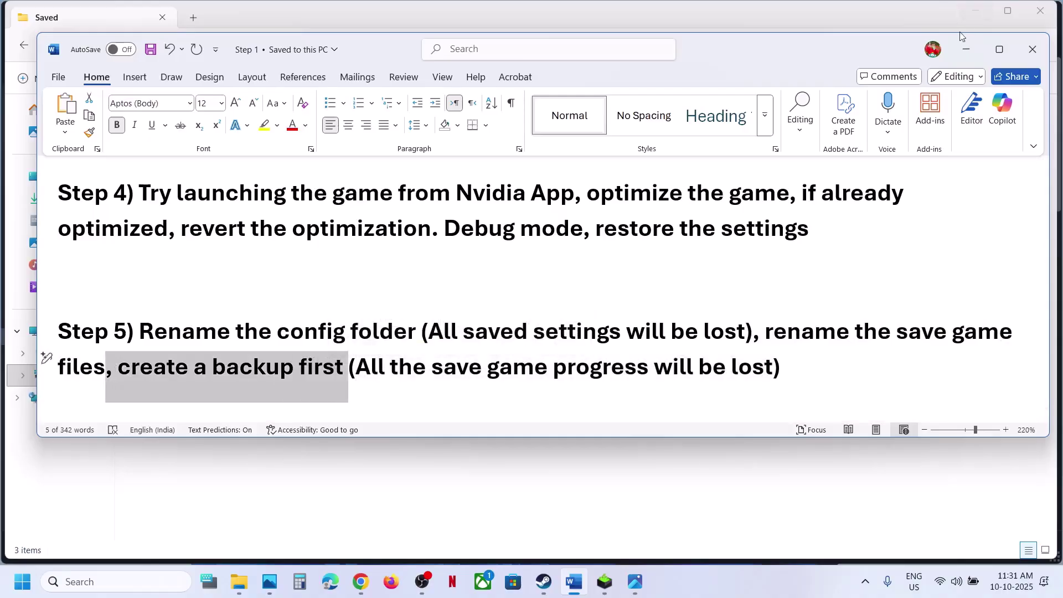
pyautogui.click(958, 51)
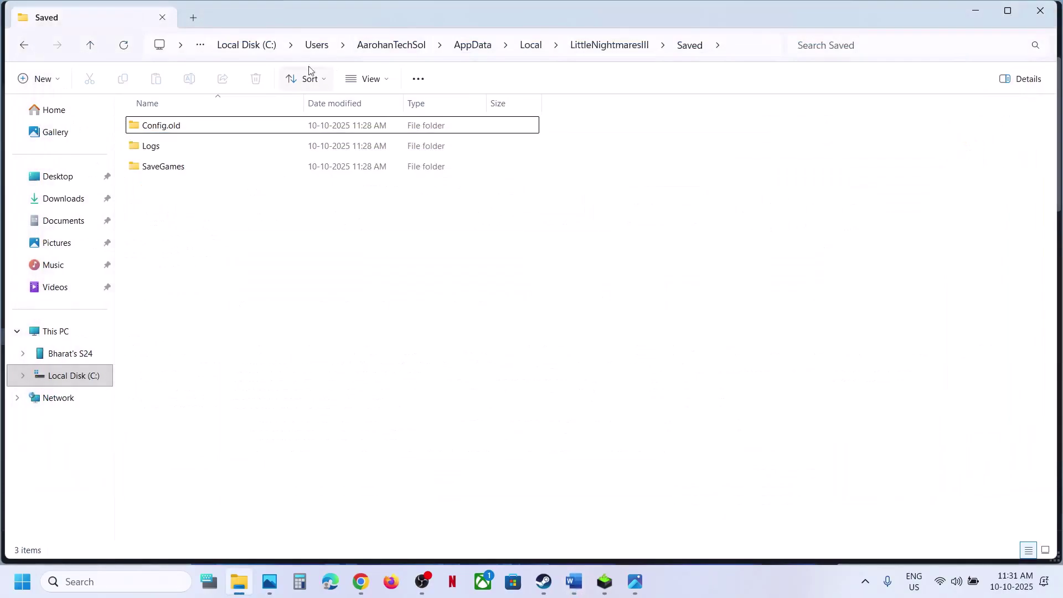
# Step: Return to the Local folder and back up the LittleNightmaresIII folder by copying it to the middle of the desktop
pyautogui.click(91, 45)
pyautogui.click(91, 45)
pyautogui.click(659, 43)
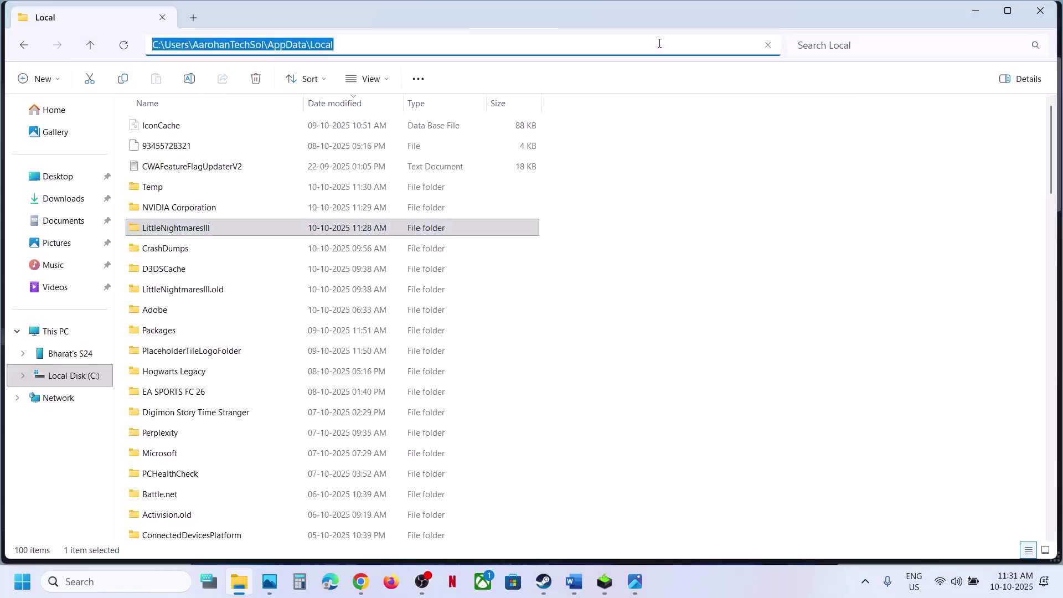
pyautogui.click(185, 231)
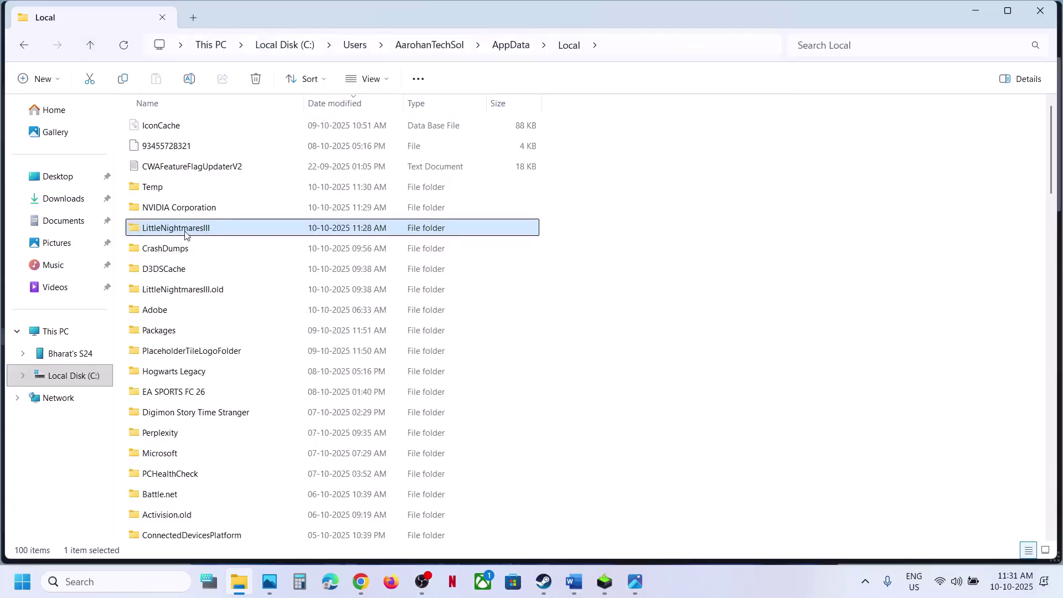
pyautogui.rightClick(184, 234)
pyautogui.click(263, 232)
pyautogui.press('super+d')
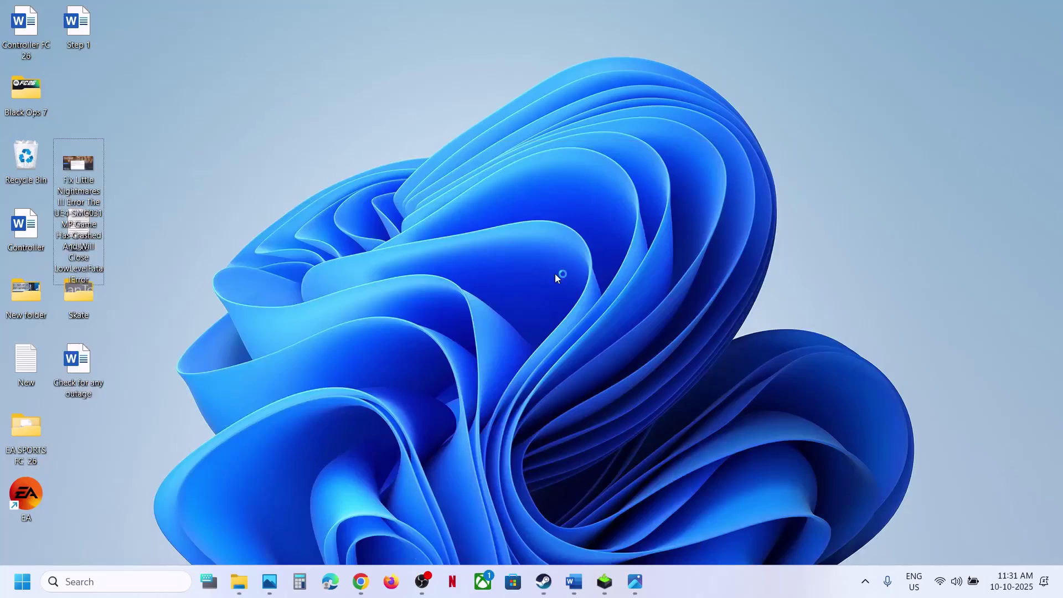
pyautogui.moveTo(86, 77); pyautogui.dragTo(495, 216)
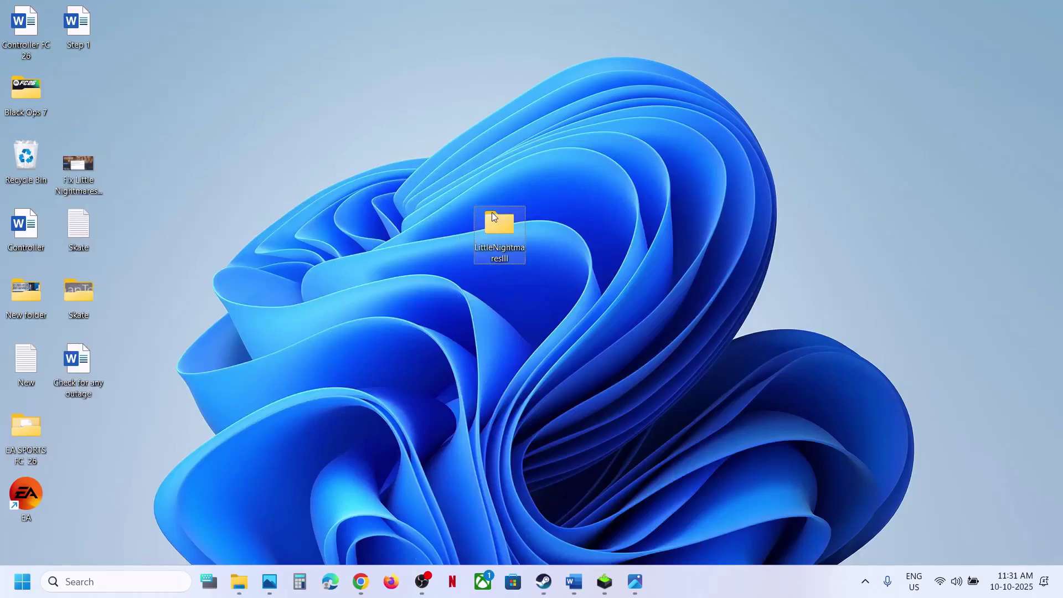
# Step: Return to the Local folder in File Explorer and rename the LittleNightmaresIII folder as "LittleNightmaresIII. old"
pyautogui.click(254, 566)
pyautogui.click(270, 581)
pyautogui.click(239, 581)
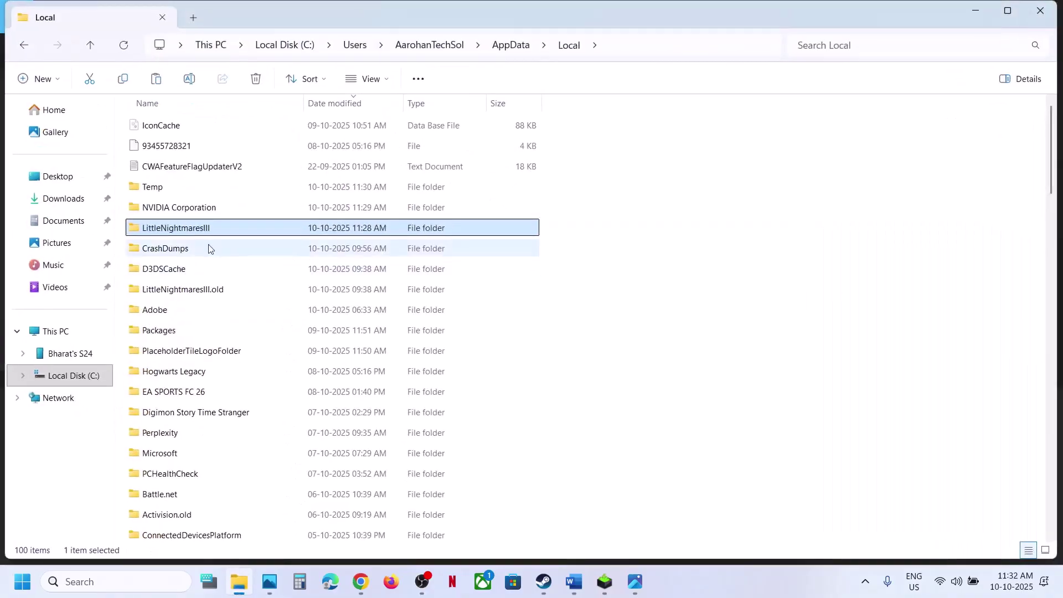
pyautogui.rightClick(195, 232)
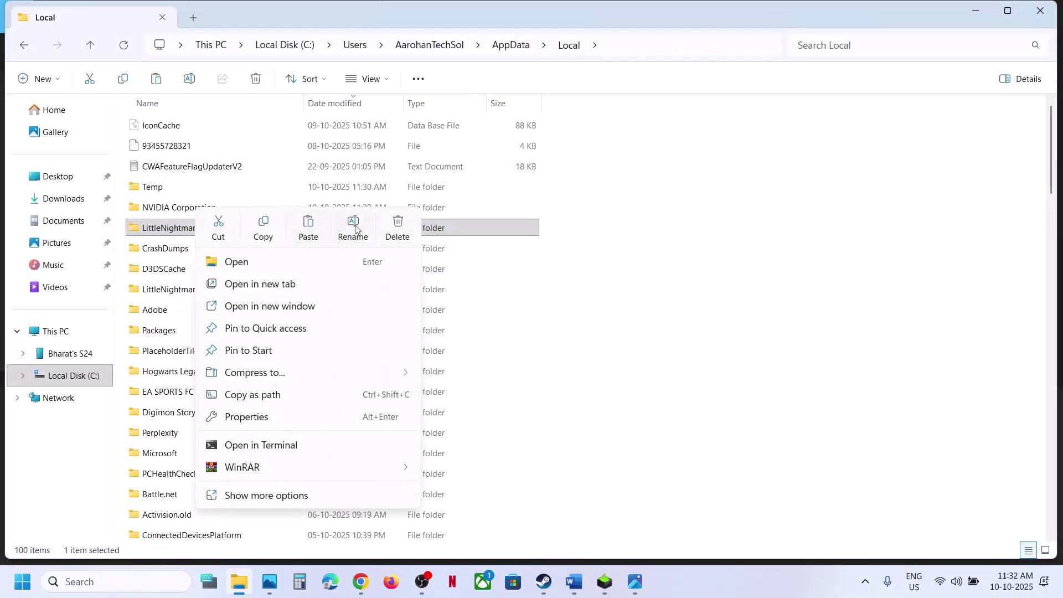
pyautogui.click(363, 228)
pyautogui.click(222, 230)
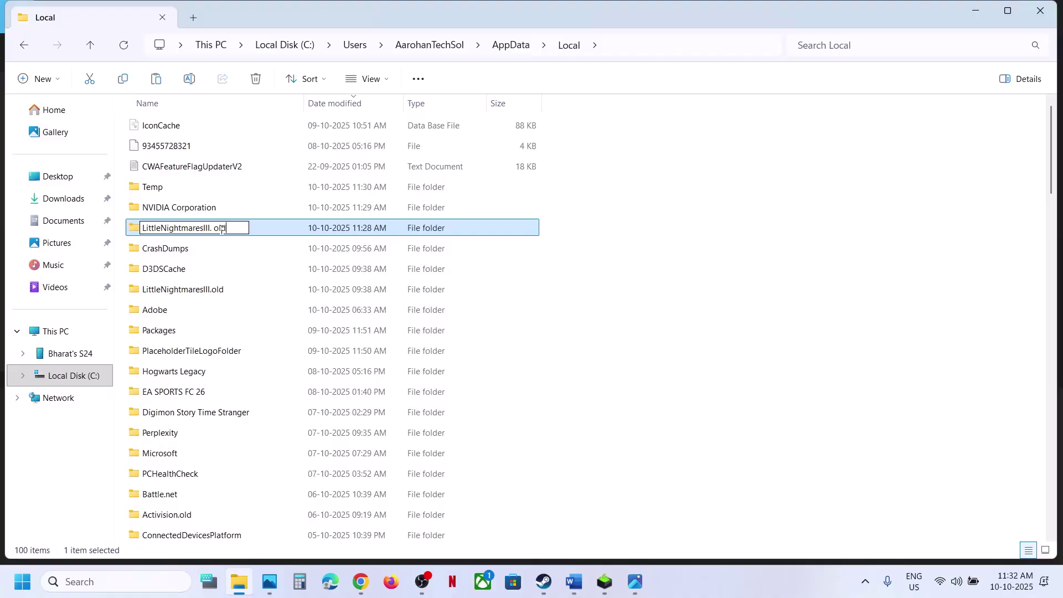
pyautogui.write('. old')
pyautogui.click(584, 272)
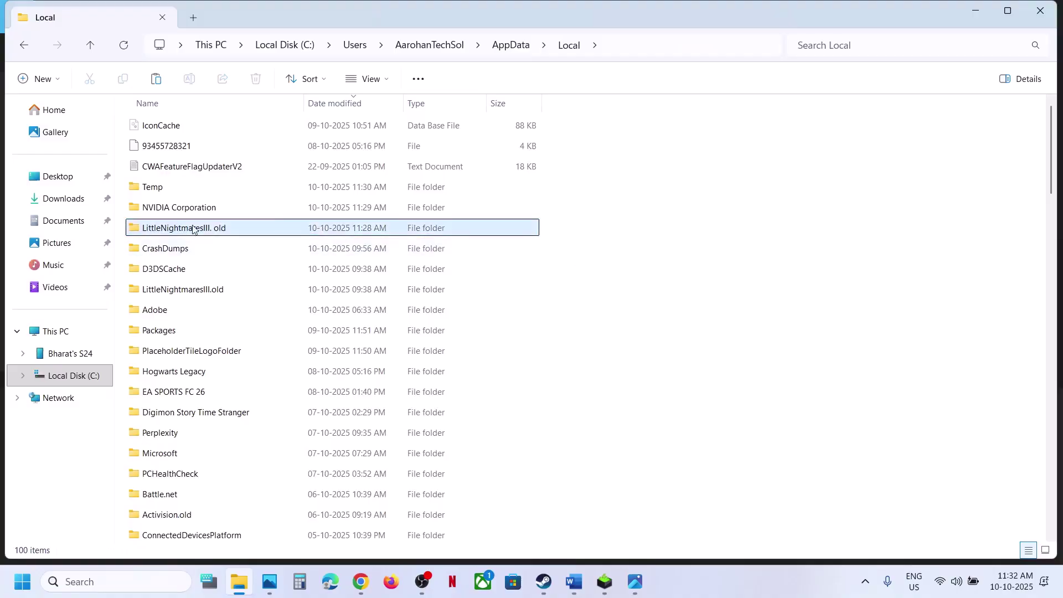
# Step: Highlight the Step 6 note on verifying the game files in Word, then return to Steam
pyautogui.click(543, 578)
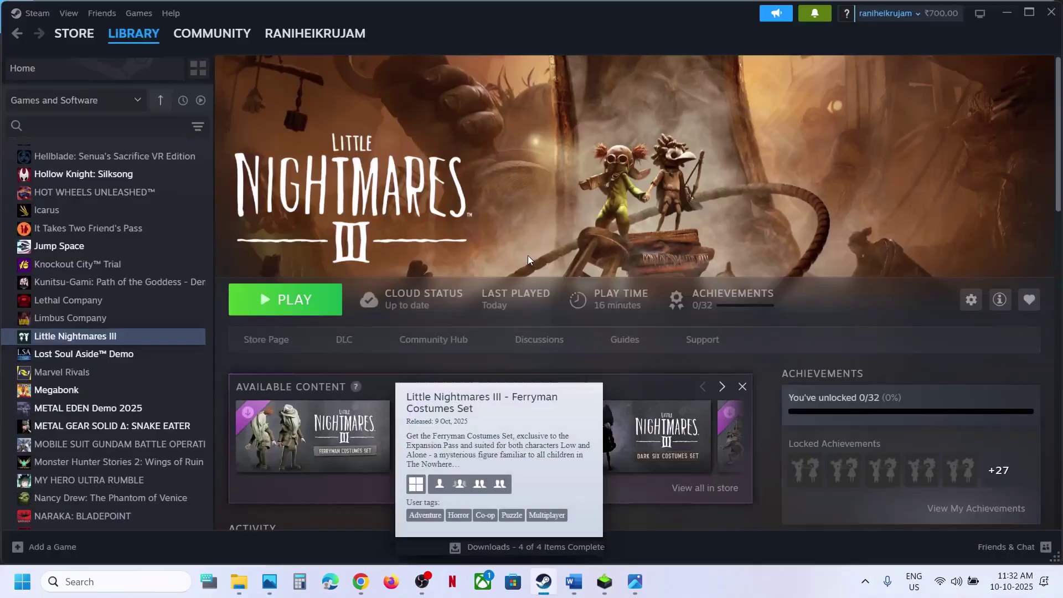
pyautogui.click(574, 581)
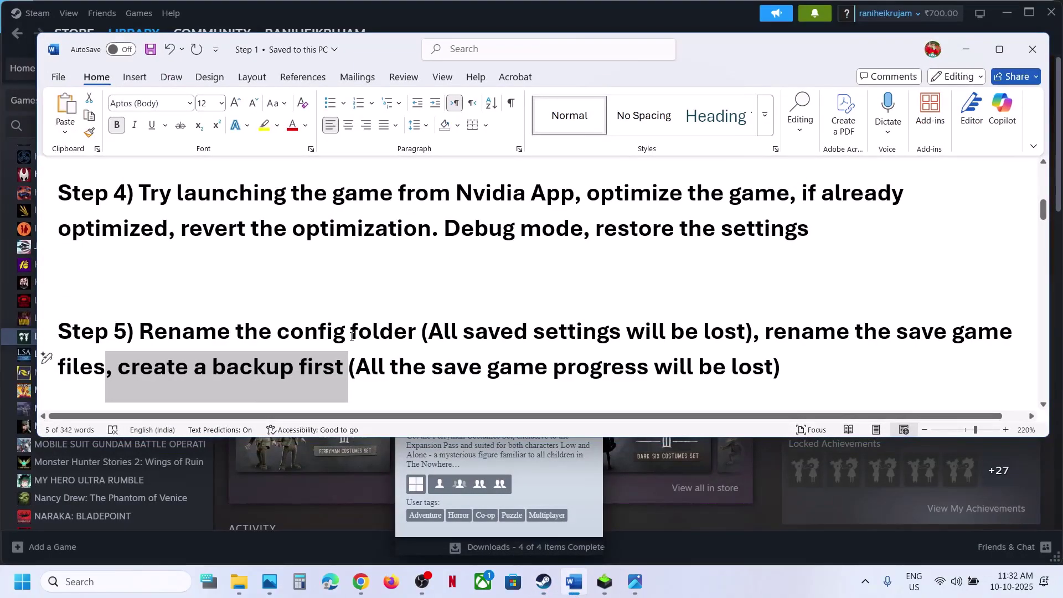
pyautogui.scroll(-3, 352, 336)
pyautogui.moveTo(135, 335); pyautogui.dragTo(415, 342)
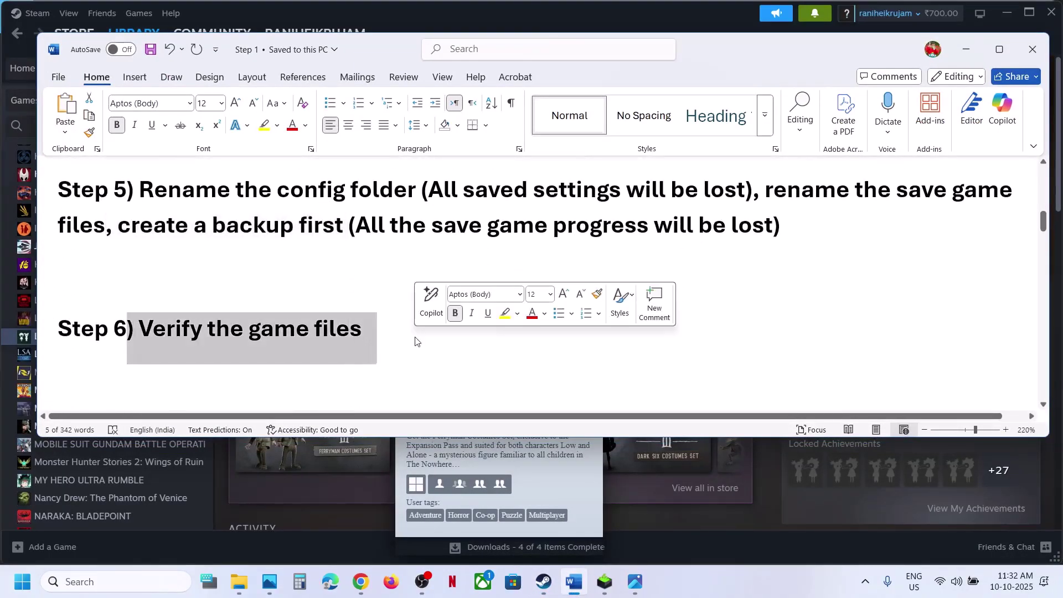
pyautogui.hotkey('alt', 'Tab')
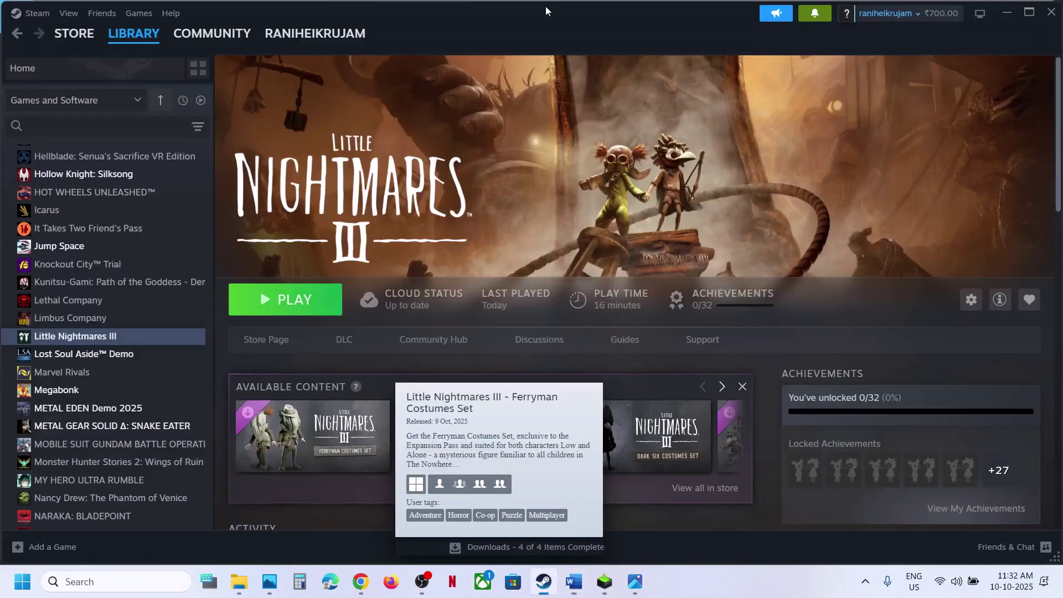
# Step: View the Installed Files properties of Little Nightmares III with the option to verify file integrity, then close the properties
pyautogui.rightClick(109, 339)
pyautogui.click(130, 506)
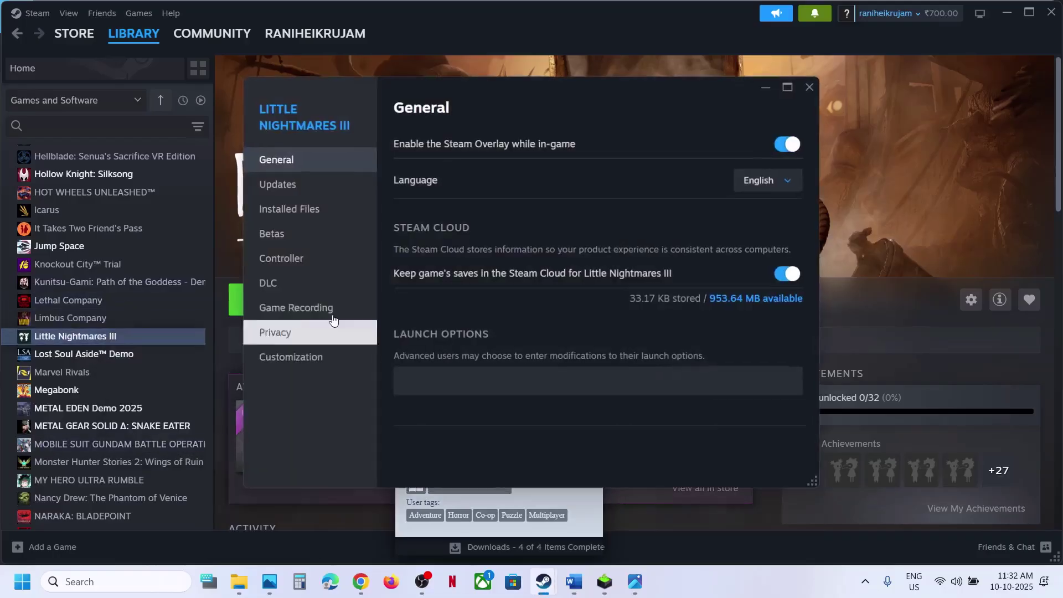
pyautogui.click(302, 217)
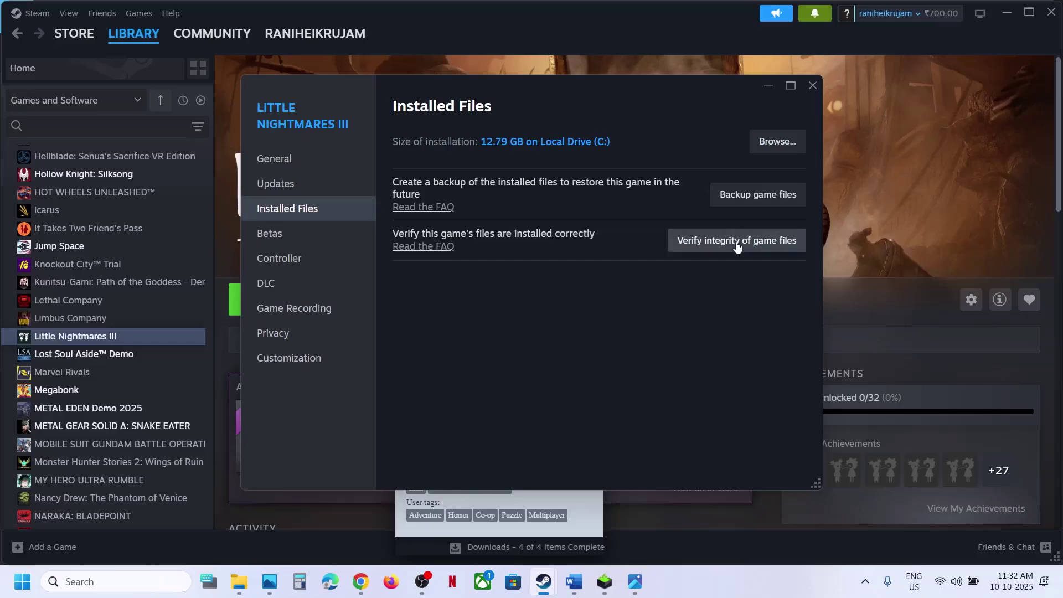
pyautogui.click(808, 90)
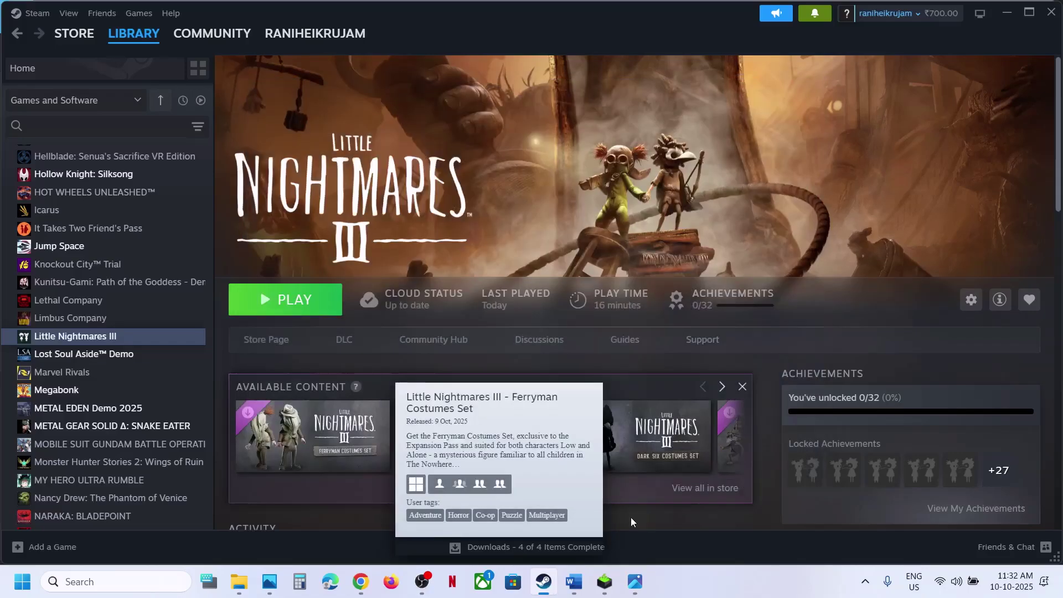
# Step: Highlight the Step 7 note in Word on running the game from its installation folder
pyautogui.click(574, 581)
pyautogui.scroll(-3, 352, 323)
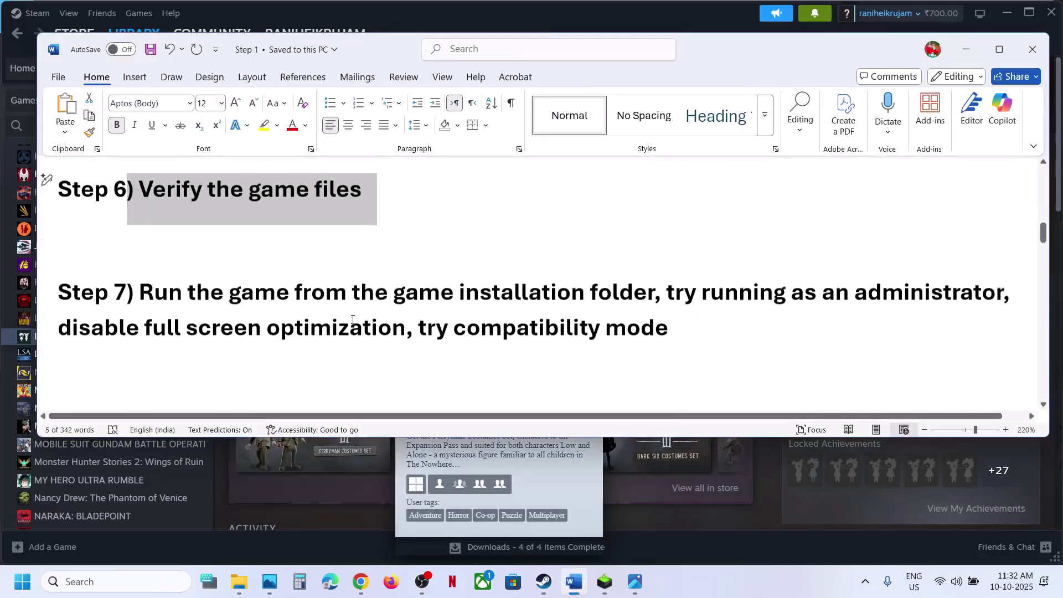
pyautogui.moveTo(604, 293); pyautogui.dragTo(654, 292)
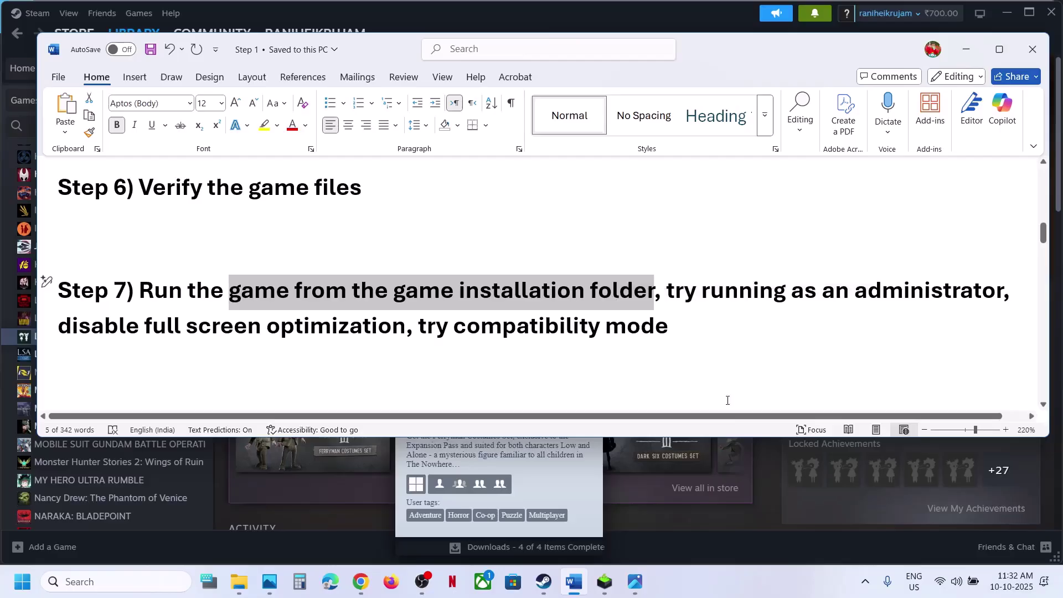
# Step: Return to the Steam library and browse the local files of Little Nightmares III
pyautogui.click(748, 464)
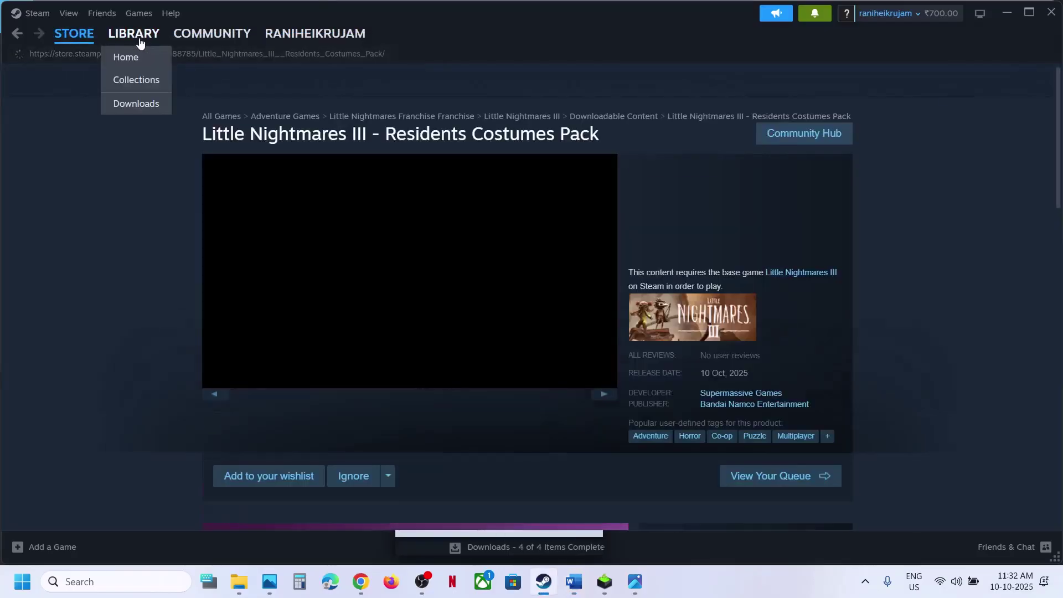
pyautogui.click(135, 34)
pyautogui.rightClick(114, 338)
pyautogui.moveTo(147, 416)
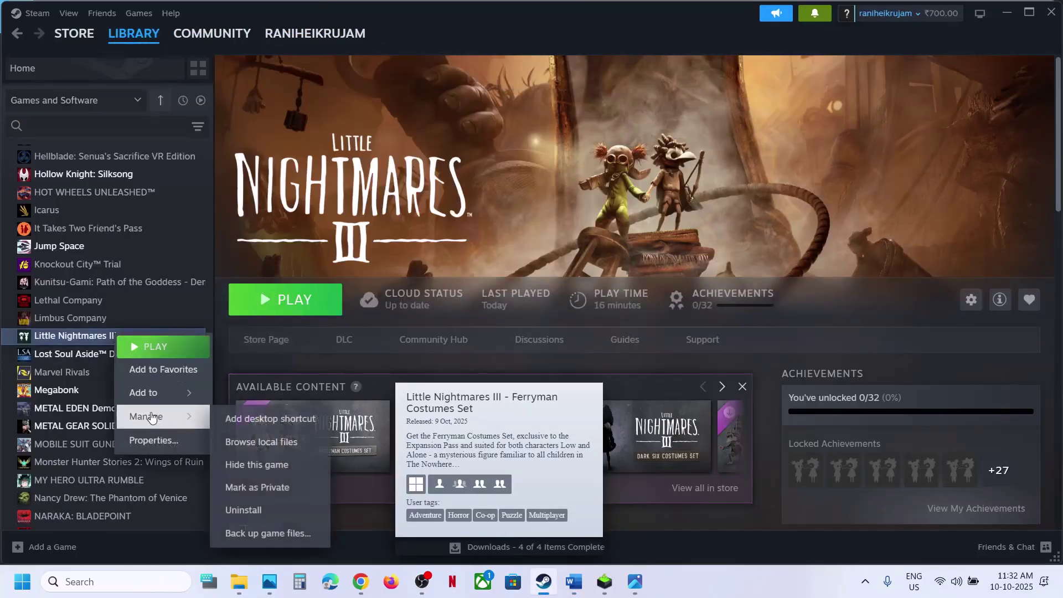
pyautogui.click(279, 440)
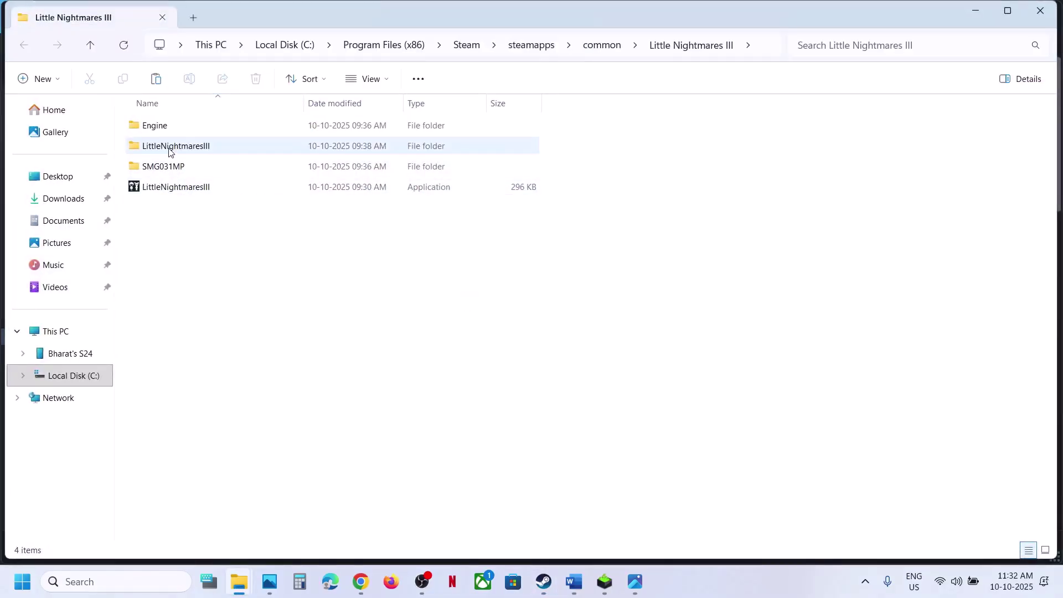
# Step: Go to the Win64 folder under SMG031MP > Binaries in the game's installation folder
pyautogui.rightClick(159, 189)
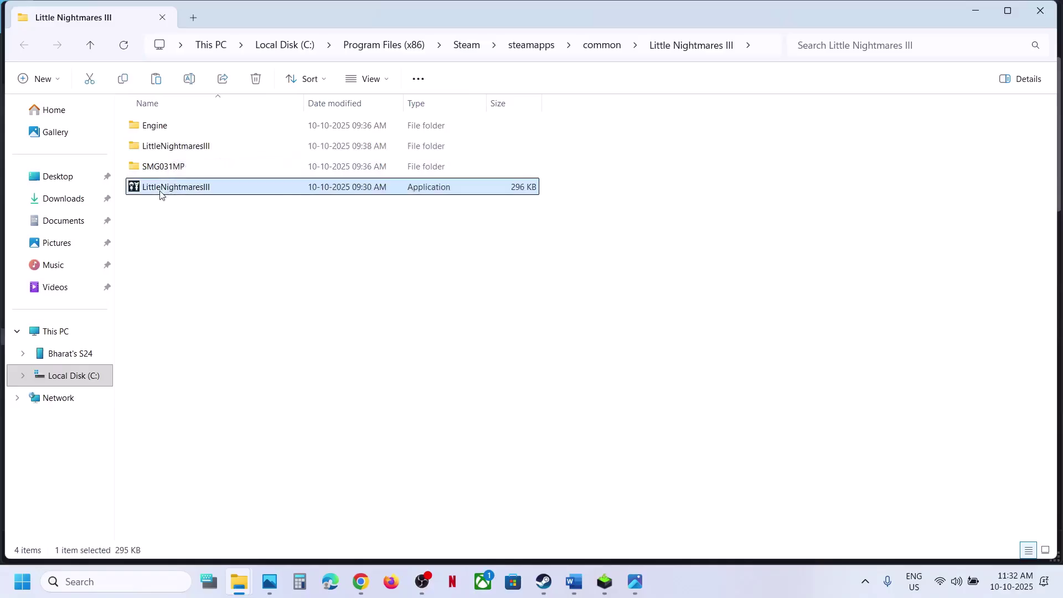
pyautogui.click(146, 290)
pyautogui.click(164, 169)
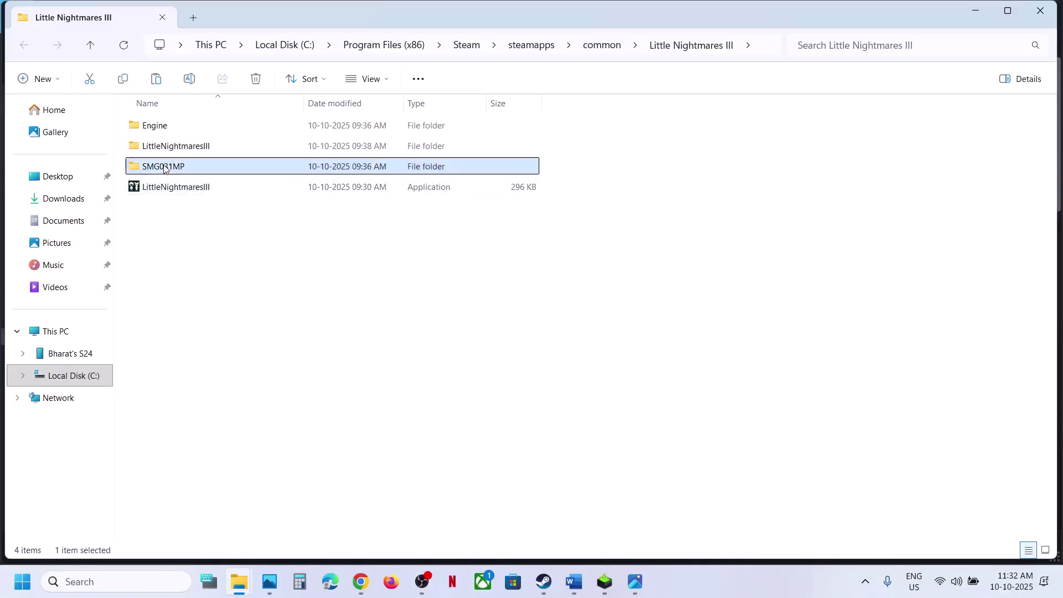
pyautogui.doubleClick(170, 167)
pyautogui.doubleClick(171, 127)
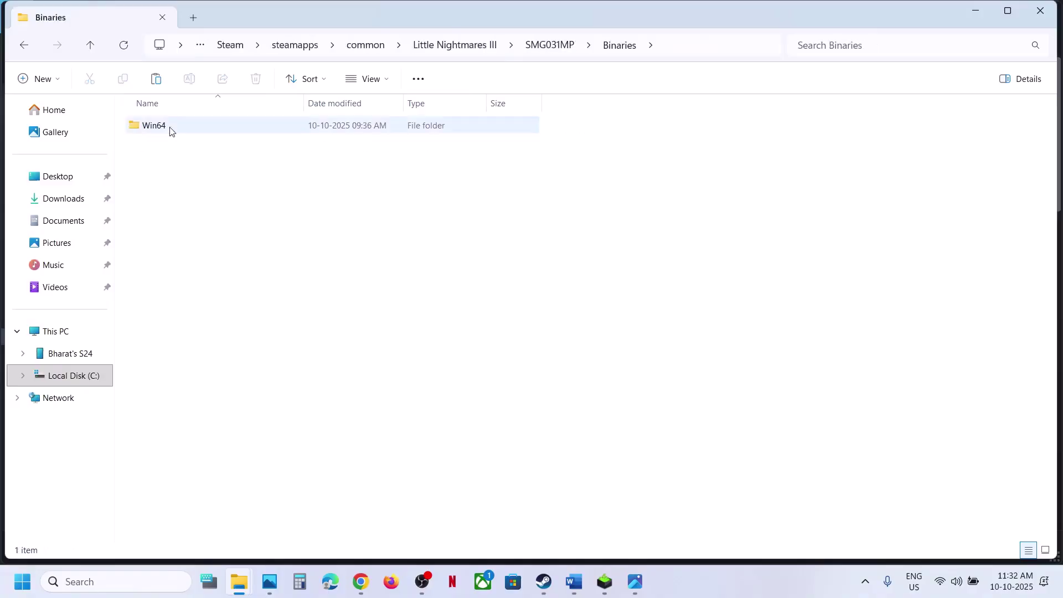
# Step: Set the LittleNightmaresIII application in Win64 to run as an administrator and apply the compatibility setting
pyautogui.rightClick(183, 146)
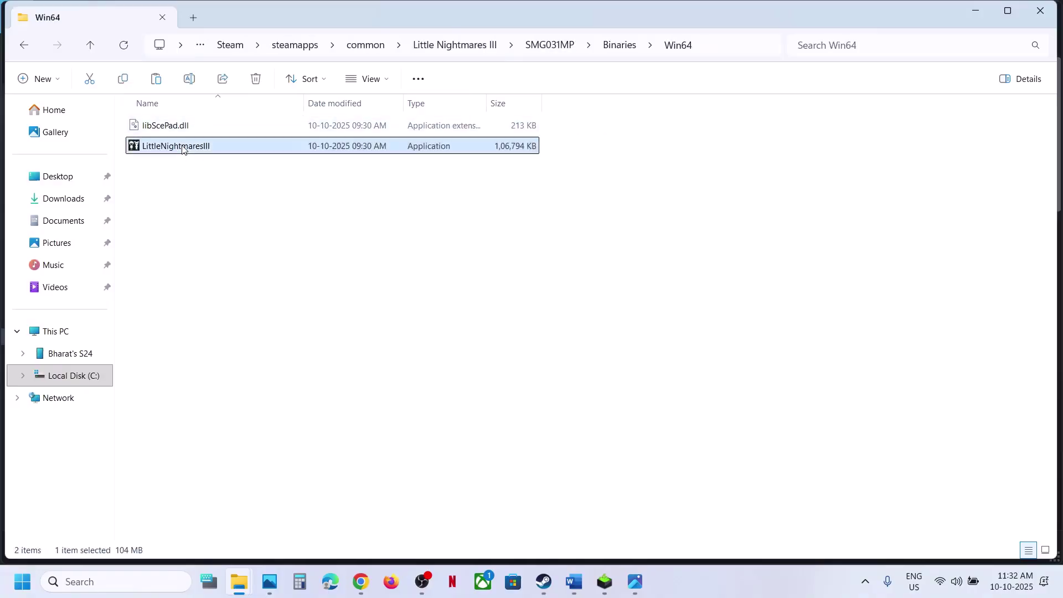
pyautogui.click(240, 376)
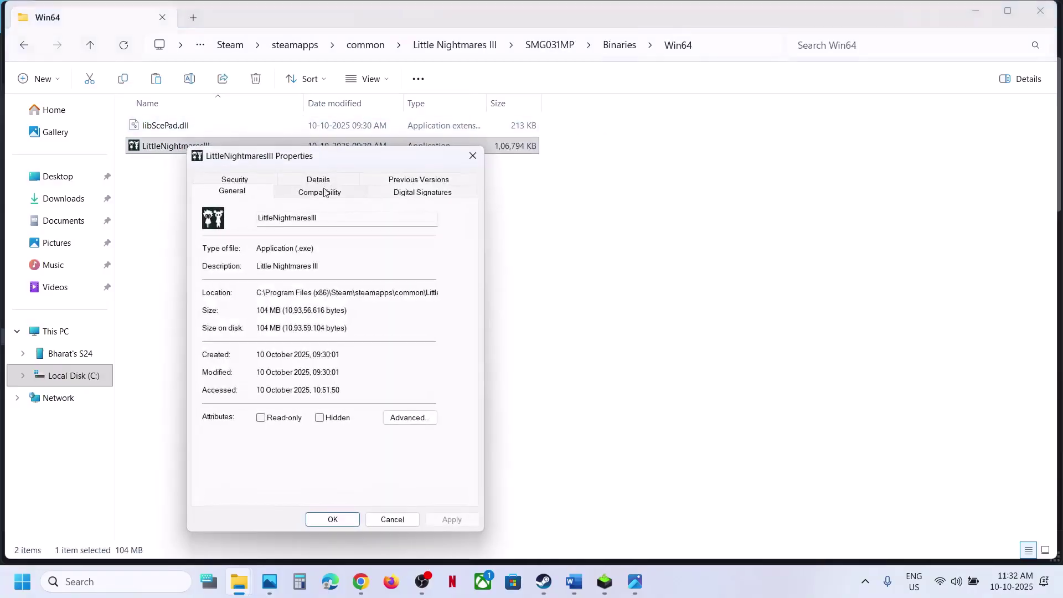
pyautogui.click(320, 192)
pyautogui.click(218, 410)
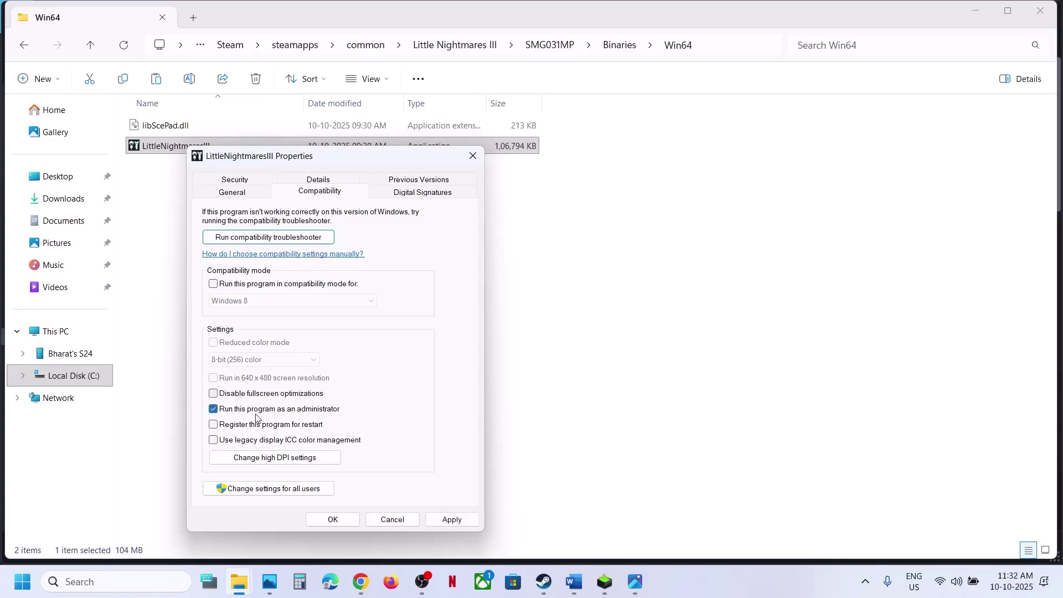
pyautogui.click(450, 518)
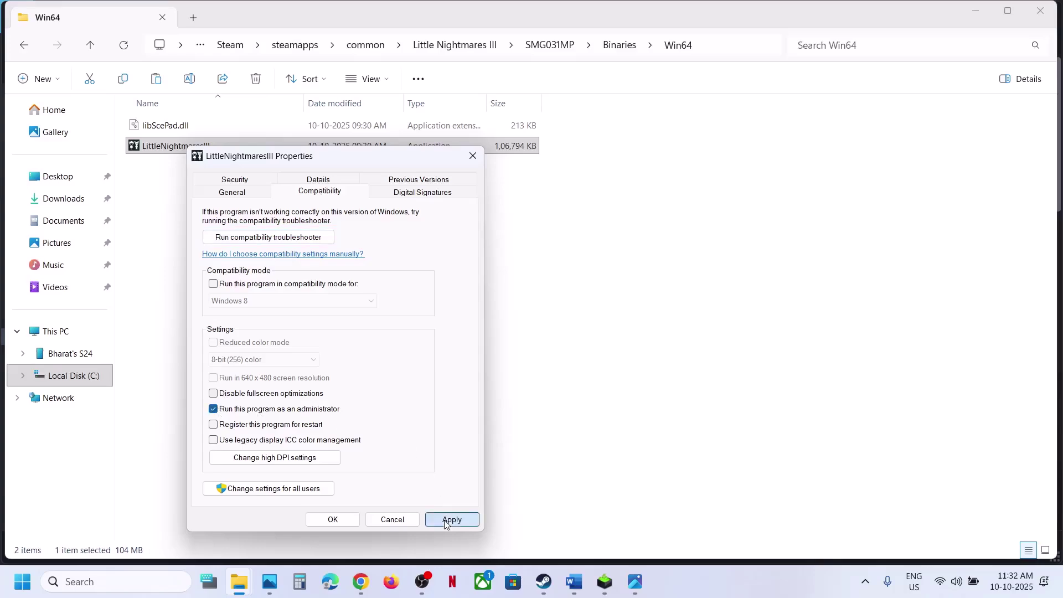
pyautogui.click(335, 518)
# Step: Enable compatibility mode for Windows 8 on the LittleNightmaresIII application and apply it
pyautogui.rightClick(168, 150)
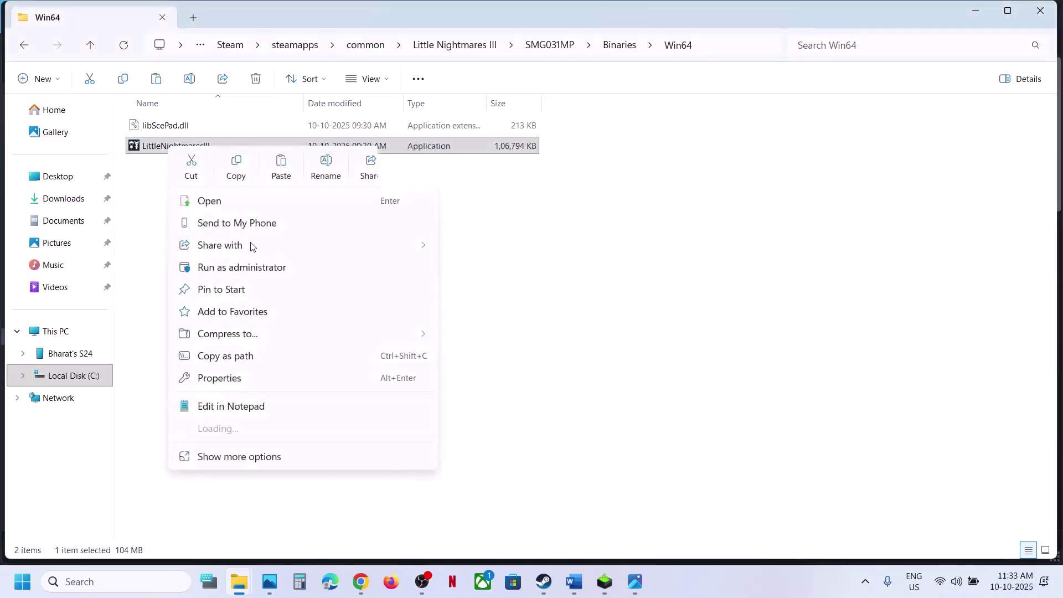
pyautogui.click(228, 376)
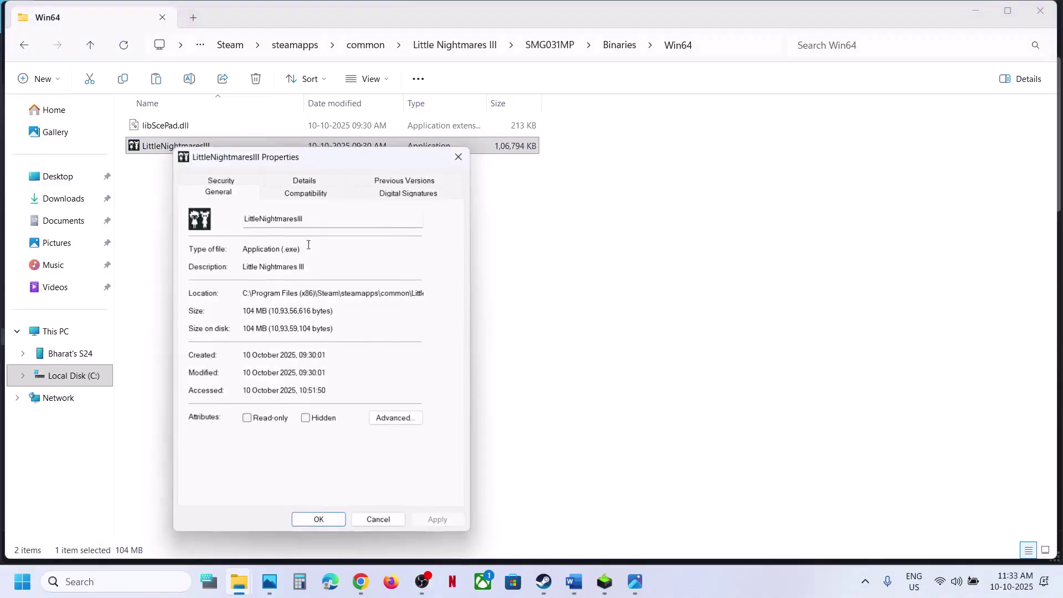
pyautogui.click(291, 195)
pyautogui.click(219, 288)
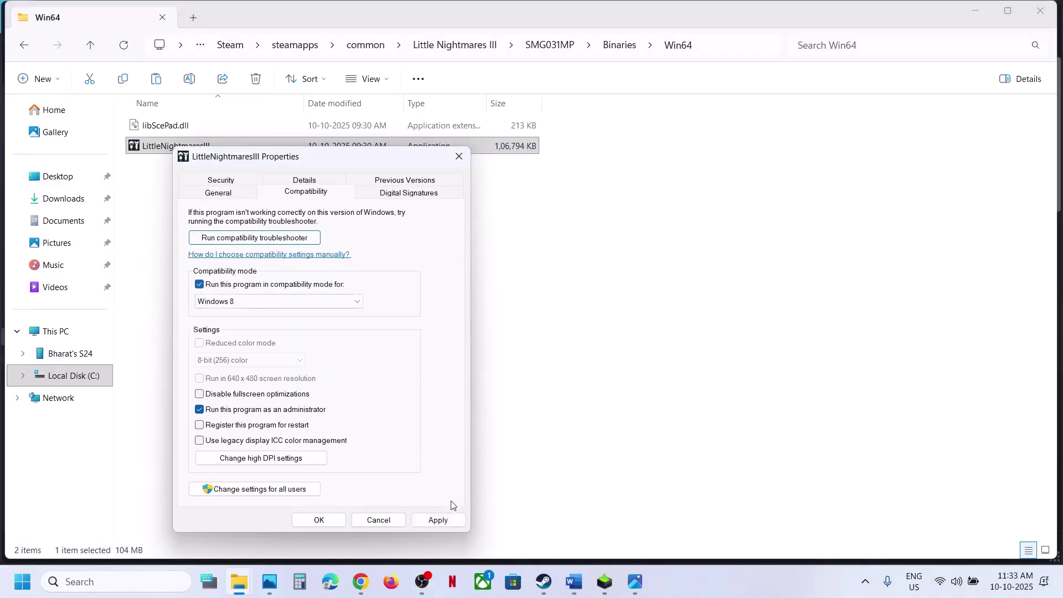
pyautogui.click(440, 519)
# Step: Switch the application's compatibility mode to Windows 7, disable fullscreen optimizations, and save the properties
pyautogui.click(249, 304)
pyautogui.click(238, 345)
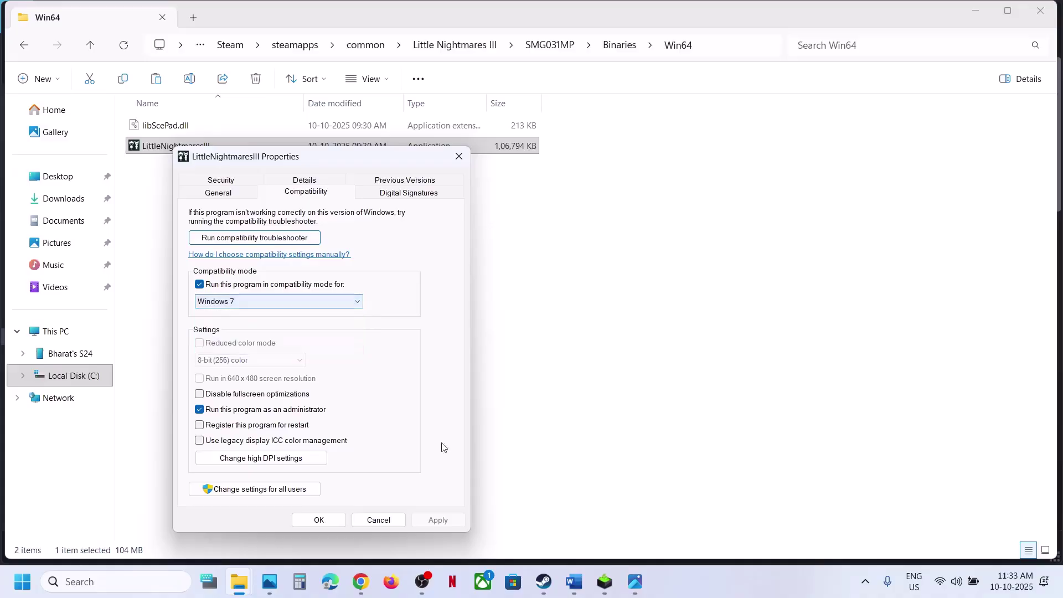
pyautogui.click(438, 519)
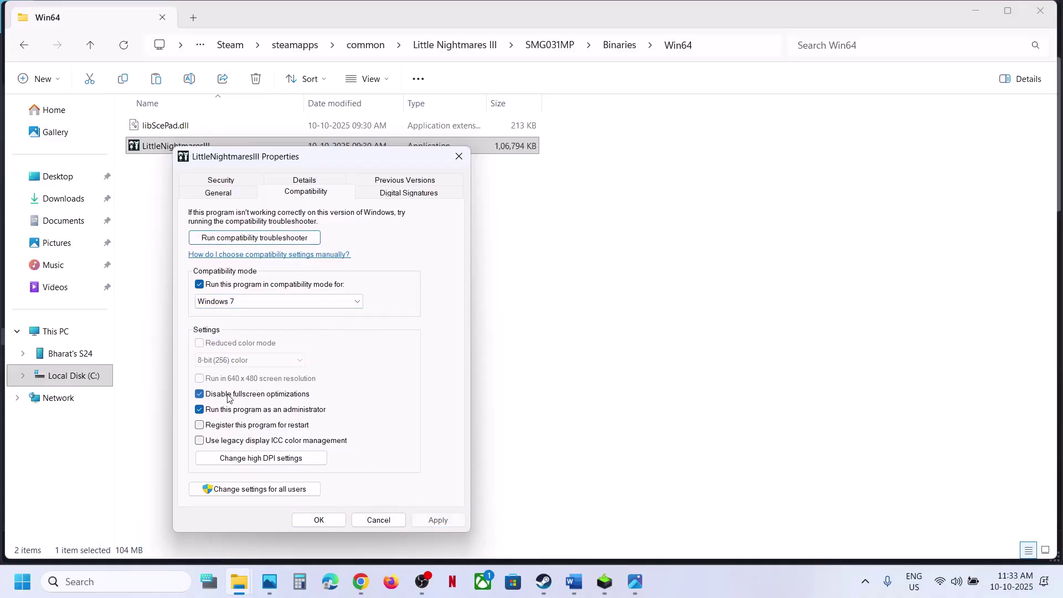
pyautogui.click(332, 518)
# Step: Turn off compatibility mode for the LittleNightmaresIII application, apply the change, and close the Win64 folder window
pyautogui.rightClick(176, 153)
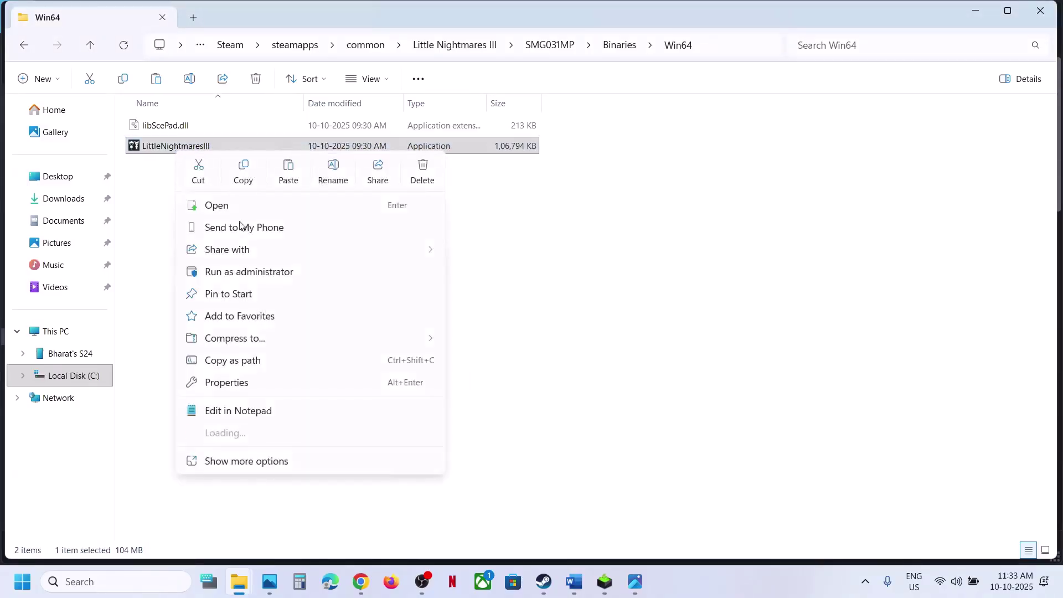
pyautogui.click(226, 383)
pyautogui.click(314, 202)
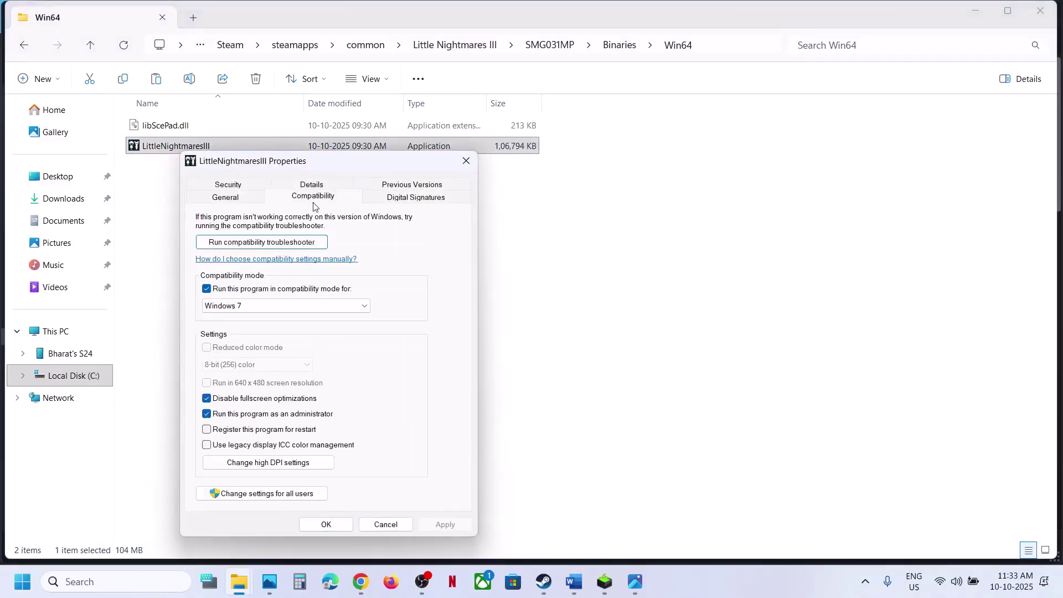
pyautogui.click(207, 288)
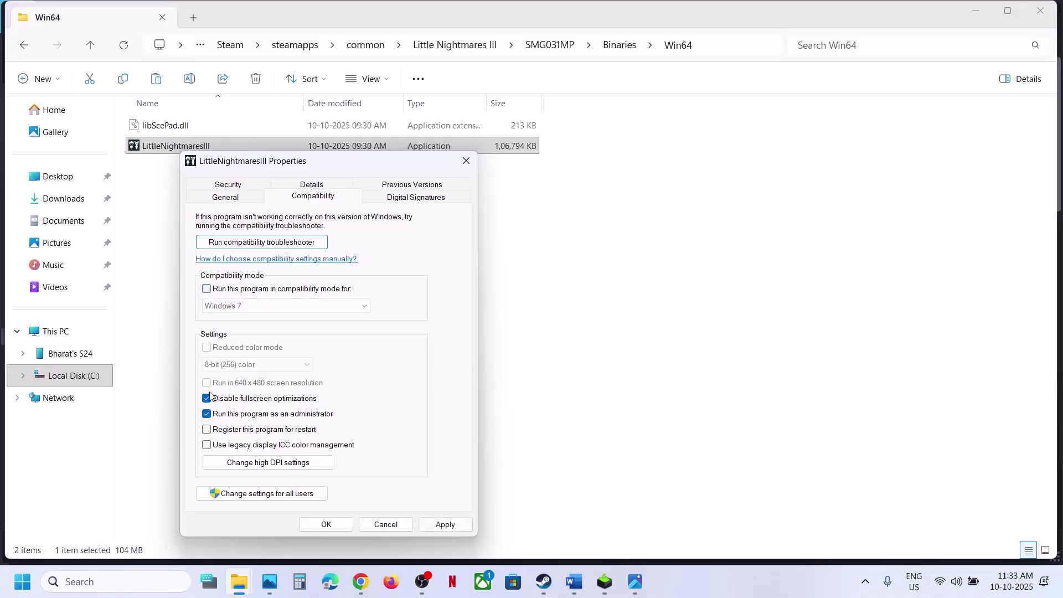
pyautogui.click(440, 524)
pyautogui.click(328, 524)
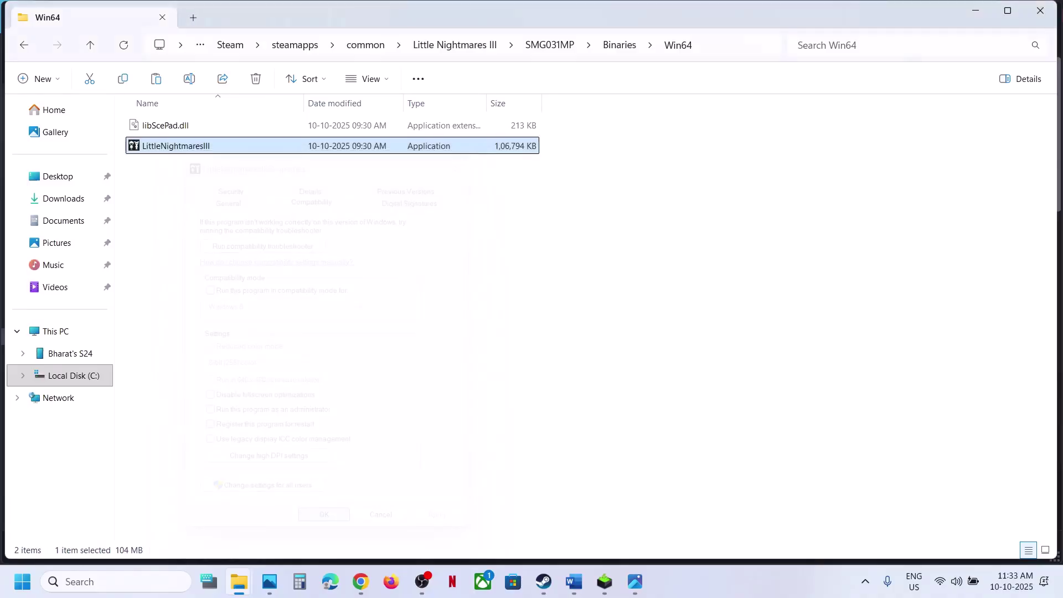
pyautogui.click(1056, 10)
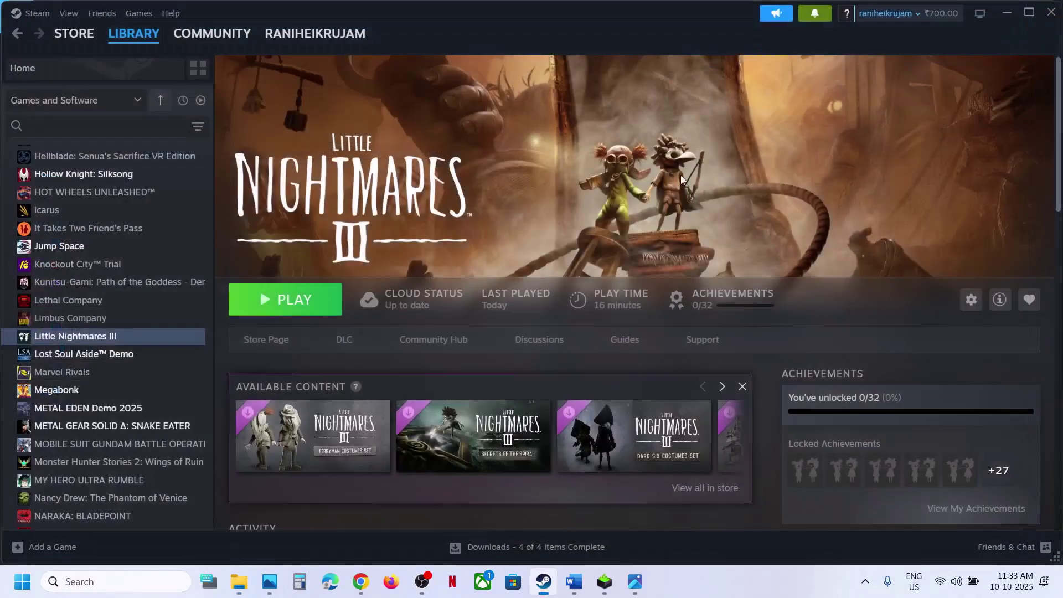
# Step: Show the Step 8 note in Word on allowing the game exe through antivirus and firewall, then return to Steam
pyautogui.click(573, 581)
pyautogui.scroll(-2, 403, 342)
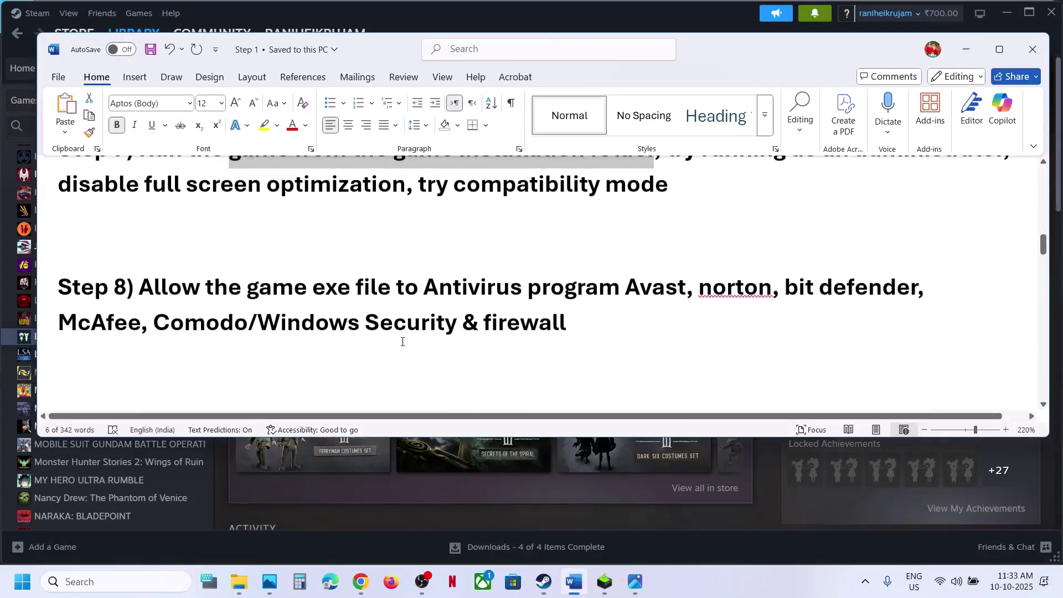
pyautogui.click(383, 540)
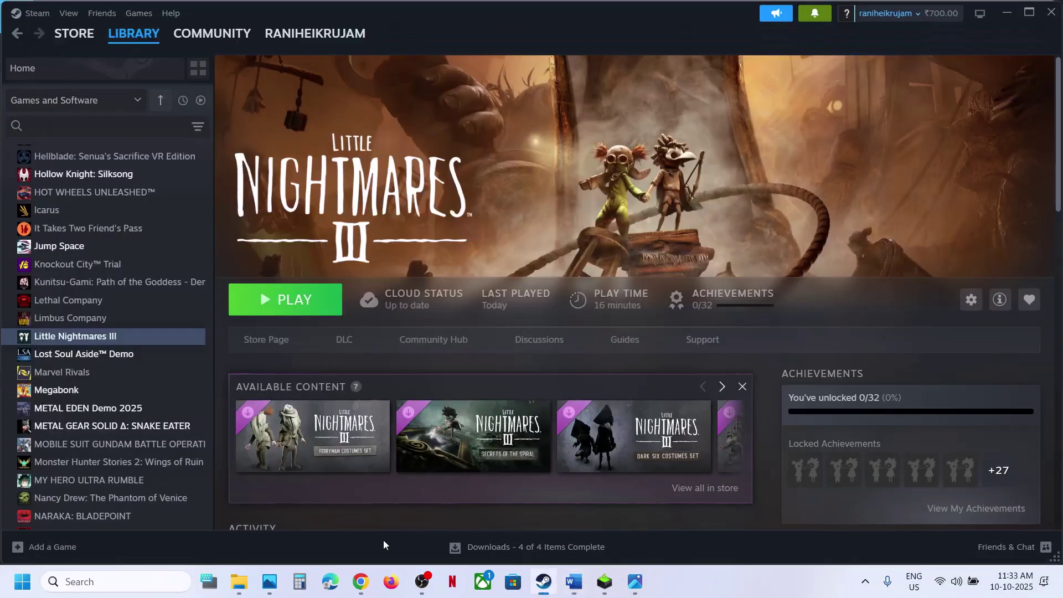
# Step: Open Virus & threat protection in Windows Security from the Windows privacy and security settings
pyautogui.press('super+i')
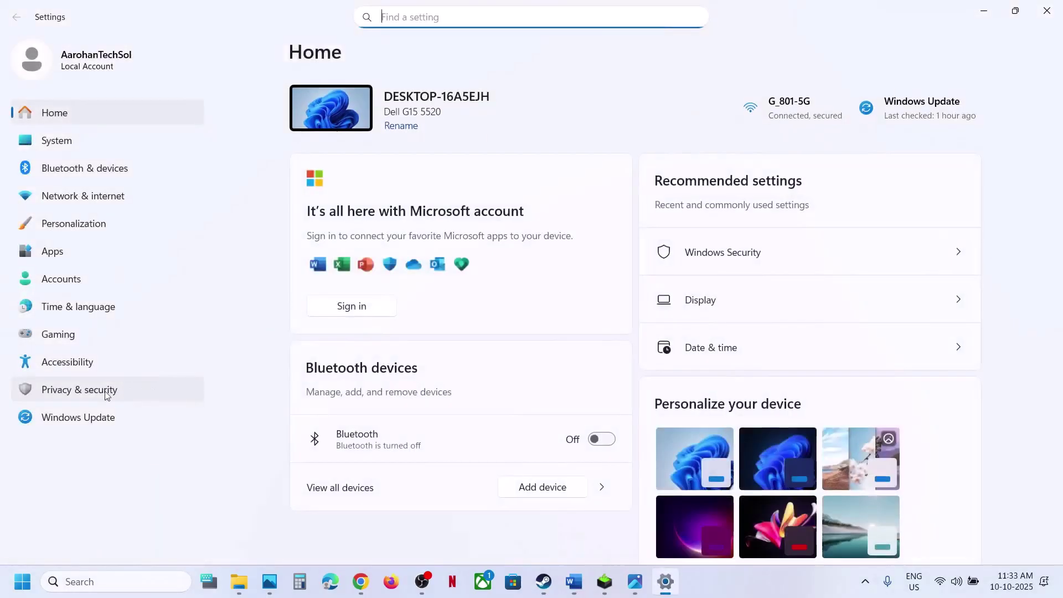
pyautogui.click(103, 394)
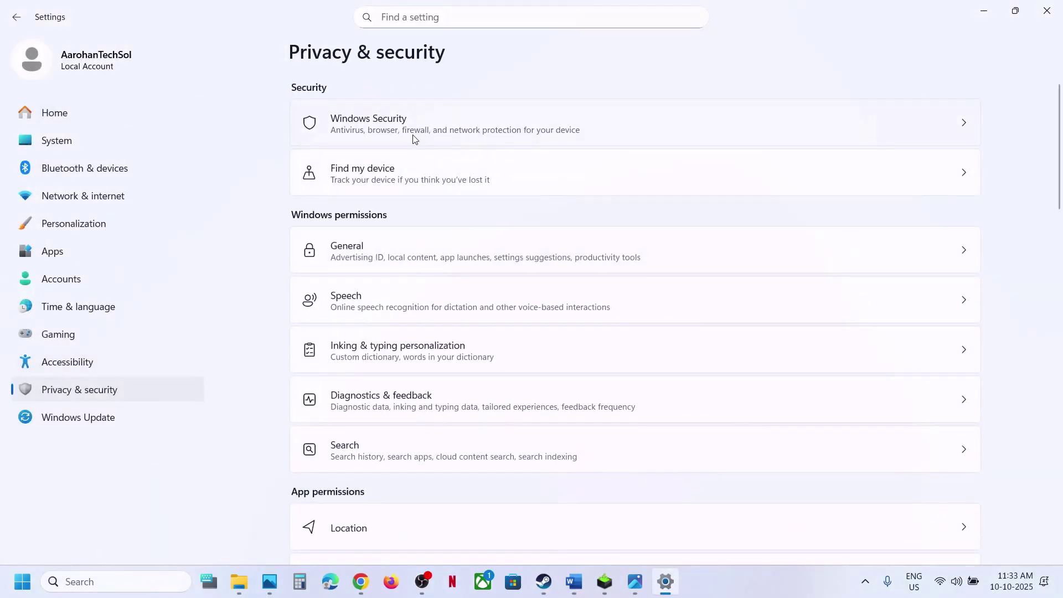
pyautogui.click(435, 133)
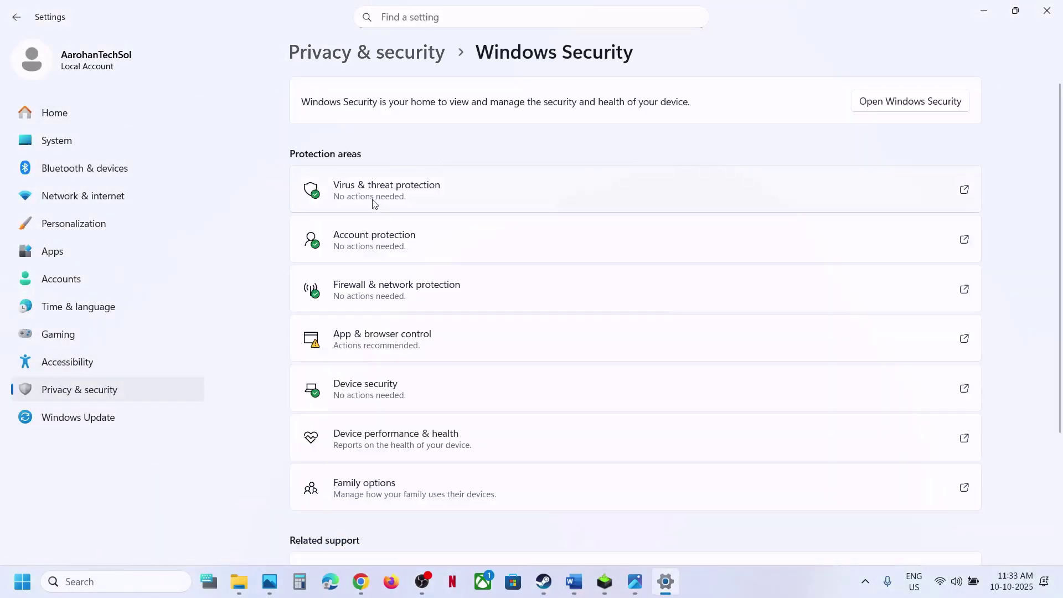
pyautogui.click(373, 203)
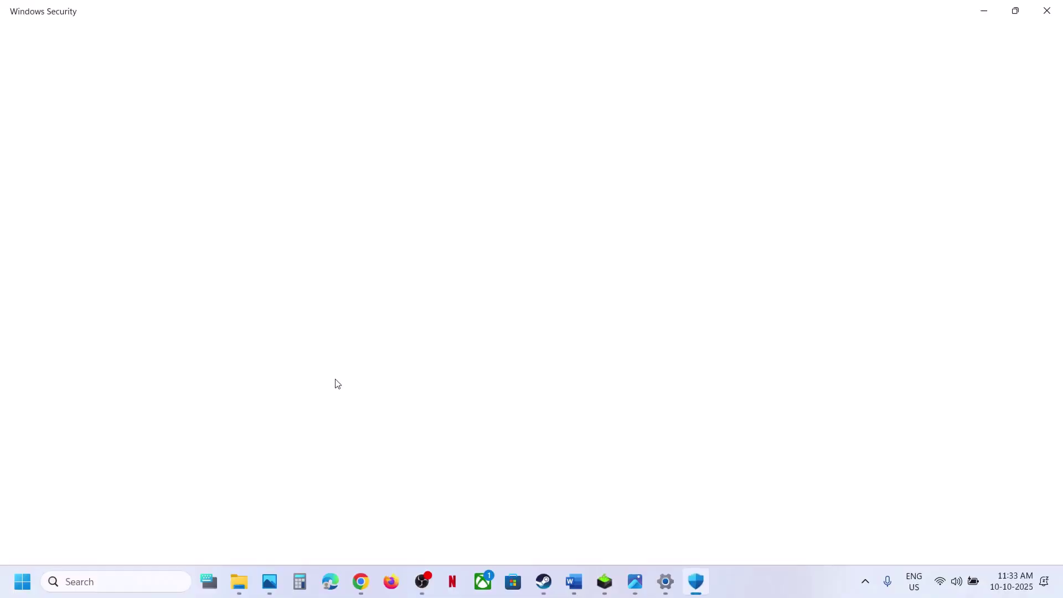
# Step: Open the list of apps allowed through Controlled folder access and approve the User Account Control request
pyautogui.scroll(-3, 337, 380)
pyautogui.scroll(2, 300, 517)
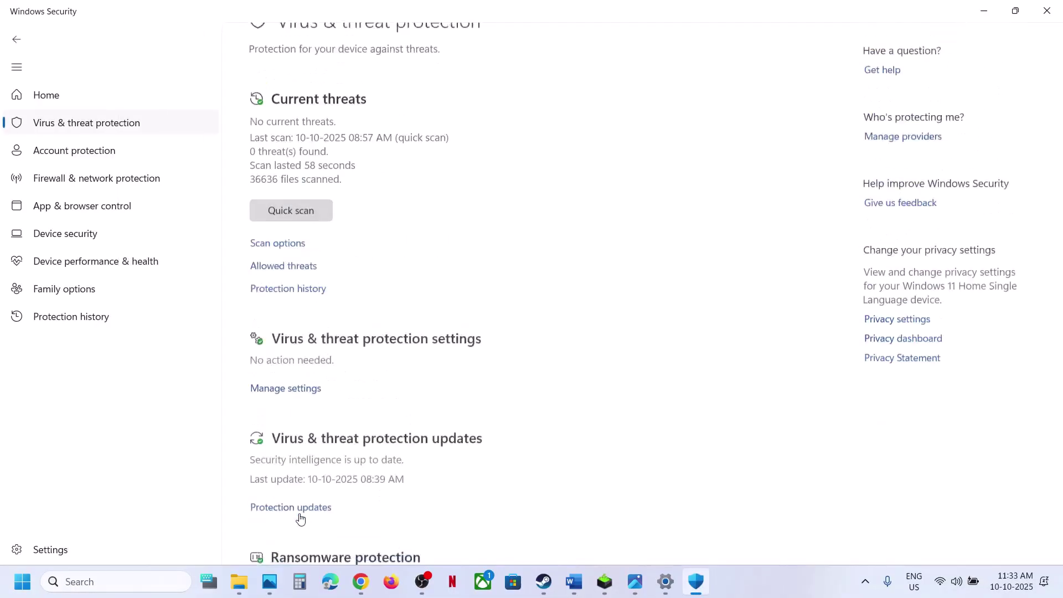
pyautogui.scroll(-5, 300, 518)
pyautogui.click(306, 299)
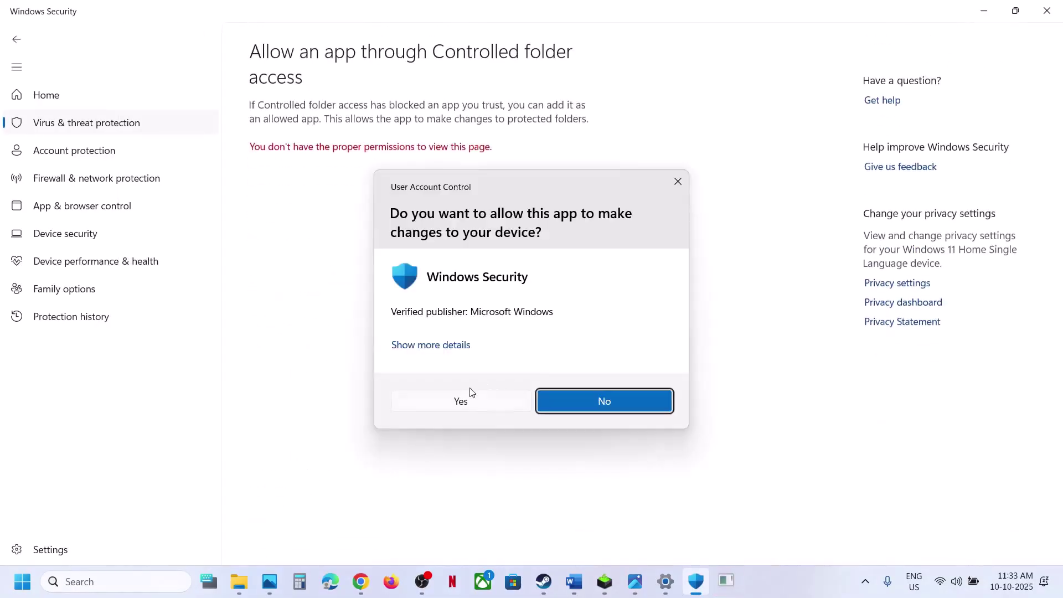
pyautogui.click(471, 392)
# Step: Add the LittleNightmaresIII application from the main Little Nightmares III folder to the apps allowed through Controlled folder access
pyautogui.click(327, 157)
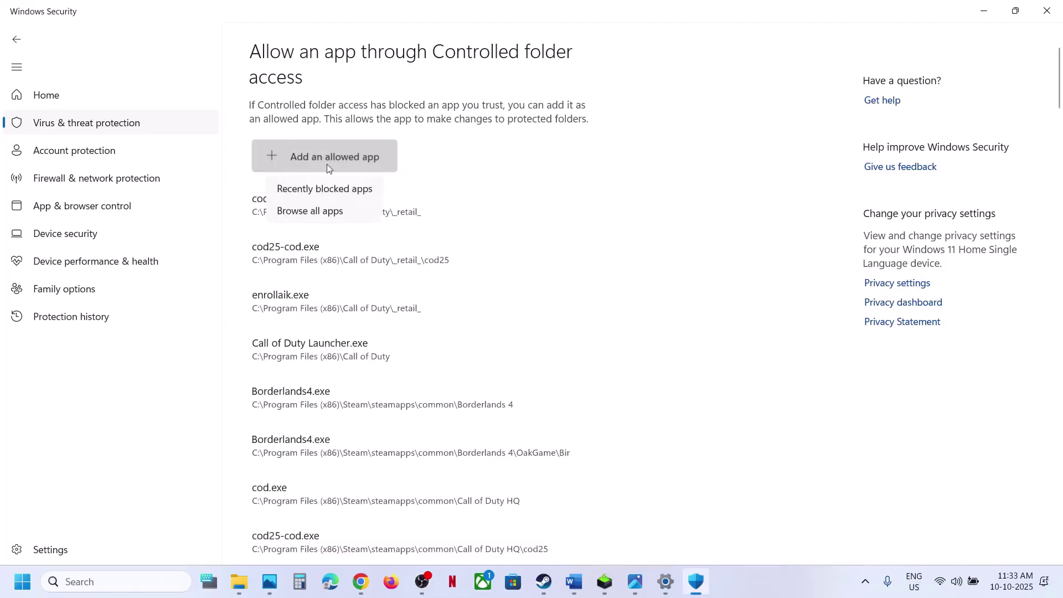
pyautogui.click(323, 211)
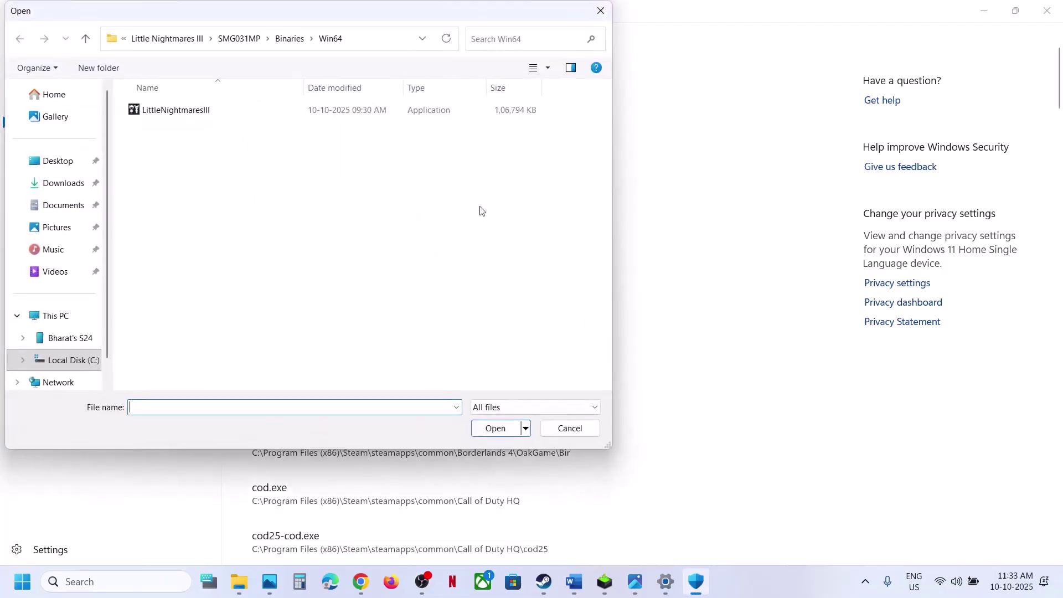
pyautogui.click(190, 42)
pyautogui.click(166, 172)
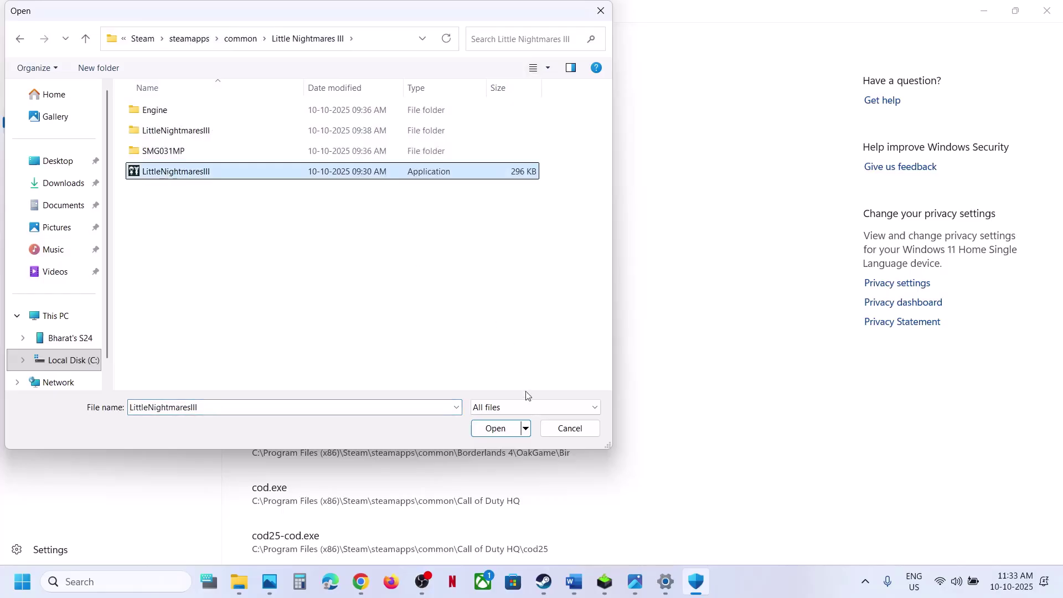
pyautogui.click(506, 429)
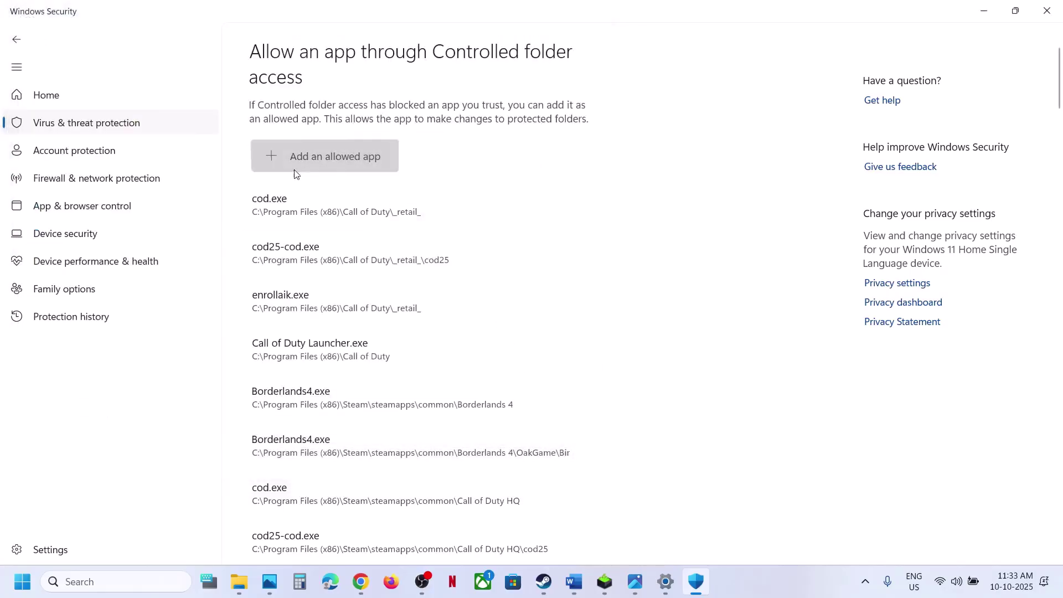
# Step: Allow the LittleNightmaresIII application in SMG031MP\Binaries\Win64 through Controlled folder access as well
pyautogui.click(311, 152)
pyautogui.click(306, 213)
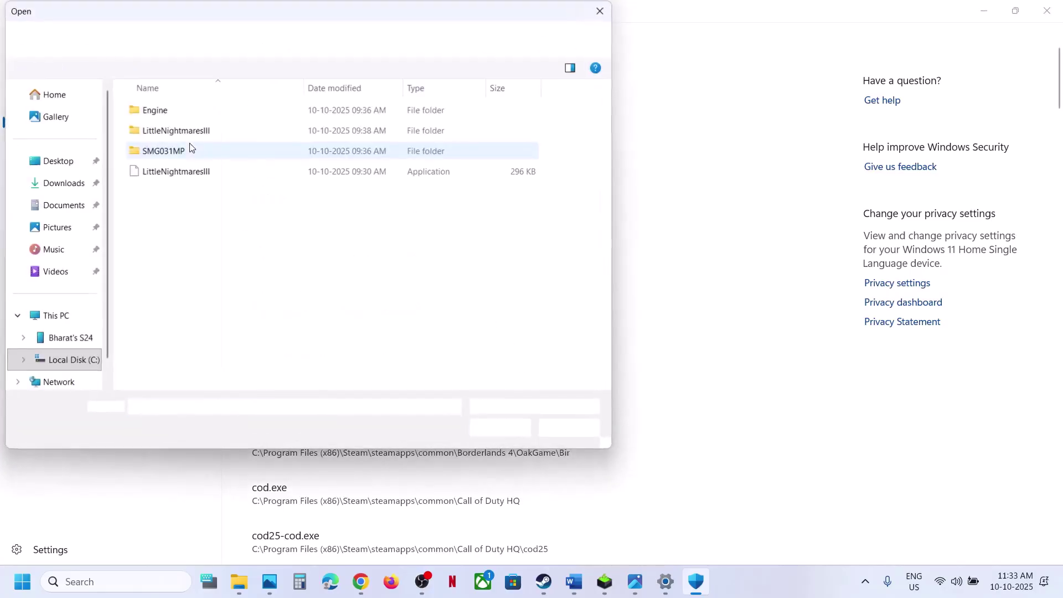
pyautogui.doubleClick(168, 148)
pyautogui.doubleClick(157, 109)
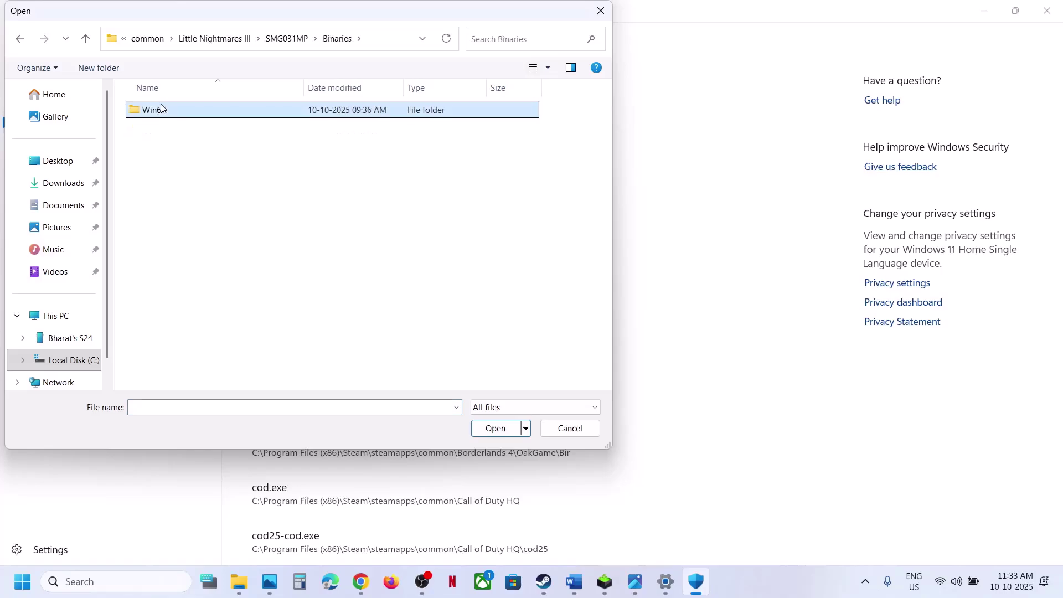
pyautogui.doubleClick(161, 110)
pyautogui.click(161, 109)
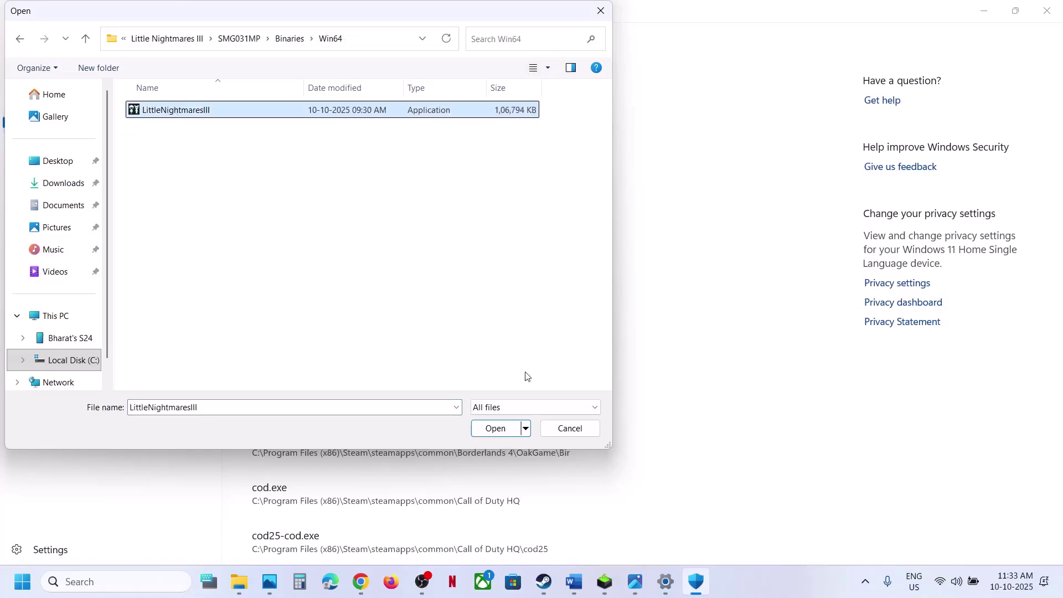
pyautogui.click(488, 431)
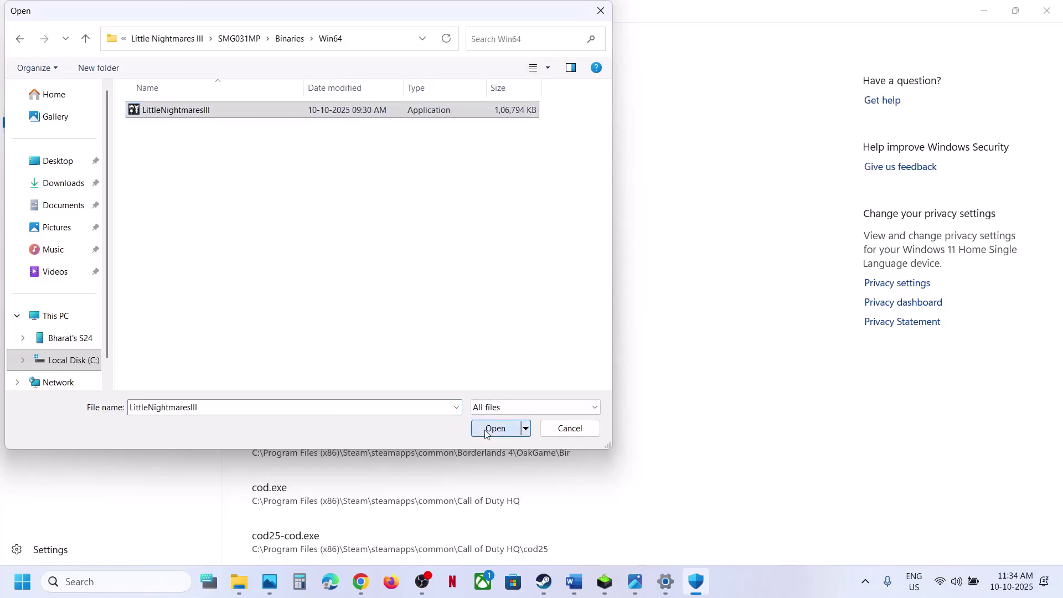
# Step: Open Windows Defender Firewall's allowed apps list from Control Panel and unlock its settings for changes
pyautogui.click(105, 579)
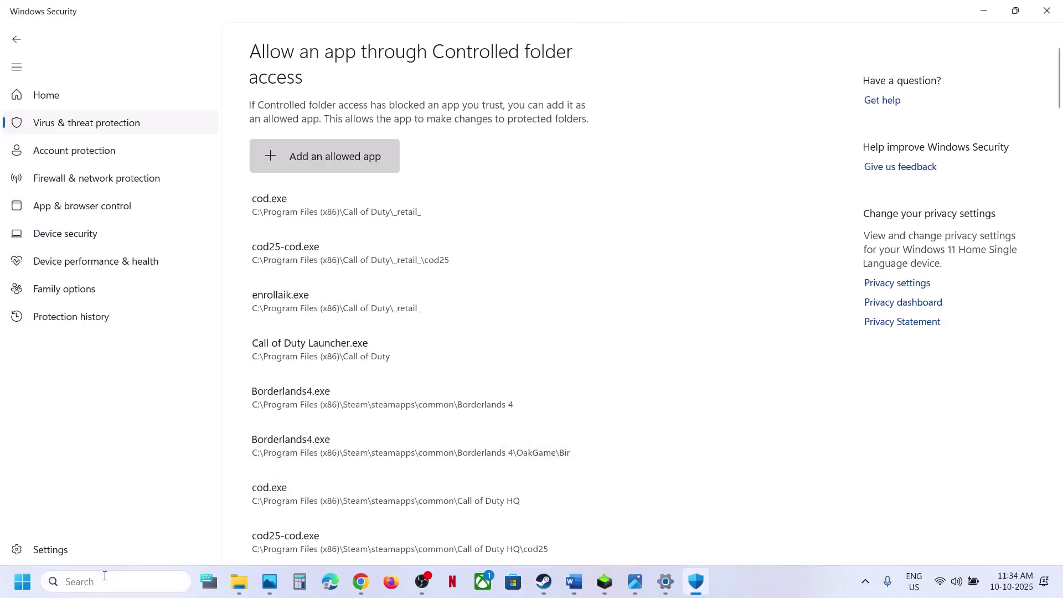
pyautogui.write('control')
pyautogui.press('Return')
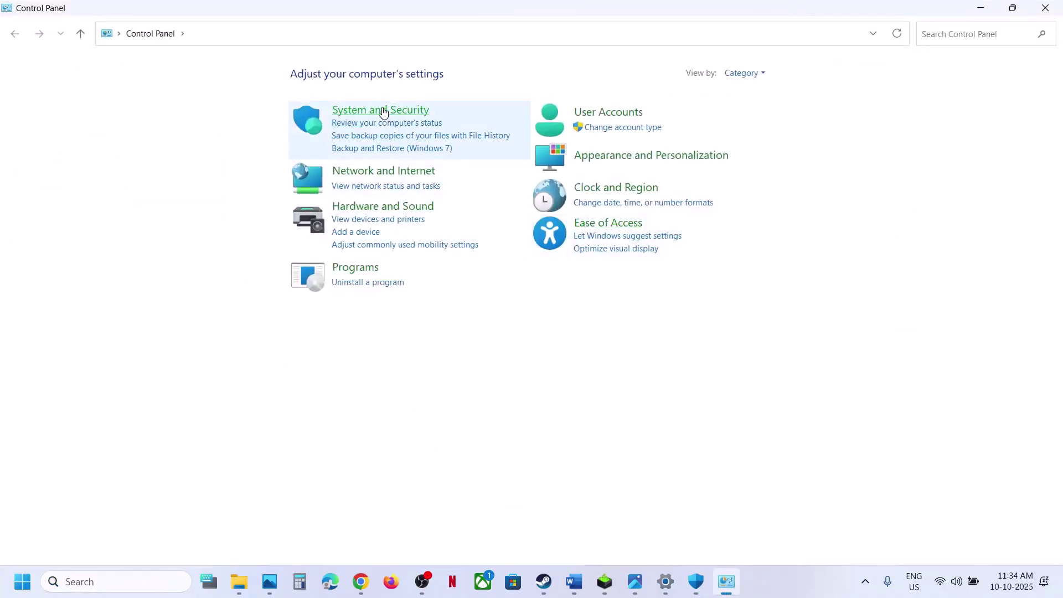
pyautogui.click(380, 112)
pyautogui.click(275, 119)
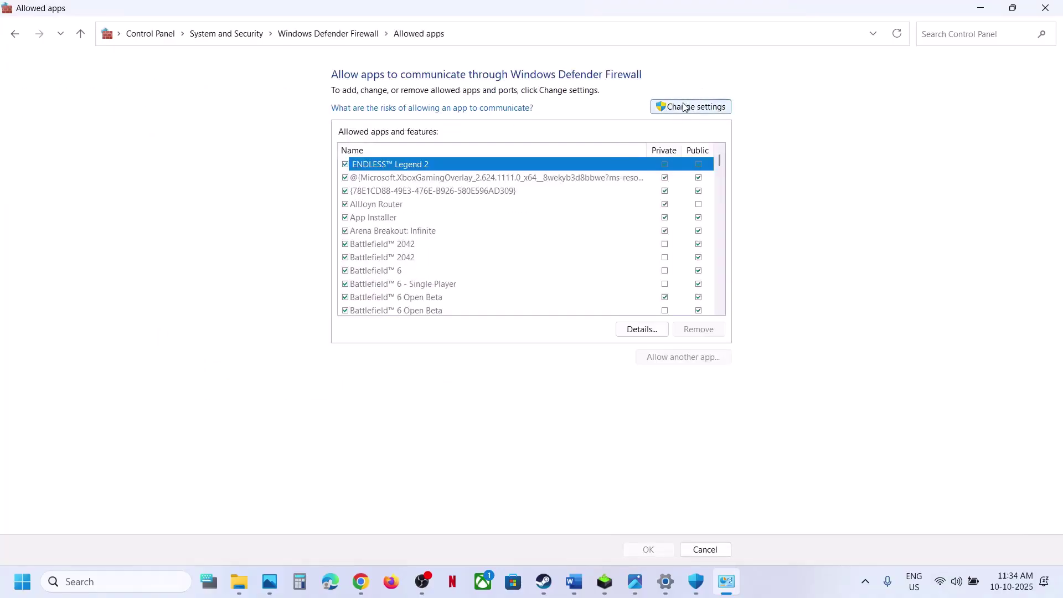
pyautogui.click(686, 105)
# Step: Try to add the LittleNightmaresIII application from the main Little Nightmares III folder to the firewall's allowed apps
pyautogui.click(665, 358)
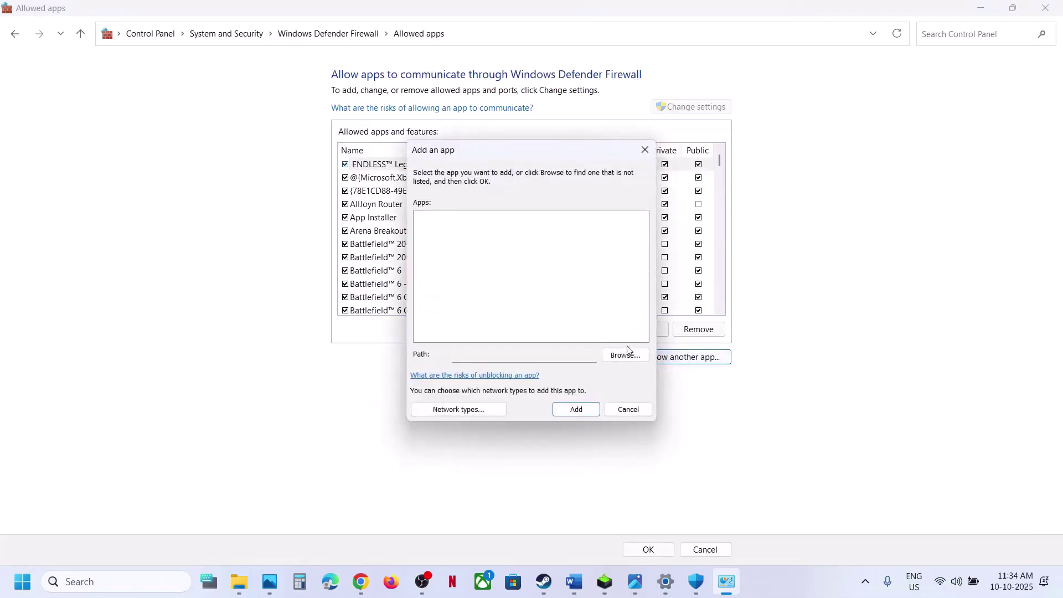
pyautogui.click(620, 356)
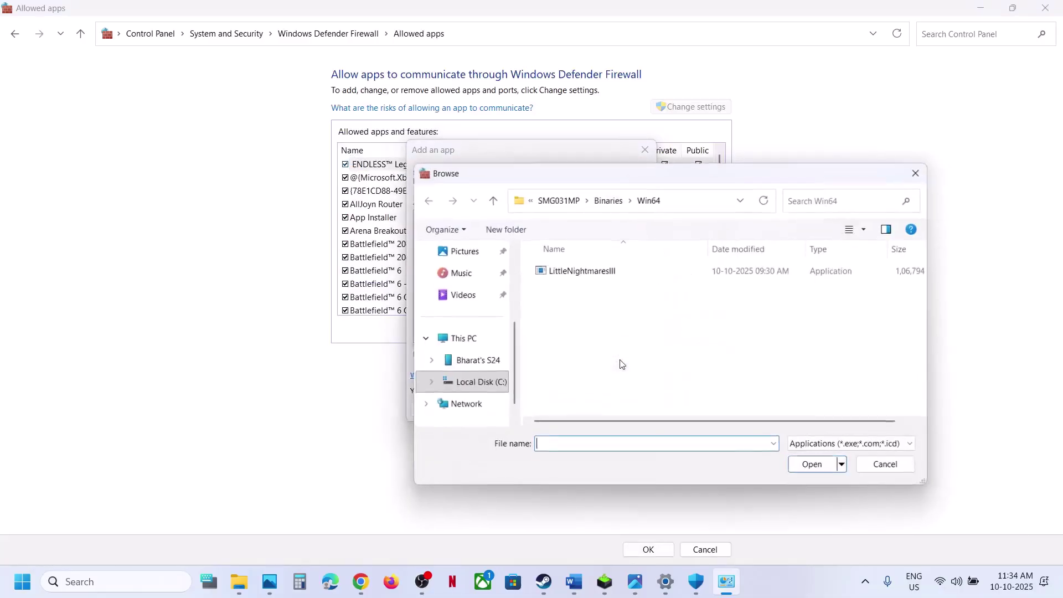
pyautogui.click(492, 198)
pyautogui.click(491, 198)
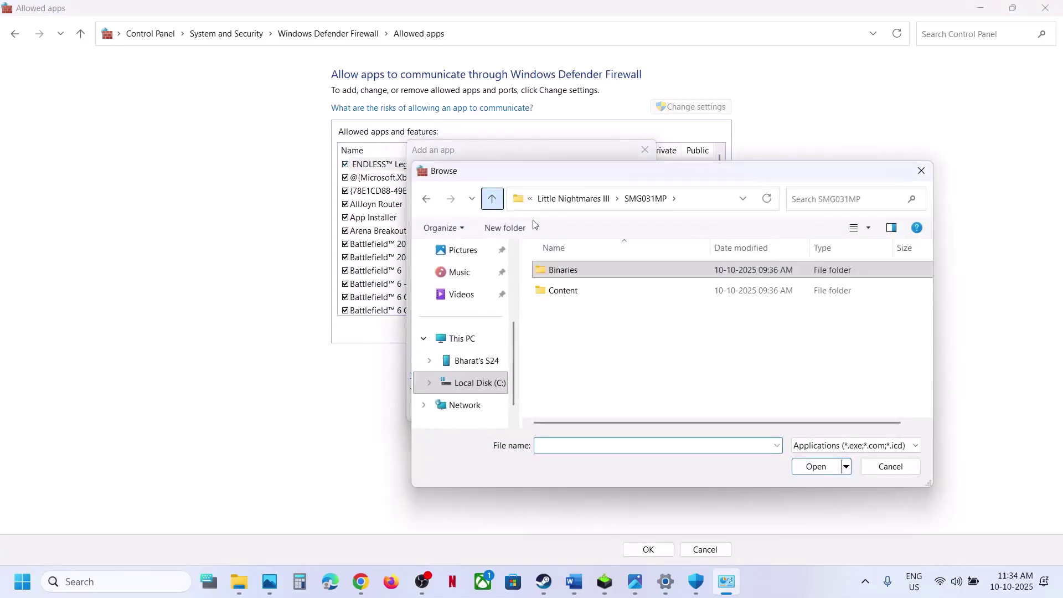
pyautogui.click(491, 198)
pyautogui.click(575, 332)
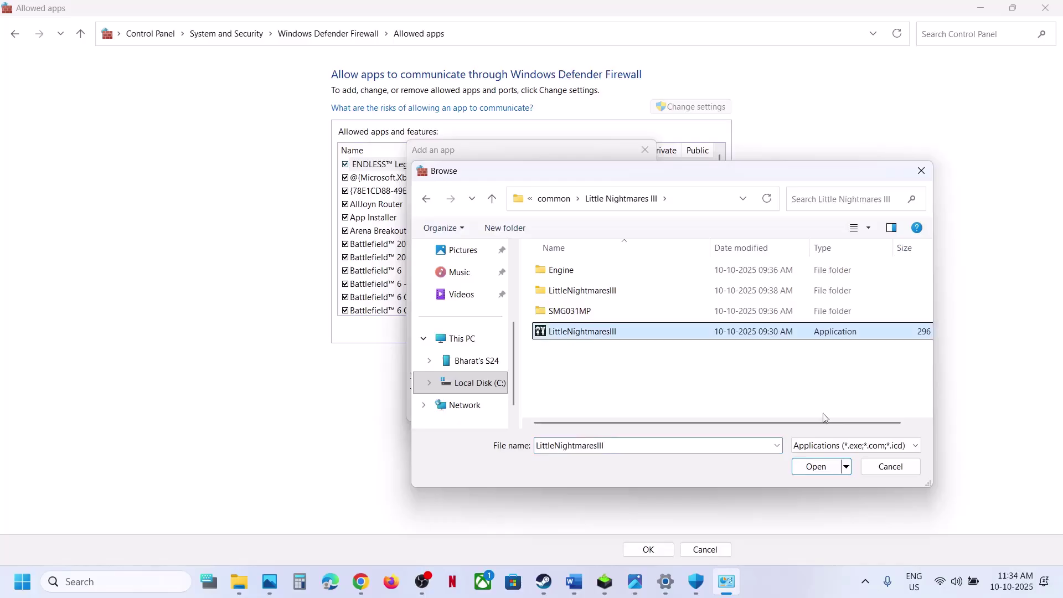
pyautogui.click(817, 469)
pyautogui.click(590, 411)
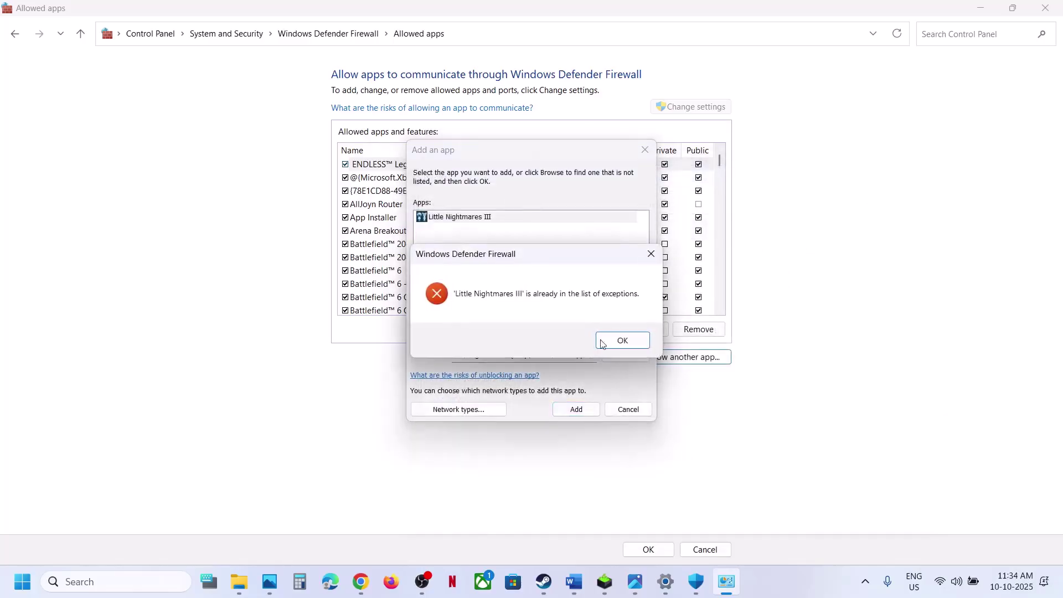
pyautogui.click(614, 337)
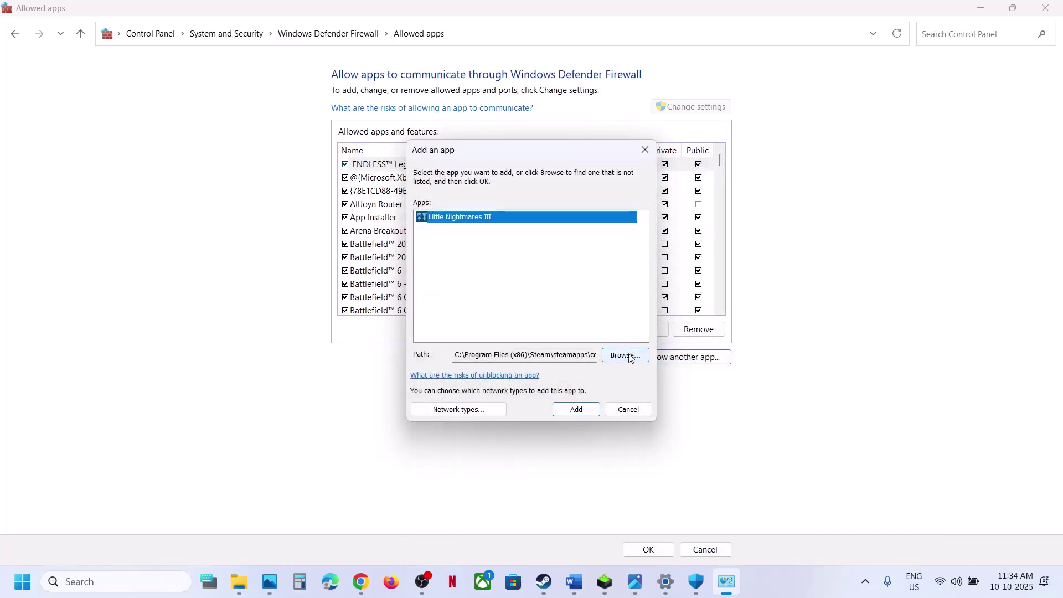
# Step: Try to add the LittleNightmaresIII application from SMG031MP\Binaries\Win64 to the firewall's allowed apps, then dismiss the Add an app dialog
pyautogui.click(625, 355)
pyautogui.doubleClick(576, 310)
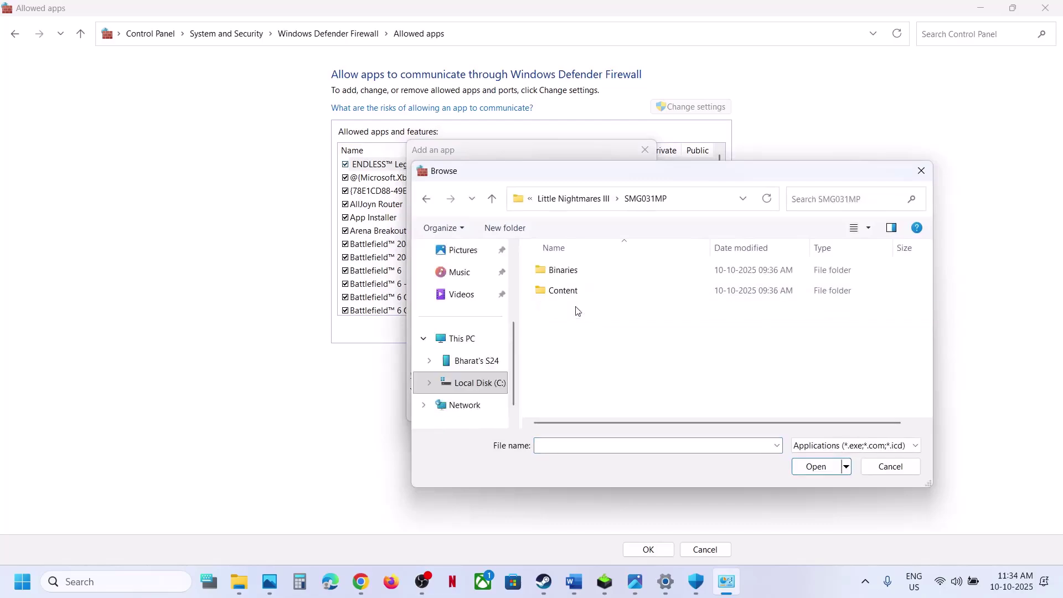
pyautogui.doubleClick(570, 270)
pyautogui.doubleClick(577, 267)
pyautogui.click(593, 277)
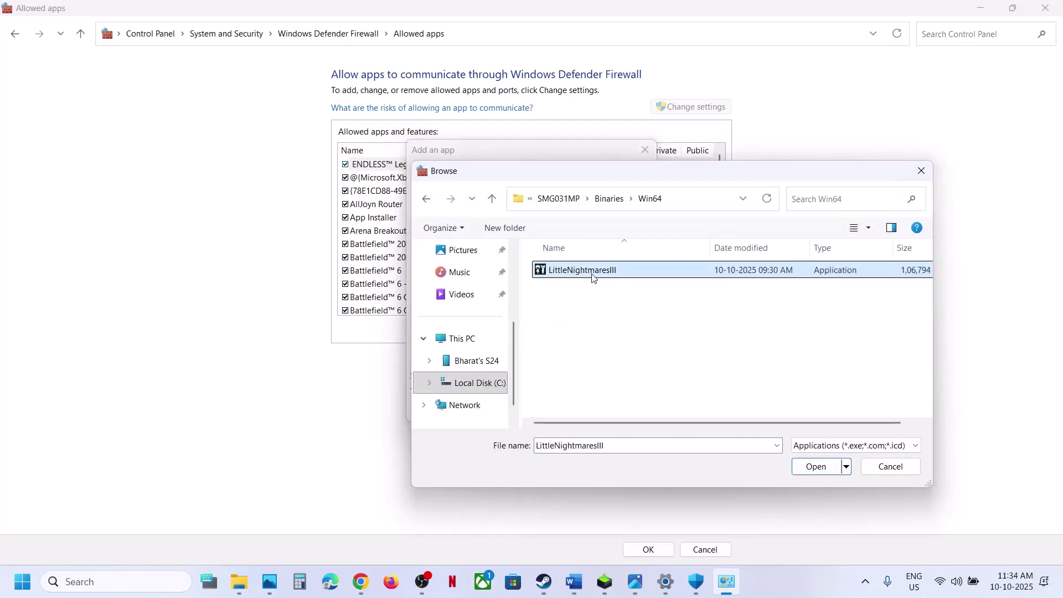
pyautogui.click(815, 466)
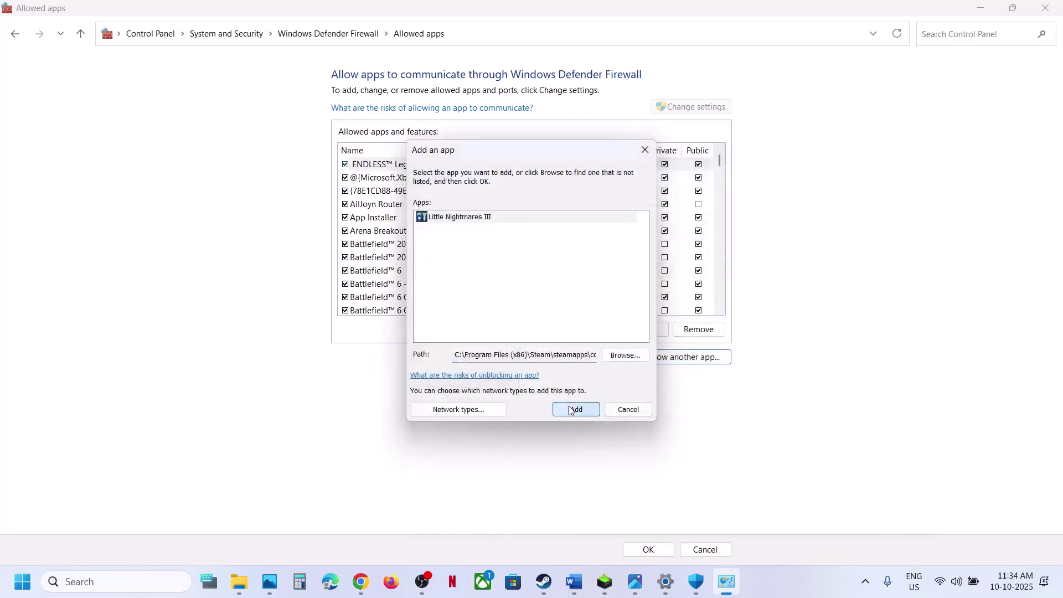
pyautogui.click(571, 410)
pyautogui.click(620, 341)
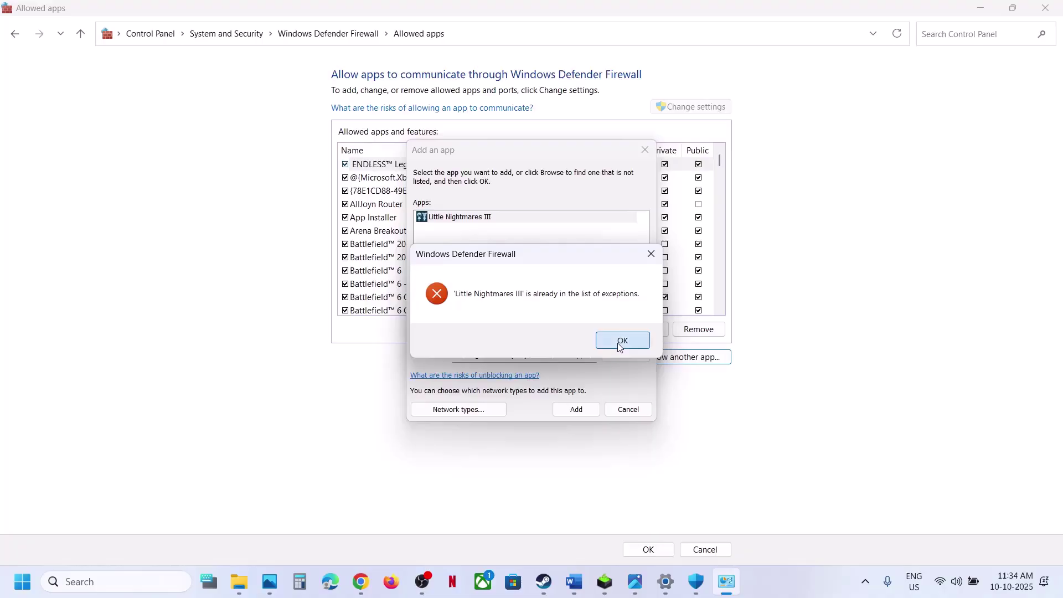
pyautogui.click(646, 150)
# Step: Close the firewall's Allowed apps, Windows Security and Settings windows to return to Steam
pyautogui.click(1045, 12)
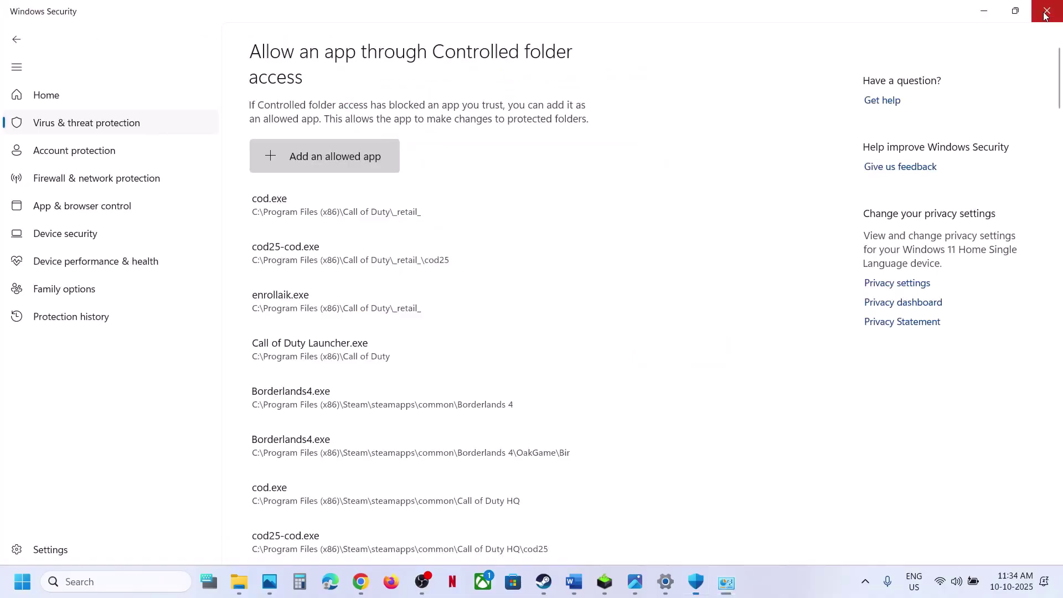
pyautogui.click(1043, 15)
pyautogui.click(1042, 17)
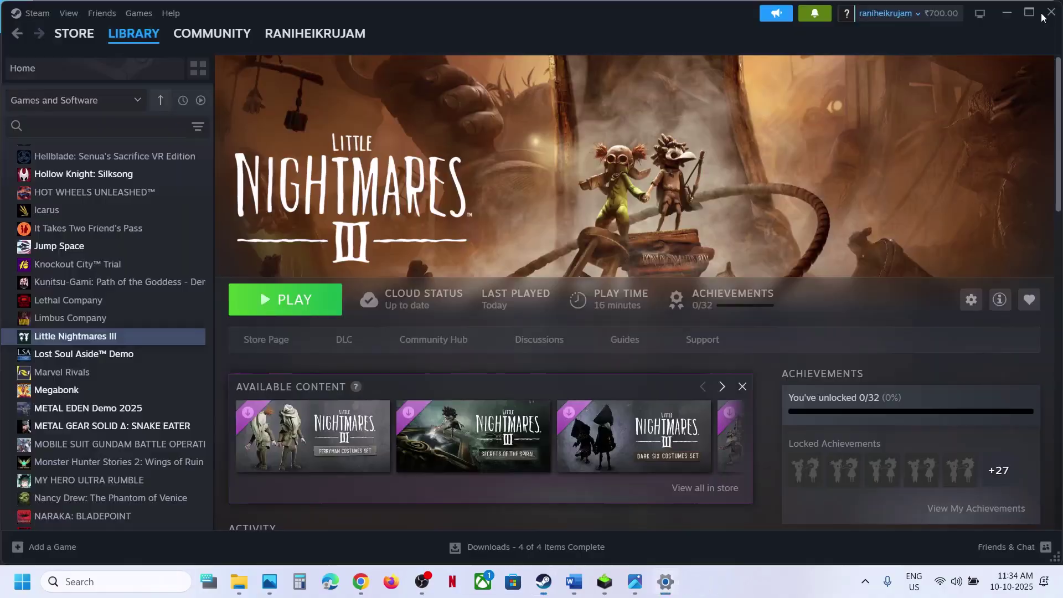
# Step: Switch to the Word notes and highlight the antivirus program names in Step 8
pyautogui.click(575, 581)
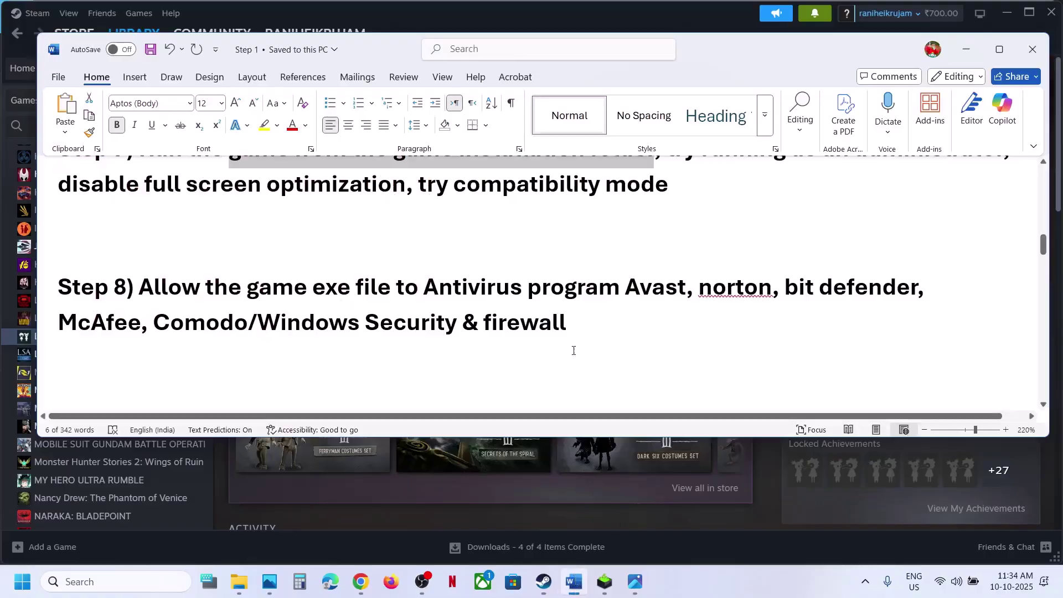
pyautogui.moveTo(625, 280); pyautogui.dragTo(244, 325)
pyautogui.click(323, 356)
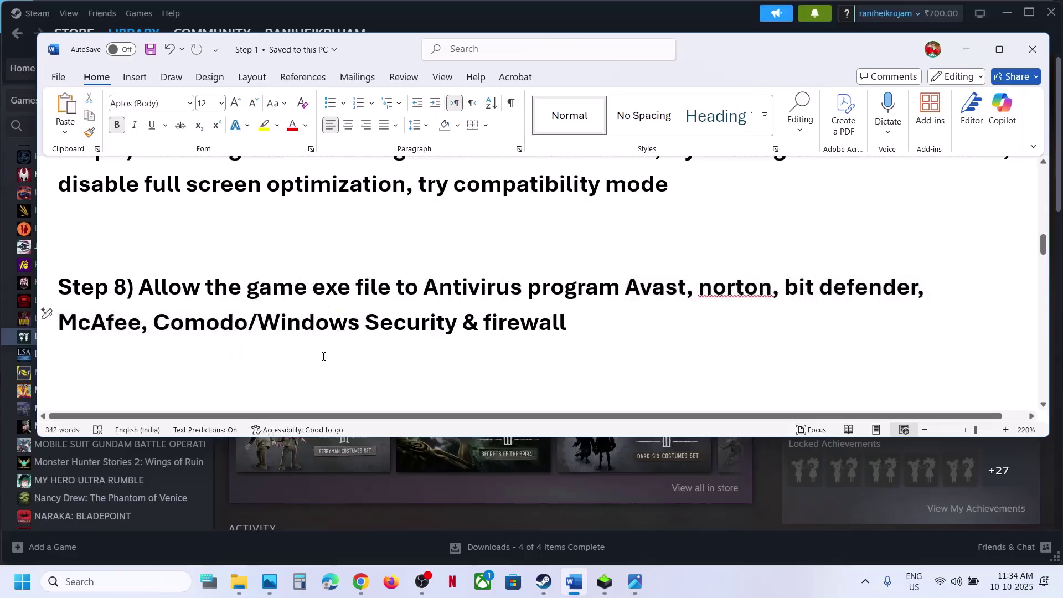
# Step: Open the Visual C++ download page from the Step 9 link and find the latest supported redistributable version table
pyautogui.scroll(-1, 323, 356)
pyautogui.scroll(-2, 323, 356)
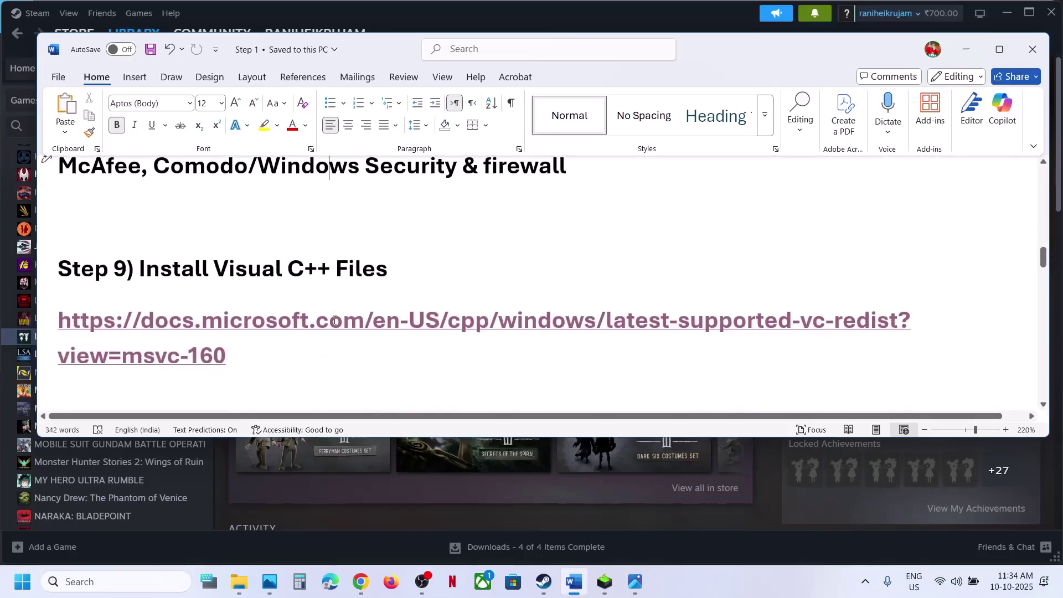
pyautogui.keyDown('ctrl'); pyautogui.click(332, 324); pyautogui.keyUp('ctrl')
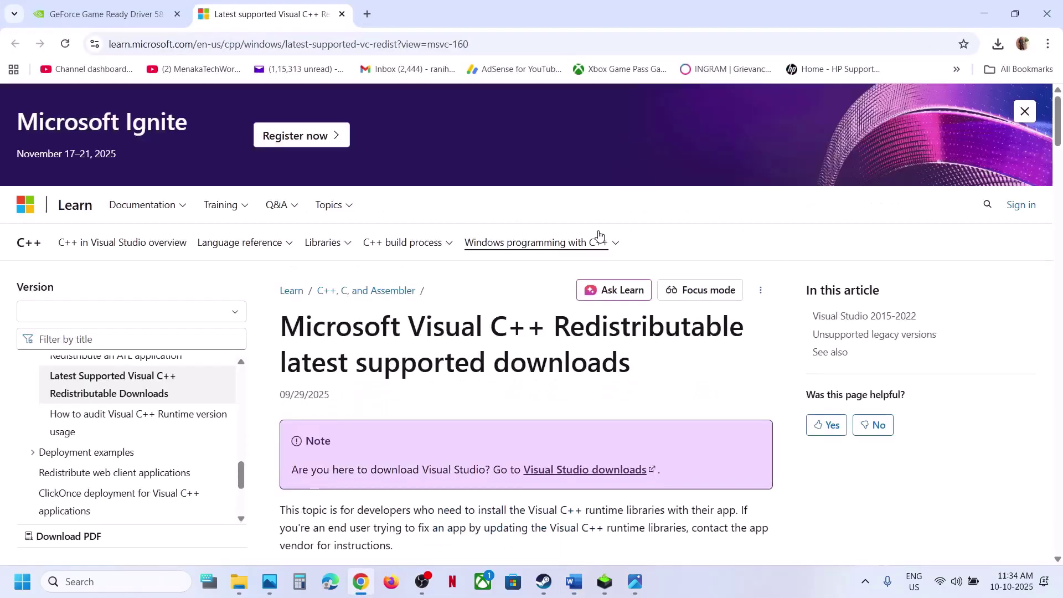
pyautogui.scroll(-12, 488, 407)
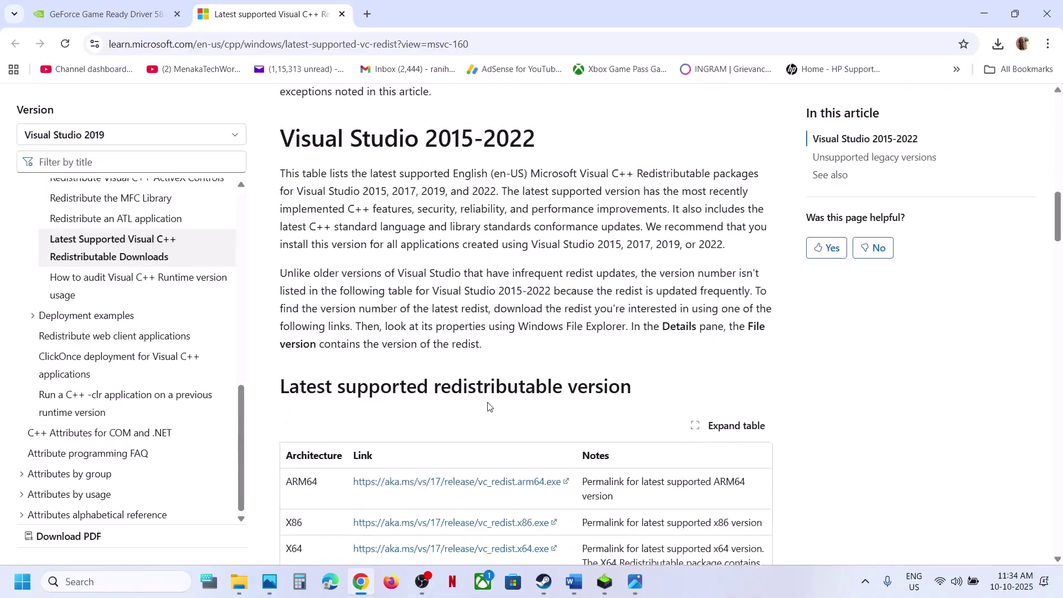
pyautogui.scroll(3, 487, 405)
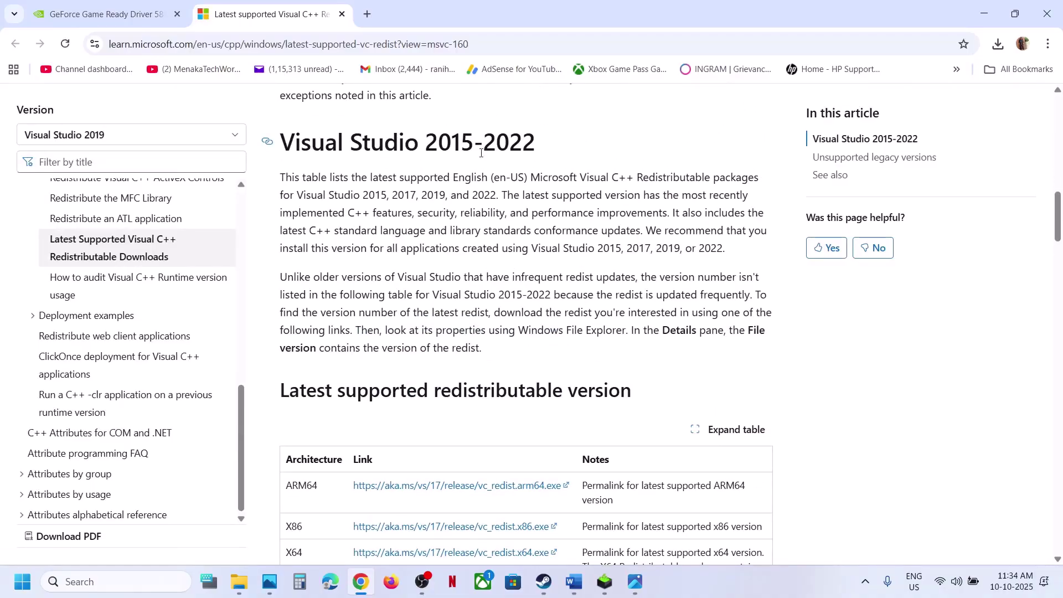
pyautogui.scroll(-4, 420, 304)
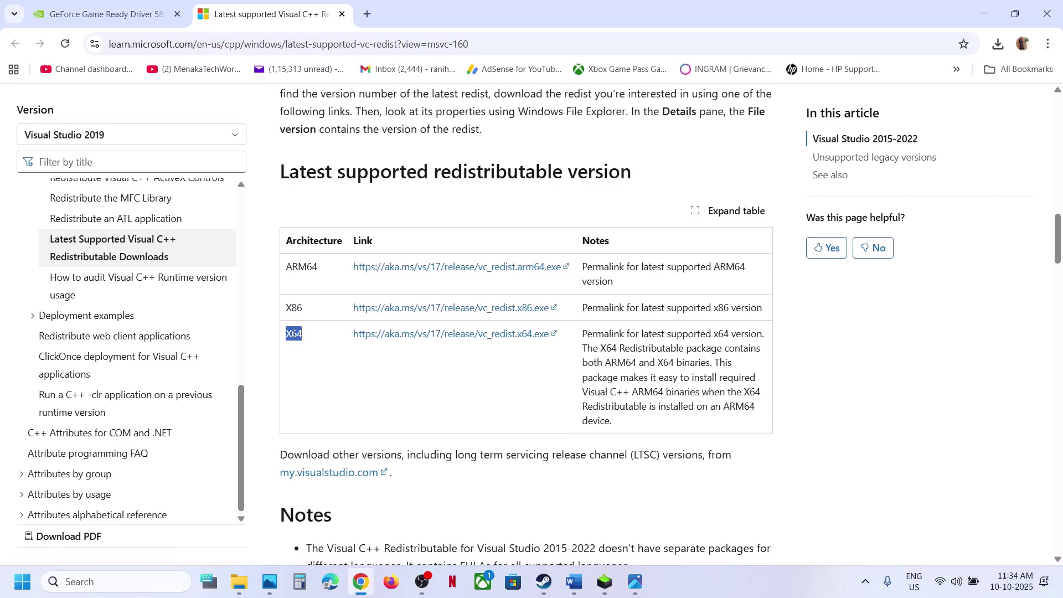
# Step: Download the x86 Visual C++ redistributable from the latest supported table and run its repair with administrator approval
pyautogui.click(437, 307)
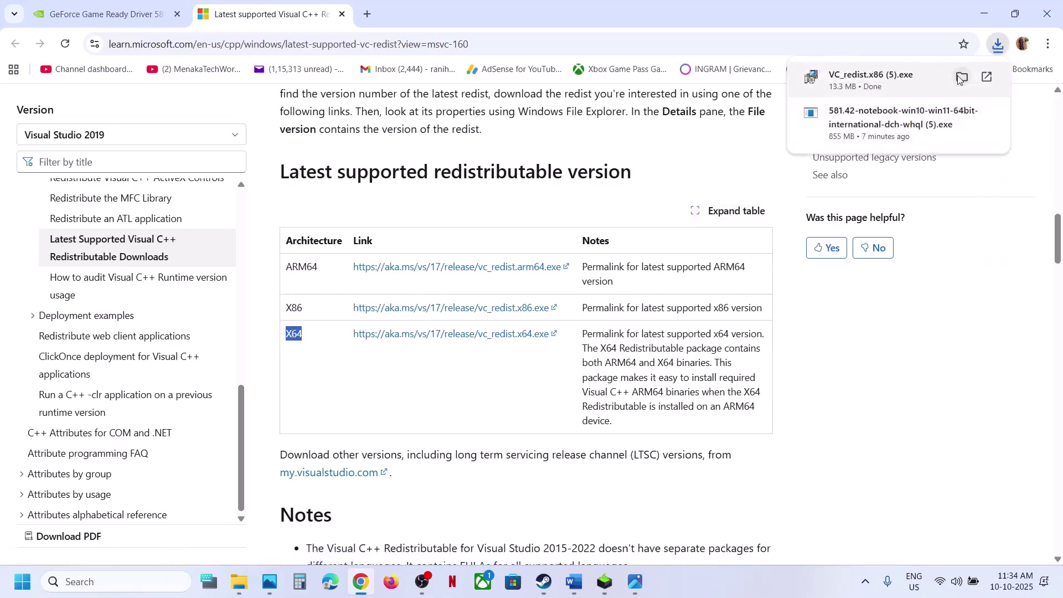
pyautogui.click(891, 84)
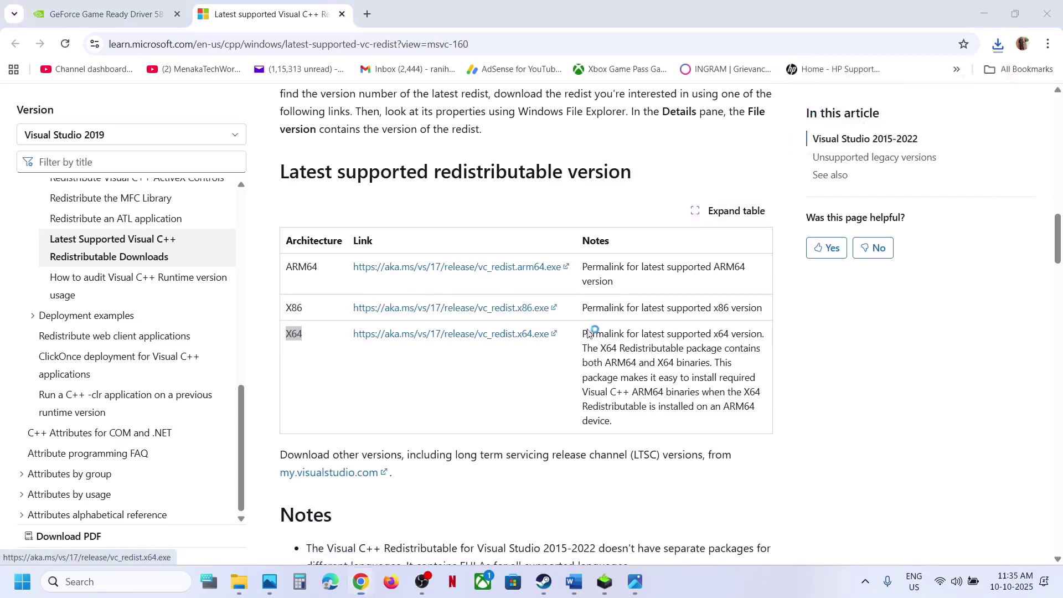
pyautogui.click(547, 366)
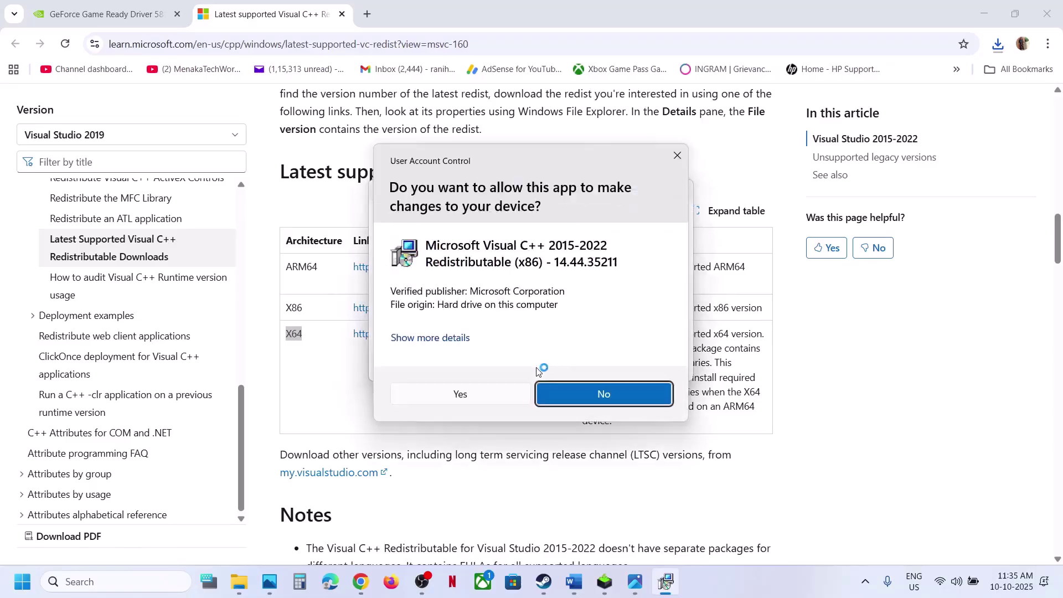
pyautogui.click(461, 394)
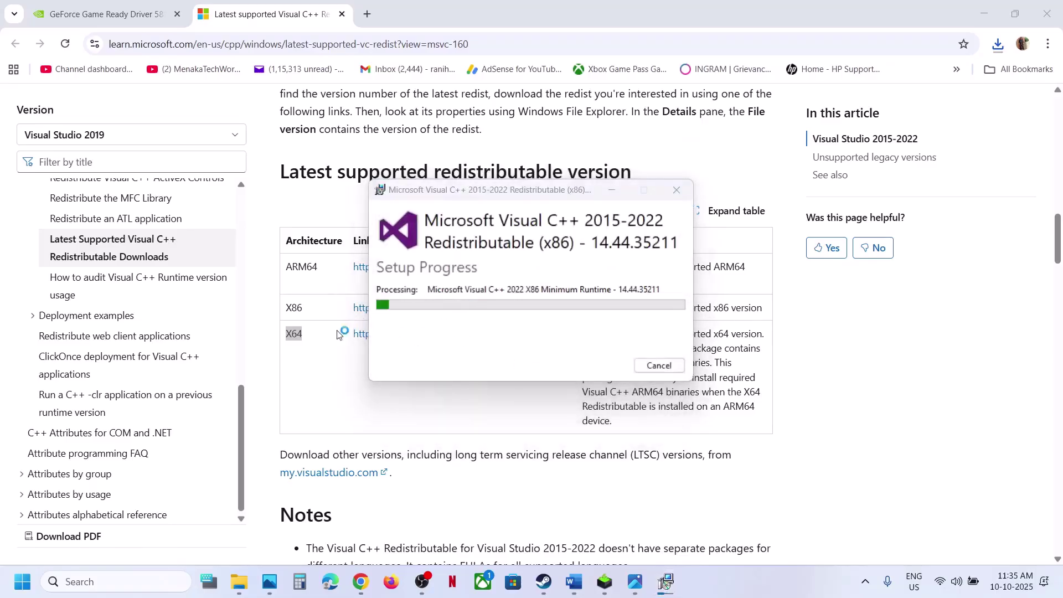
# Step: Download the x64 Visual C++ redistributable and run its repair with administrator approval
pyautogui.click(352, 340)
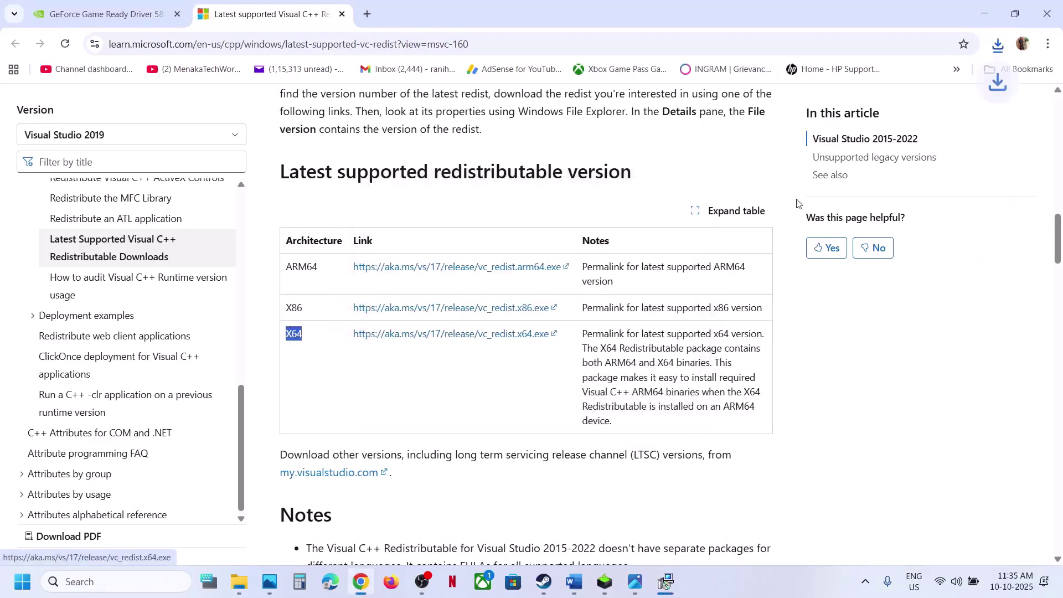
pyautogui.click(998, 45)
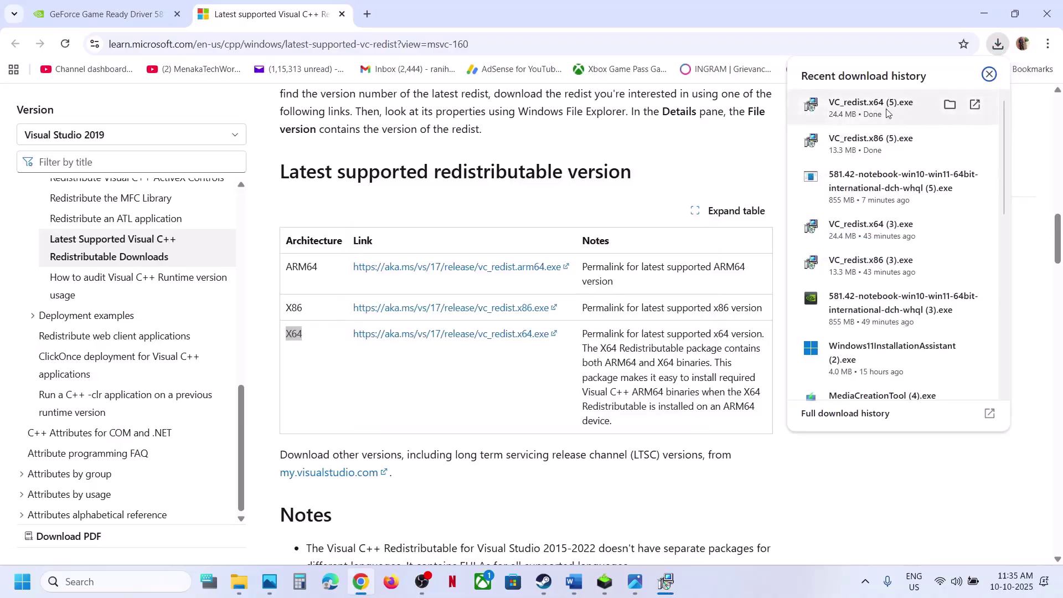
pyautogui.click(863, 103)
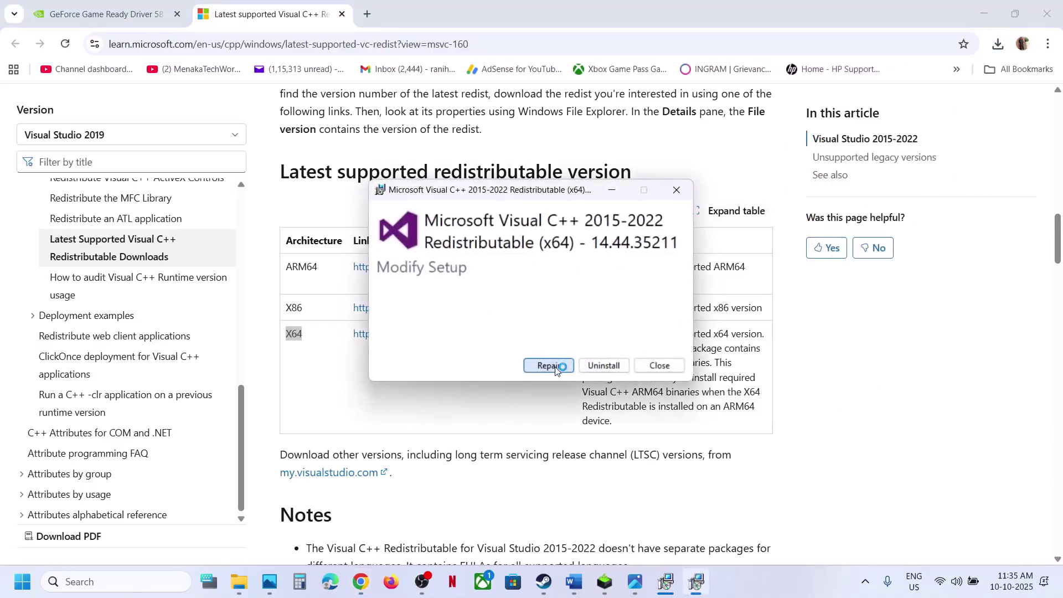
pyautogui.click(548, 363)
pyautogui.click(480, 397)
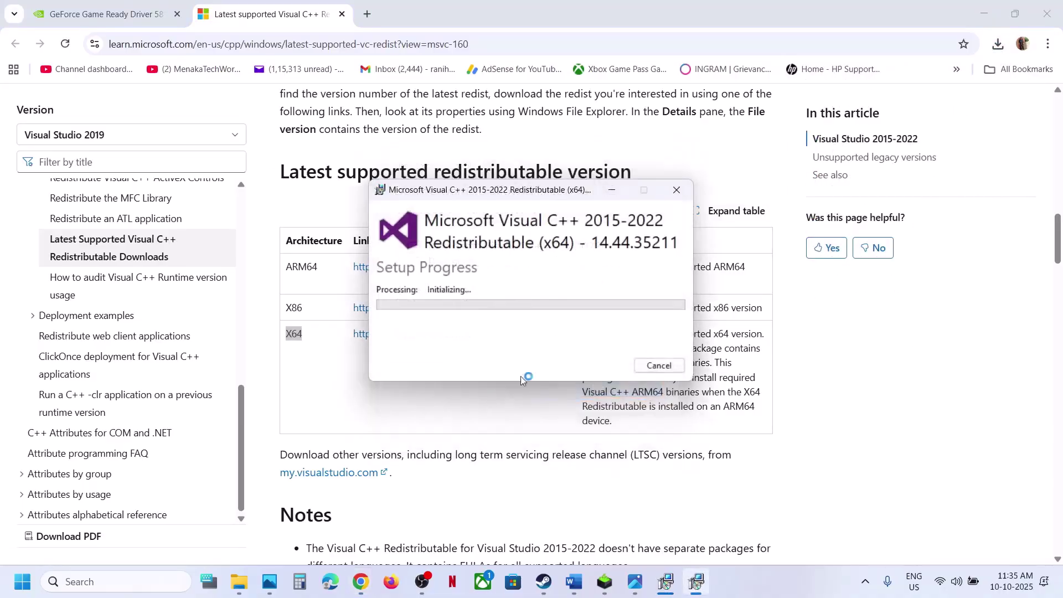
# Step: Bring up the x86 redistributable setup, move it aside, and close both the x64 and x86 setup windows
pyautogui.click(666, 584)
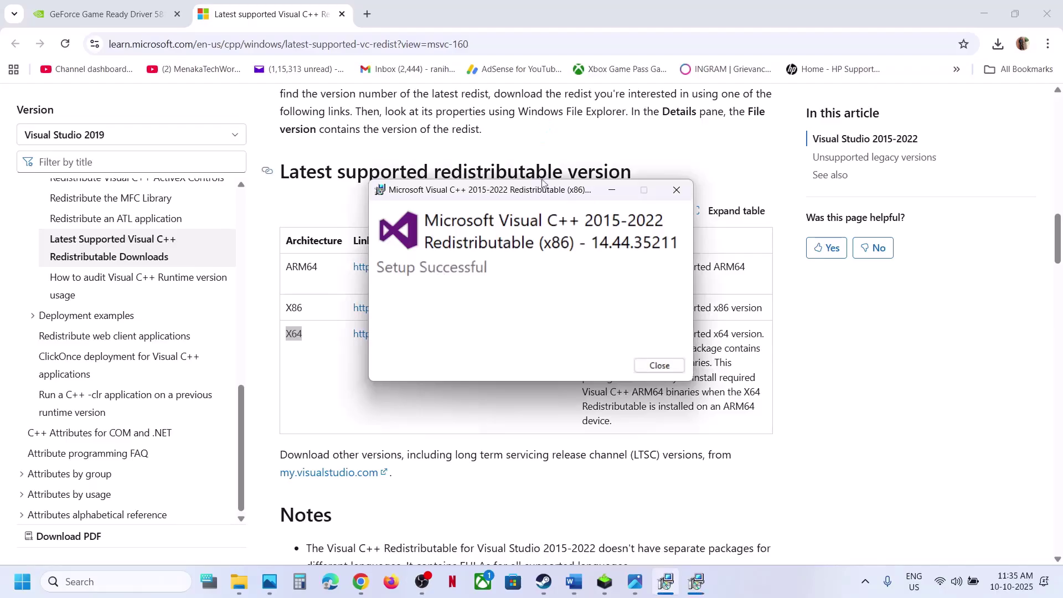
pyautogui.moveTo(544, 192); pyautogui.dragTo(254, 238)
pyautogui.click(658, 365)
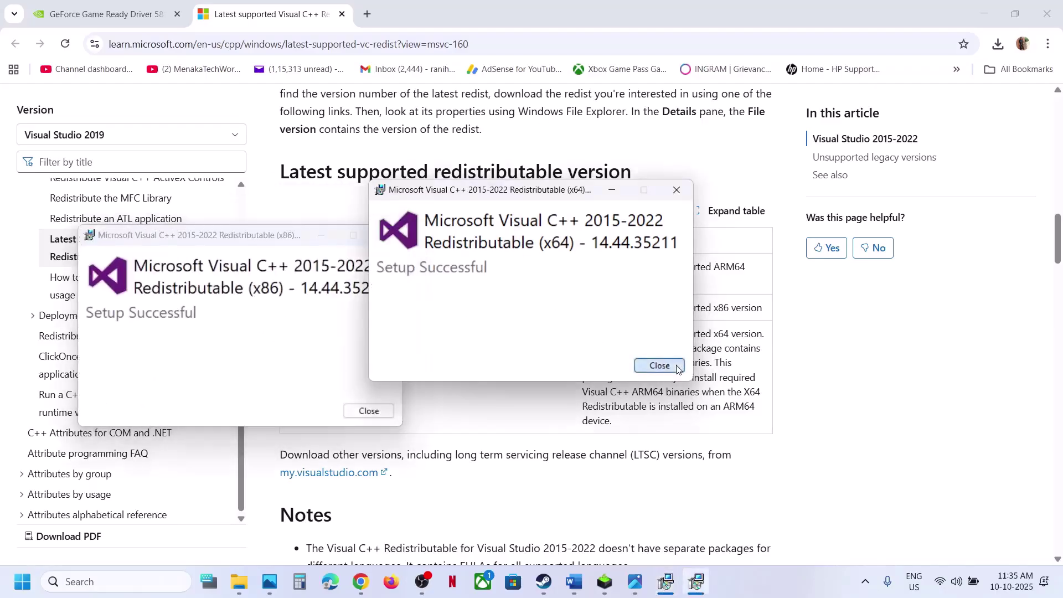
pyautogui.click(369, 411)
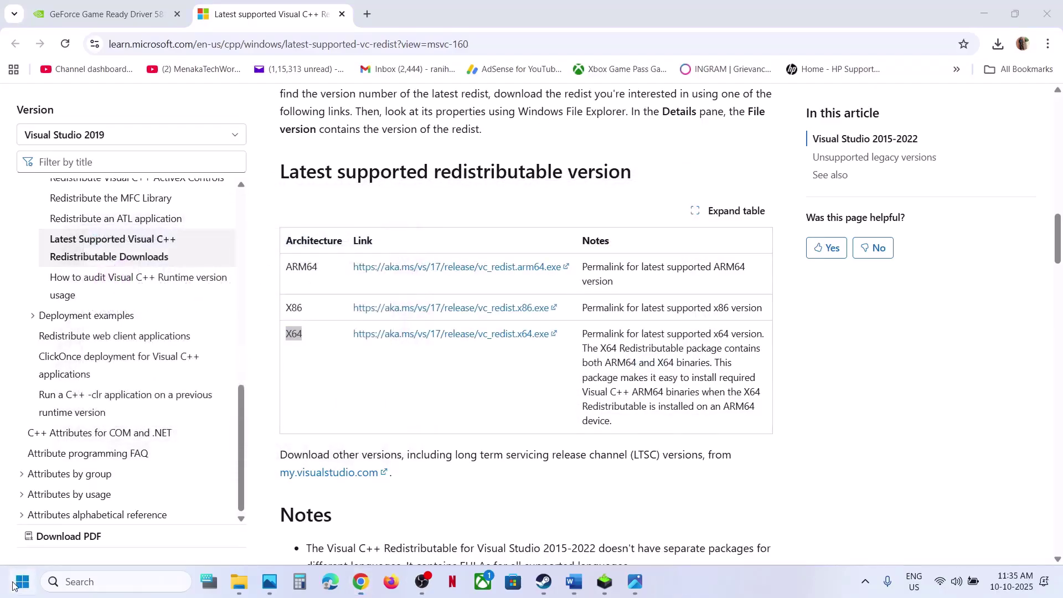
# Step: Show the computer's power choices to point out Restart, then dismiss them
pyautogui.press('super')
pyautogui.click(402, 533)
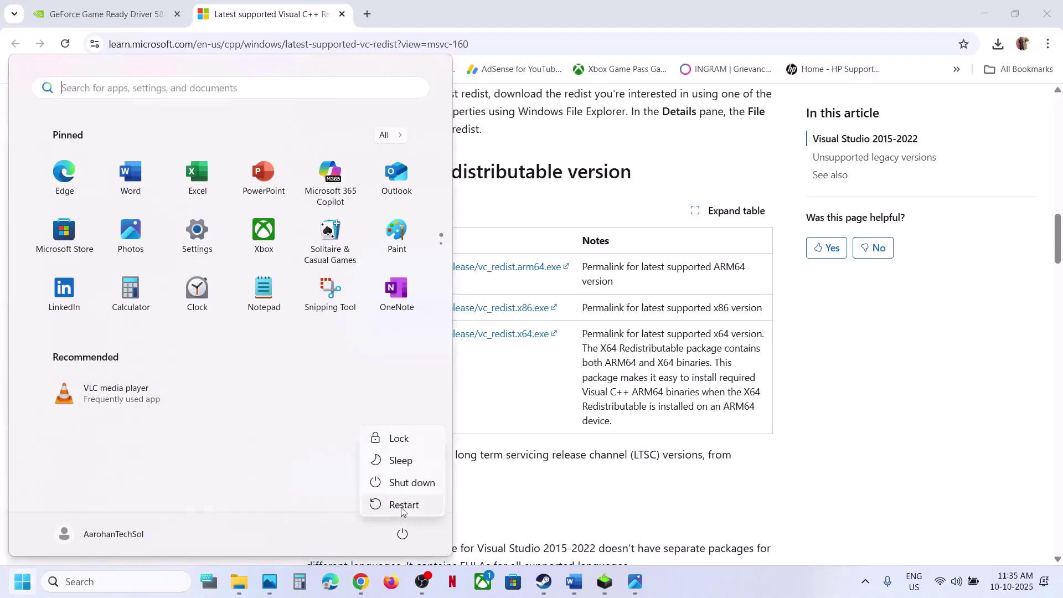
pyautogui.press('Escape')
# Step: Read Step 10 in the Word notes, then open the Power Options under Hardware and Sound in Control Panel
pyautogui.click(575, 586)
pyautogui.scroll(-5, 446, 320)
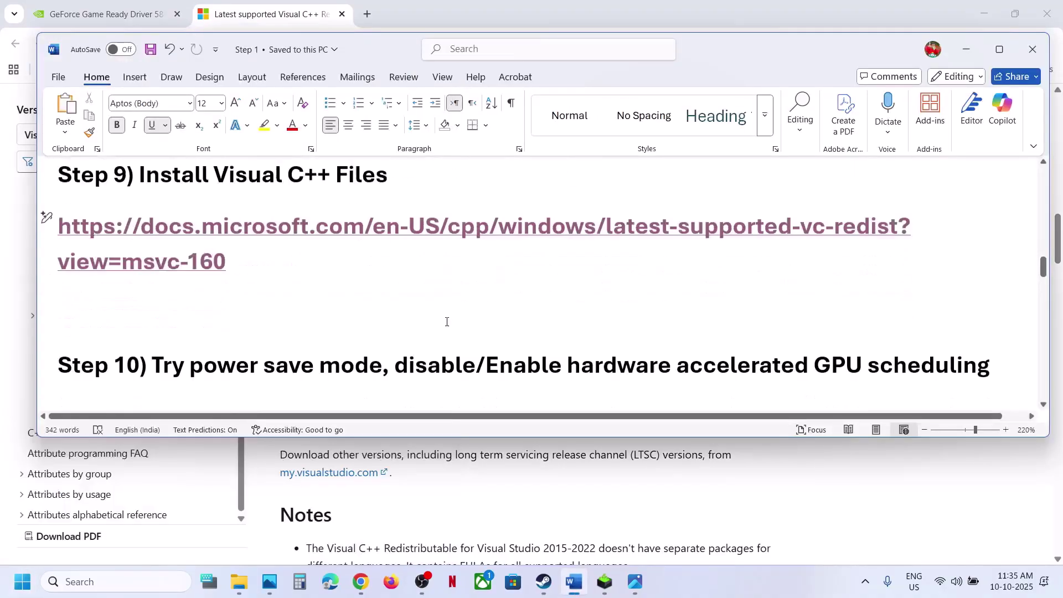
pyautogui.click(143, 581)
pyautogui.write('control')
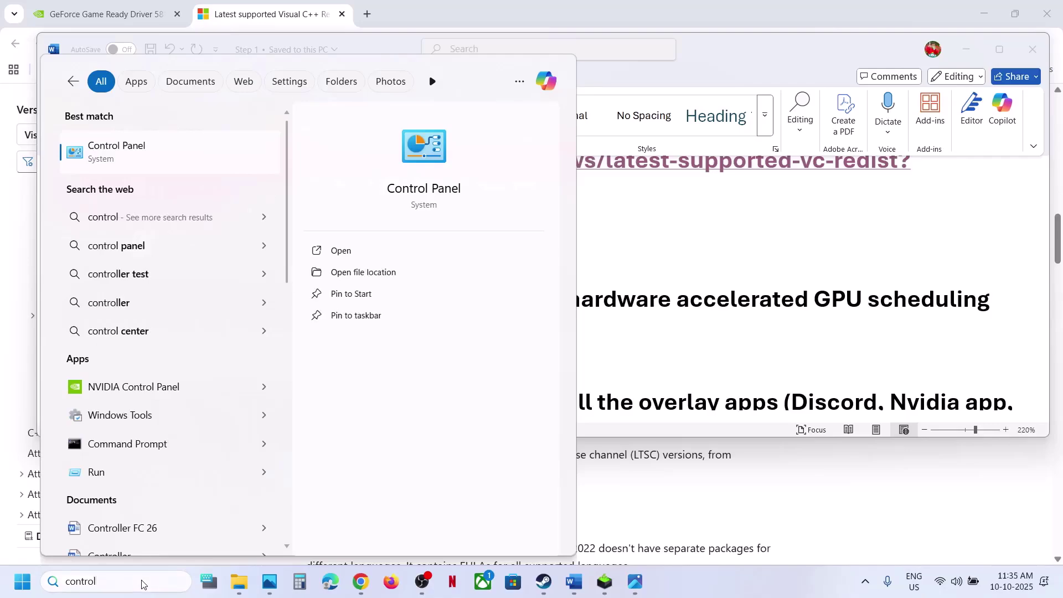
pyautogui.press('Return')
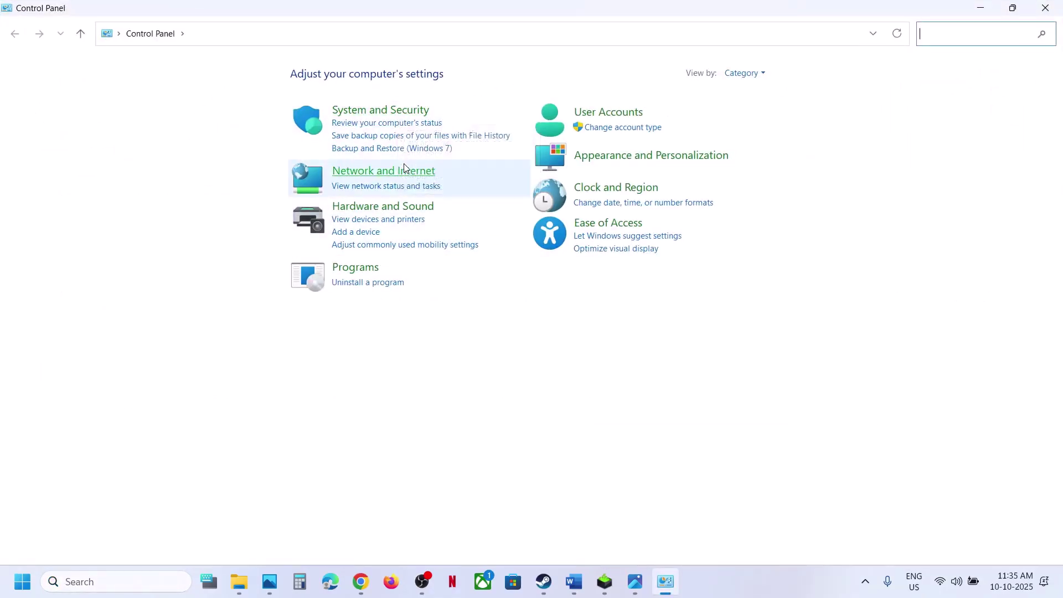
pyautogui.click(382, 206)
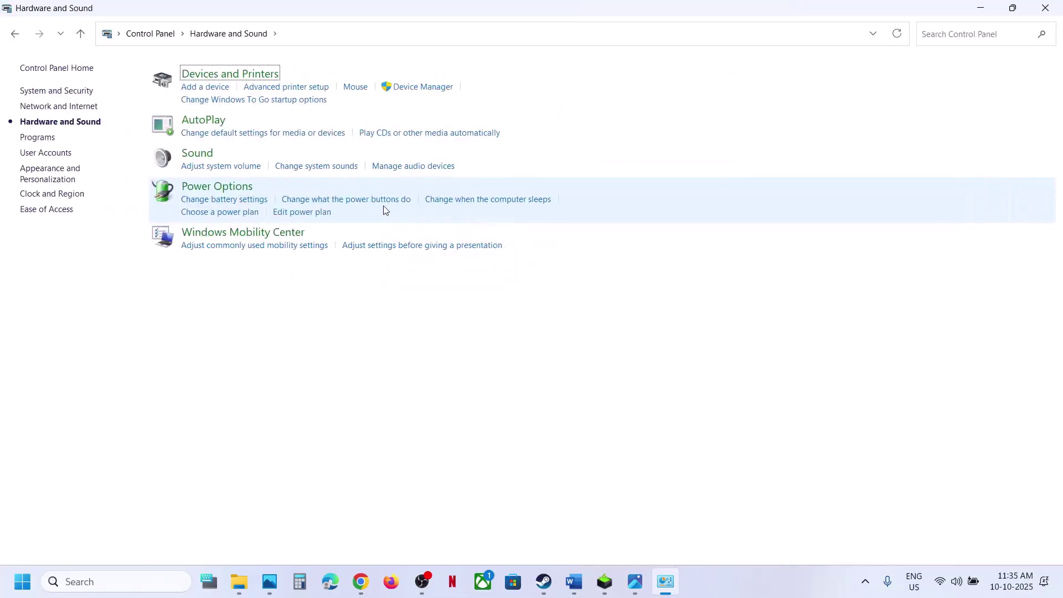
pyautogui.click(217, 187)
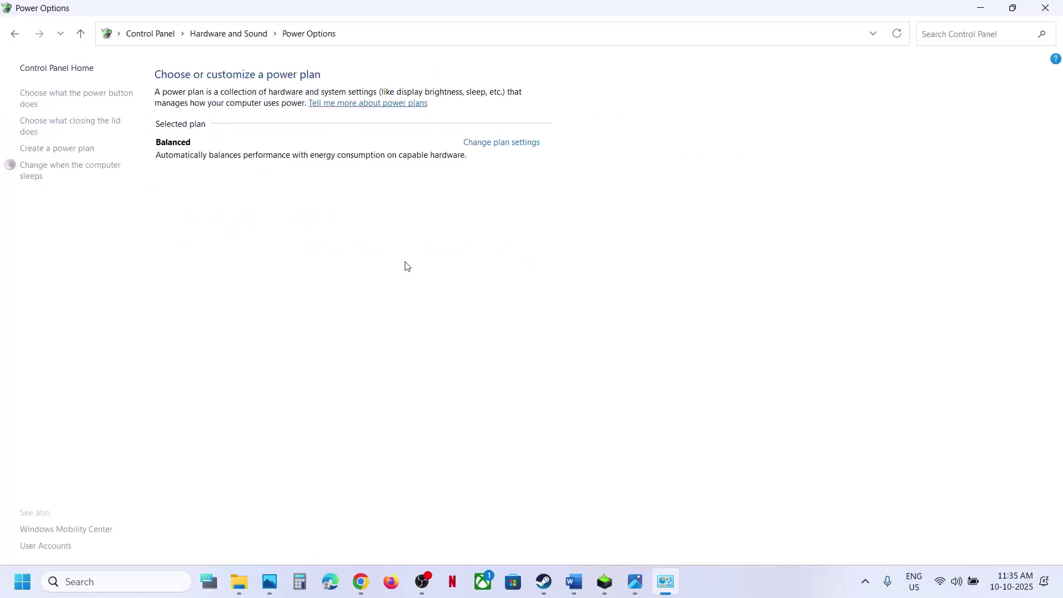
# Step: Examine the power plans in the Power Saver.jpg reference image, then close the image and Power Options
pyautogui.click(629, 584)
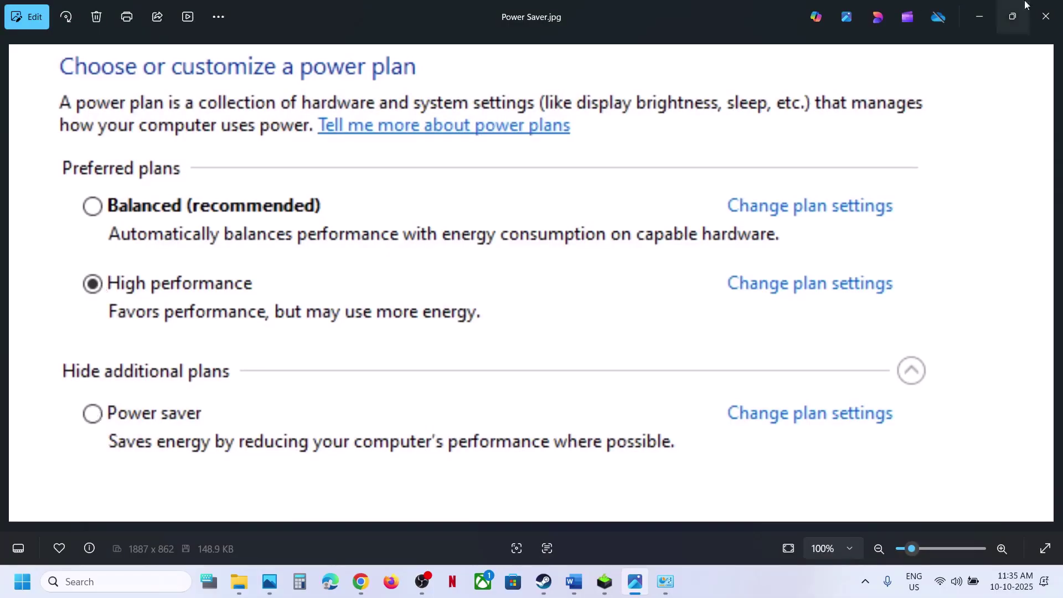
pyautogui.click(1045, 16)
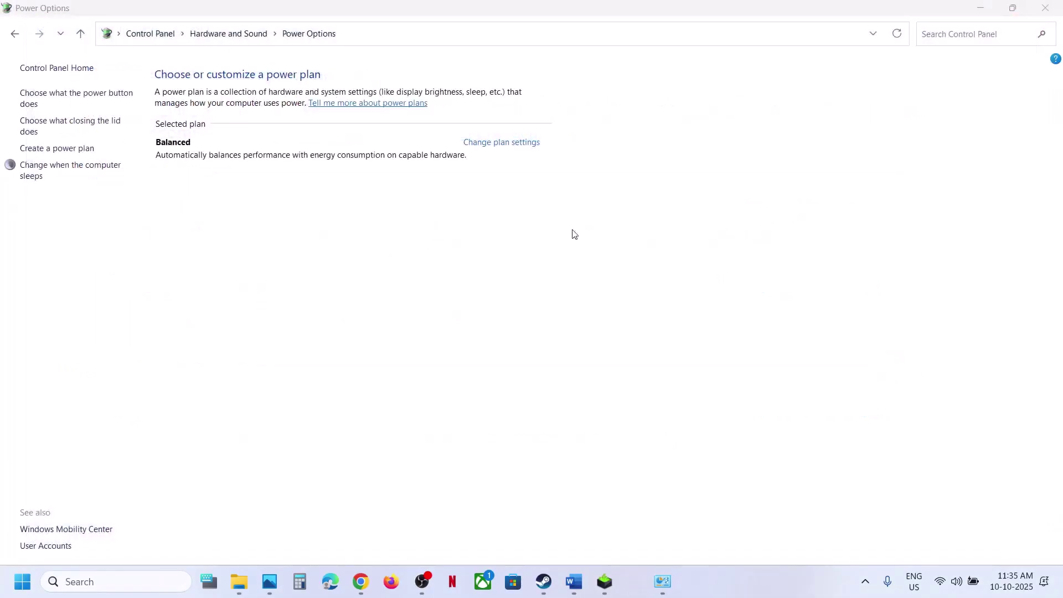
pyautogui.click(1050, 11)
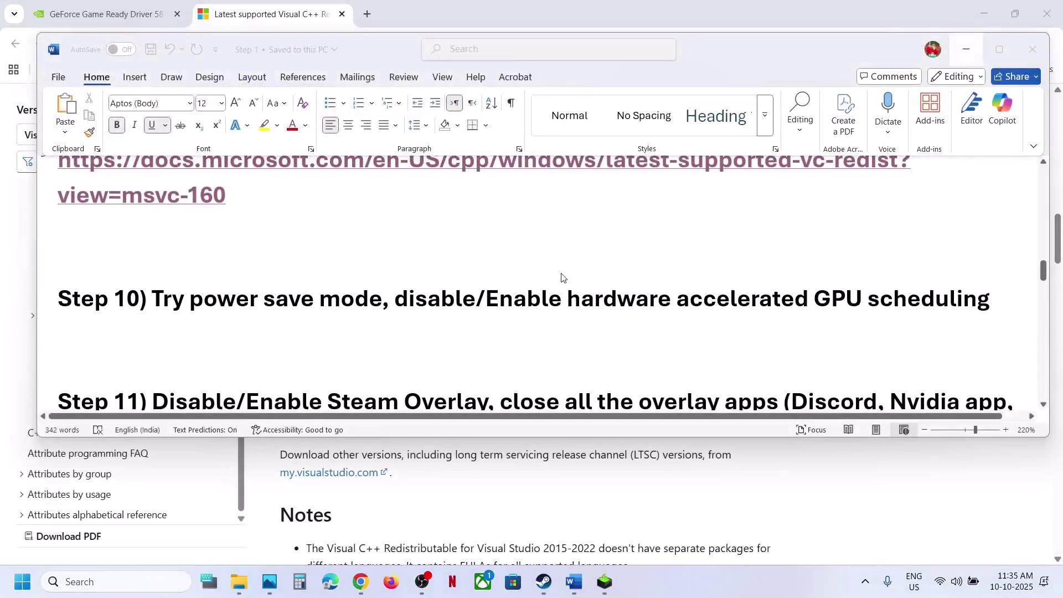
# Step: Highlight "hardware accelerated GPU scheduling" in the Step 10 notes and expand the advanced graphics settings in Windows Settings
pyautogui.moveTo(576, 296); pyautogui.dragTo(991, 299)
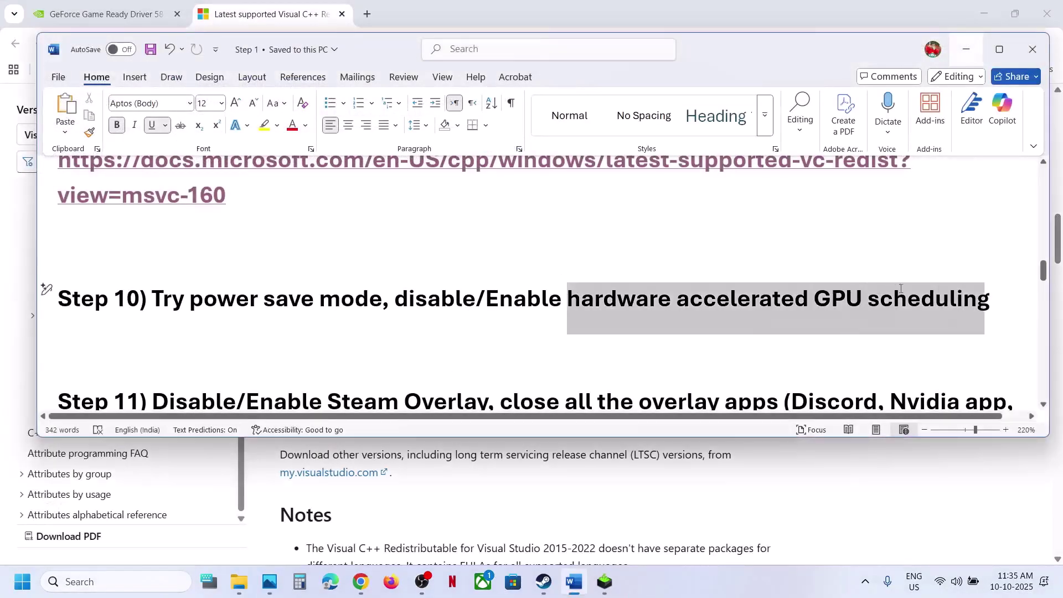
pyautogui.press('super+i')
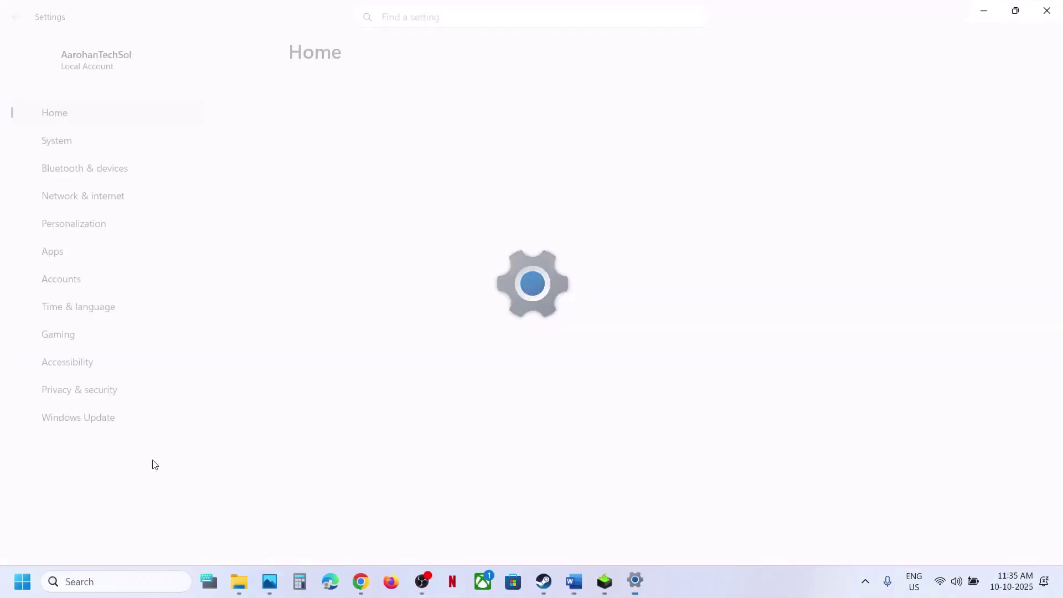
pyautogui.click(101, 579)
pyautogui.write('grap')
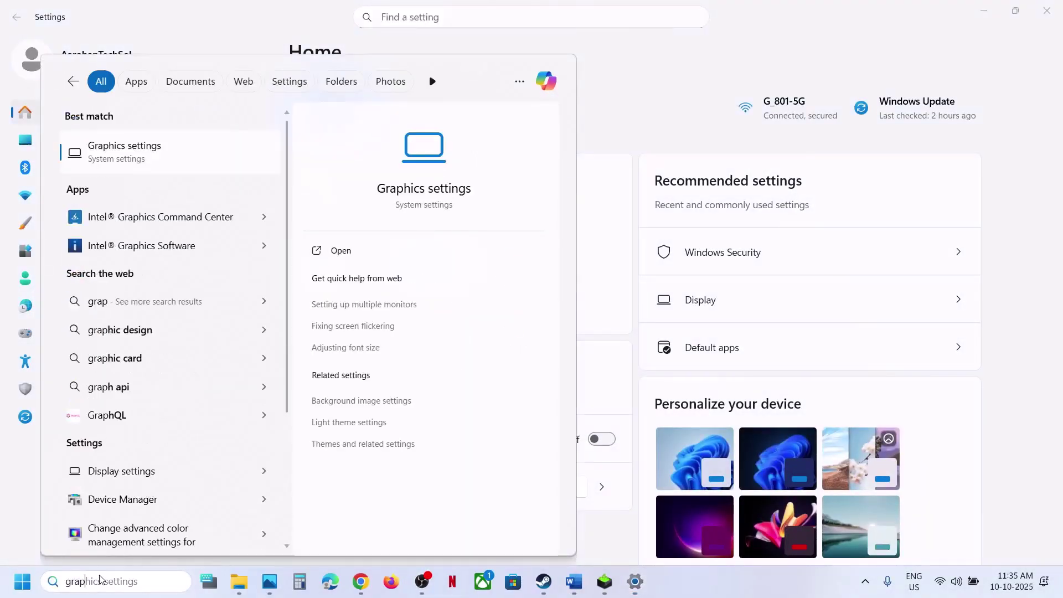
pyautogui.write('hics')
pyautogui.press('Return')
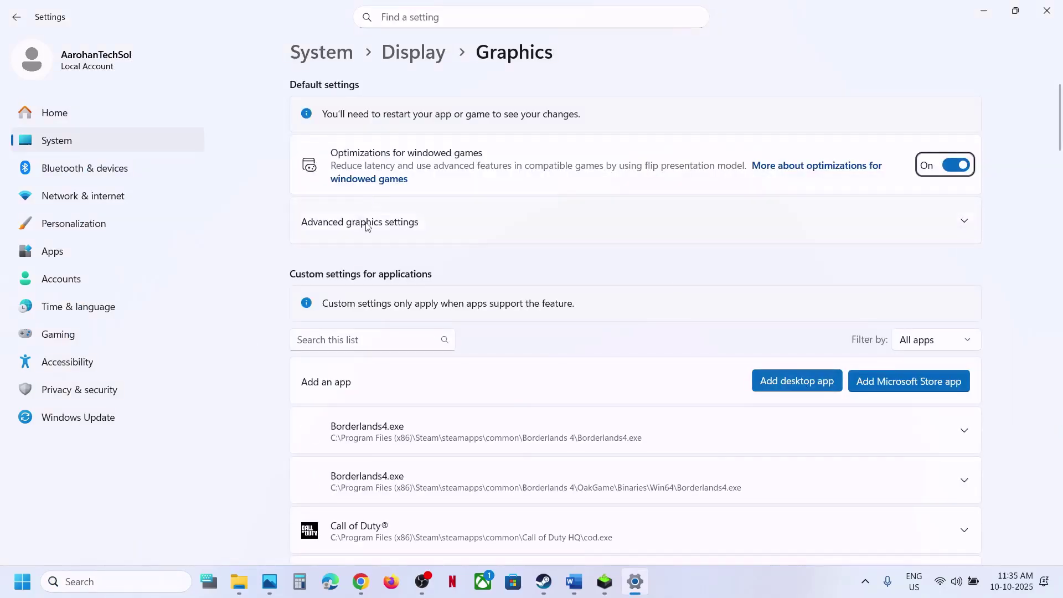
pyautogui.click(366, 231)
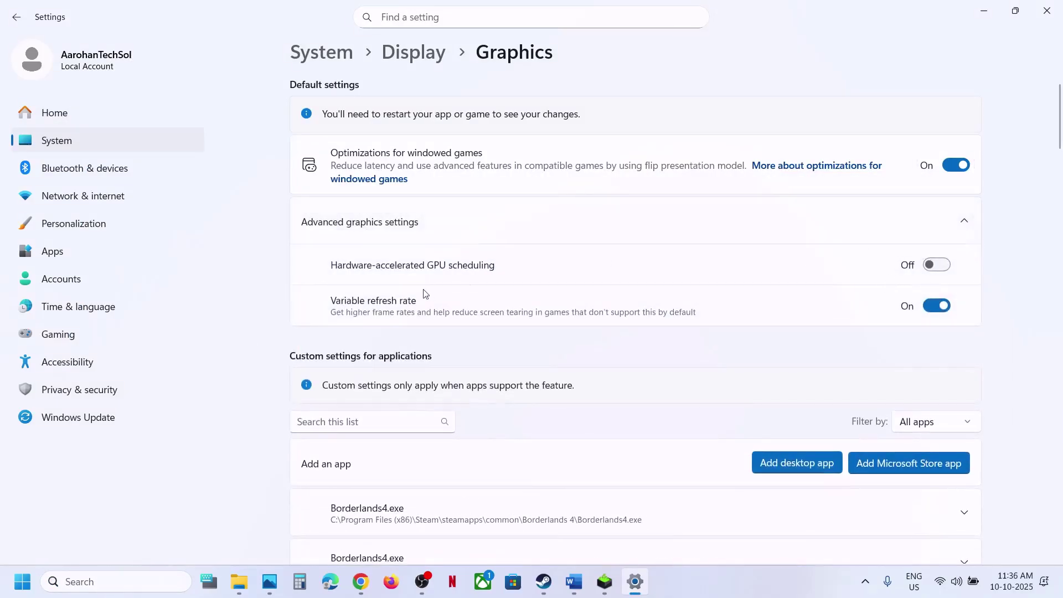
# Step: Turn hardware-accelerated GPU scheduling on, turn it back off, and minimize Settings
pyautogui.click(937, 265)
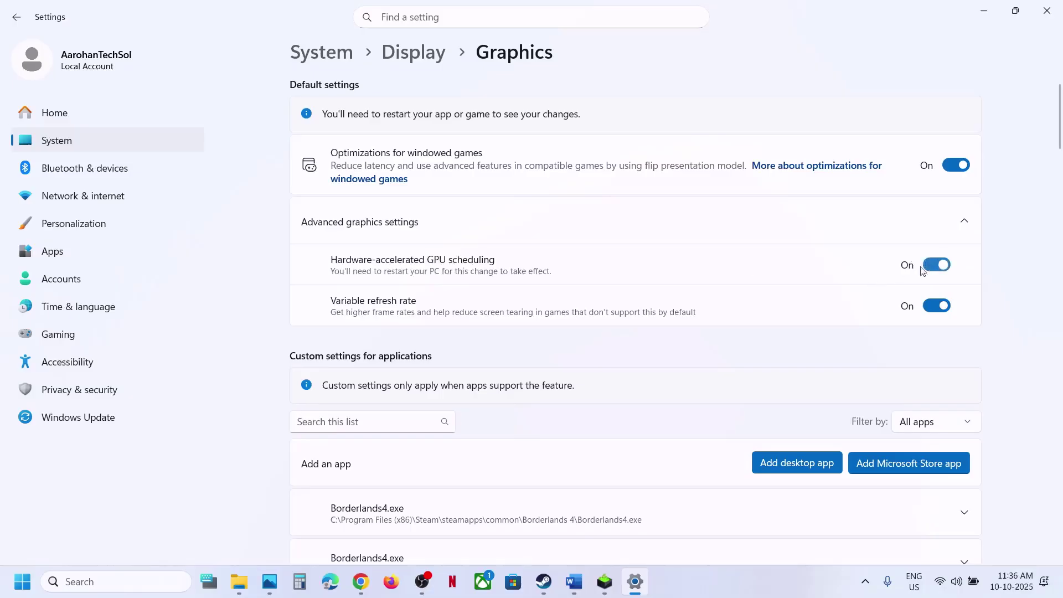
pyautogui.click(543, 581)
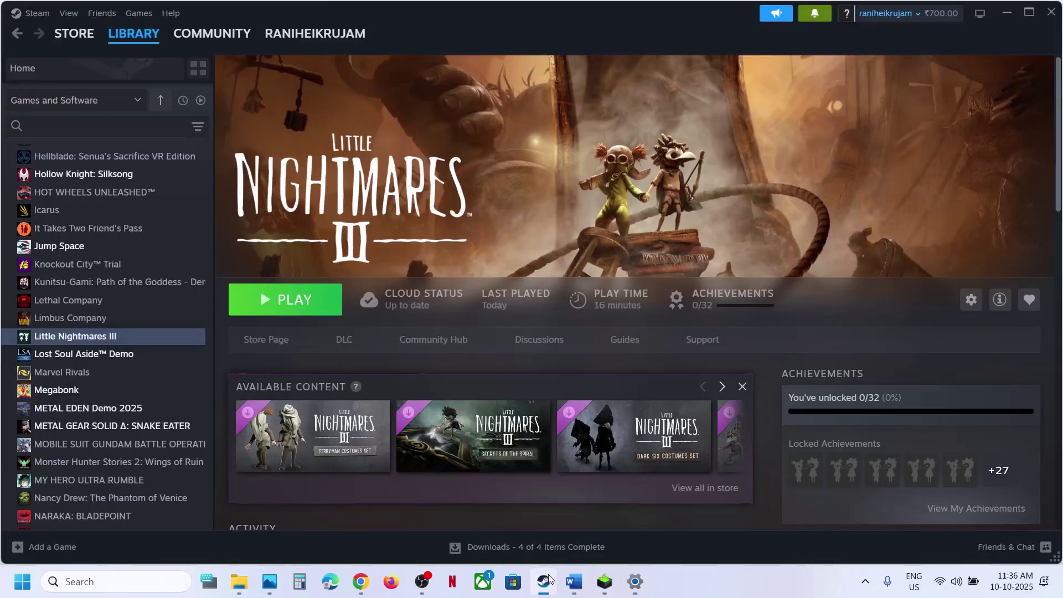
pyautogui.click(550, 579)
pyautogui.click(934, 266)
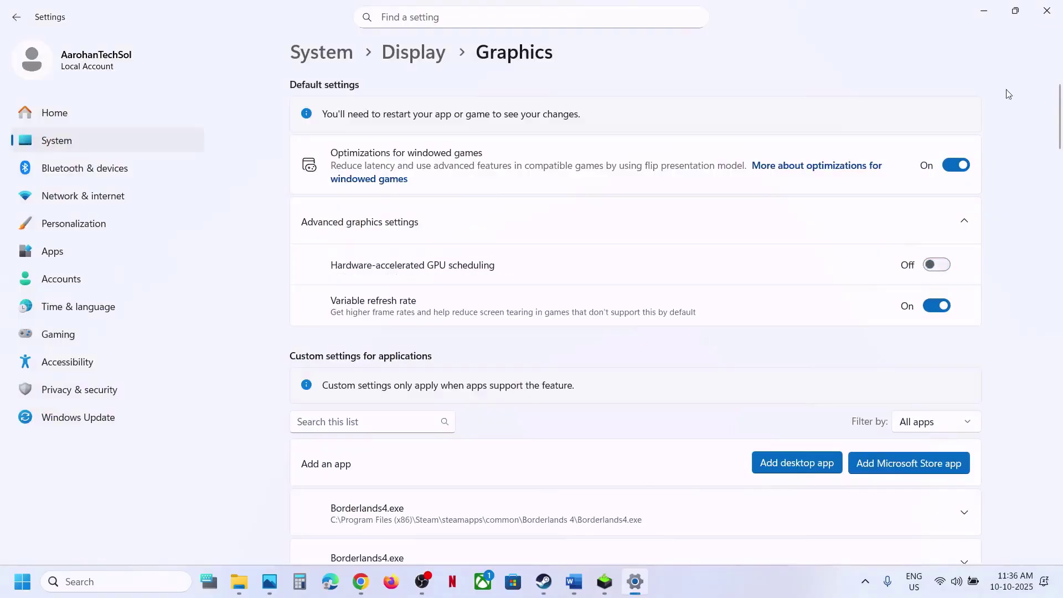
pyautogui.click(990, 13)
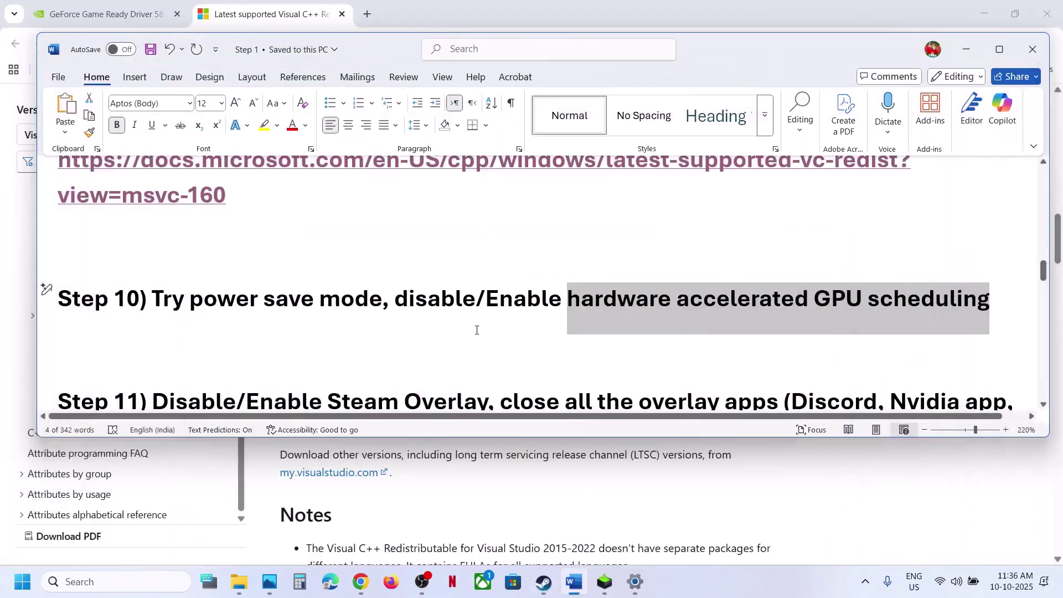
# Step: Read Step 11 in the notes, disable the in-game Steam Overlay in Little Nightmares III's Steam properties, and minimize the properties window
pyautogui.scroll(-3, 477, 329)
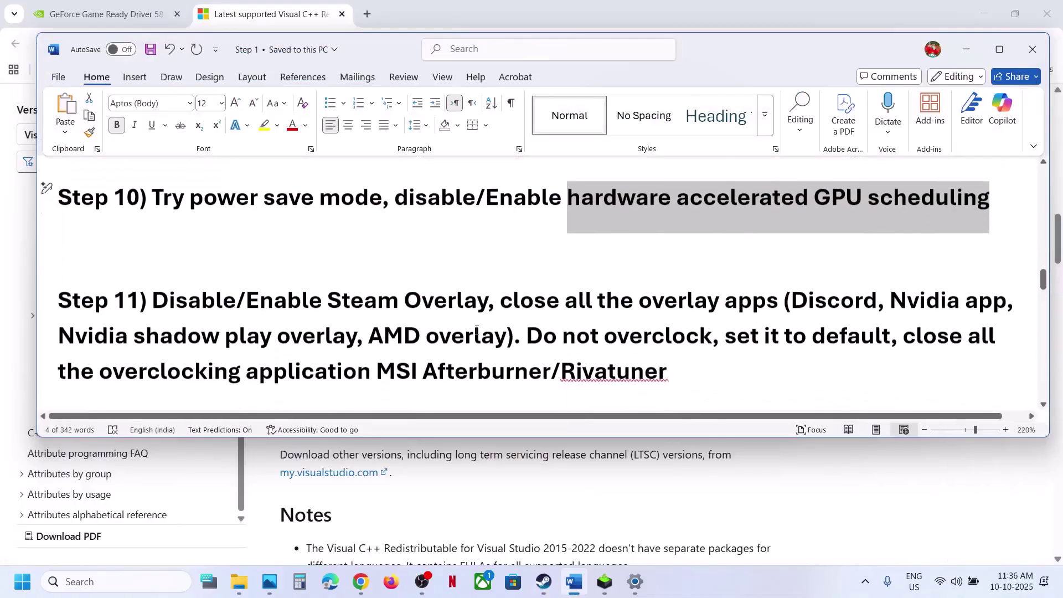
pyautogui.click(543, 581)
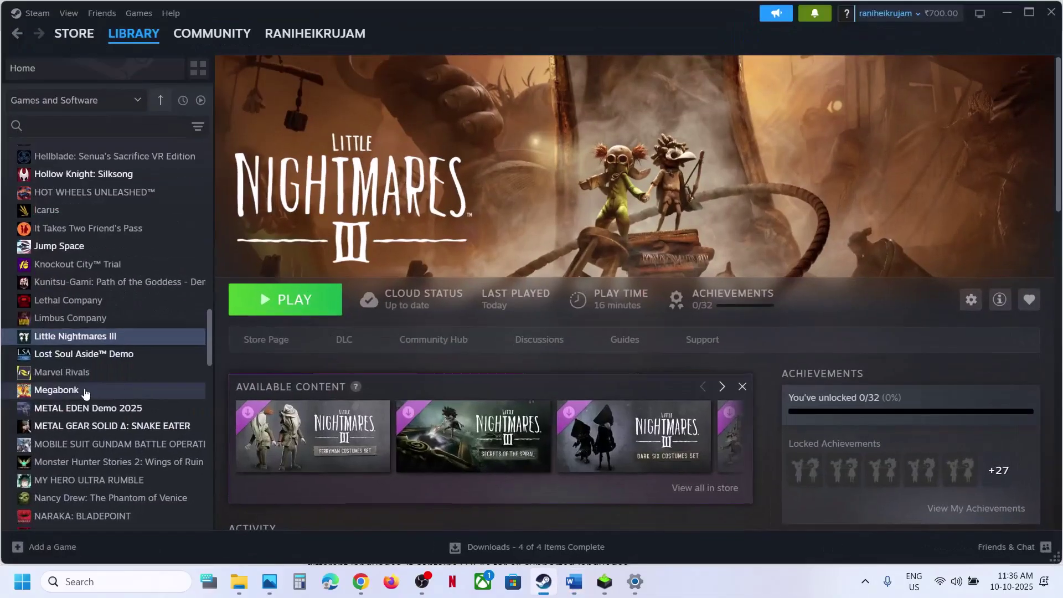
pyautogui.rightClick(74, 338)
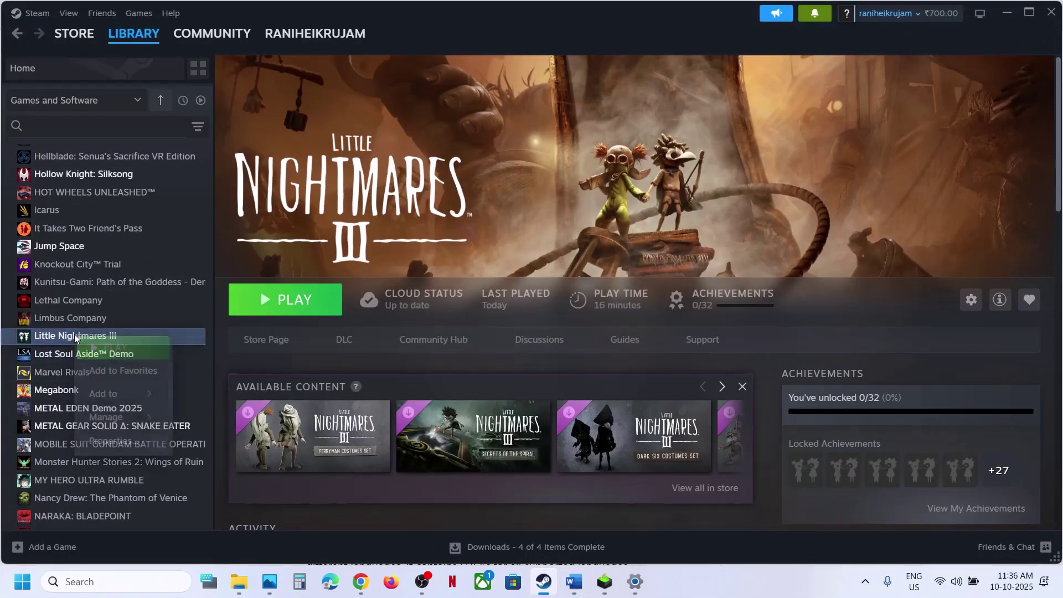
pyautogui.click(109, 441)
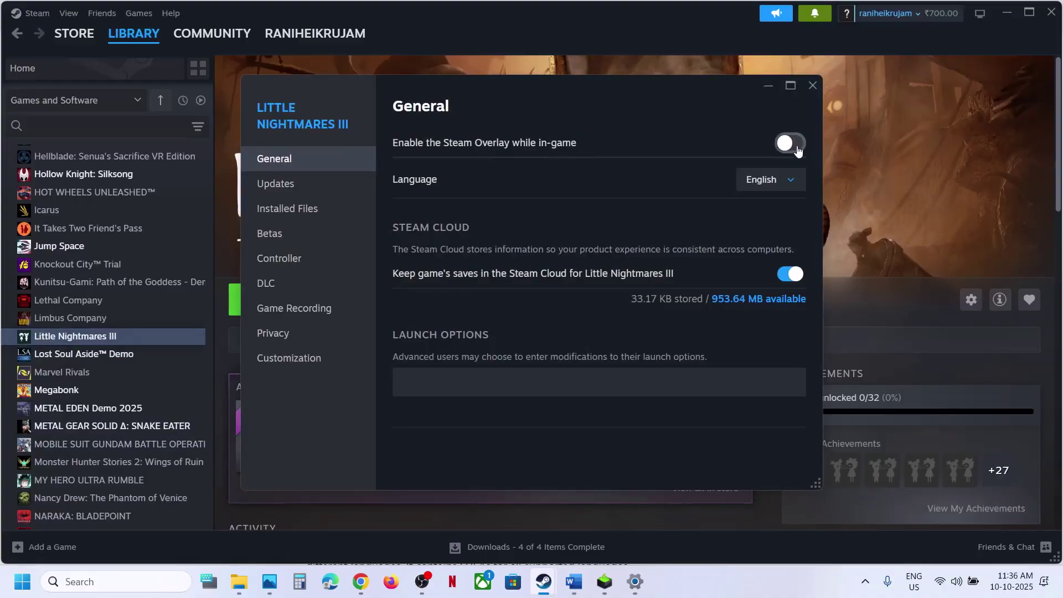
pyautogui.click(767, 86)
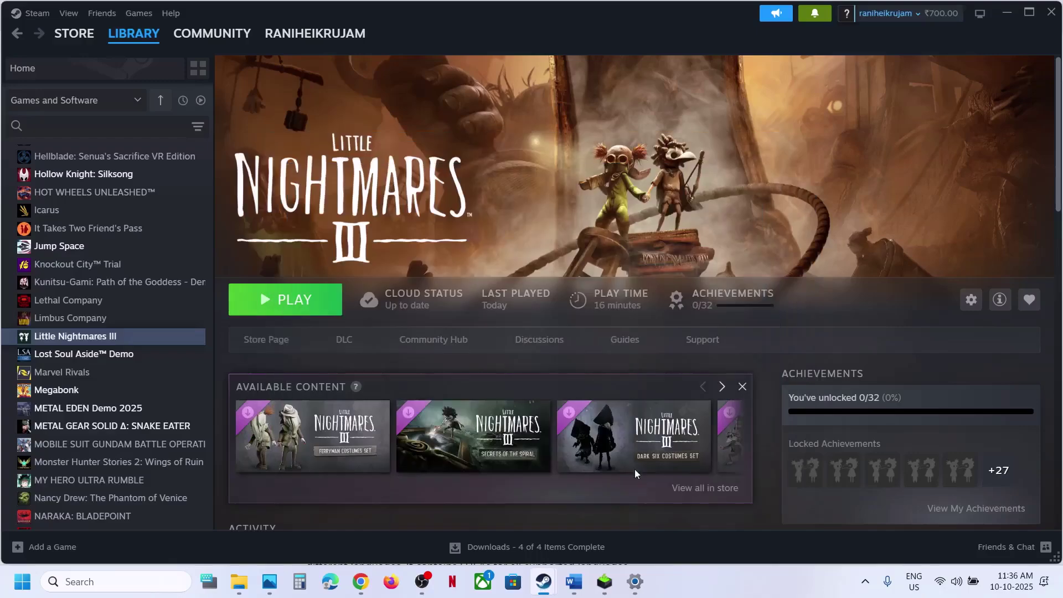
pyautogui.moveTo(543, 582)
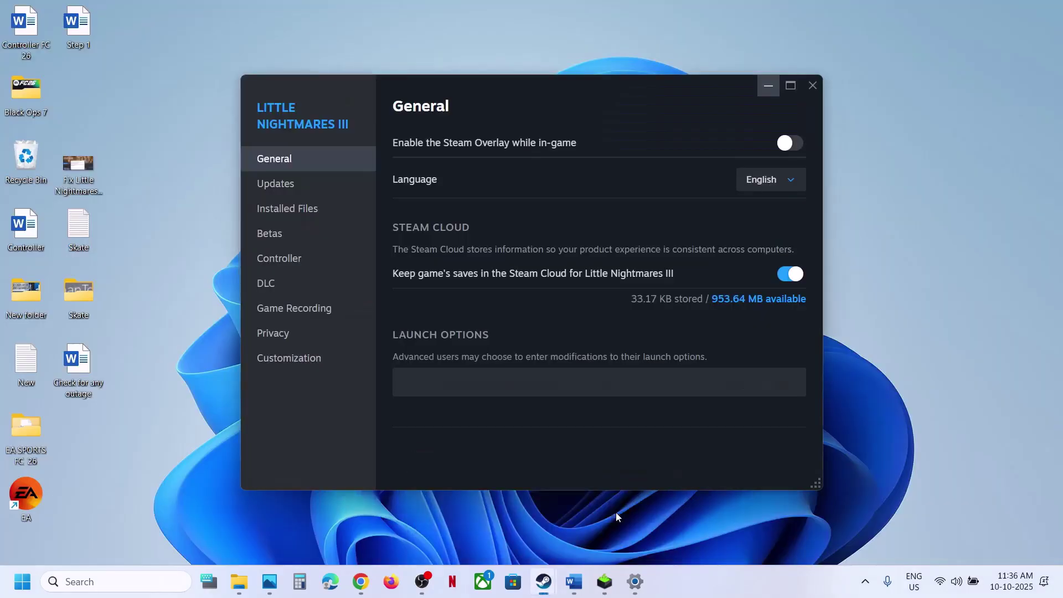
# Step: Close Little Nightmares III's Steam properties and switch to the Step 1 notes in Word
pyautogui.click(616, 512)
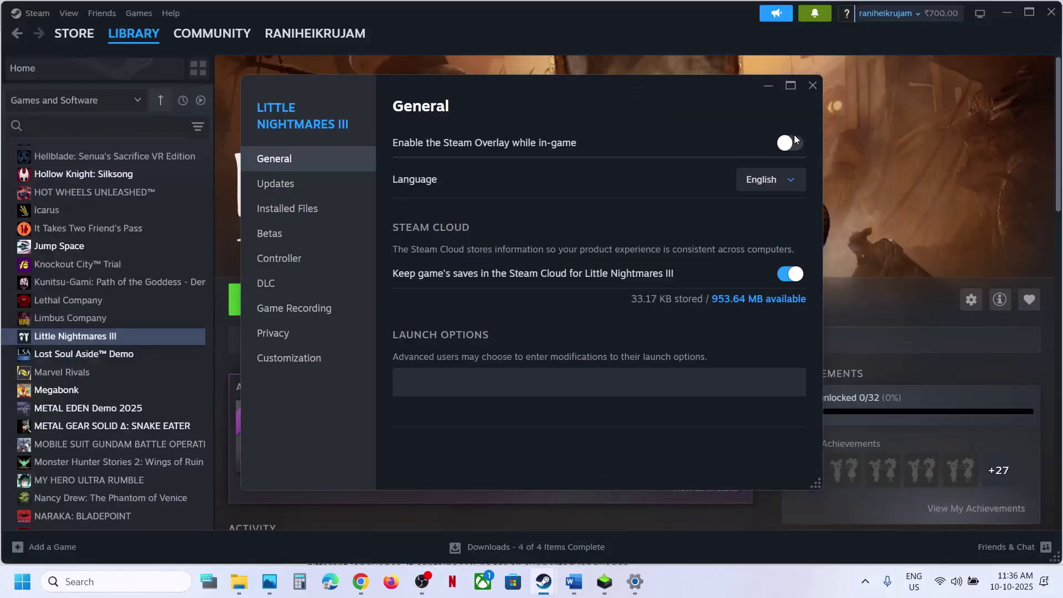
pyautogui.click(813, 86)
pyautogui.click(574, 582)
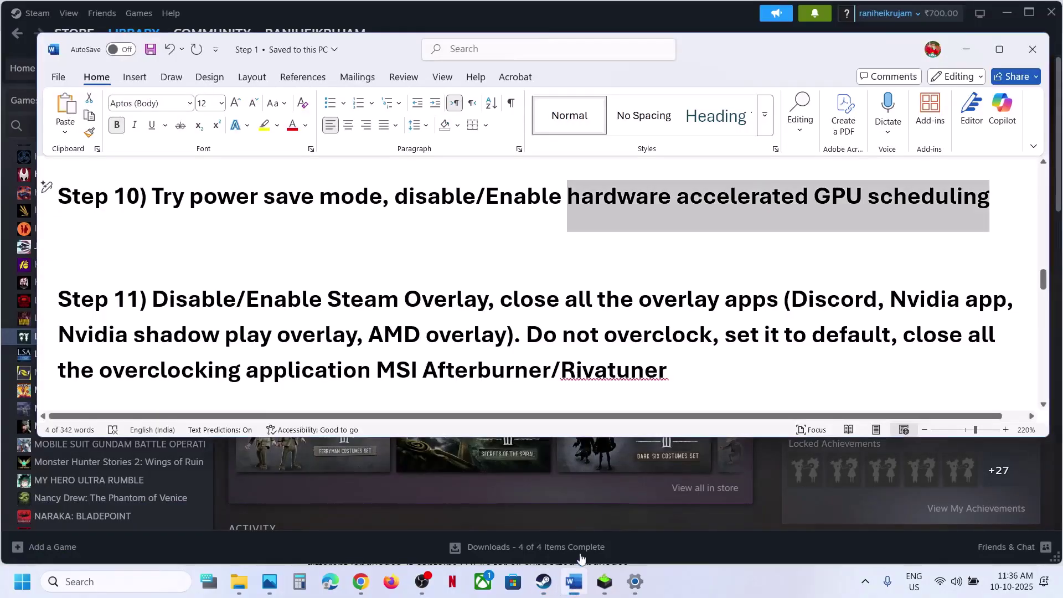
# Step: Highlight the Step 11 advice on closing overlay apps such as Discord and Nvidia app, closing overclocking applications, and not overclocking
pyautogui.moveTo(502, 301); pyautogui.dragTo(753, 300)
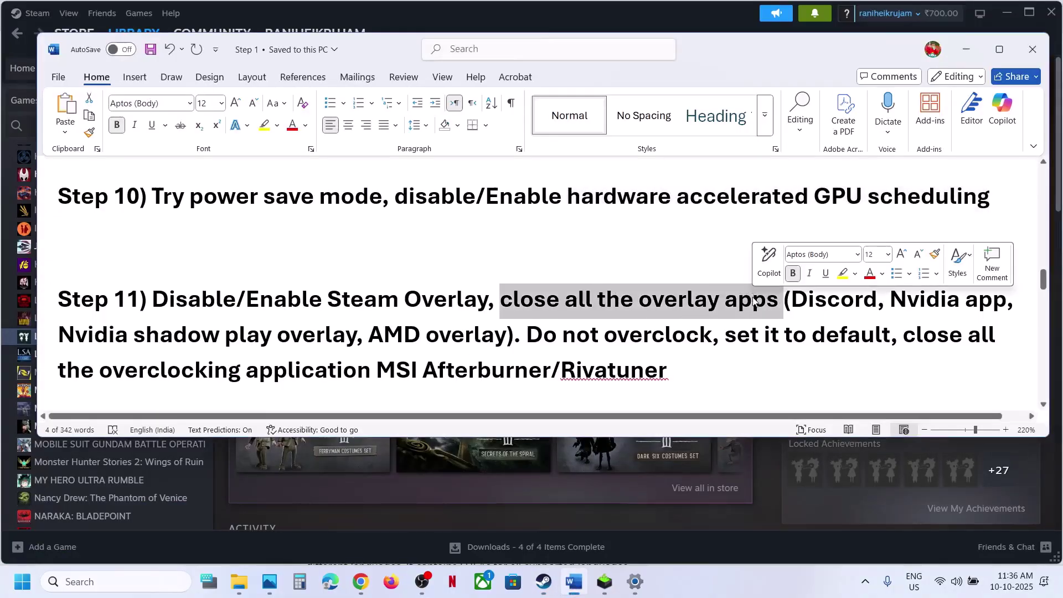
pyautogui.doubleClick(836, 304)
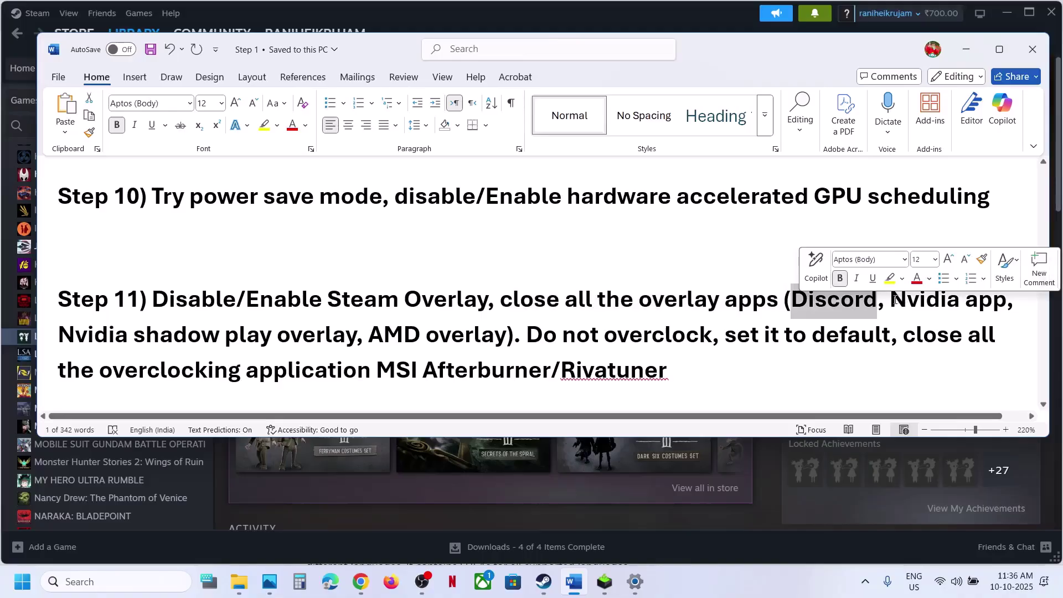
pyautogui.moveTo(891, 299); pyautogui.dragTo(1006, 302)
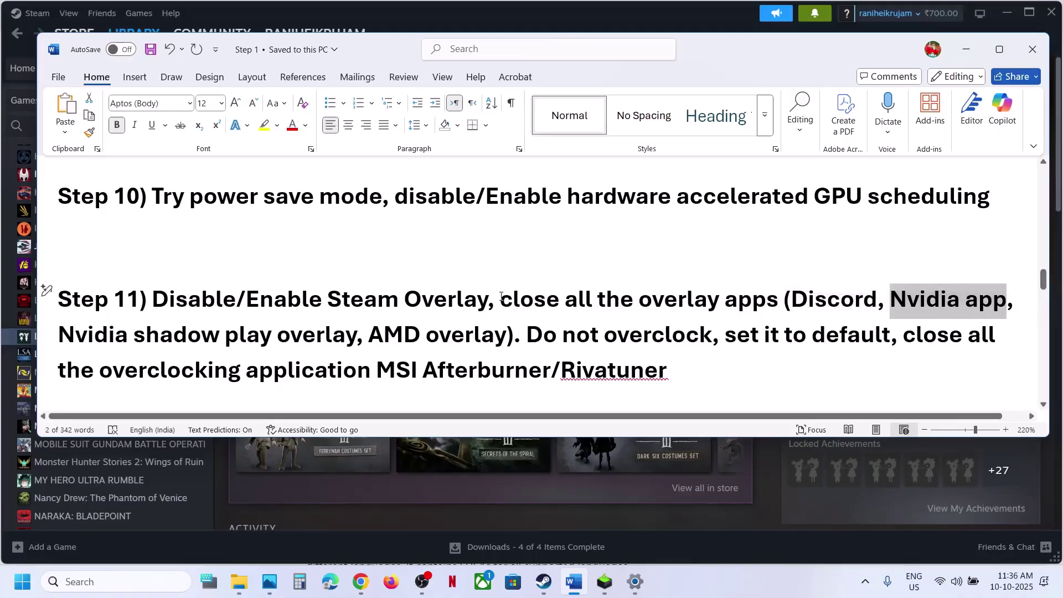
pyautogui.moveTo(501, 296); pyautogui.dragTo(452, 367)
pyautogui.moveTo(525, 369); pyautogui.dragTo(666, 371)
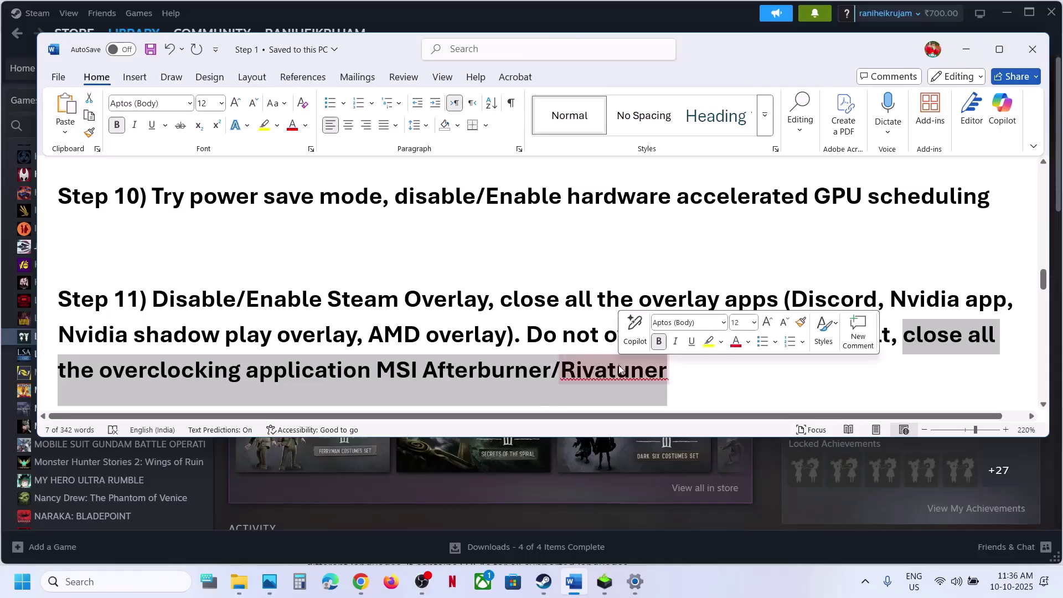
pyautogui.click(418, 321)
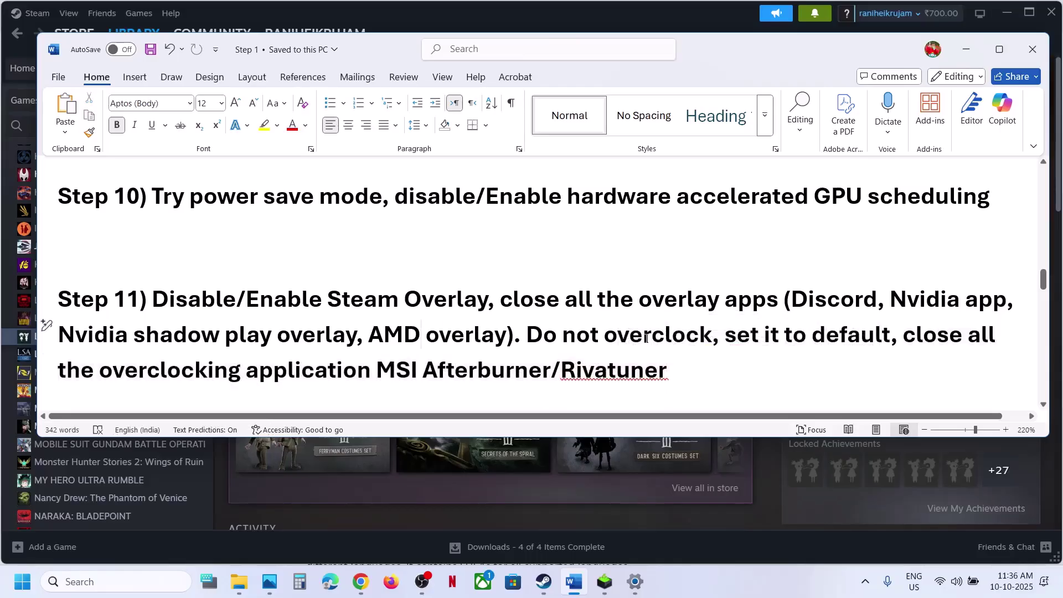
pyautogui.doubleClick(622, 335)
# Step: Highlight the 240hz and 120hz/60Hz monitor refresh rates in the Step 12 notes
pyautogui.scroll(-5, 272, 357)
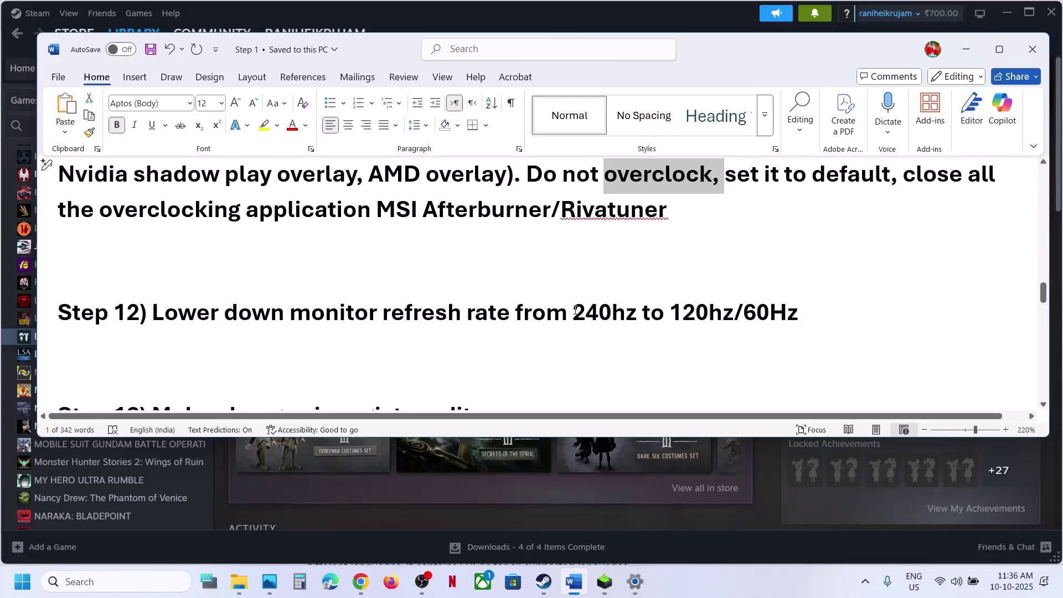
pyautogui.moveTo(576, 311); pyautogui.dragTo(623, 311)
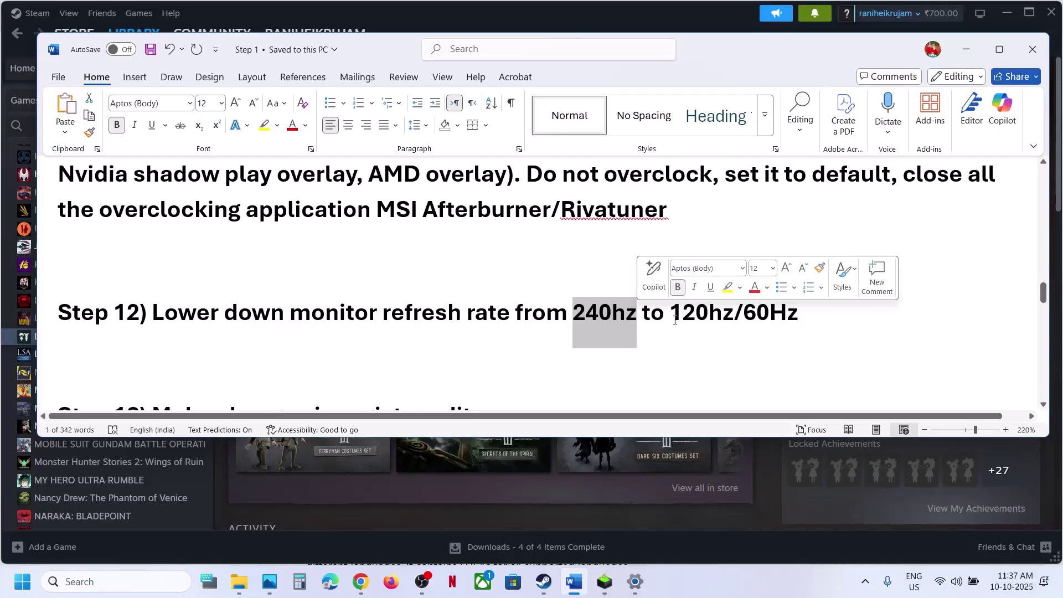
pyautogui.moveTo(674, 320); pyautogui.dragTo(799, 319)
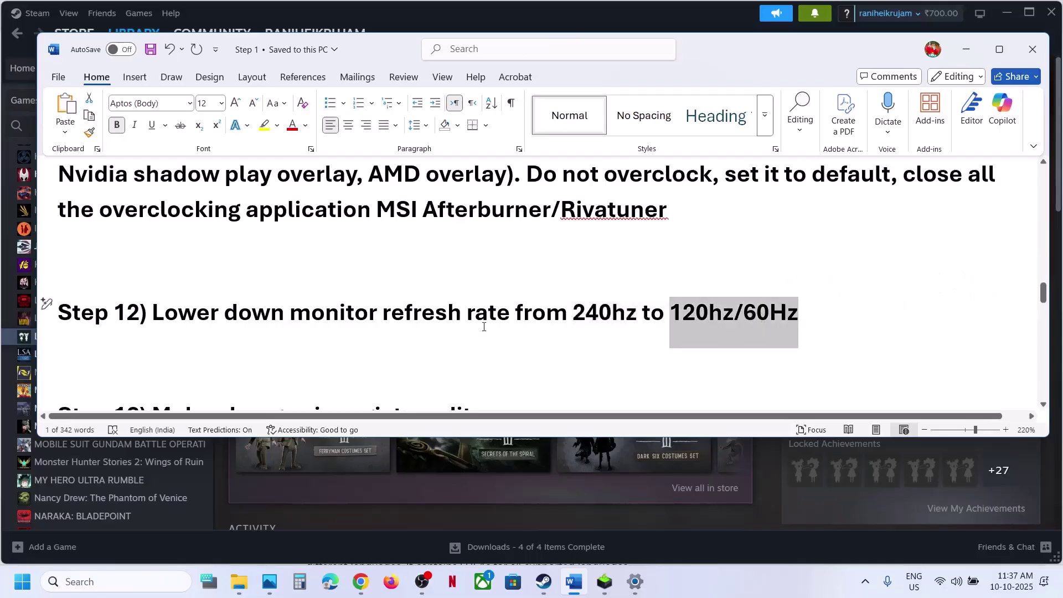
# Step: Go to Step 13 in the notes, then search Windows for "registry" and open Registry Editor
pyautogui.scroll(-5, 483, 326)
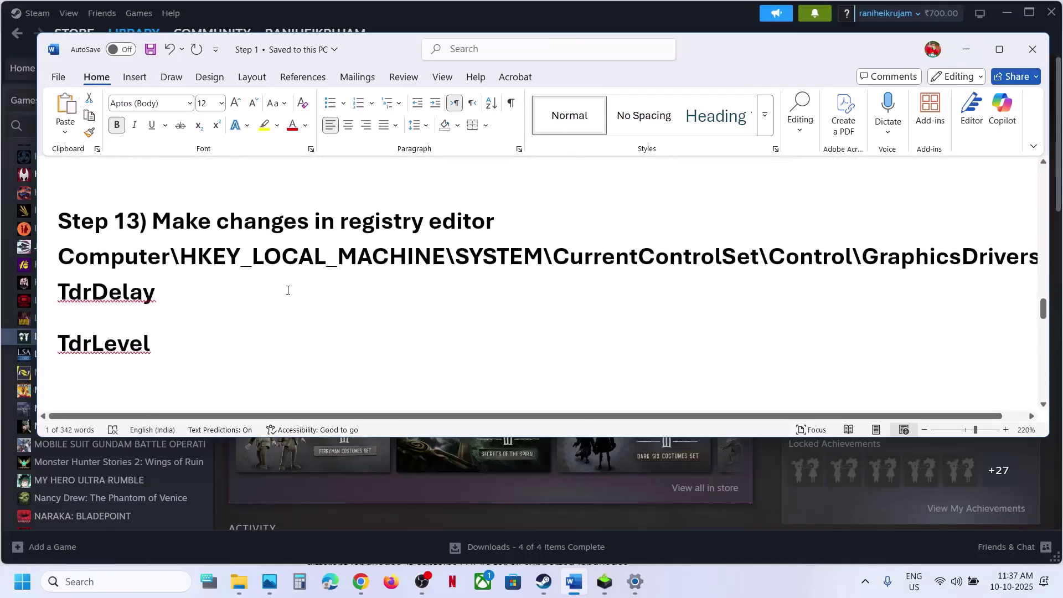
pyautogui.write('re')
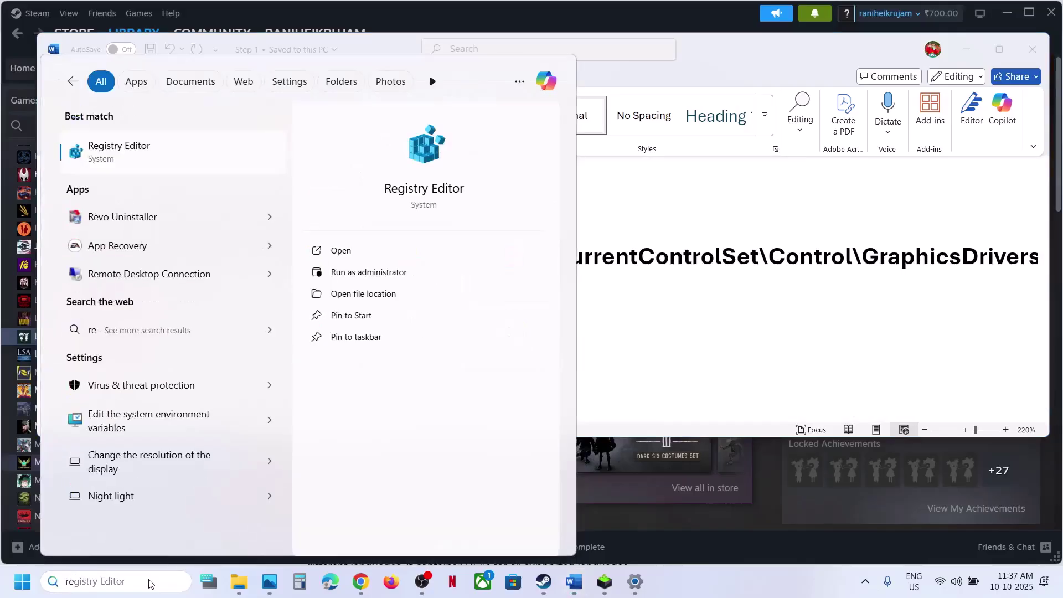
pyautogui.write('gistry')
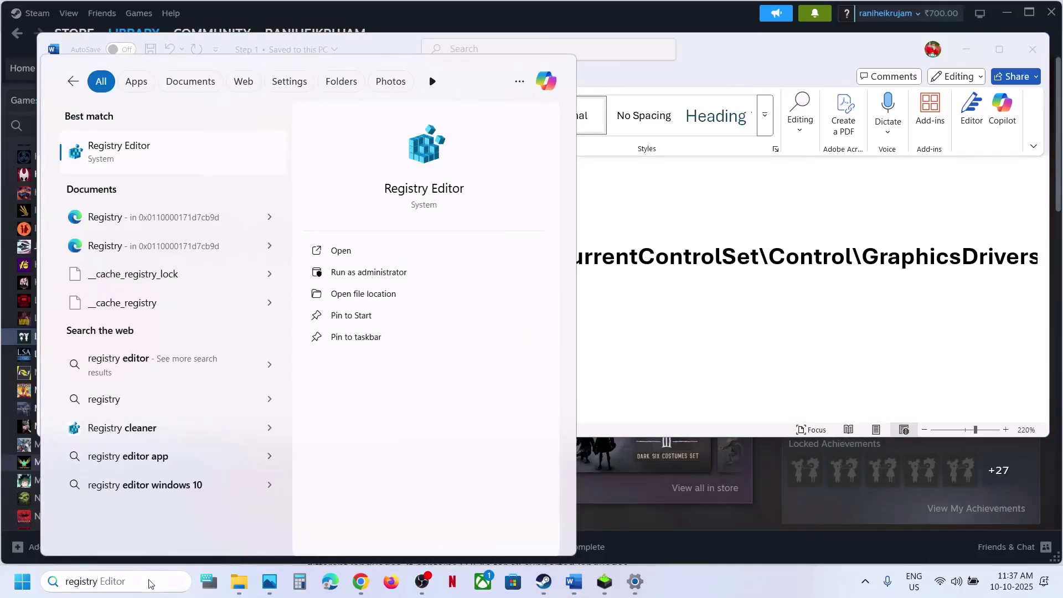
pyautogui.press('Return')
pyautogui.click(427, 404)
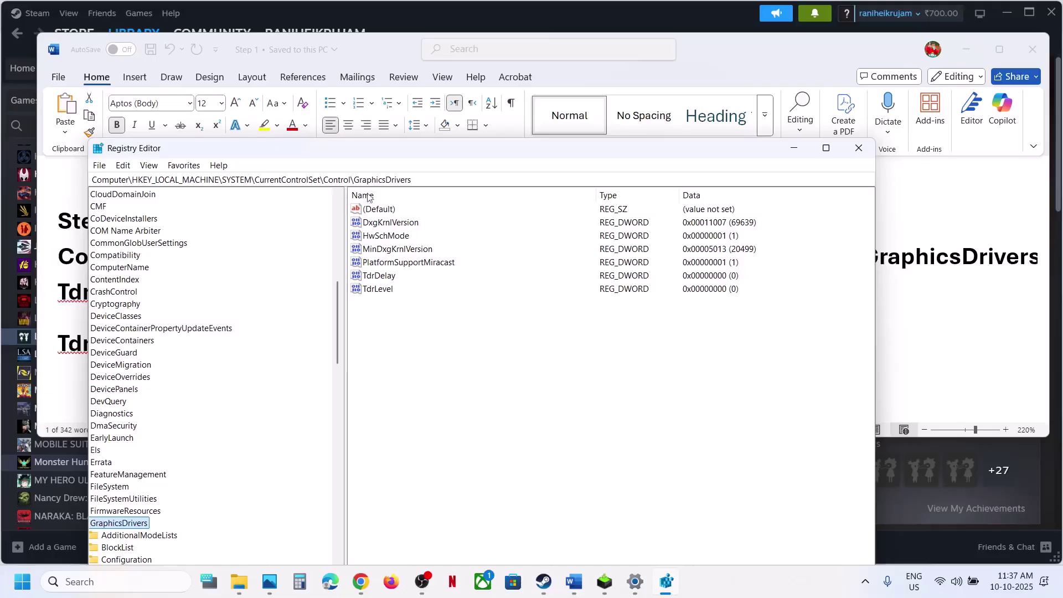
# Step: Reposition Registry Editor and select the GraphicsDrivers key under HKEY_LOCAL_MACHINE\SYSTEM\CurrentControlSet\Control
pyautogui.click(428, 181)
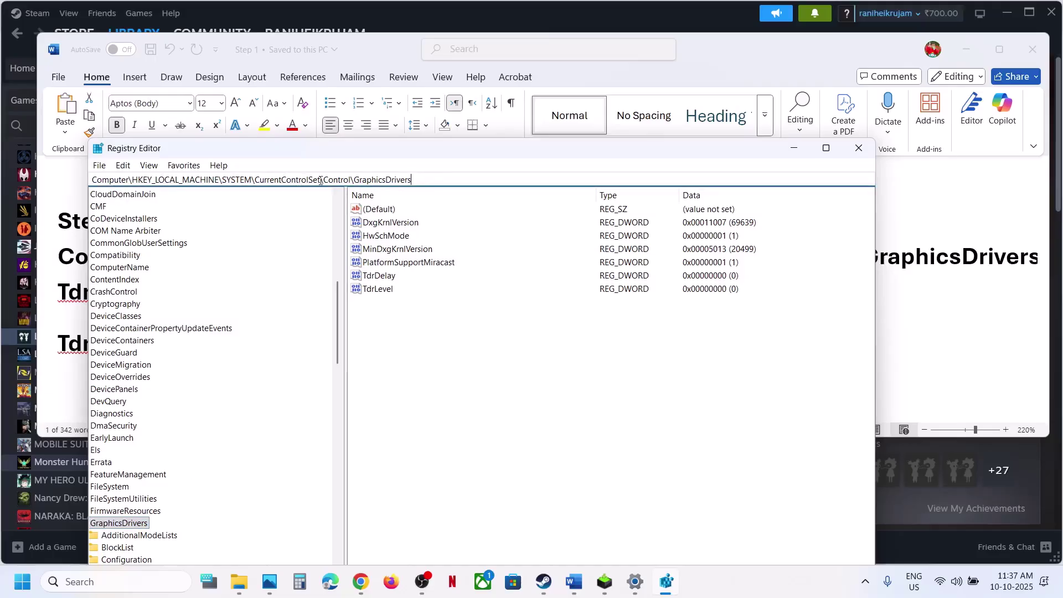
pyautogui.scroll(-1, 215, 380)
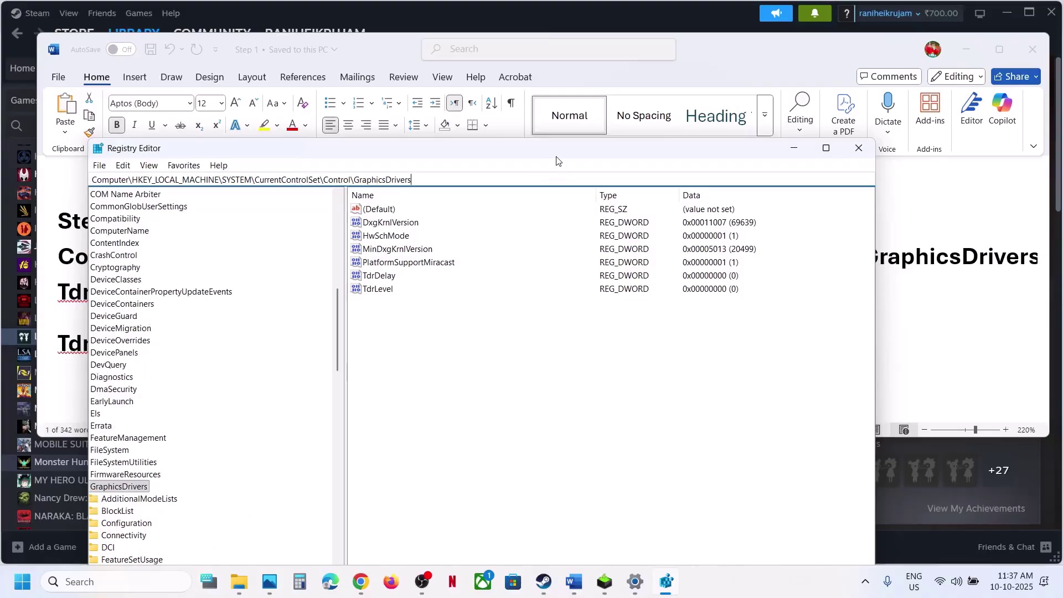
pyautogui.moveTo(557, 160); pyautogui.dragTo(617, 48)
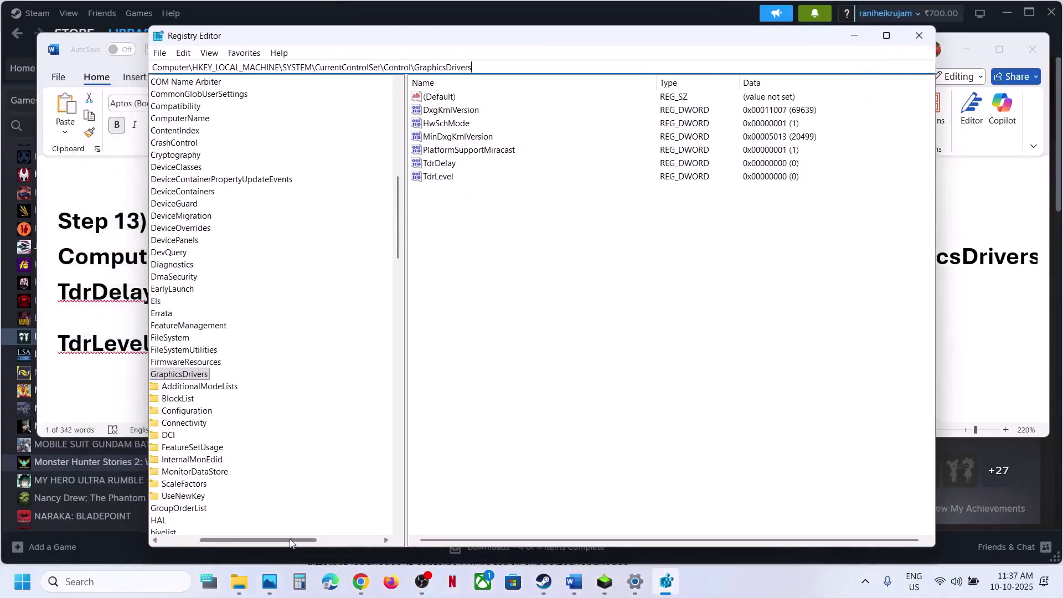
pyautogui.moveTo(290, 541); pyautogui.dragTo(250, 541)
pyautogui.doubleClick(233, 380)
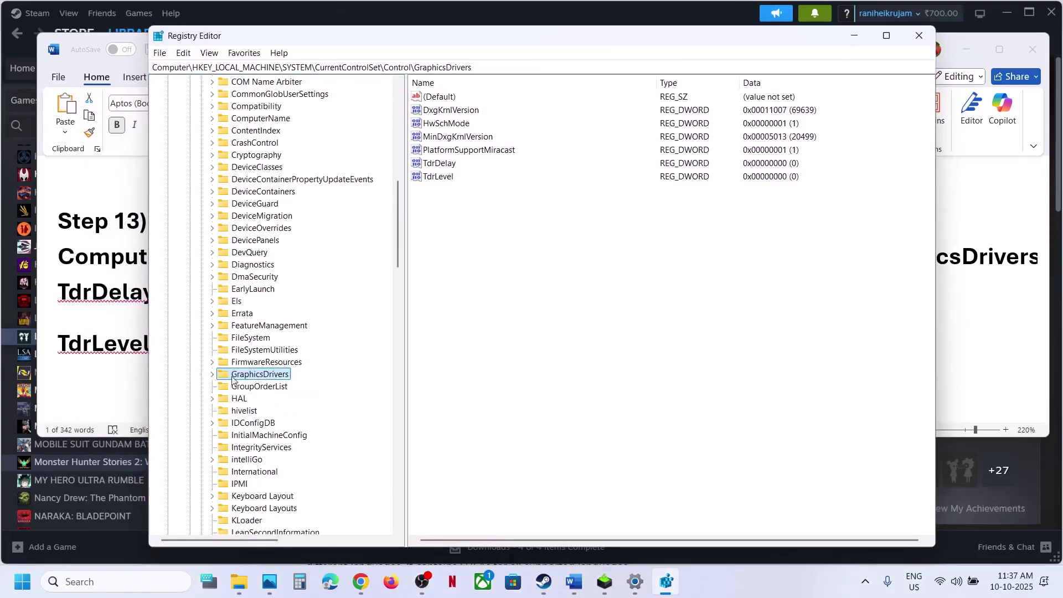
# Step: Delete the existing TdrDelay value from the GraphicsDrivers key and confirm the deletion
pyautogui.click(440, 165)
pyautogui.click(442, 178)
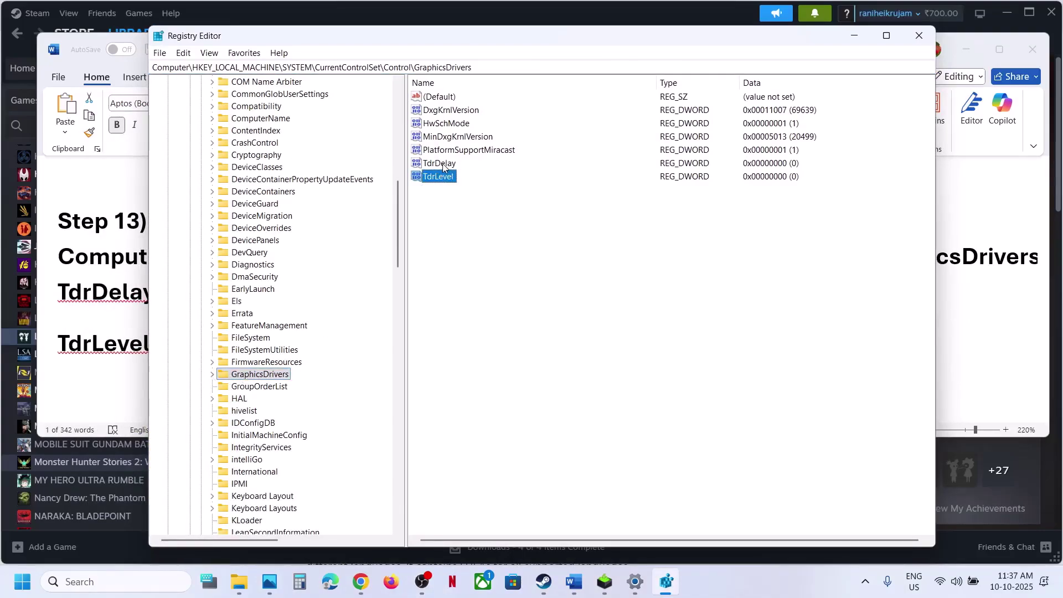
pyautogui.click(443, 165)
pyautogui.rightClick(442, 165)
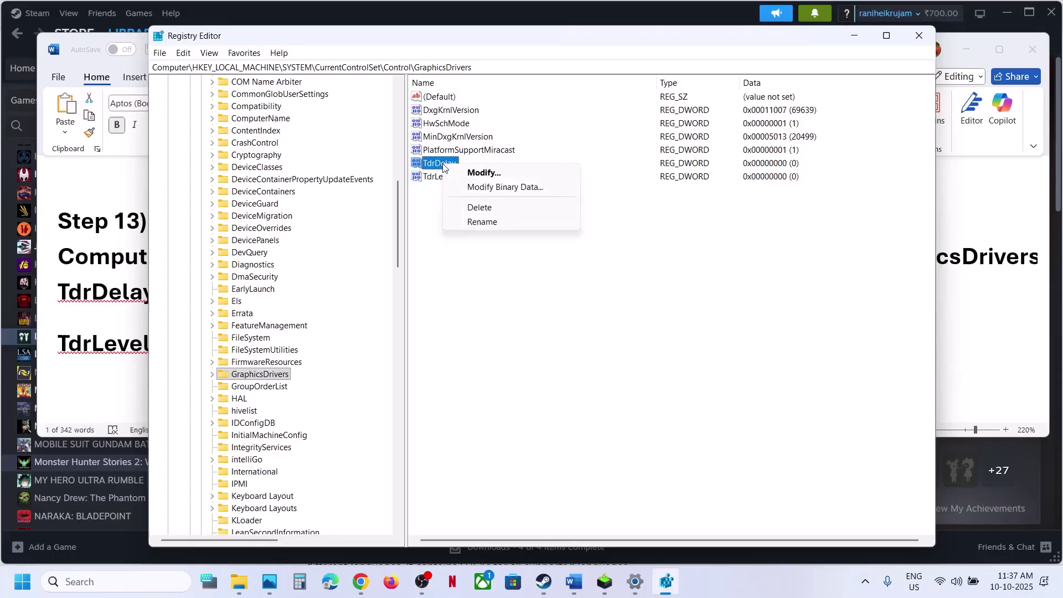
pyautogui.click(482, 208)
pyautogui.click(643, 292)
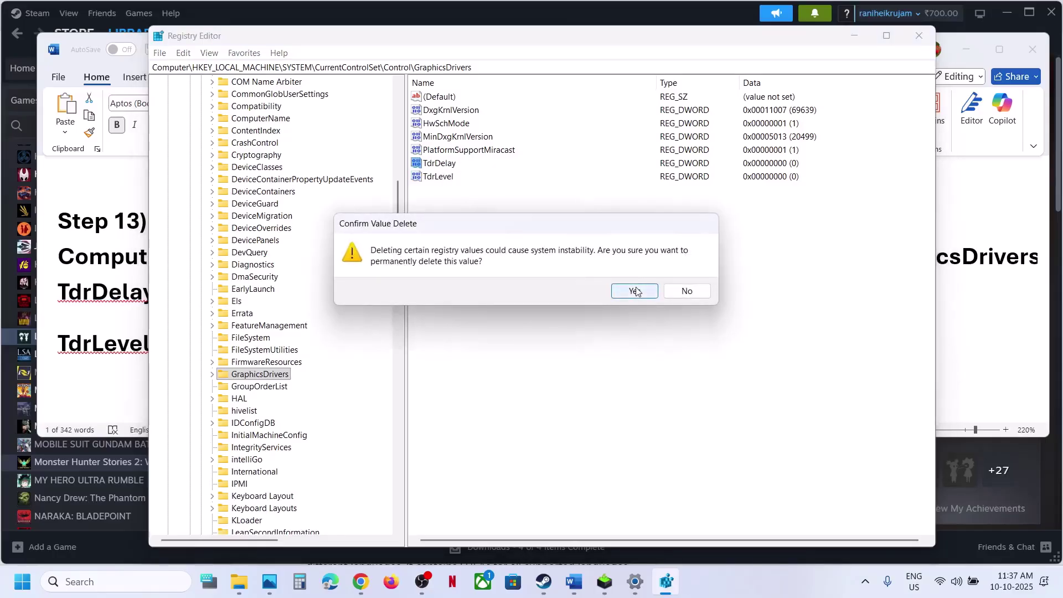
# Step: Delete the existing TdrLevel value from the GraphicsDrivers key and confirm the deletion
pyautogui.click(430, 166)
pyautogui.rightClick(430, 166)
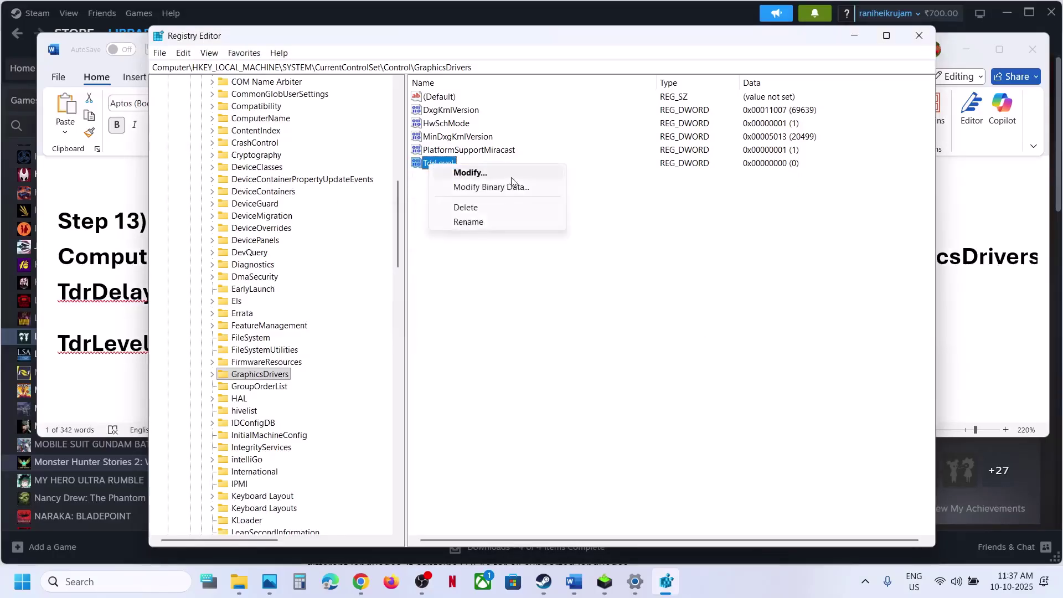
pyautogui.click(465, 207)
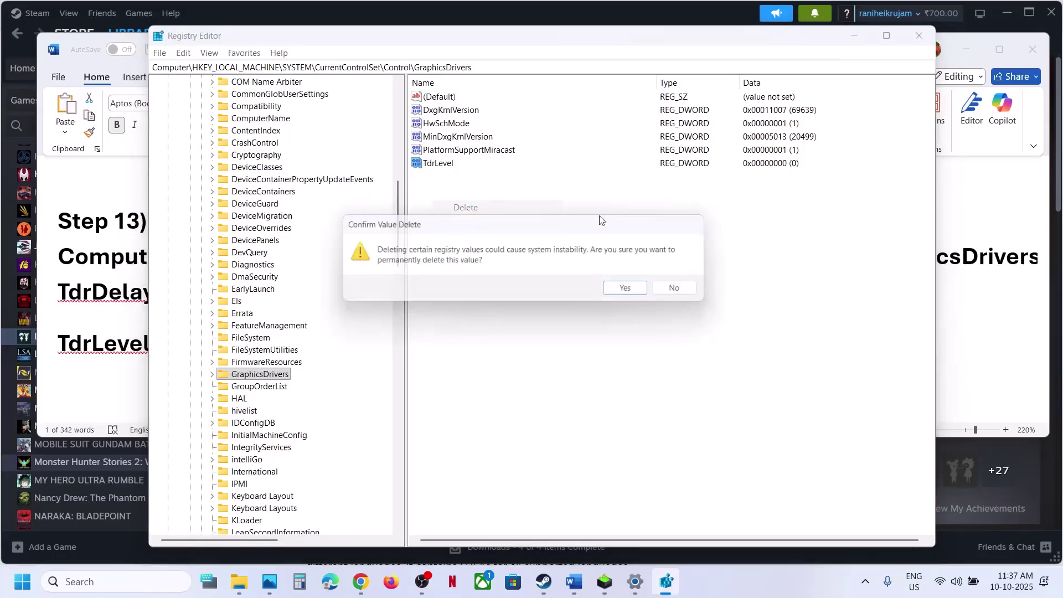
pyautogui.click(630, 289)
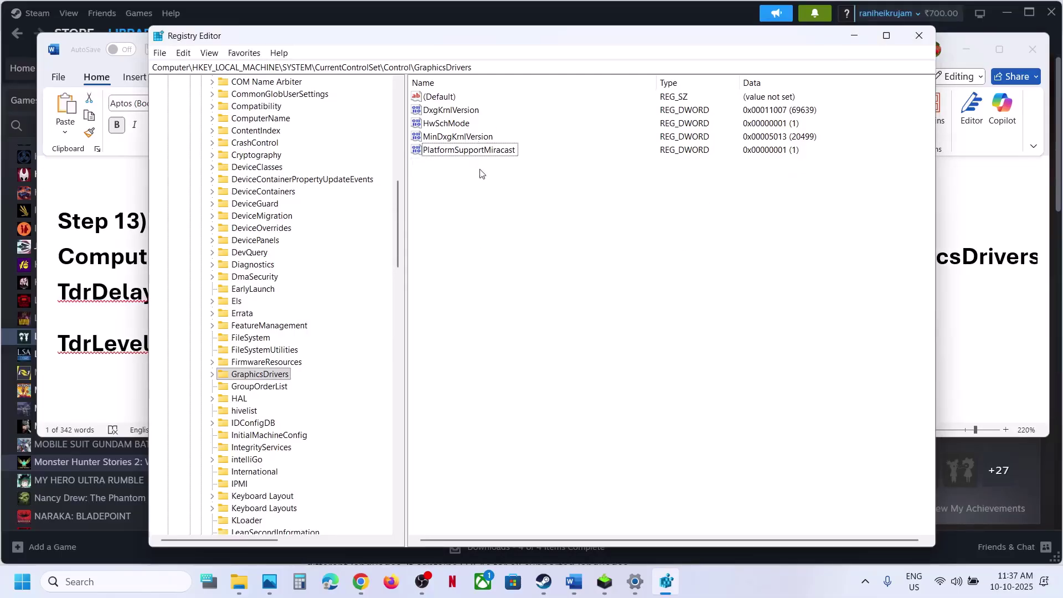
# Step: Create a DWORD (32-bit) value in the GraphicsDrivers key and name it TdrDelay, copying the name from the Step 13 notes
pyautogui.rightClick(494, 190)
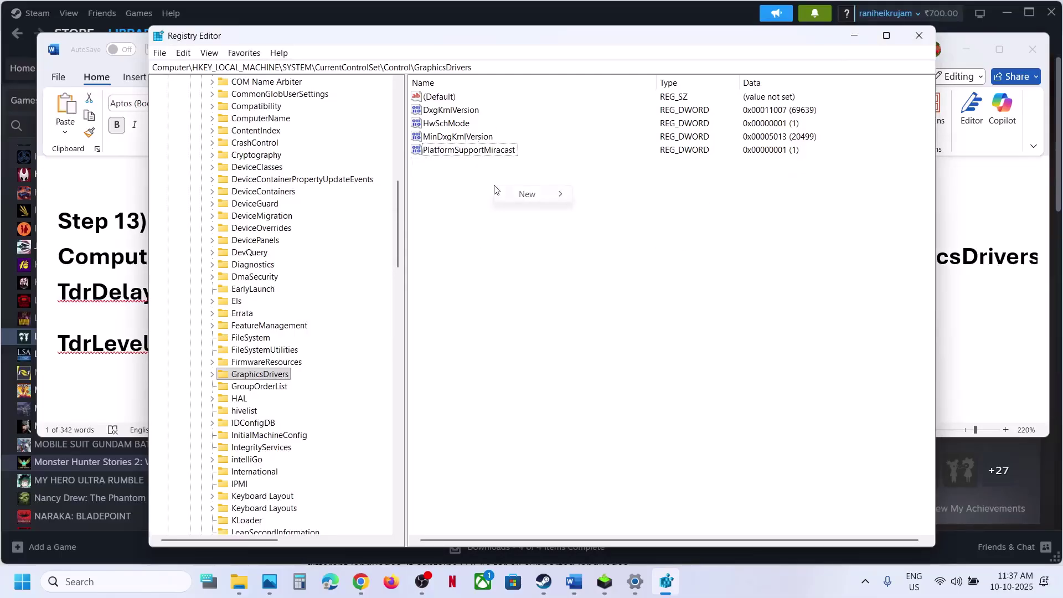
pyautogui.click(540, 197)
pyautogui.click(638, 246)
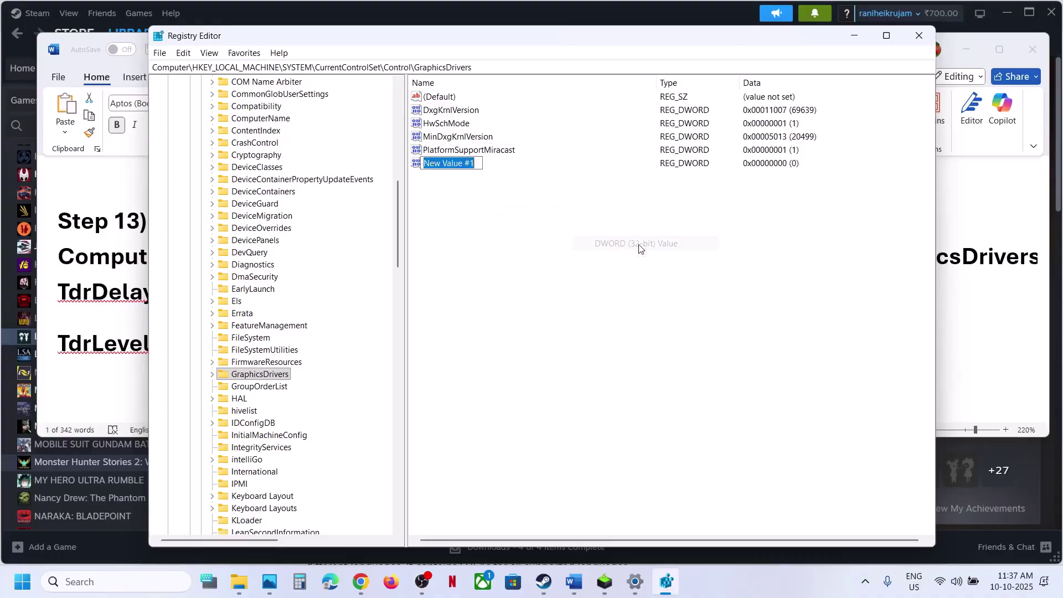
pyautogui.click(117, 302)
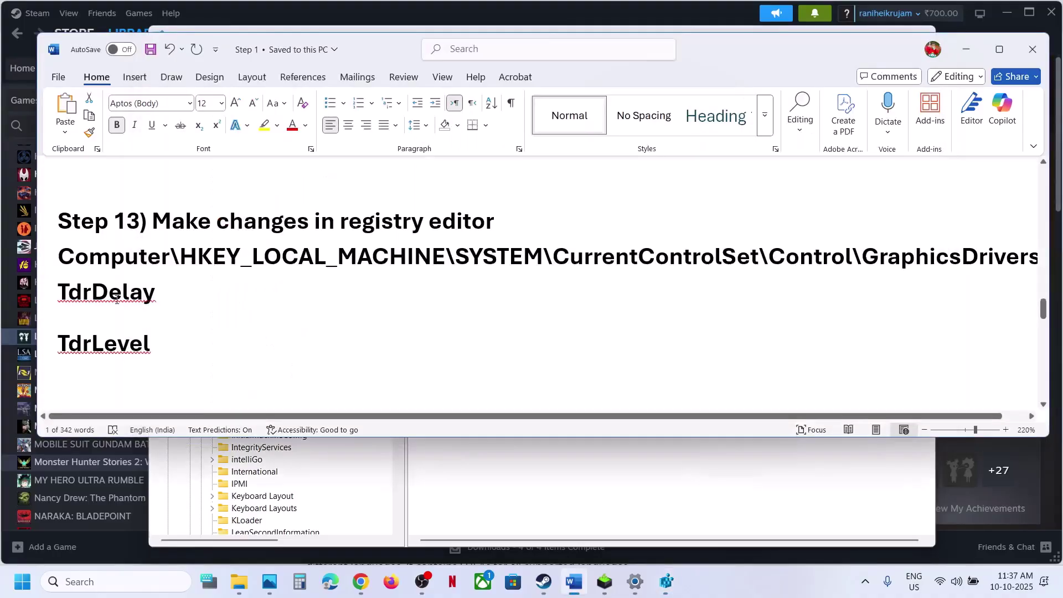
pyautogui.moveTo(184, 287); pyautogui.dragTo(63, 289)
pyautogui.hotkey('ctrl', 'c')
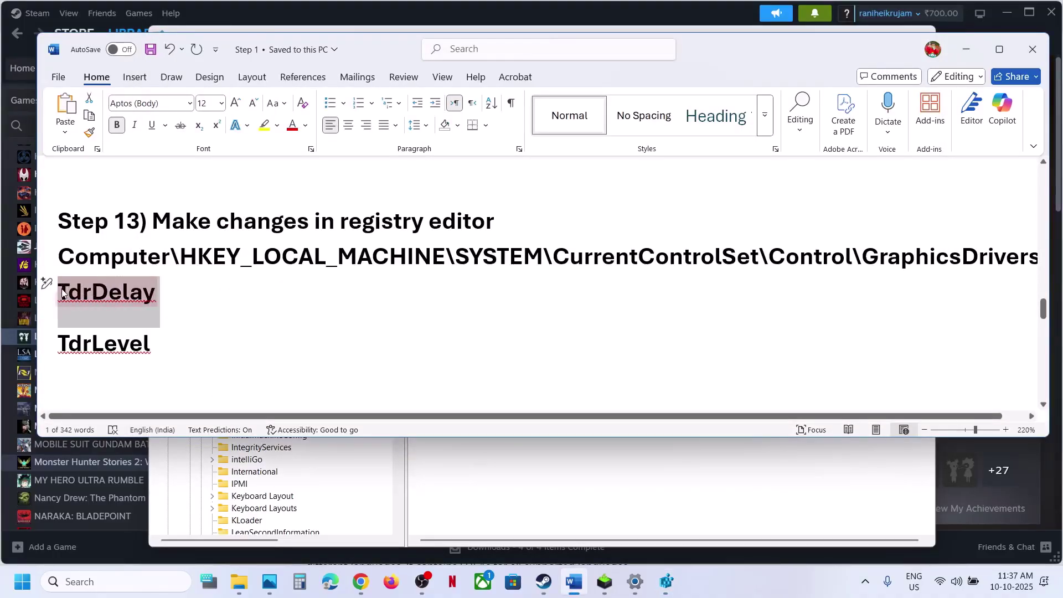
pyautogui.hotkey('alt', 'Tab')
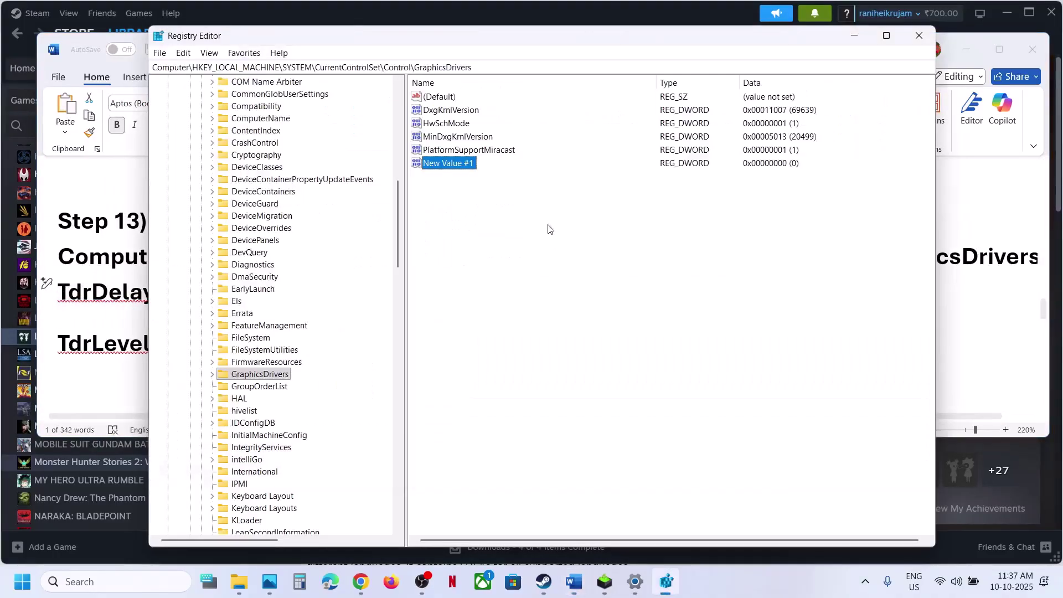
pyautogui.rightClick(457, 169)
pyautogui.click(499, 223)
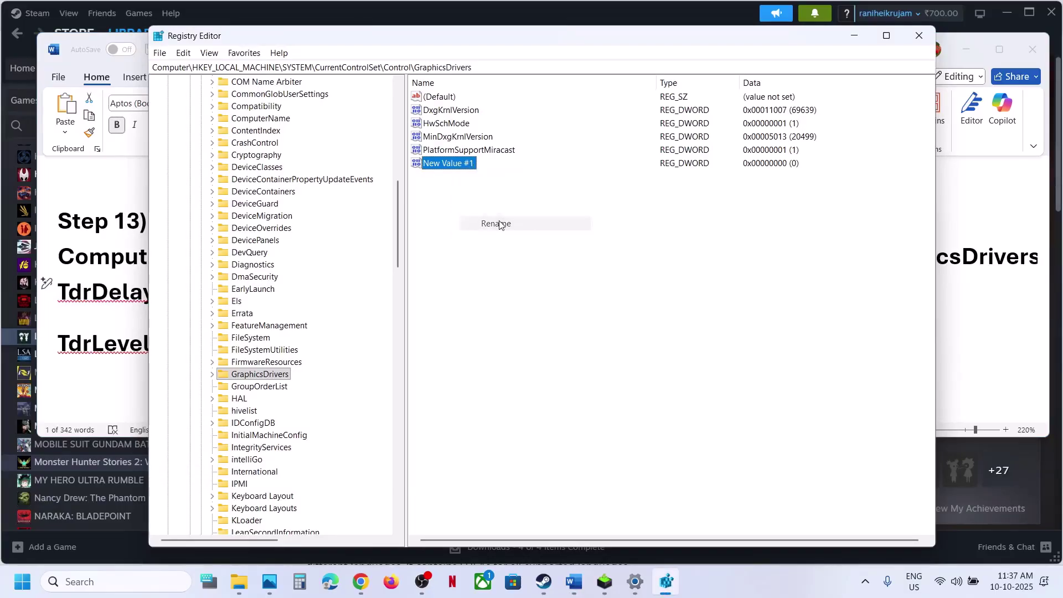
pyautogui.hotkey('ctrl', 'v')
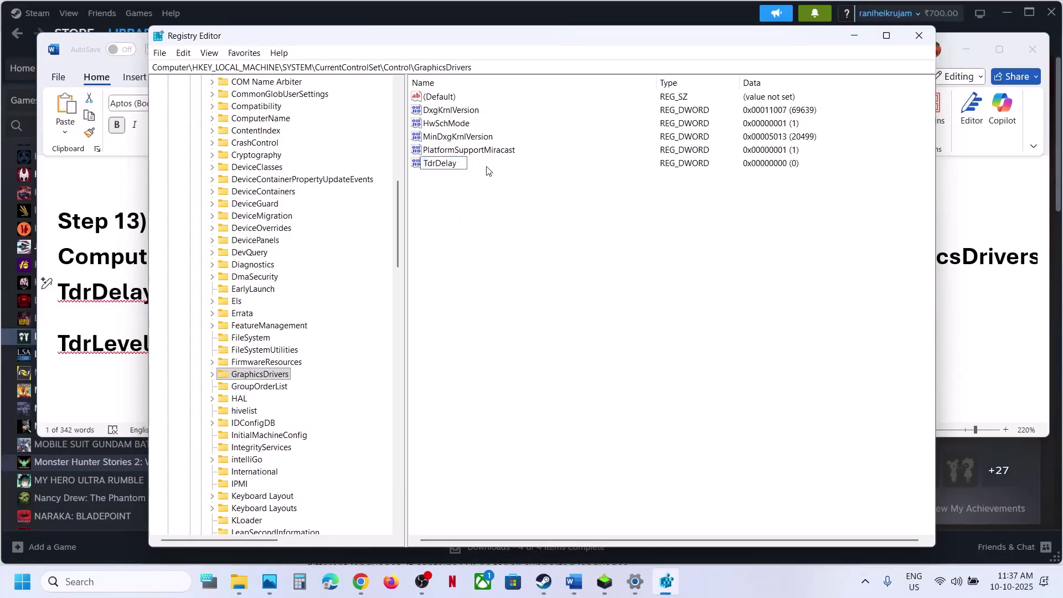
pyautogui.press('Return')
# Step: Set TdrDelay's value data to 0 in hexadecimal and confirm
pyautogui.doubleClick(441, 163)
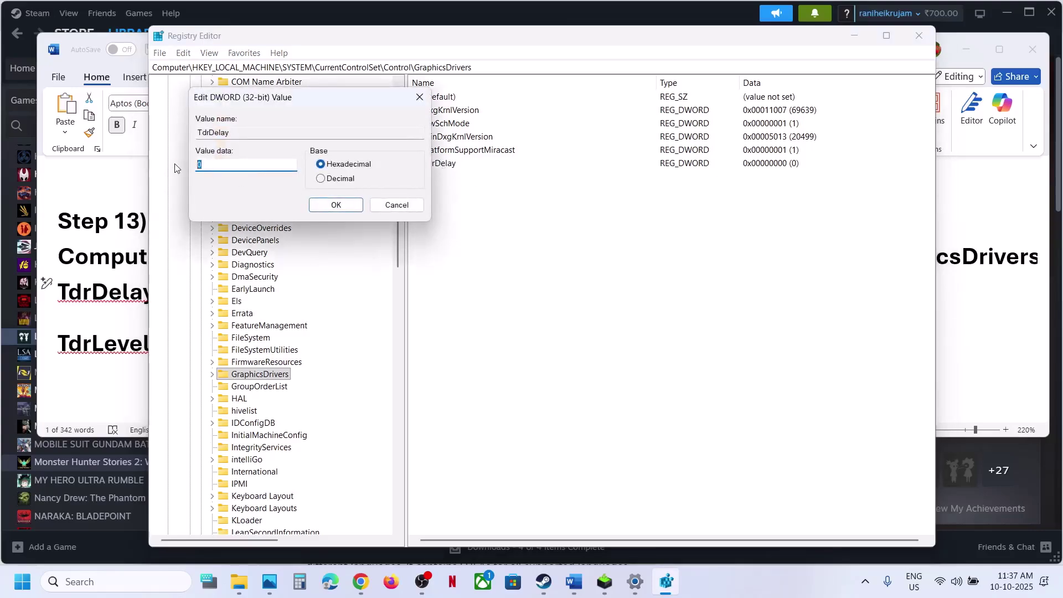
pyautogui.write('0')
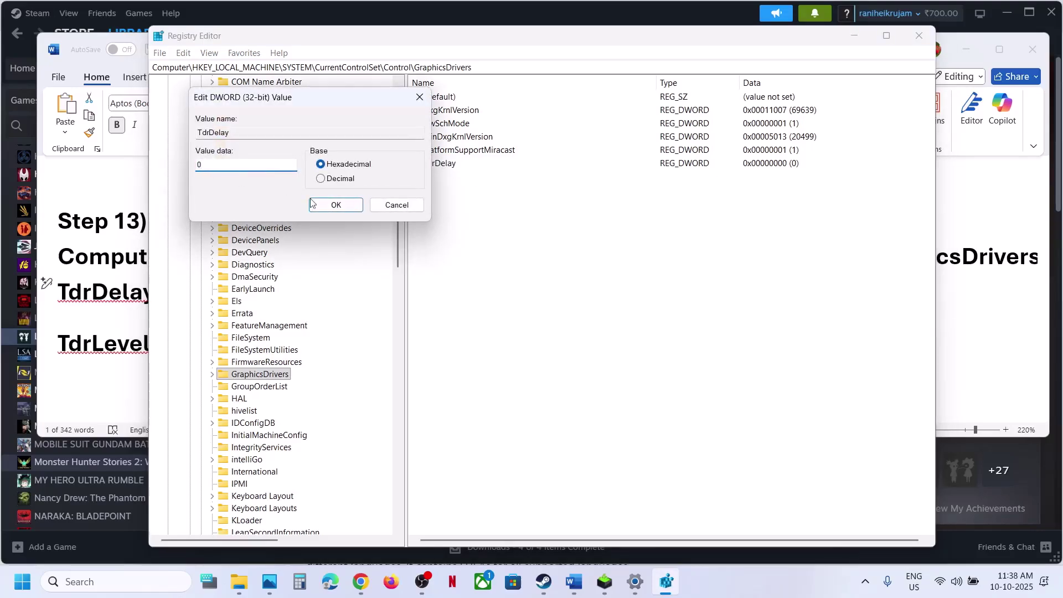
pyautogui.click(347, 207)
# Step: Create a DWORD (32-bit) value named TdrLevel in the GraphicsDrivers key, copying the name from the Step 13 notes, and confirm 0 as its data
pyautogui.click(132, 340)
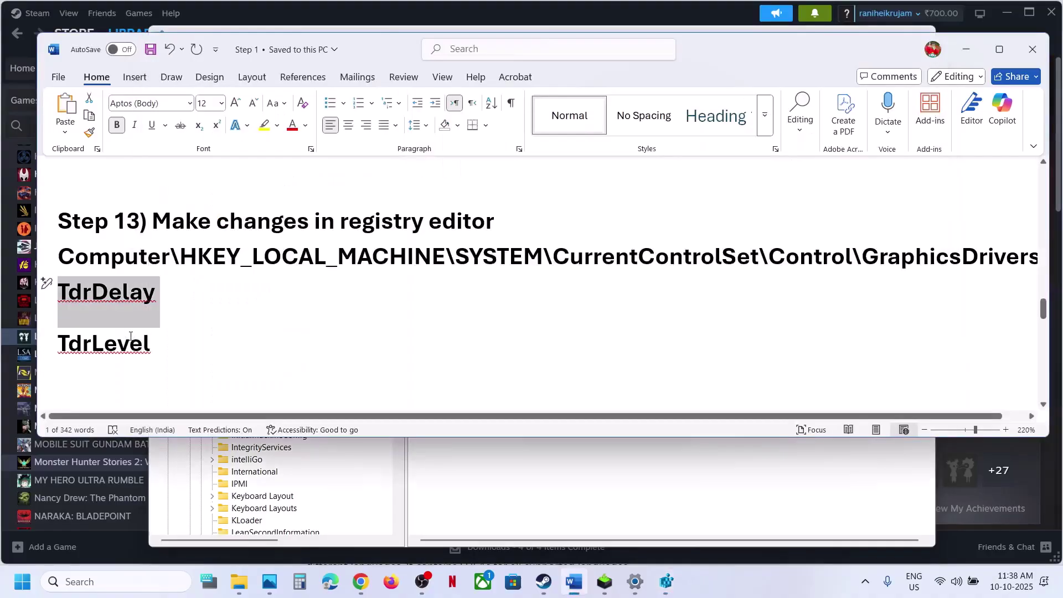
pyautogui.doubleClick(123, 347)
pyautogui.hotkey('ctrl', 'c')
pyautogui.hotkey('alt', 'Tab')
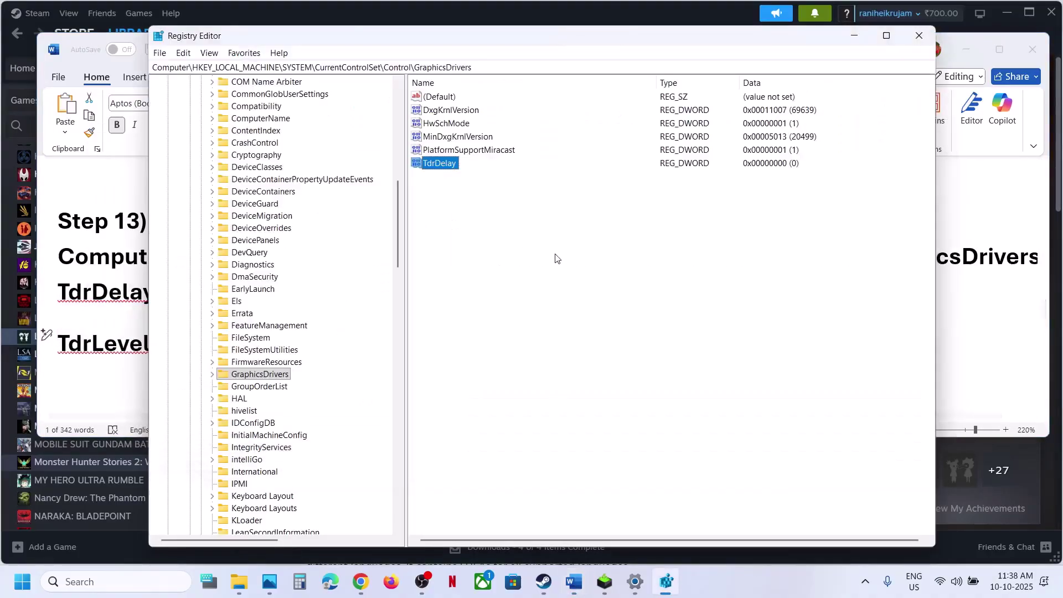
pyautogui.moveTo(557, 235)
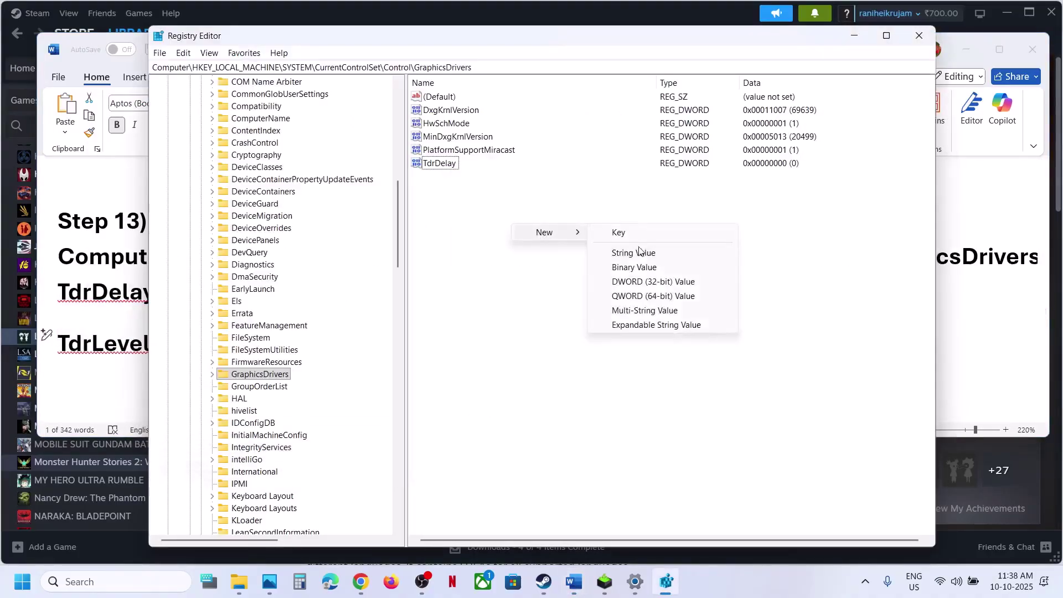
pyautogui.click(621, 284)
pyautogui.hotkey('ctrl', 'v')
pyautogui.press('Return')
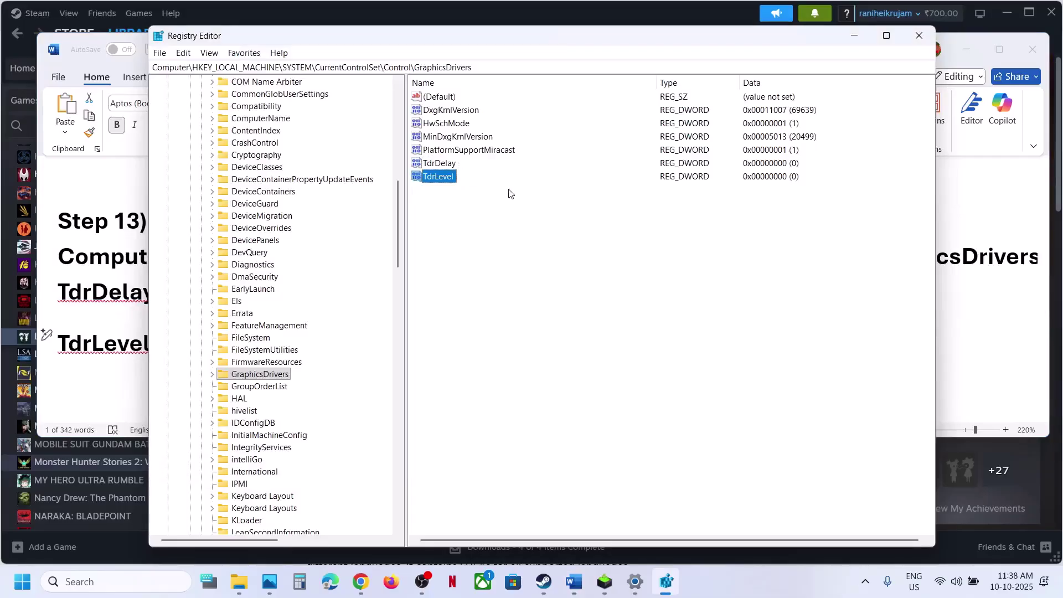
pyautogui.doubleClick(440, 177)
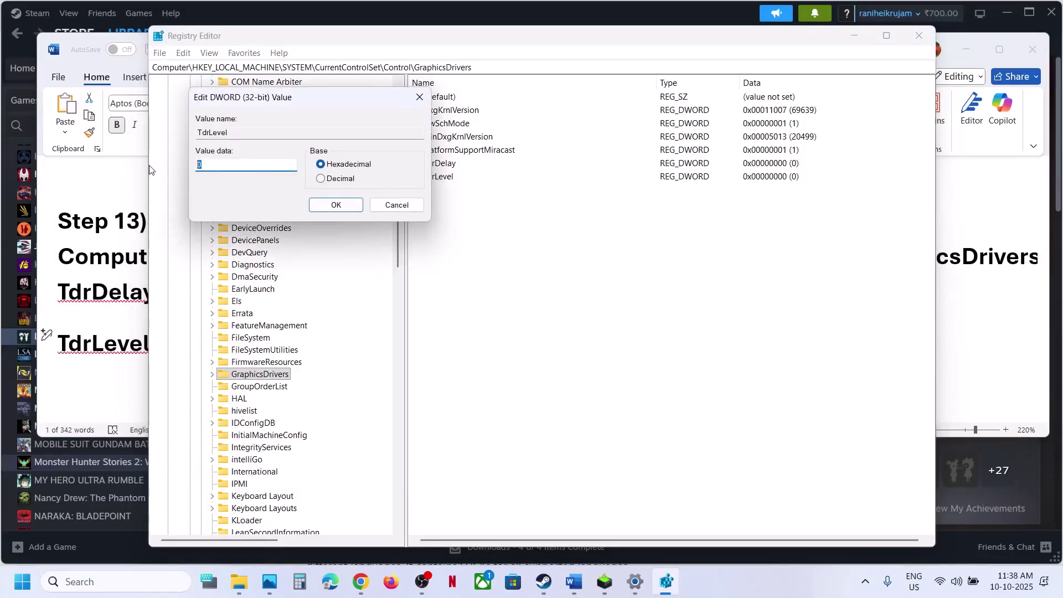
pyautogui.click(335, 204)
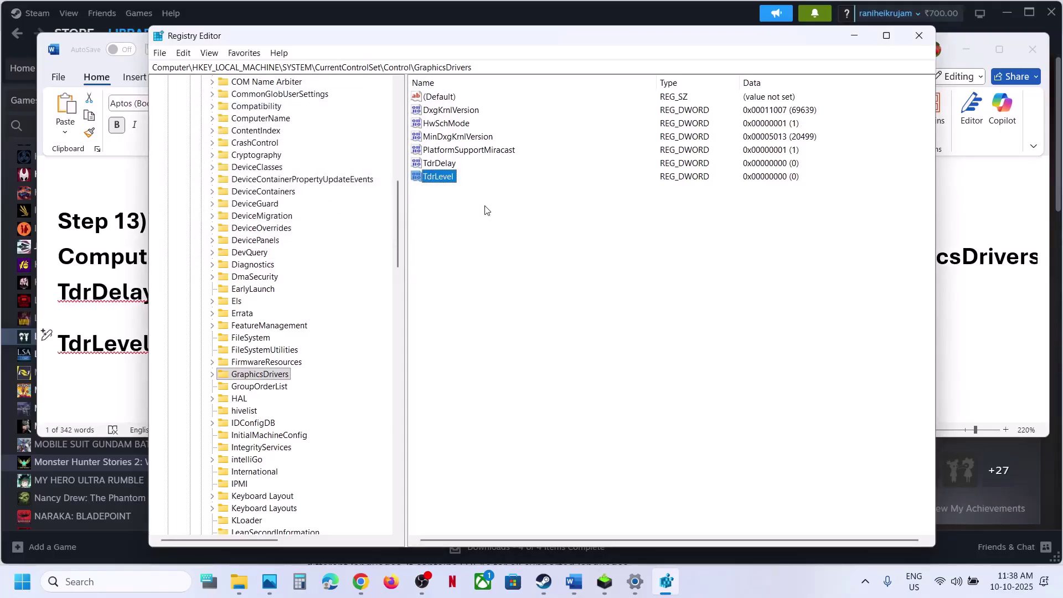
pyautogui.doubleClick(442, 164)
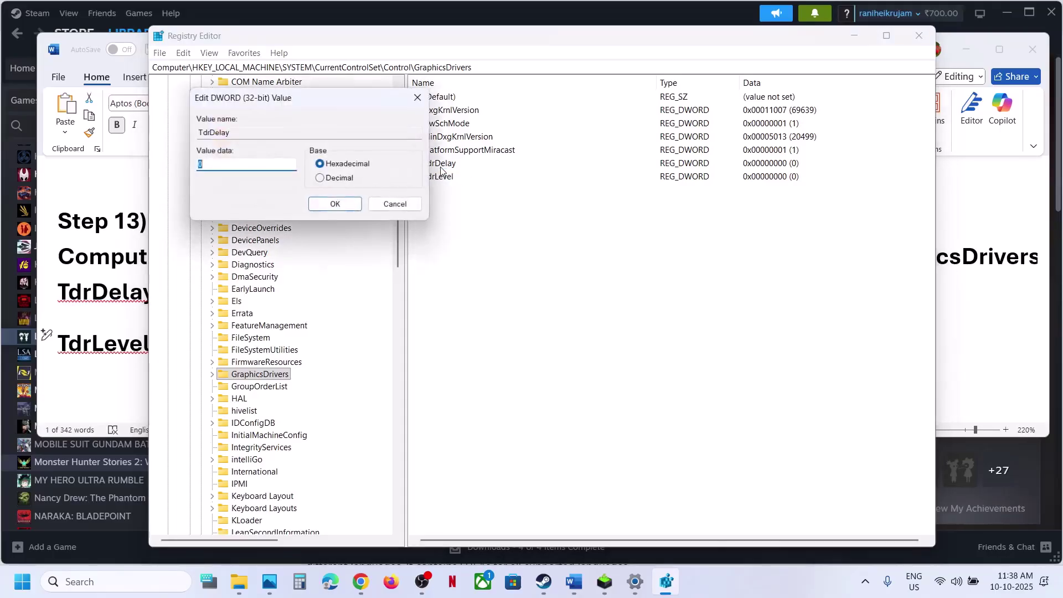
pyautogui.click(324, 178)
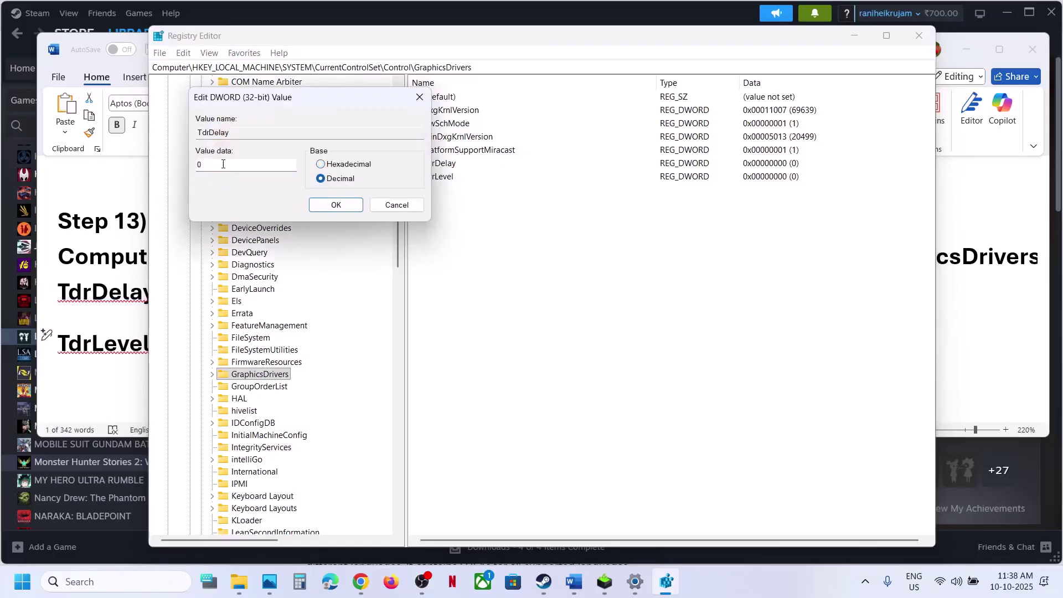
pyautogui.click(382, 207)
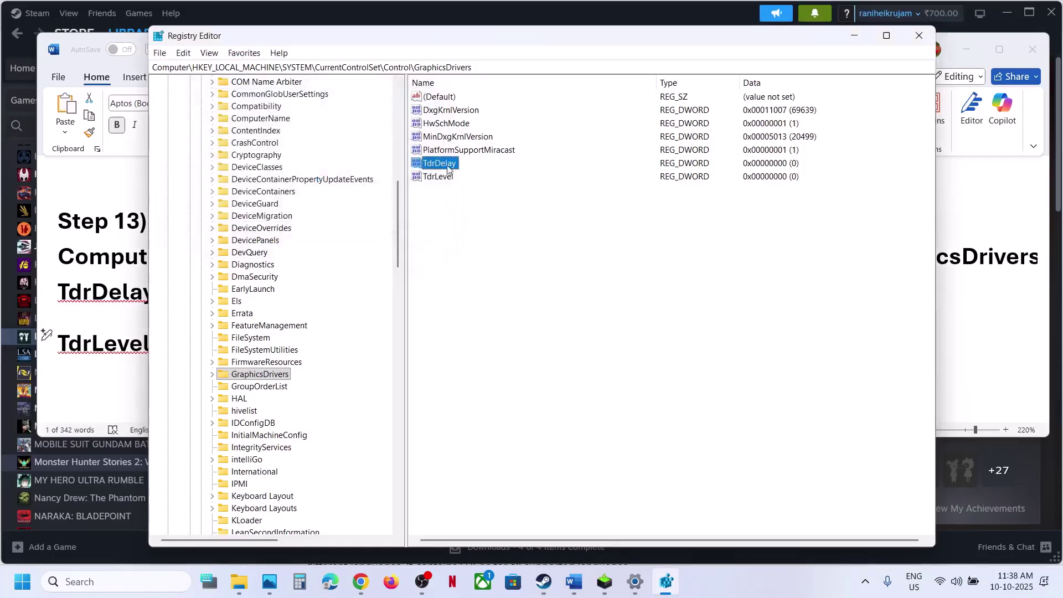
pyautogui.press('super')
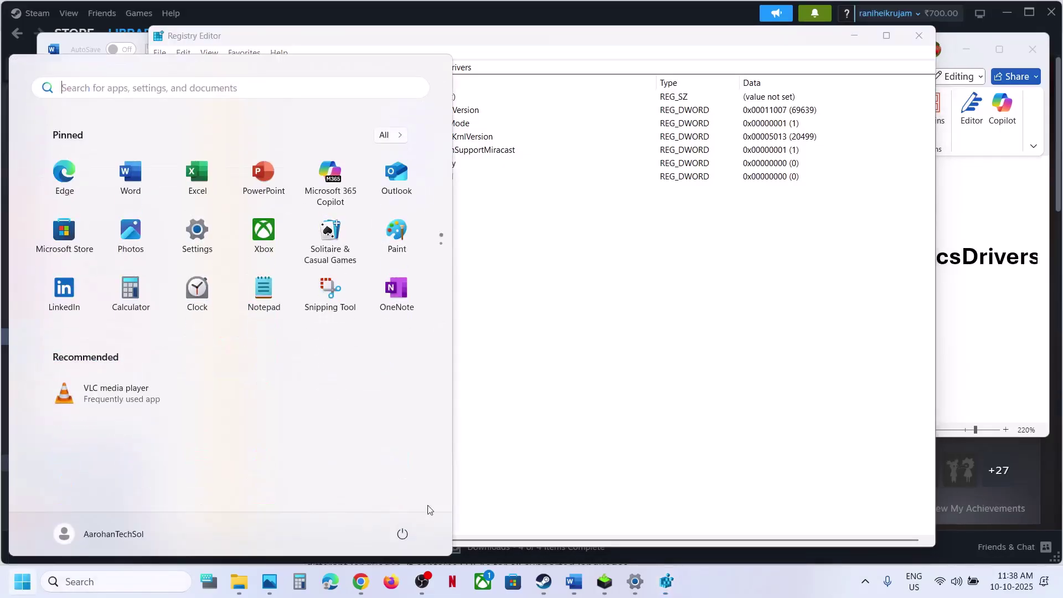
pyautogui.click(402, 533)
pyautogui.click(648, 360)
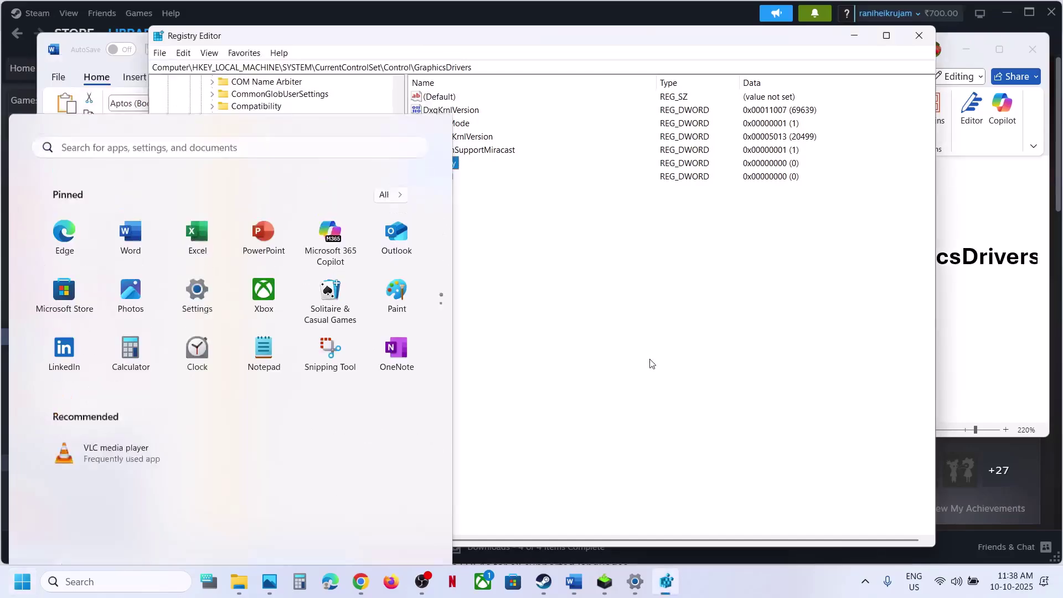
# Step: Close the Registry Editor and open System Properties by searching Windows for "View Advanced system settings", copied from the virtual memory notes
pyautogui.click(919, 37)
pyautogui.scroll(-3, 388, 274)
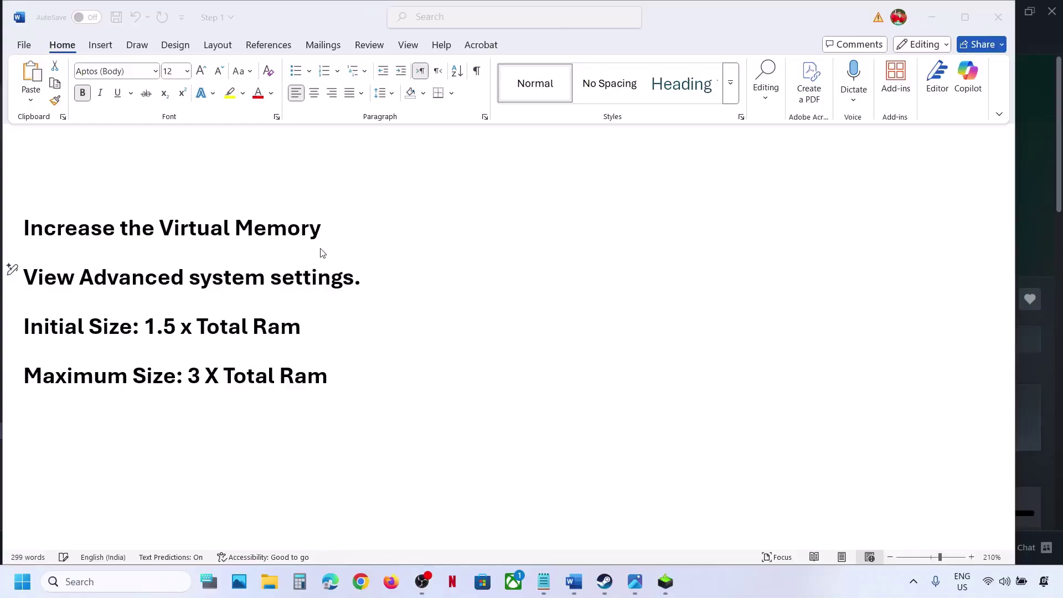
pyautogui.tripleClick(318, 271)
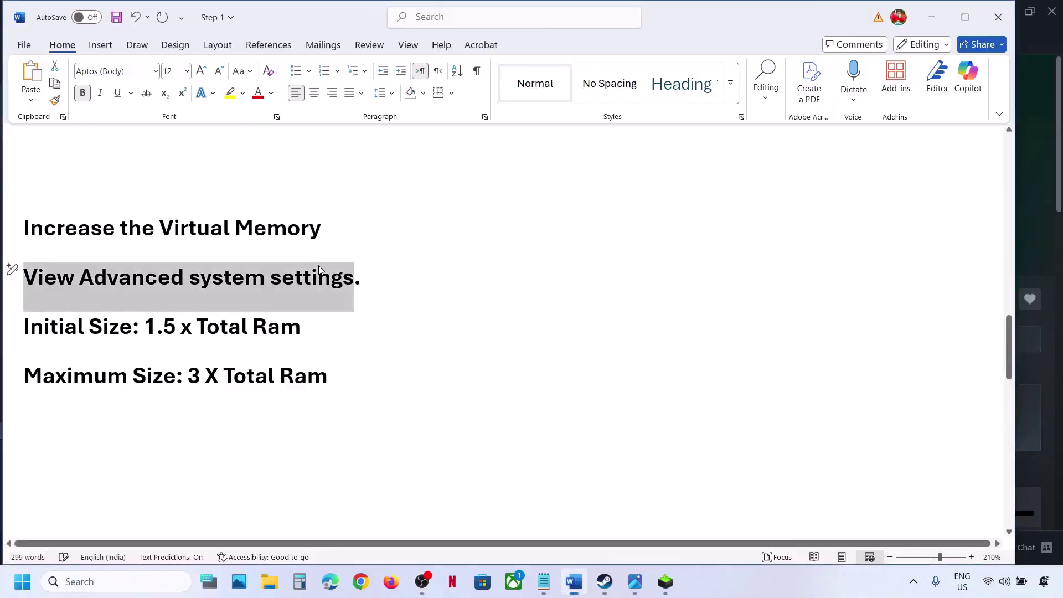
pyautogui.rightClick(198, 290)
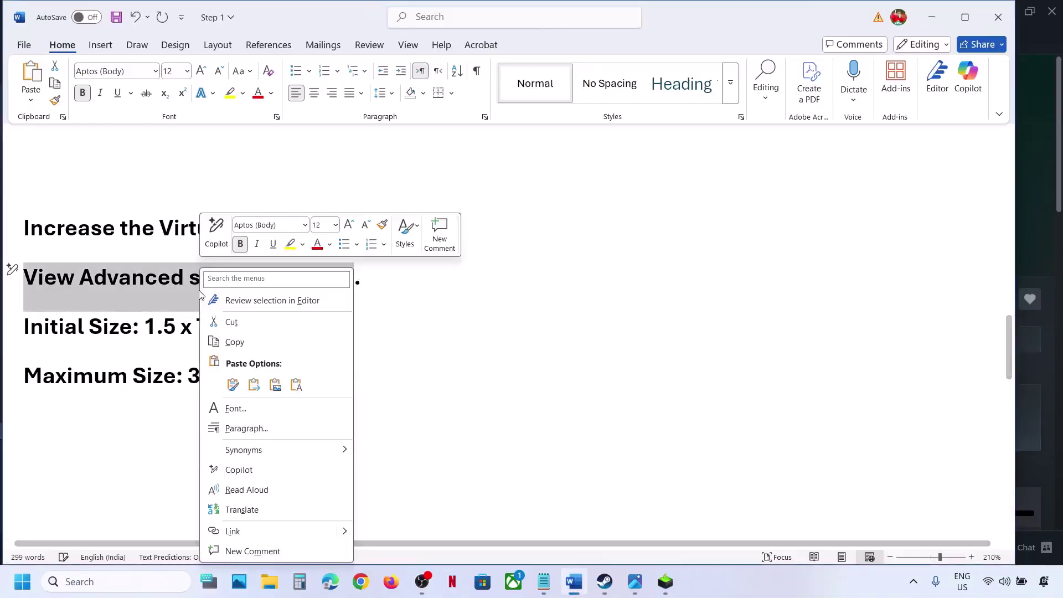
pyautogui.click(249, 342)
pyautogui.click(117, 581)
pyautogui.hotkey('ctrl', 'v')
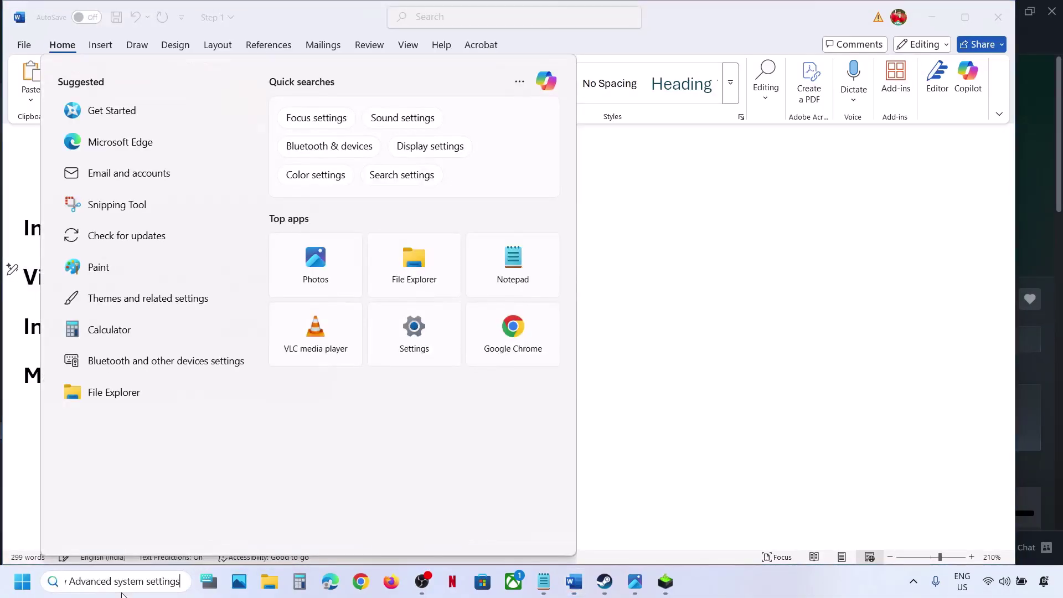
pyautogui.click(176, 162)
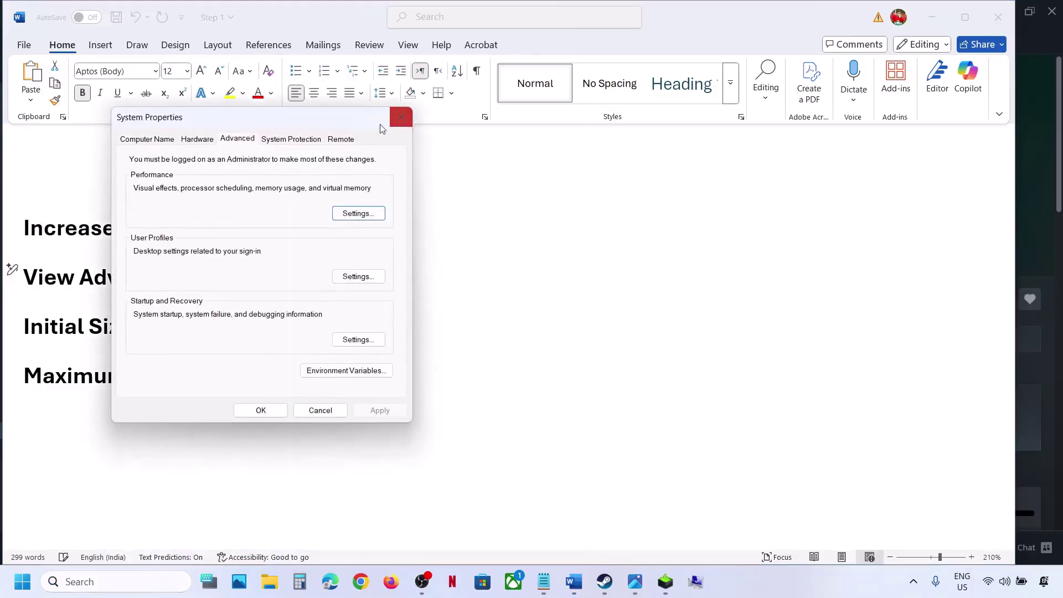
# Step: Open the Virtual Memory settings from the advanced performance options, disable automatic paging file management, and choose a custom size for drive C:
pyautogui.moveTo(311, 118); pyautogui.dragTo(868, 172)
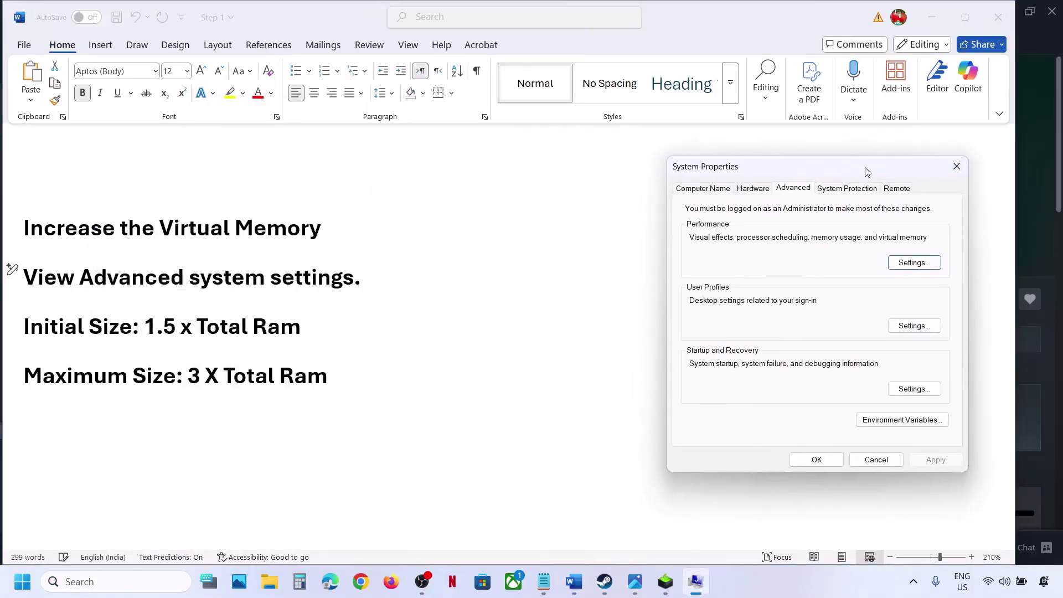
pyautogui.click(930, 265)
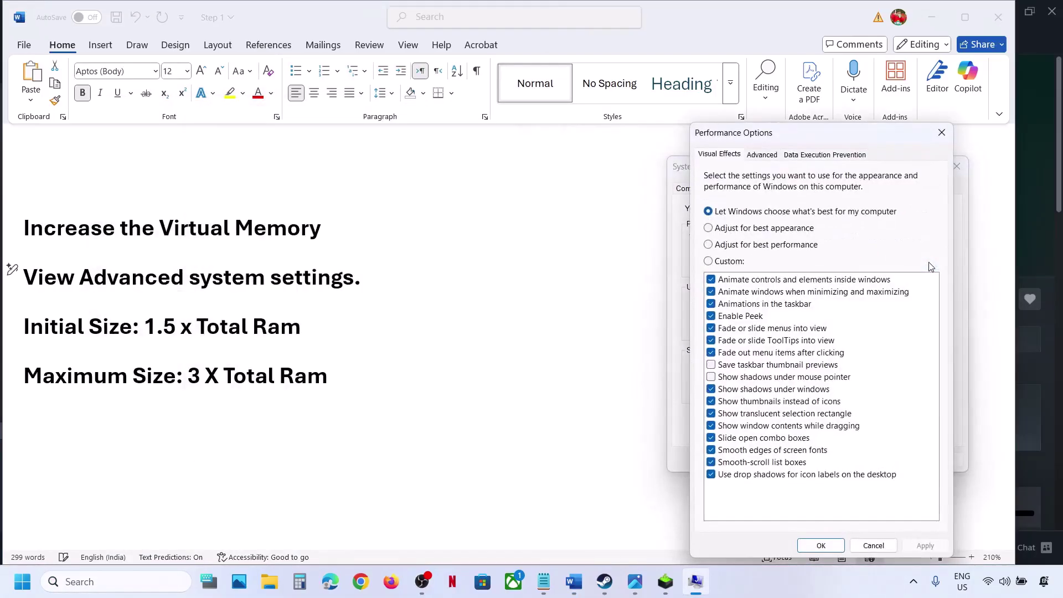
pyautogui.click(760, 156)
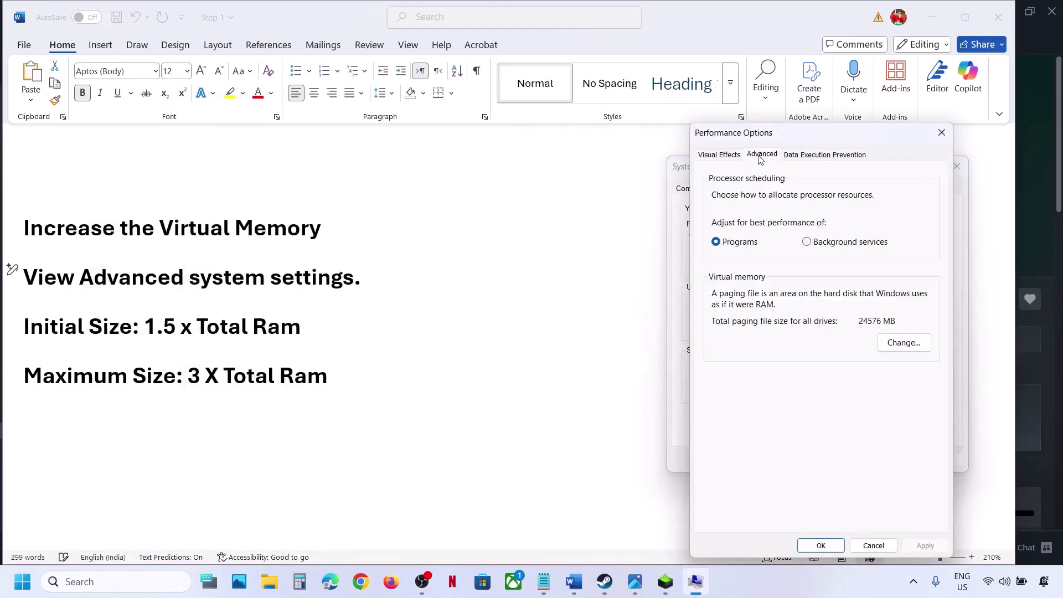
pyautogui.click(903, 342)
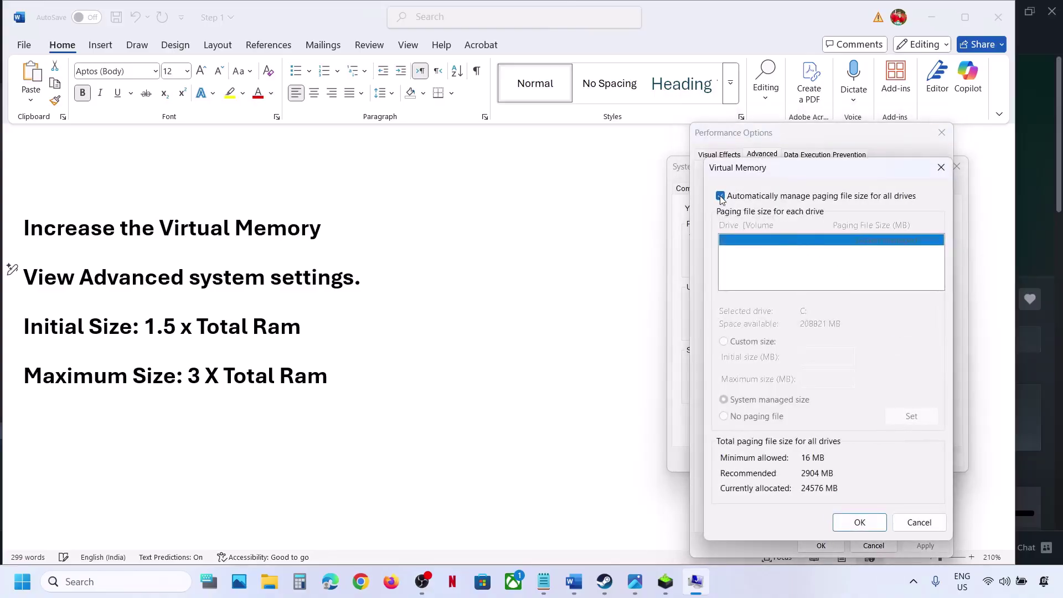
pyautogui.click(720, 196)
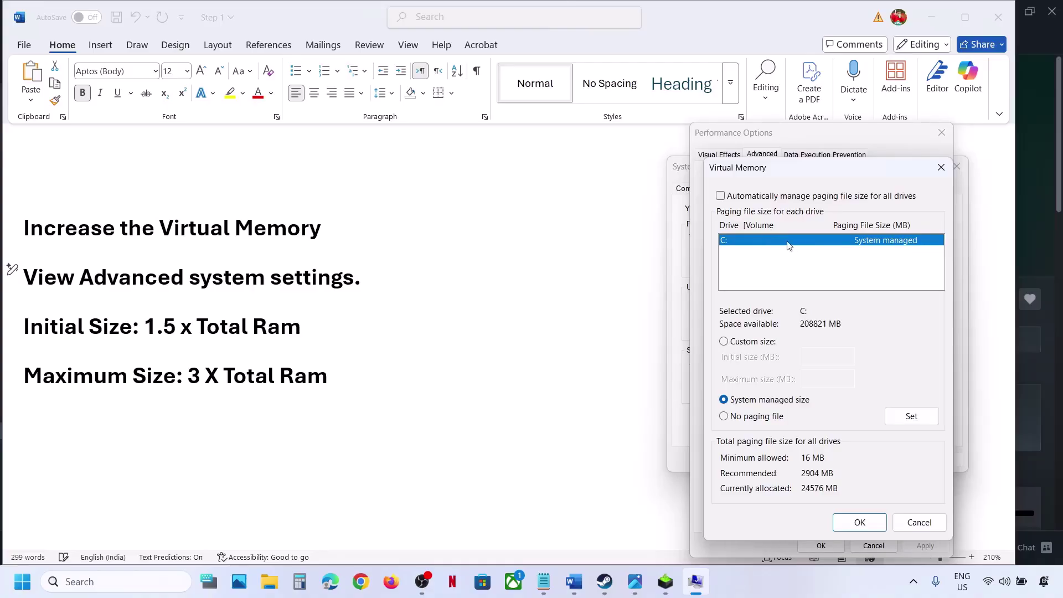
pyautogui.click(729, 342)
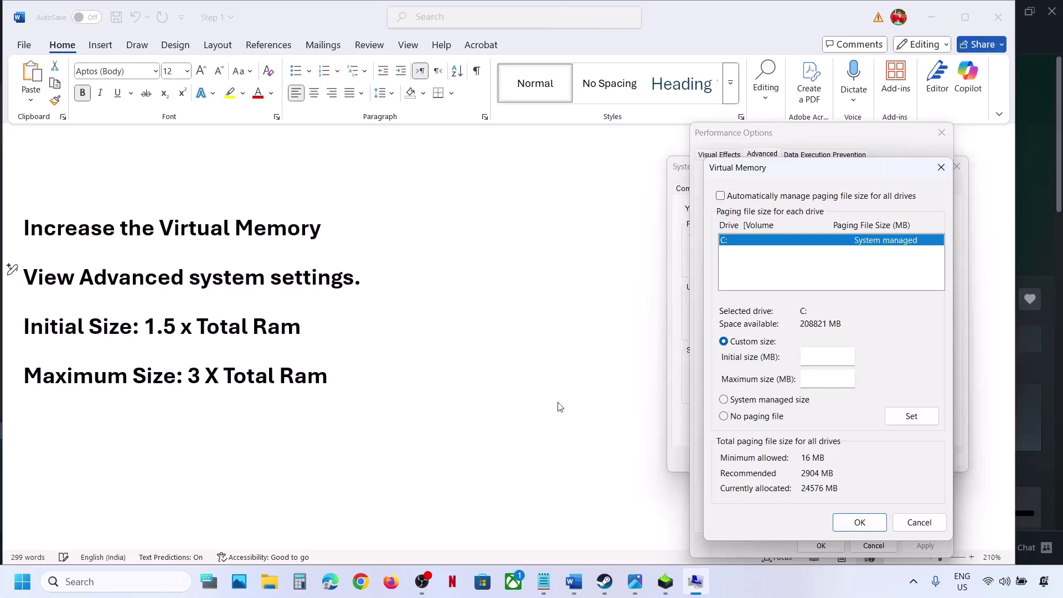
# Step: Check the installed RAM in the device specifications on the Windows Settings About page, then close Settings
pyautogui.press('super+i')
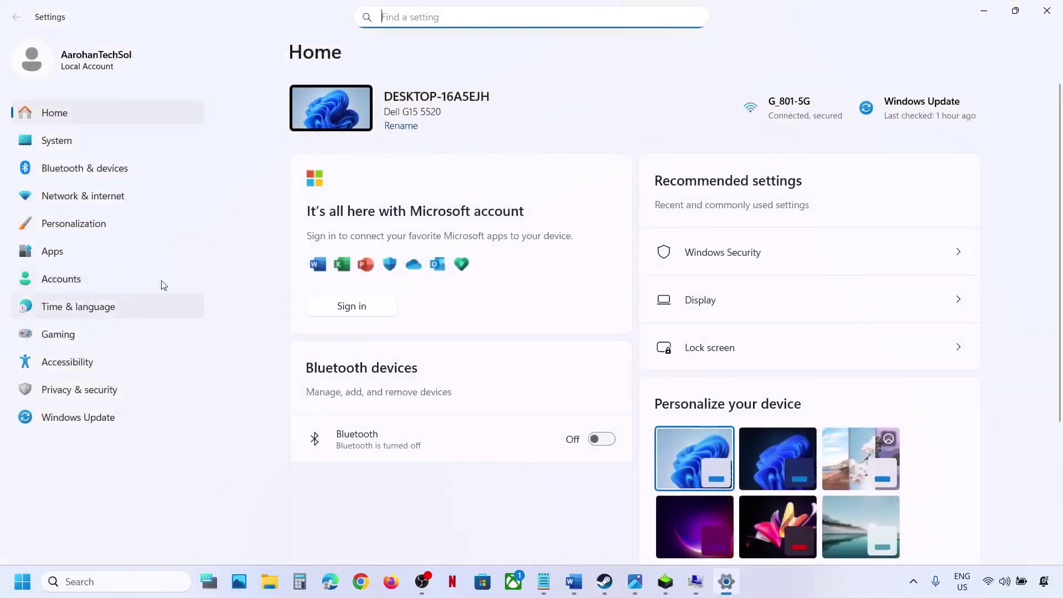
pyautogui.click(77, 144)
pyautogui.scroll(-2, 455, 448)
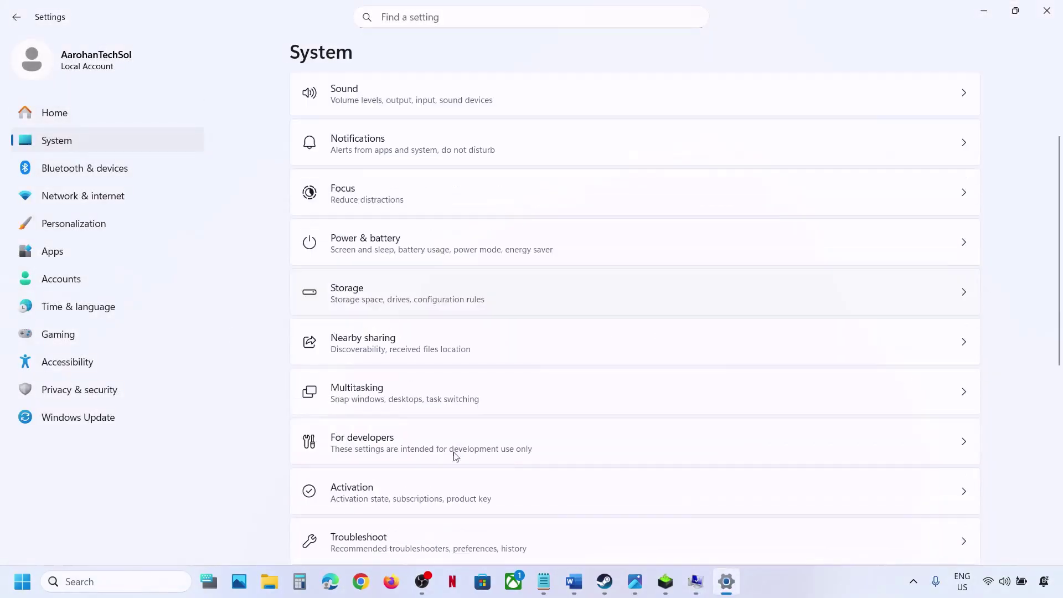
pyautogui.scroll(-7, 418, 510)
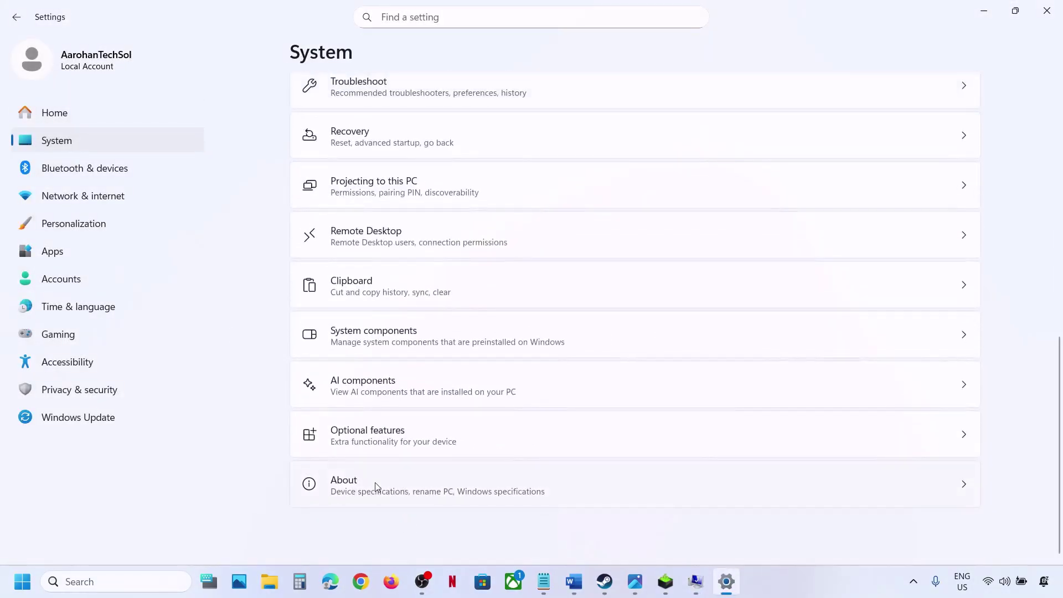
pyautogui.click(374, 482)
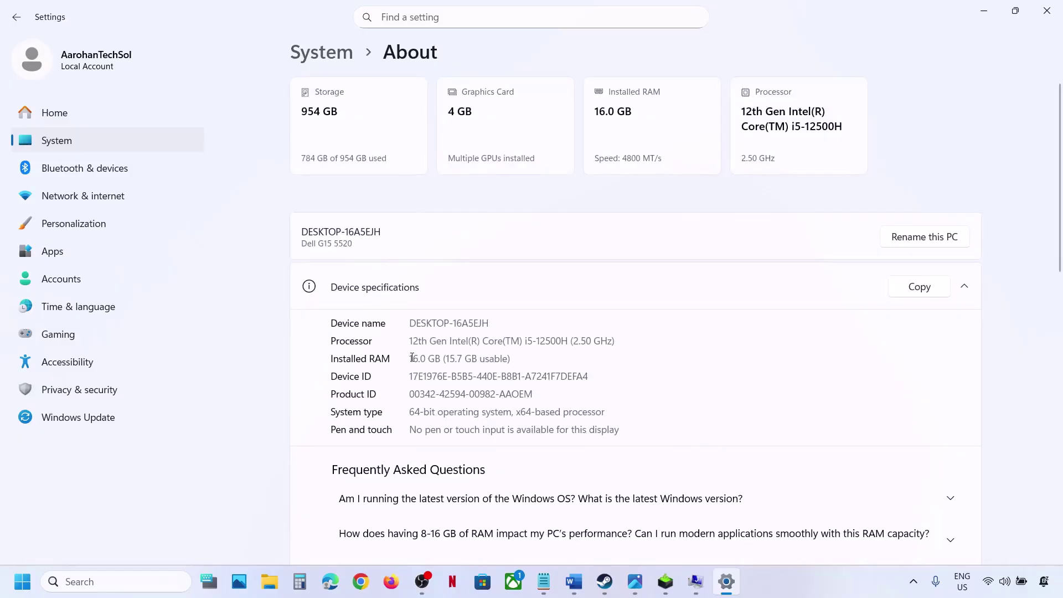
pyautogui.moveTo(412, 357); pyautogui.dragTo(441, 358)
pyautogui.click(1046, 11)
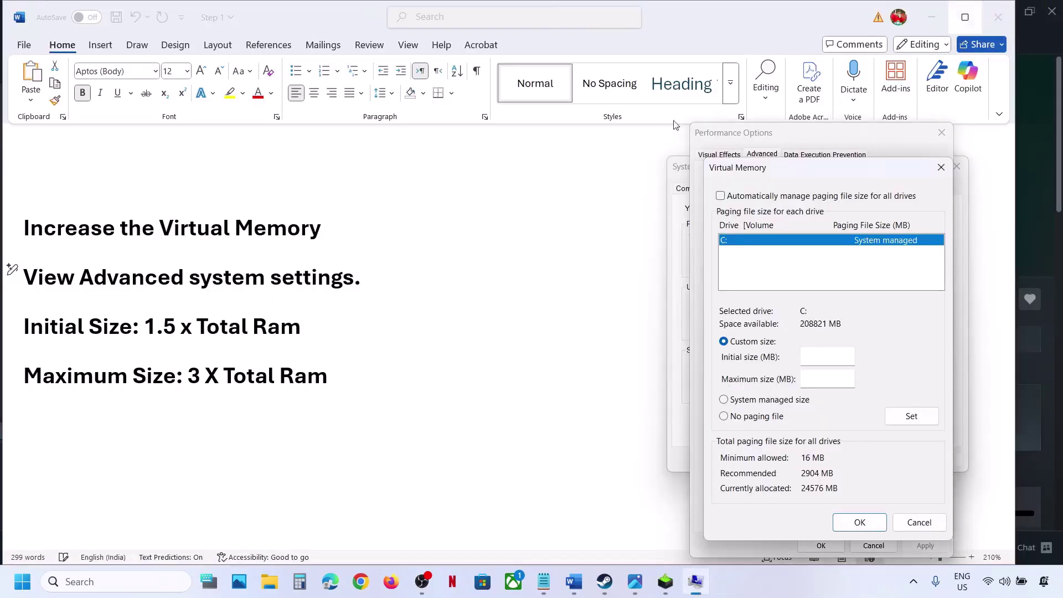
# Step: Calculate 16 × 1024 × 1.5 in Calculator and set the paging file's initial size to 24576 MB
pyautogui.click(300, 582)
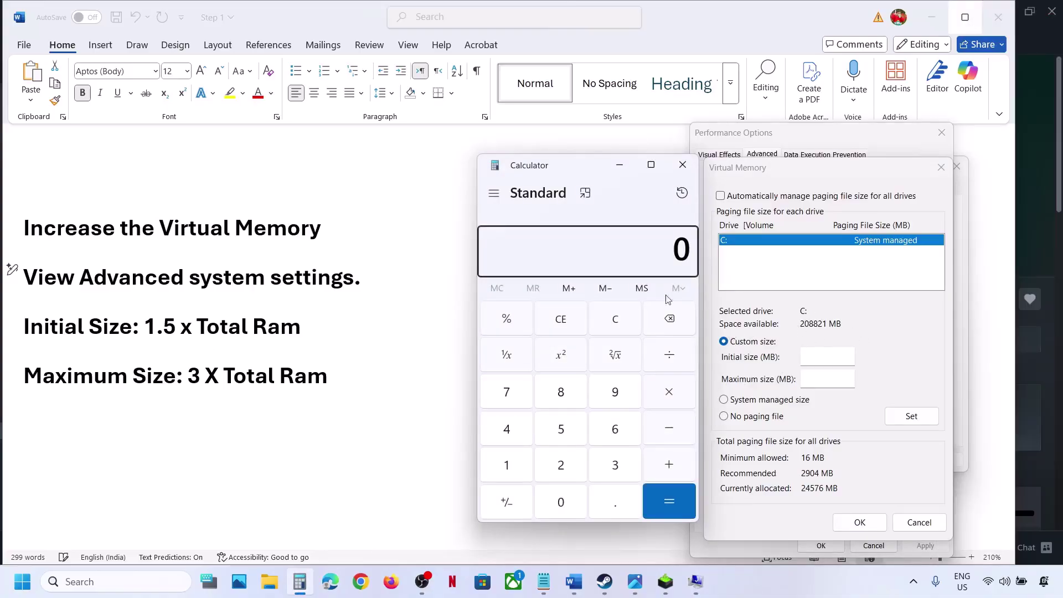
pyautogui.click(618, 324)
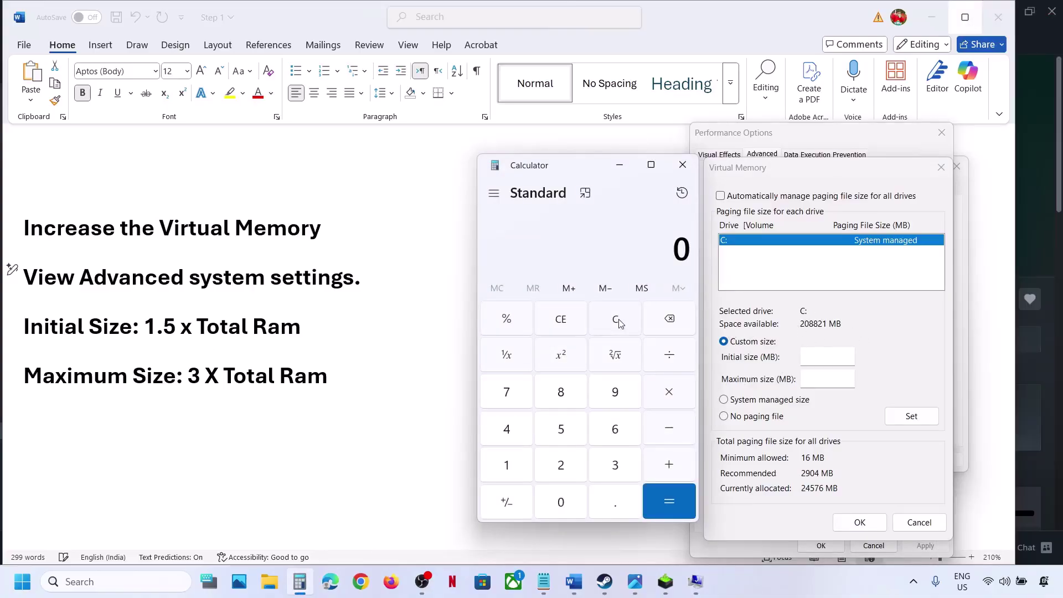
pyautogui.write('16 × 1,024')
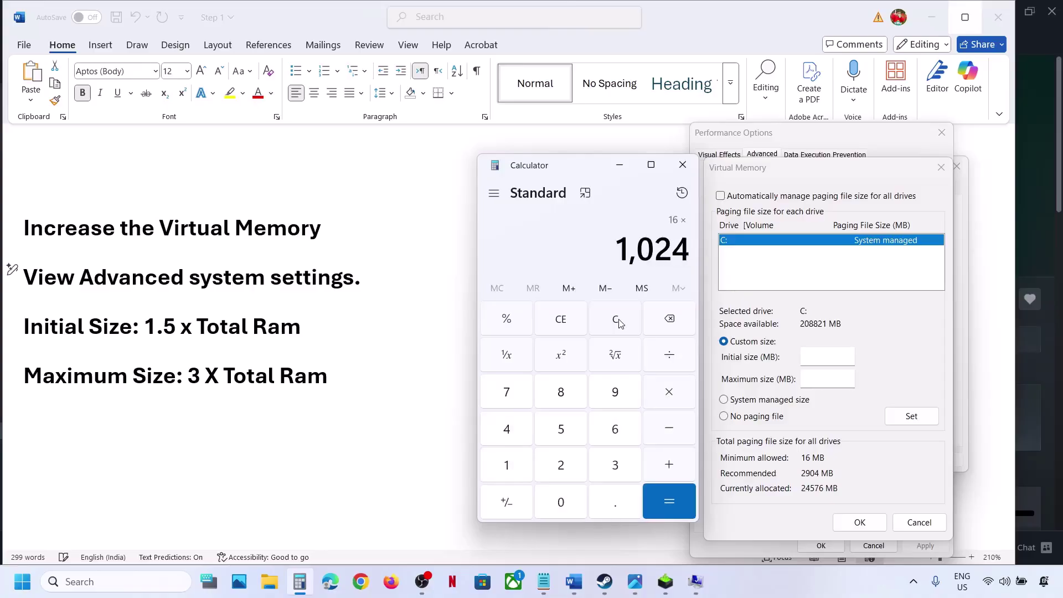
pyautogui.press('Return')
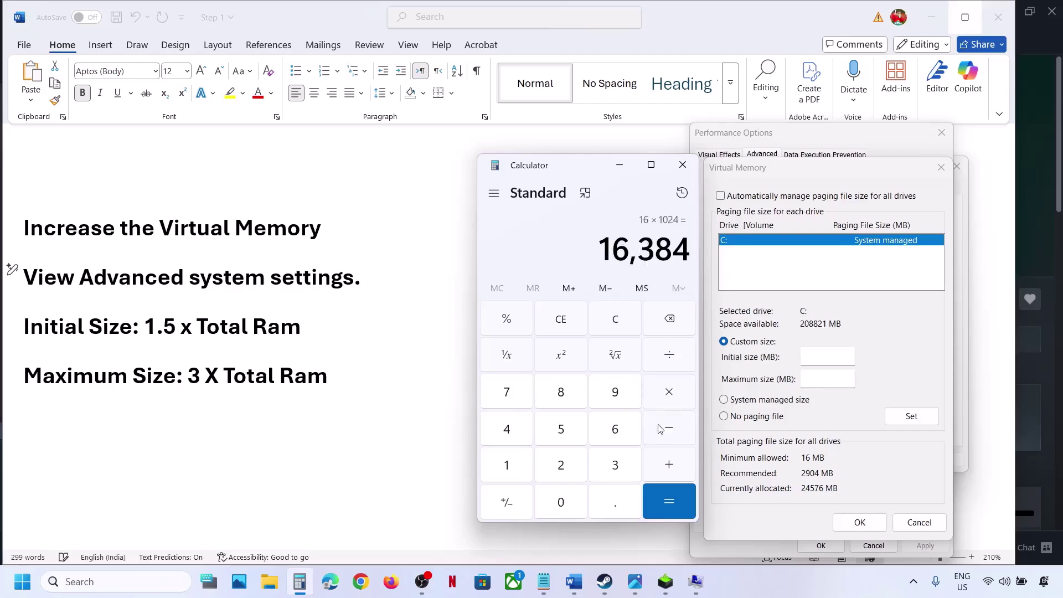
pyautogui.click(669, 394)
pyautogui.write('1.5')
pyautogui.press('Return')
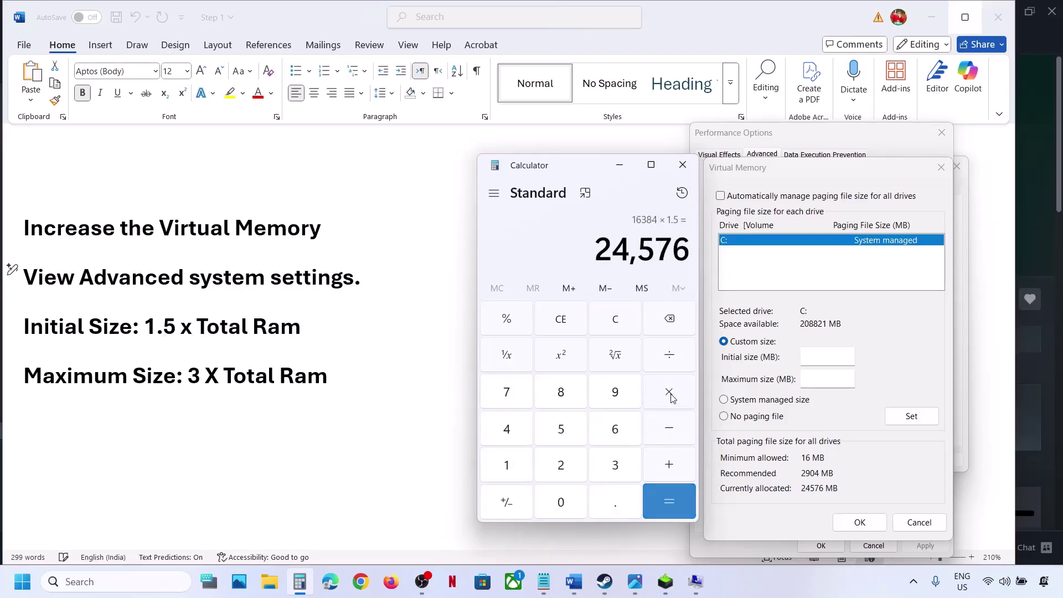
pyautogui.click(821, 359)
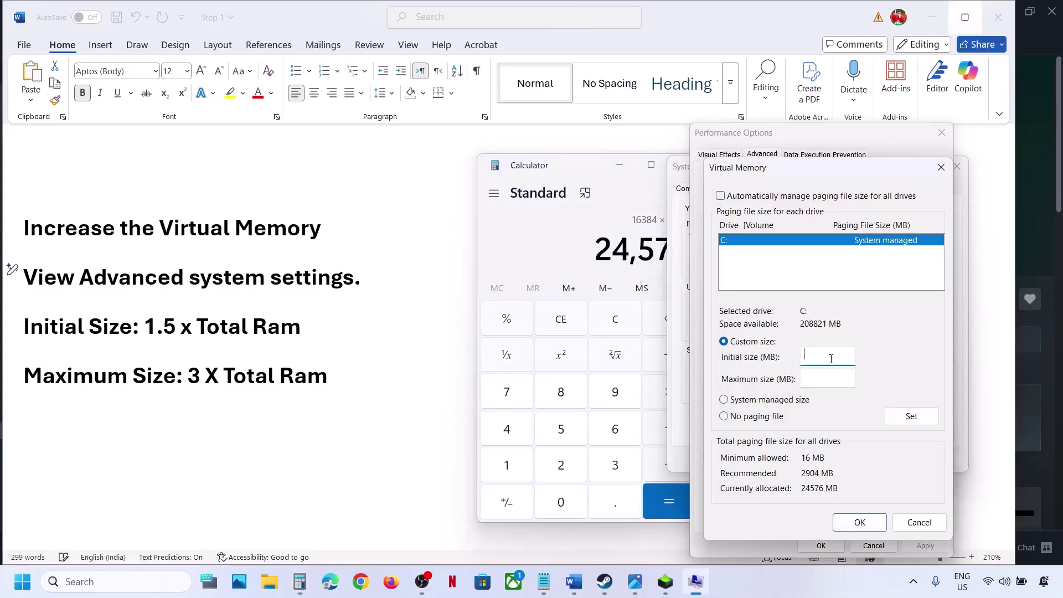
pyautogui.write('24576')
# Step: Calculate 16 × 1024 × 3 in Calculator and set the paging file's maximum size to 49152 MB
pyautogui.click(828, 384)
pyautogui.click(616, 318)
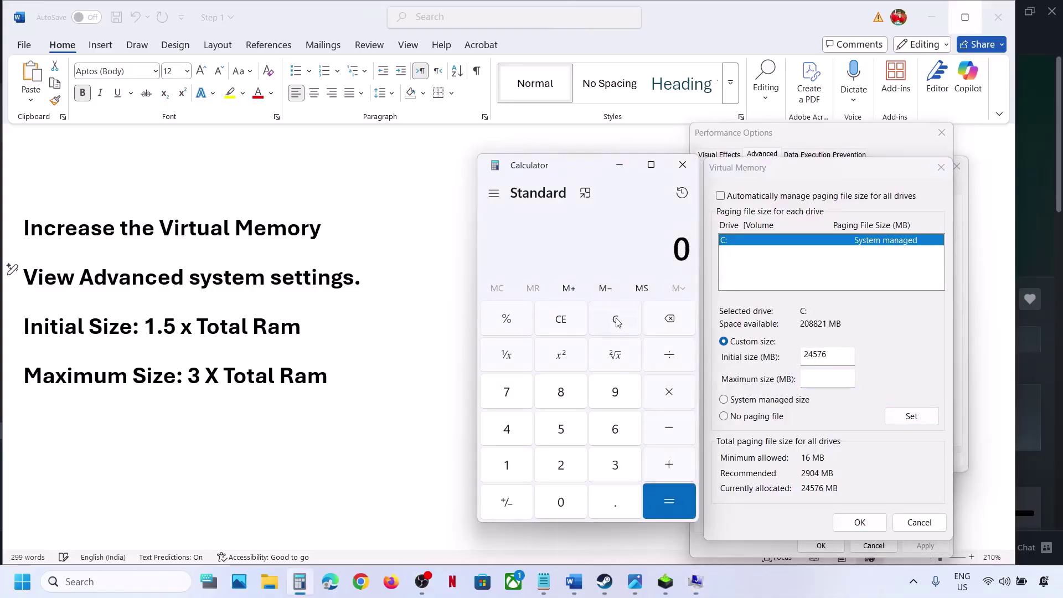
pyautogui.write('16 × 1024')
pyautogui.press('Return')
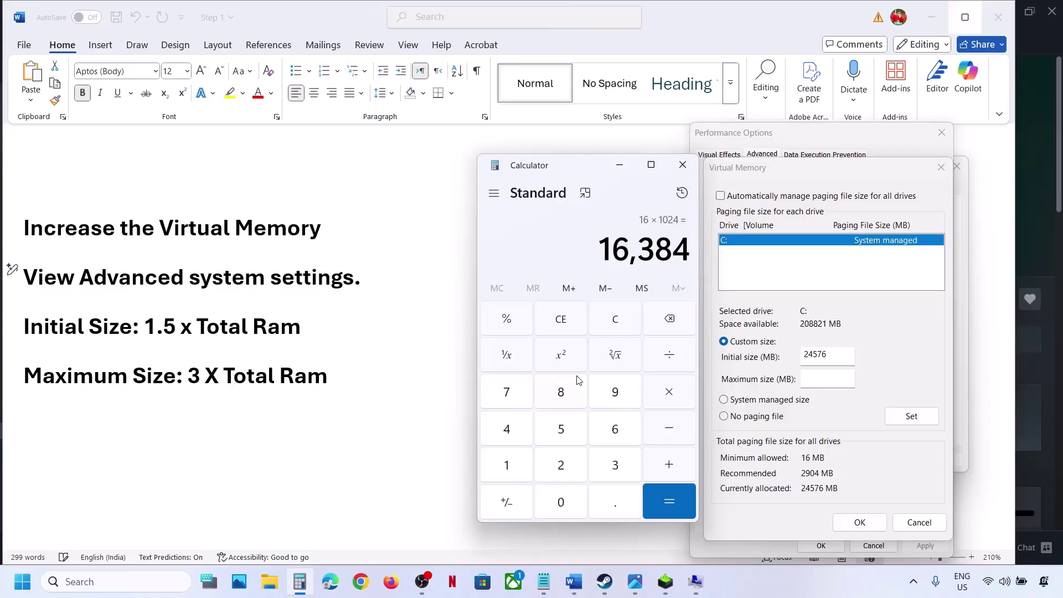
pyautogui.click(674, 403)
pyautogui.press('3')
pyautogui.press('Return')
pyautogui.click(820, 375)
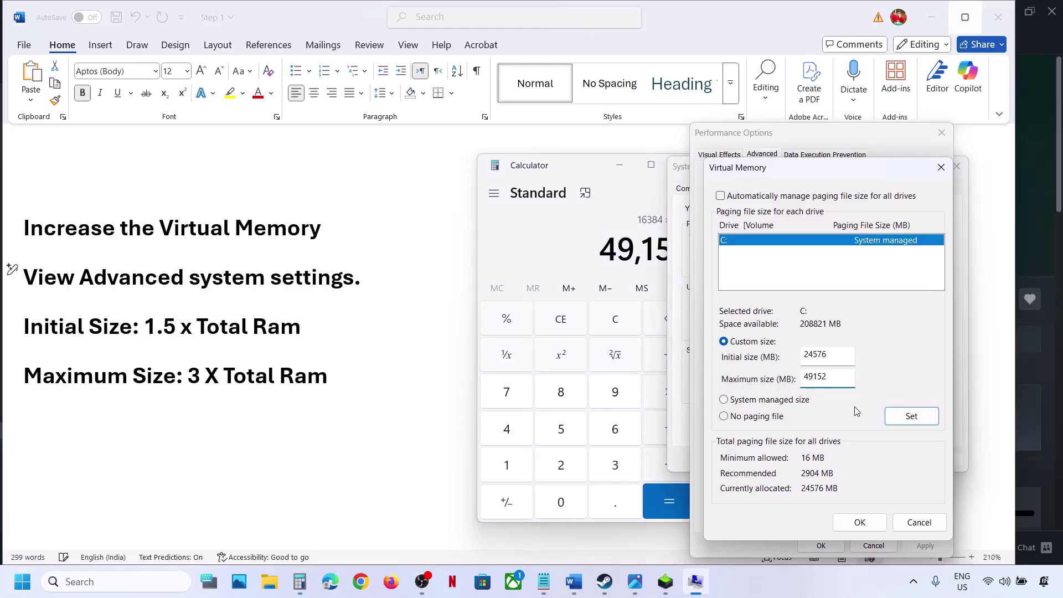
# Step: Apply the custom paging file size to drive C: and confirm the virtual memory, performance and system dialogs
pyautogui.click(914, 420)
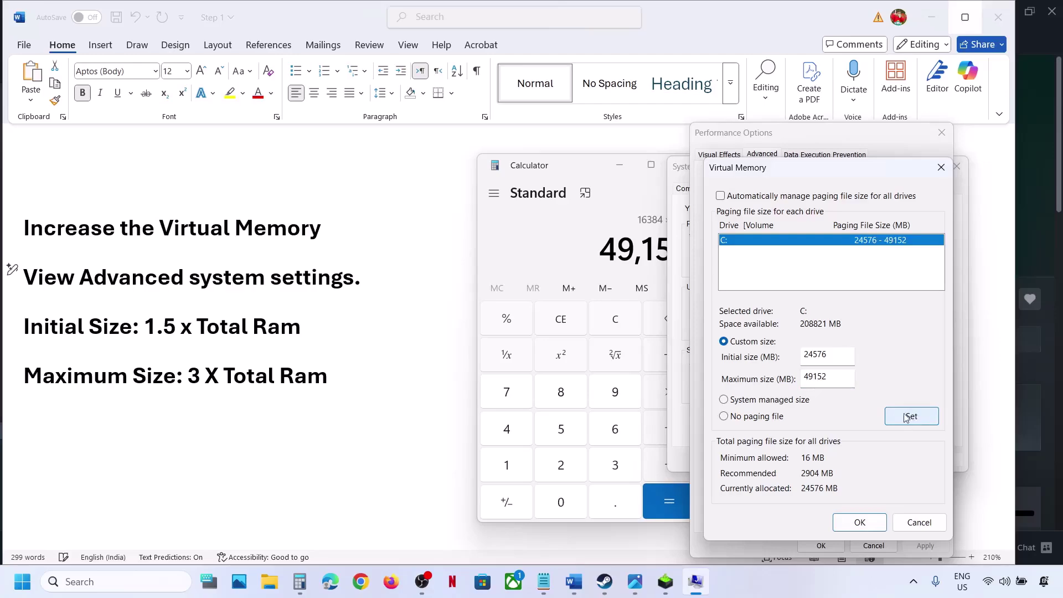
pyautogui.click(865, 520)
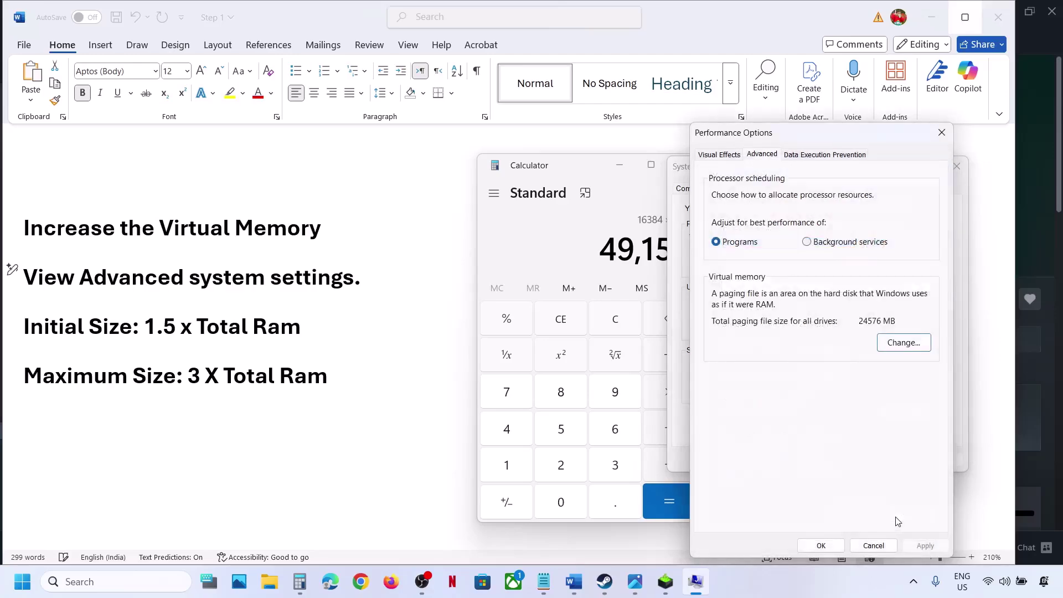
pyautogui.click(820, 545)
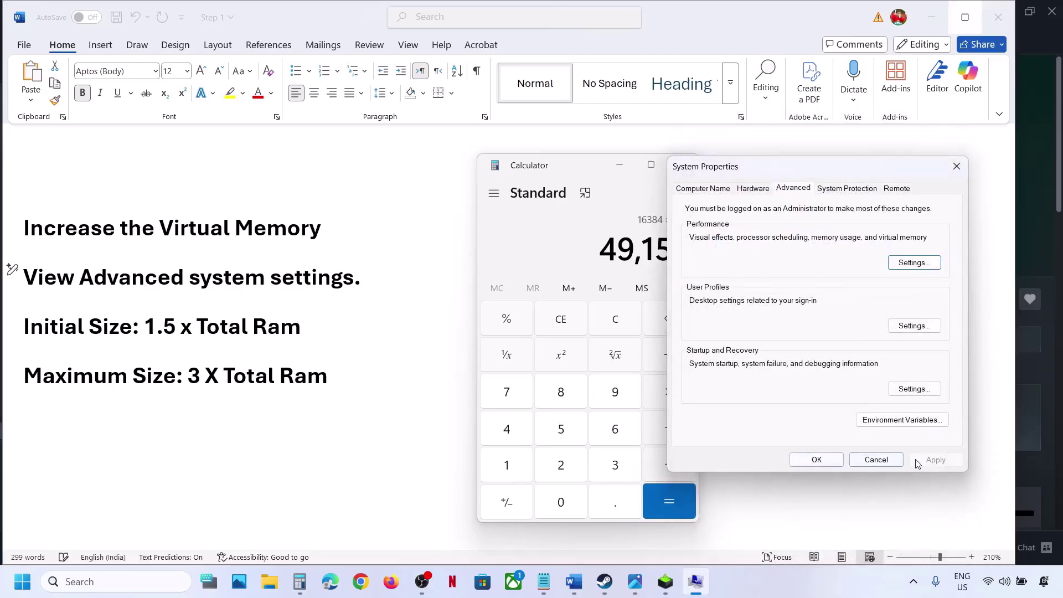
pyautogui.click(817, 460)
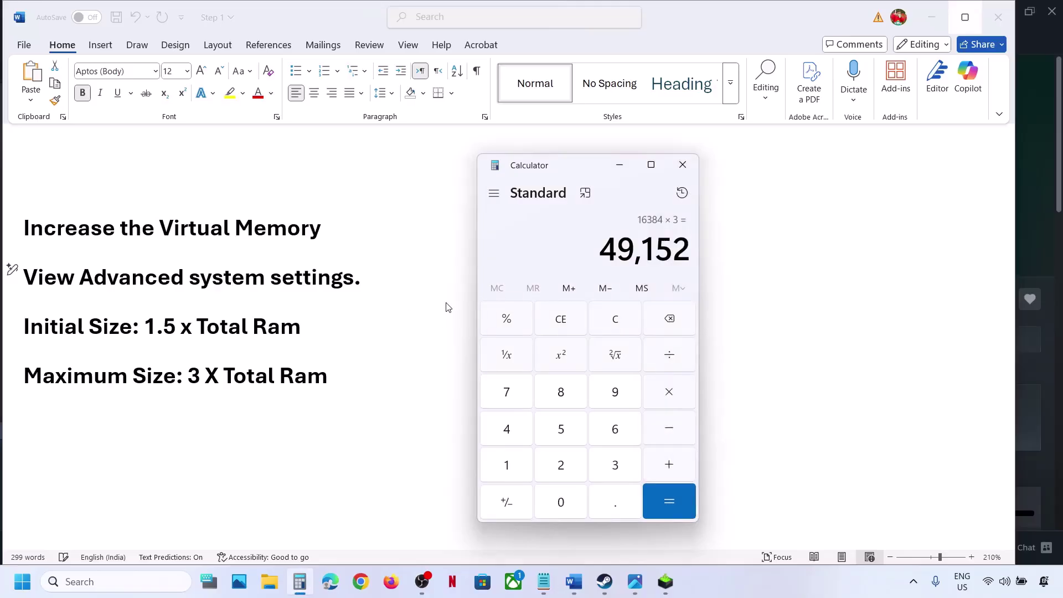
# Step: Reopen the Virtual Memory settings by searching Windows for "View Advanced system settings", copied from the notes, and opening the advanced performance options
pyautogui.tripleClick(354, 277)
pyautogui.hotkey('ctrl', 'c')
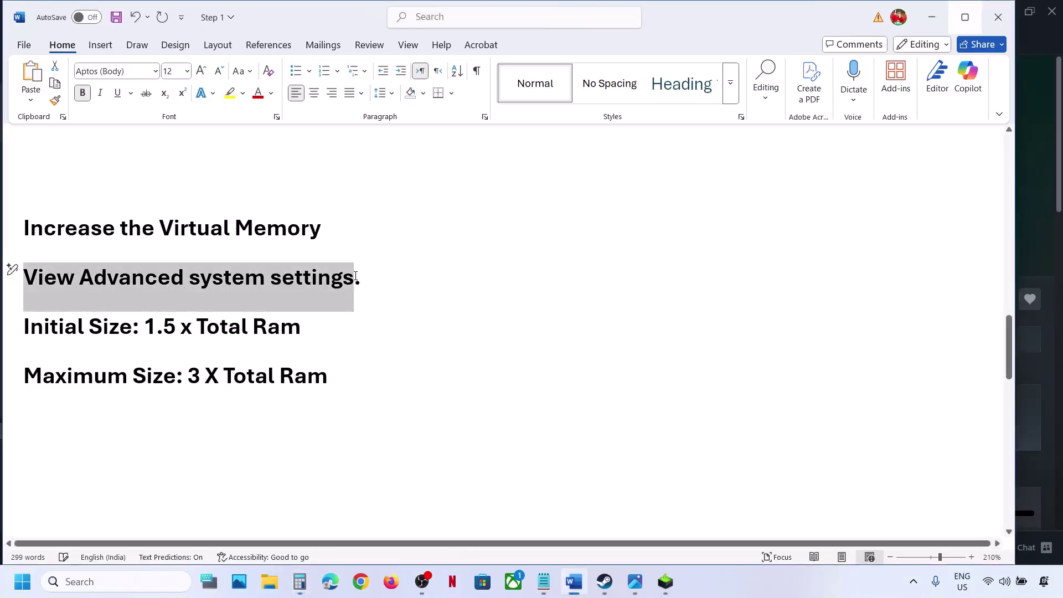
pyautogui.click(116, 581)
pyautogui.hotkey('ctrl', 'v')
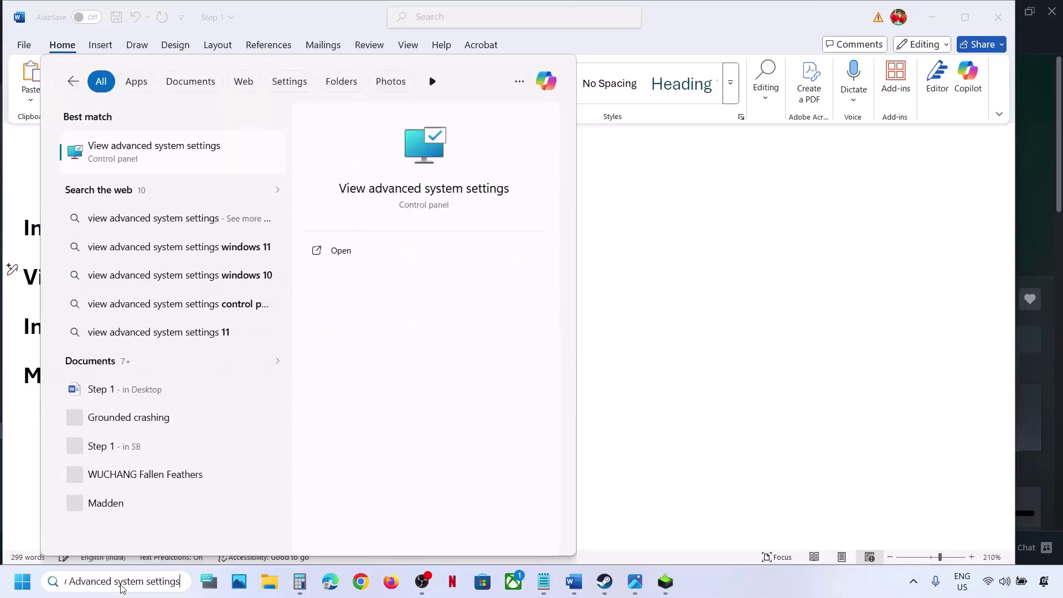
pyautogui.click(159, 158)
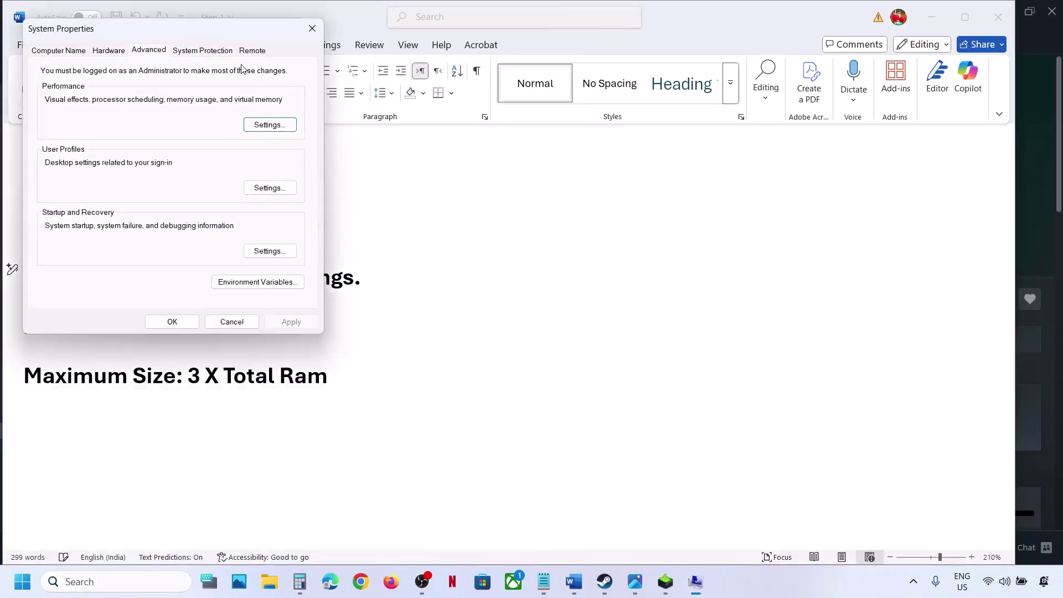
pyautogui.click(258, 126)
pyautogui.click(126, 103)
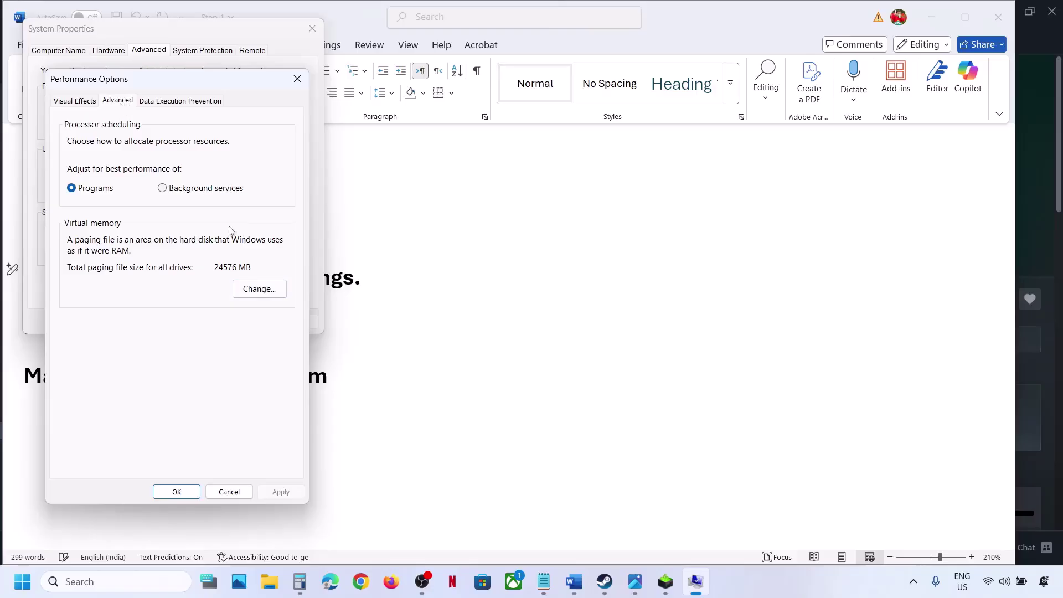
pyautogui.click(258, 290)
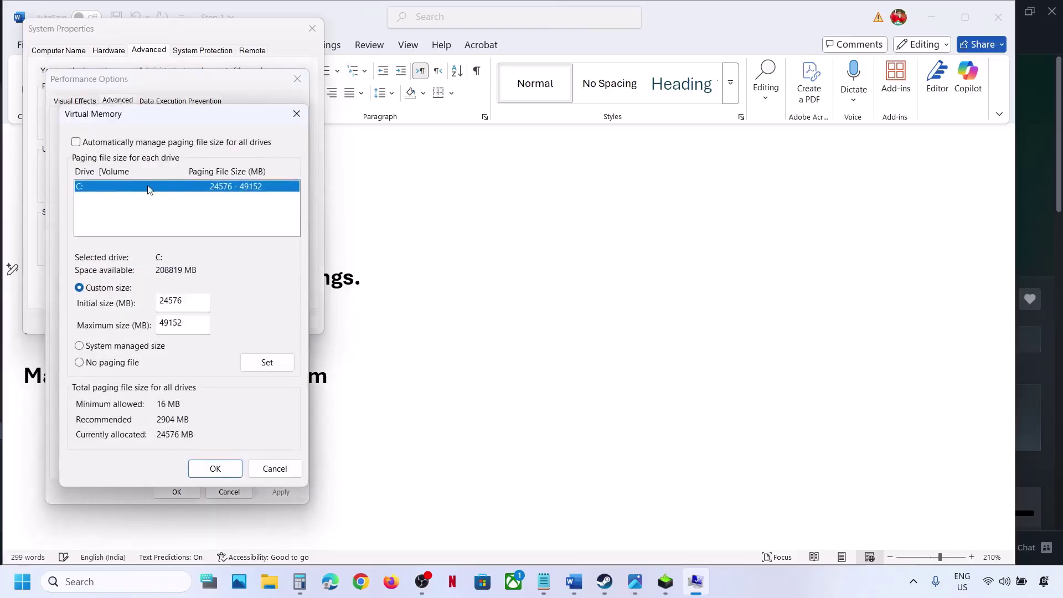
# Step: Set drive C:'s paging file to System managed size, confirm all dialogs, and dismiss the restart prompt without restarting
pyautogui.click(82, 346)
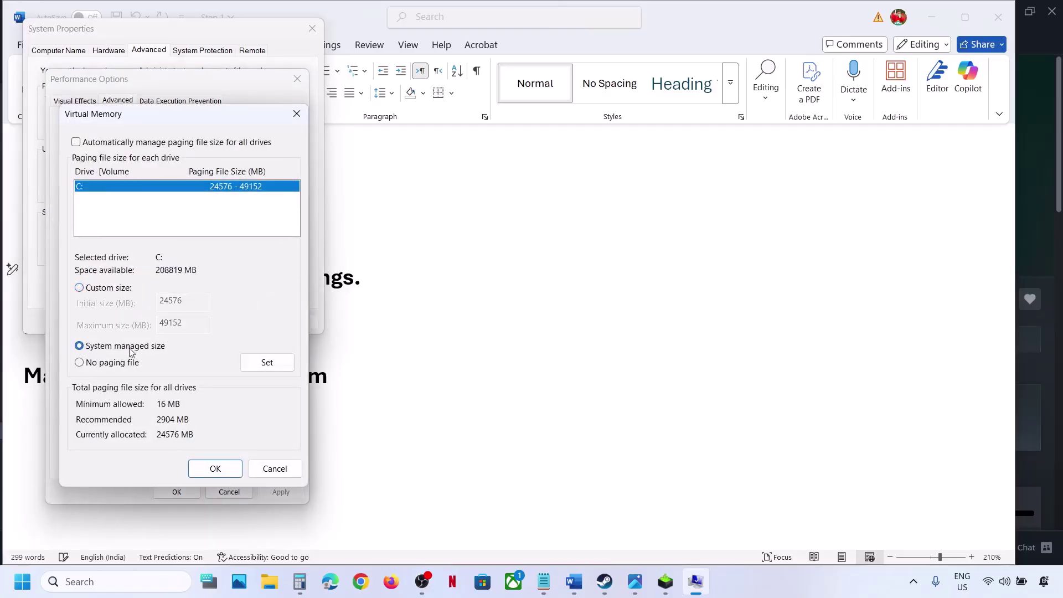
pyautogui.click(266, 362)
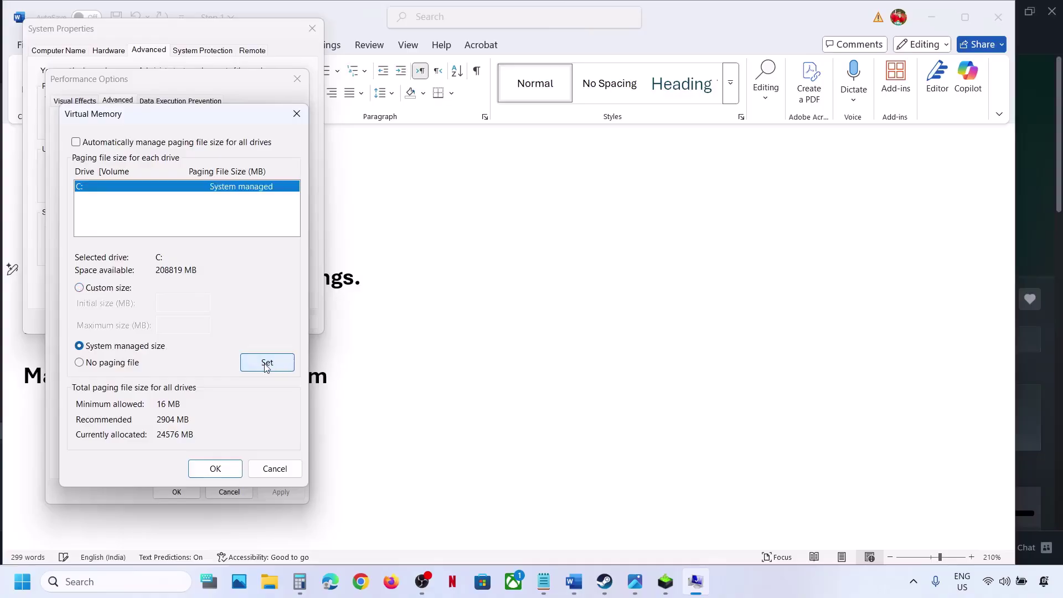
pyautogui.click(222, 471)
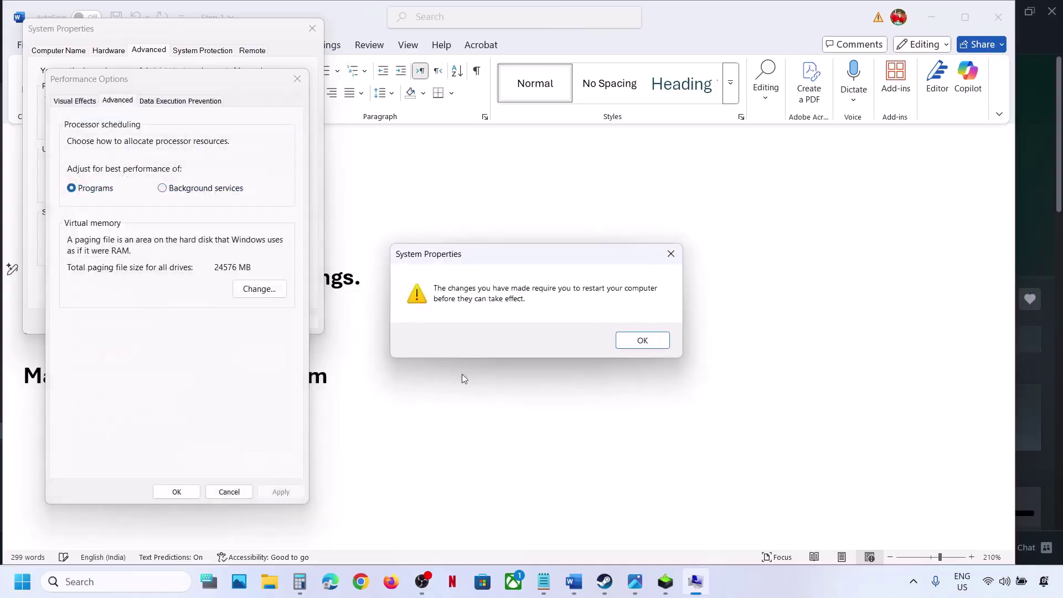
pyautogui.click(642, 338)
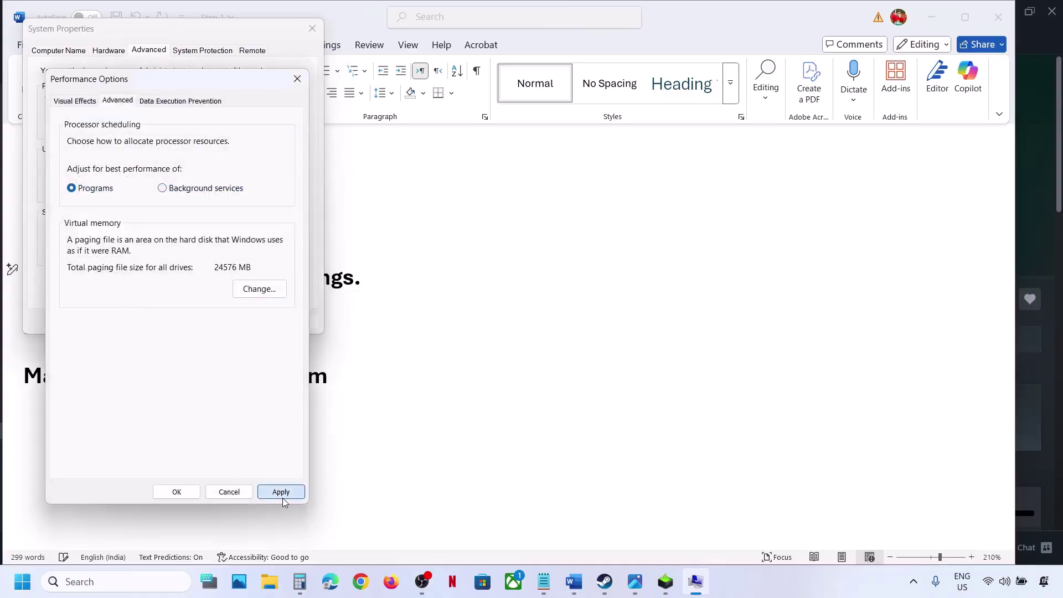
pyautogui.click(188, 495)
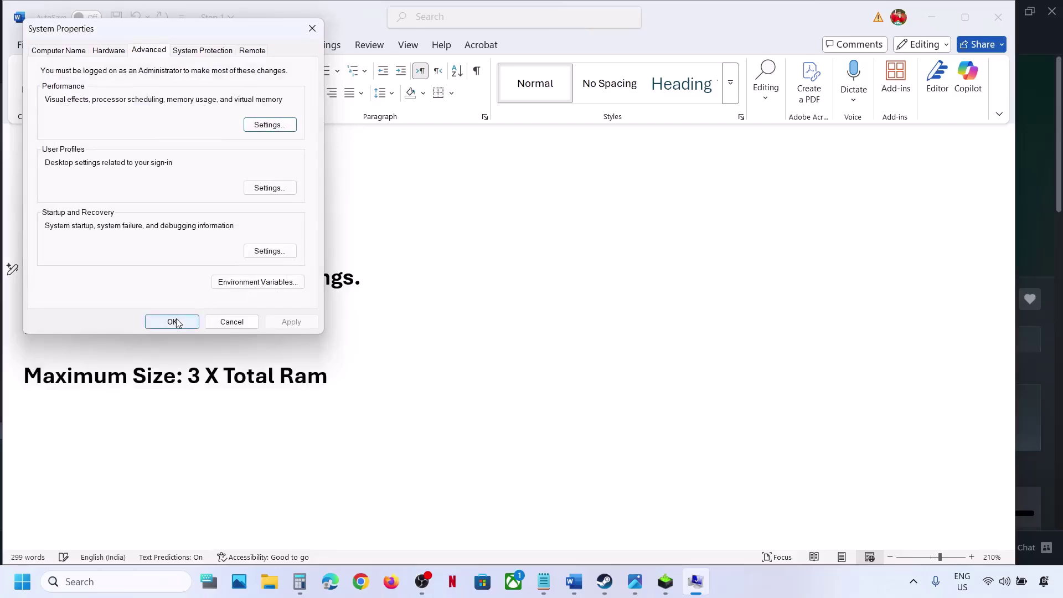
pyautogui.click(176, 321)
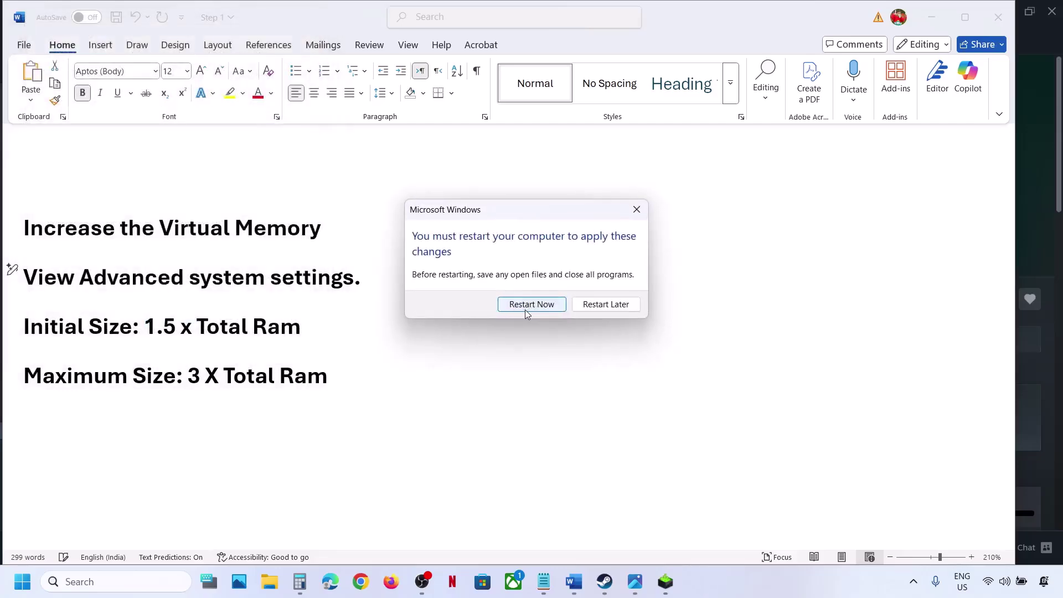
pyautogui.click(637, 209)
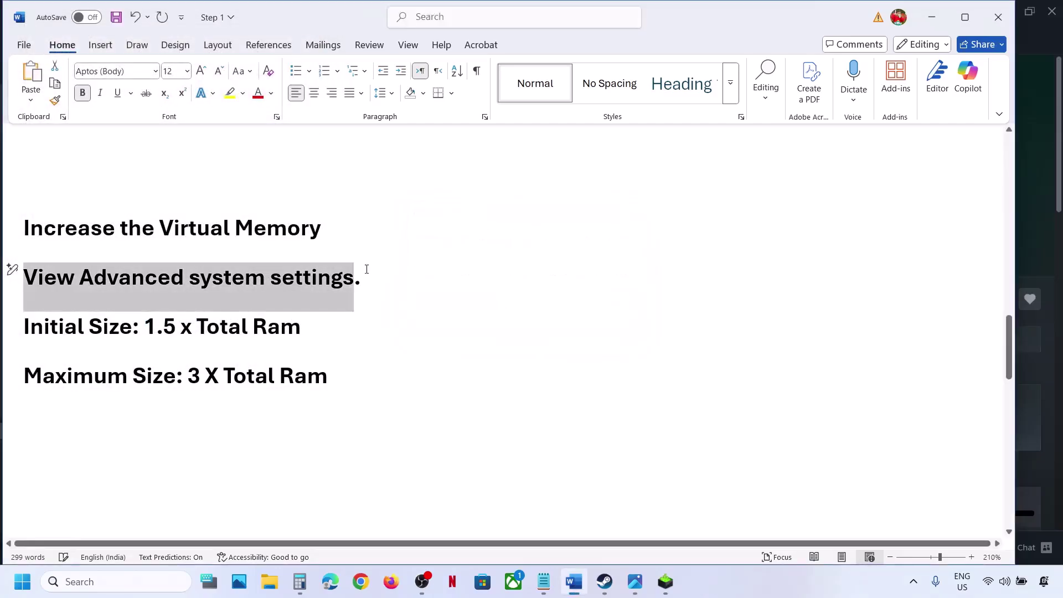
# Step: Reopen the Virtual Memory settings through Windows search and enable automatic paging file management for all drives, confirming every dialog
pyautogui.click(114, 580)
pyautogui.hotkey('ctrl', 'v')
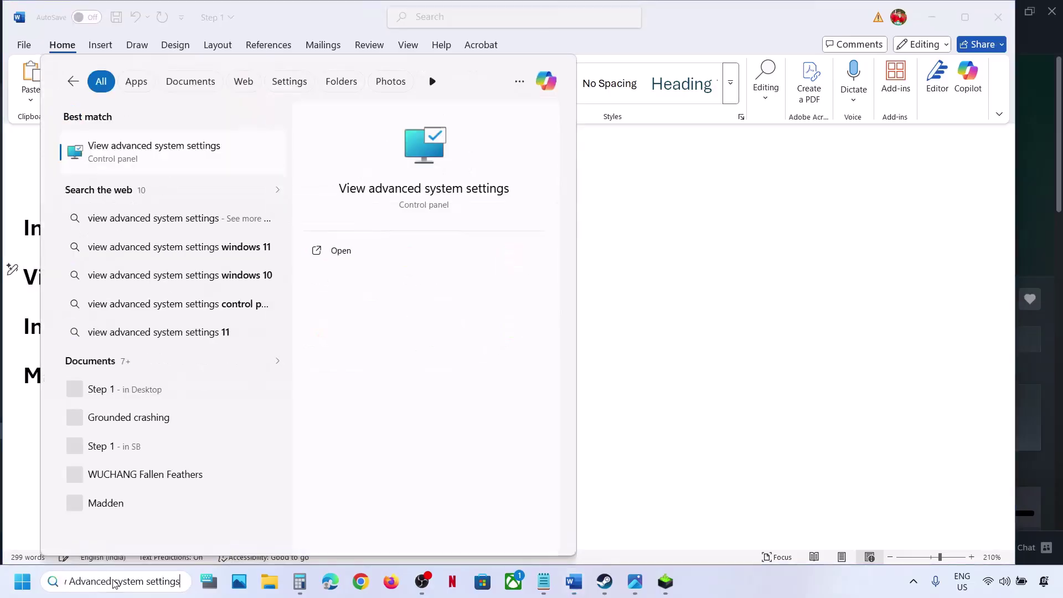
pyautogui.click(119, 149)
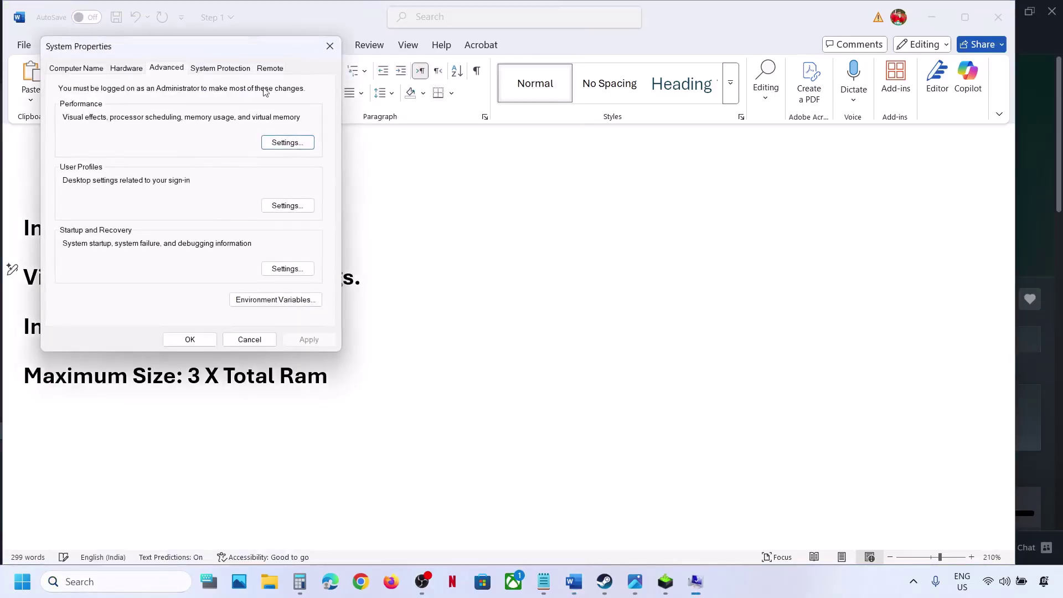
pyautogui.click(277, 144)
pyautogui.click(142, 121)
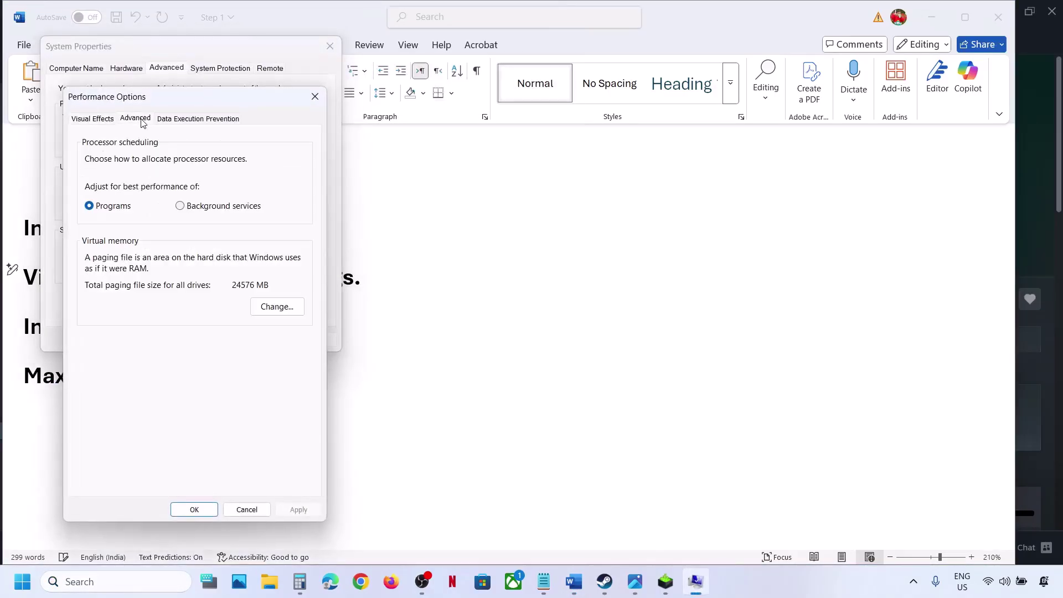
pyautogui.click(285, 307)
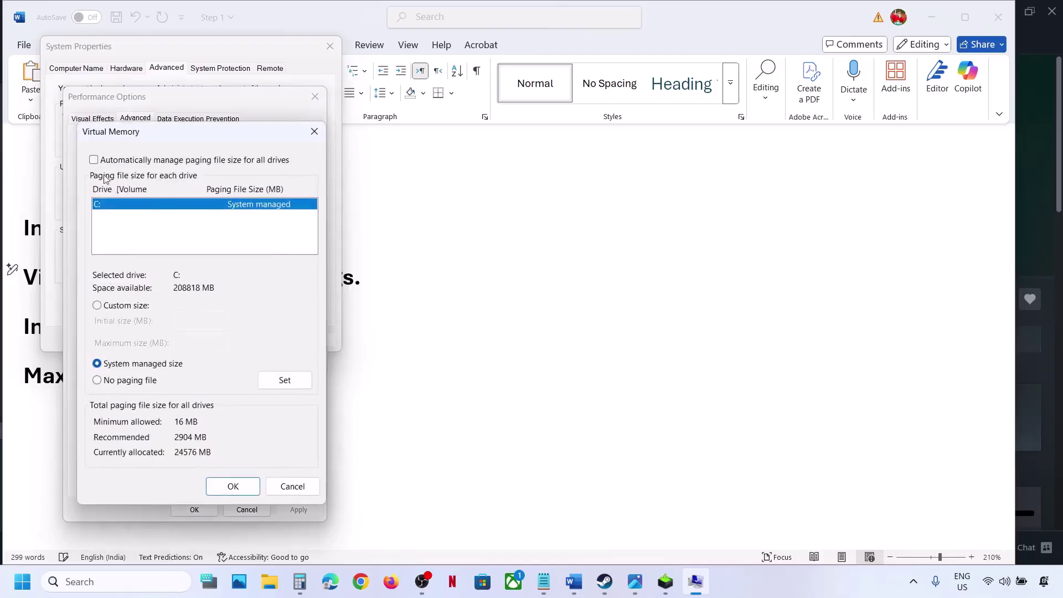
pyautogui.click(94, 160)
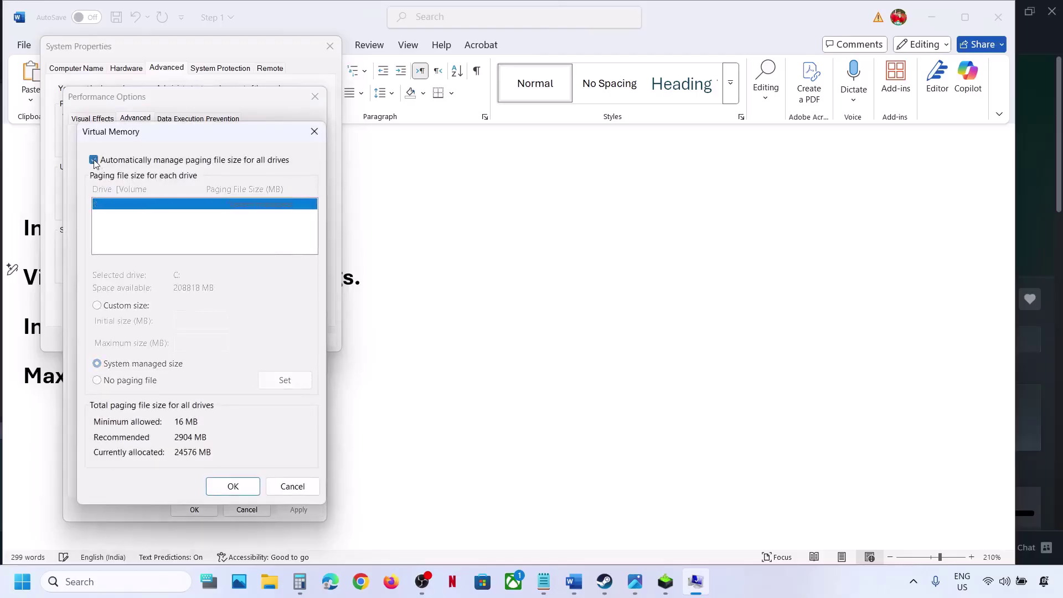
pyautogui.click(225, 492)
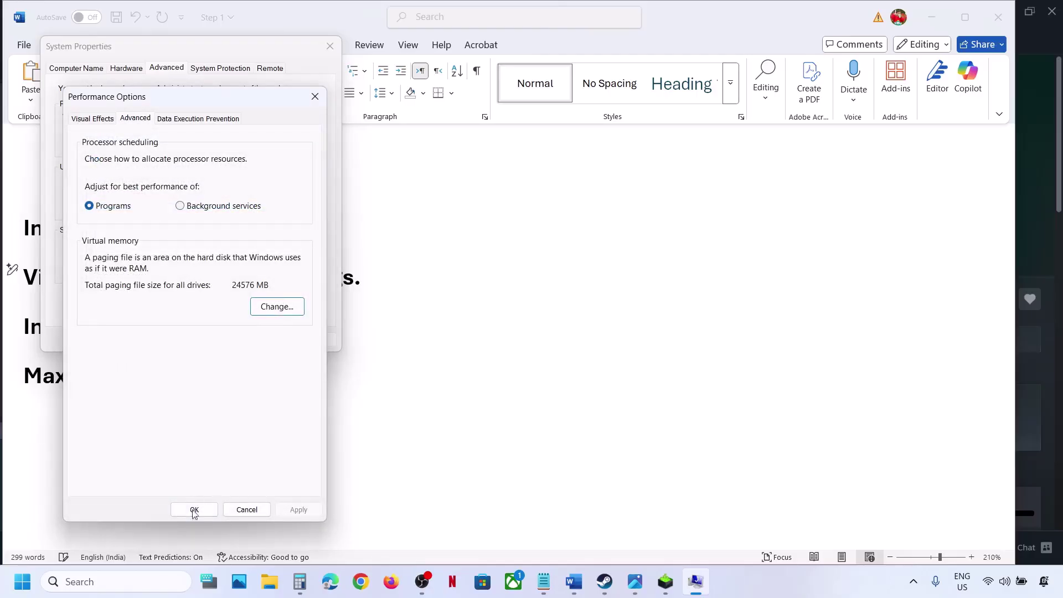
pyautogui.click(193, 508)
pyautogui.click(189, 339)
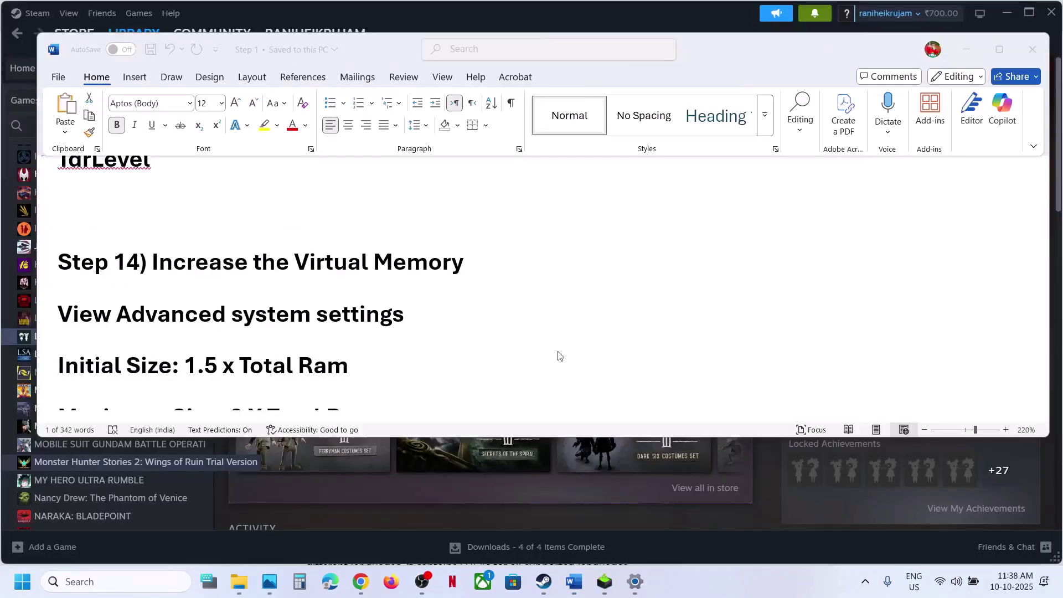
# Step: Find Step 15 about updating Windows in the notes and open the Windows Update page in Settings
pyautogui.scroll(-5, 546, 349)
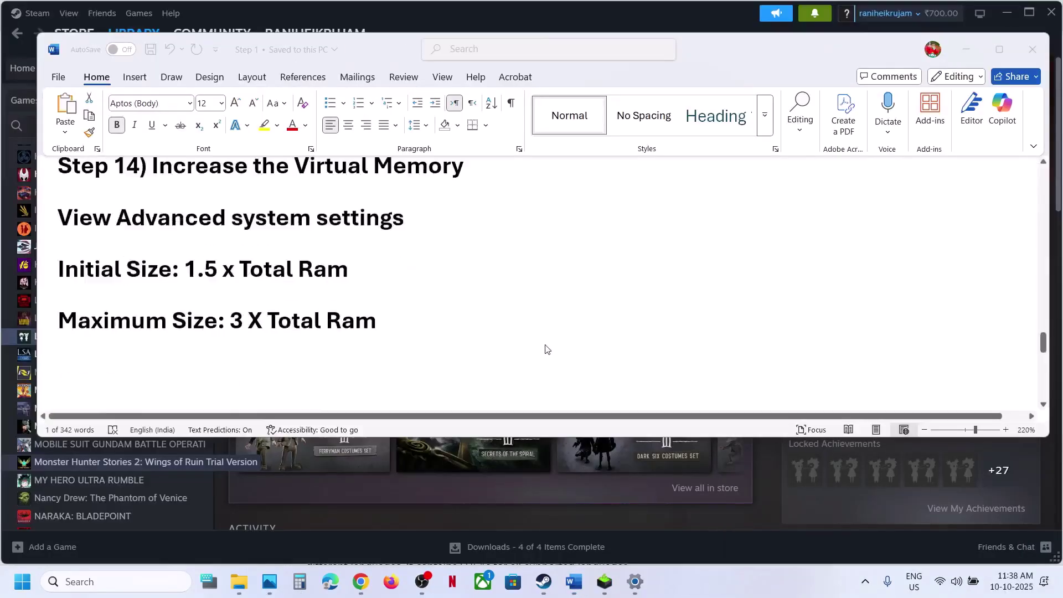
pyautogui.scroll(2, 545, 348)
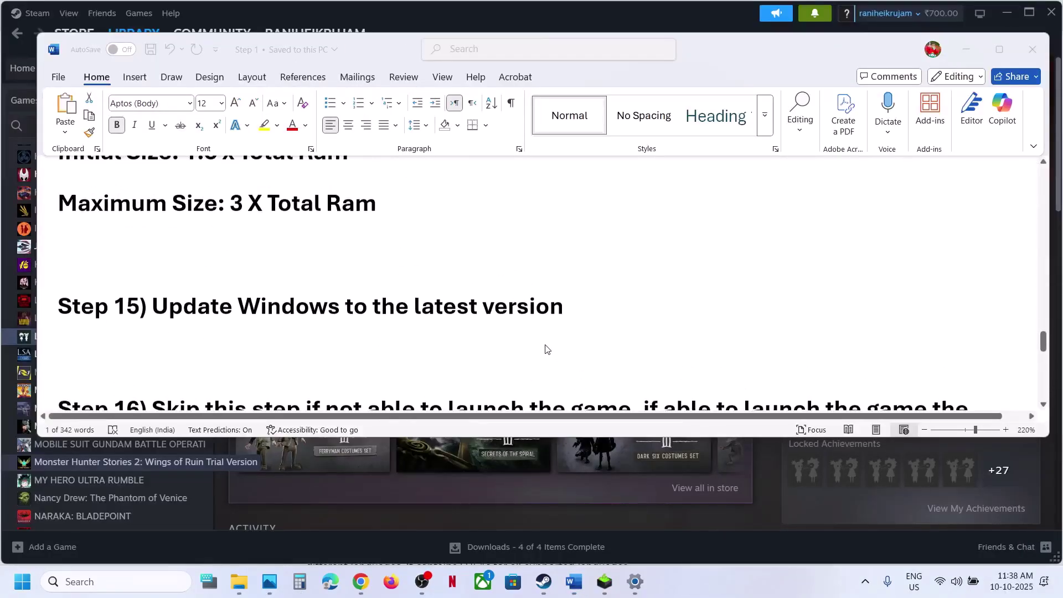
pyautogui.hotkey('alt', 'Tab')
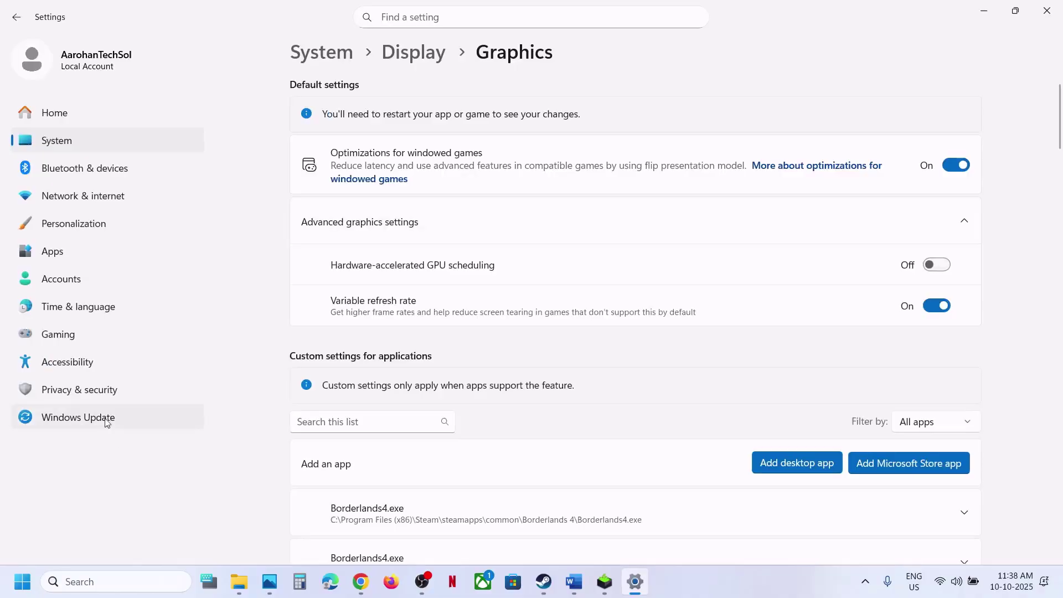
pyautogui.click(107, 418)
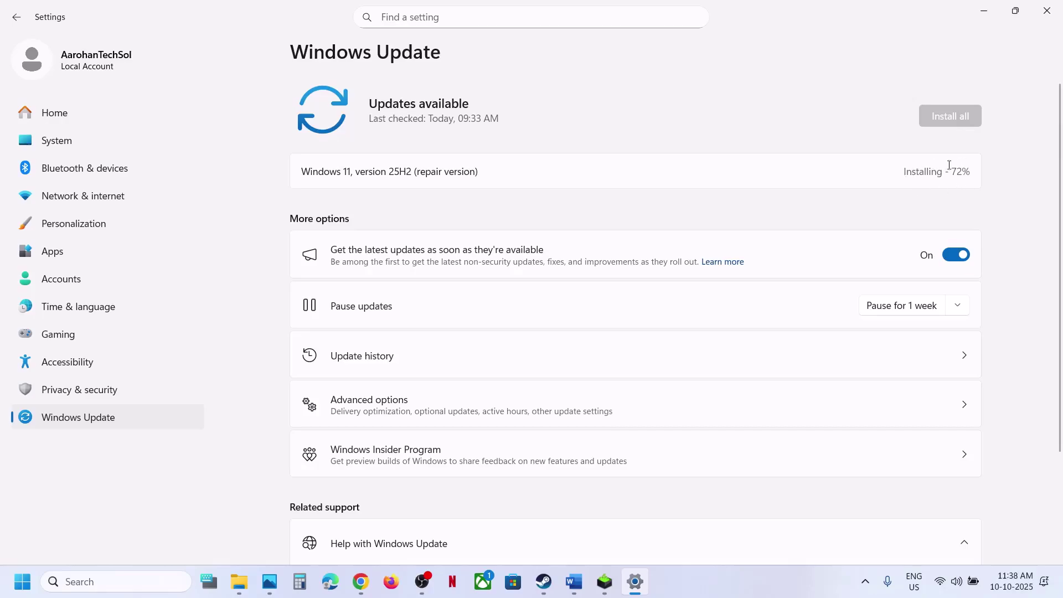
# Step: Display the computer's power options, including Restart, and dismiss them without choosing any
pyautogui.click(22, 581)
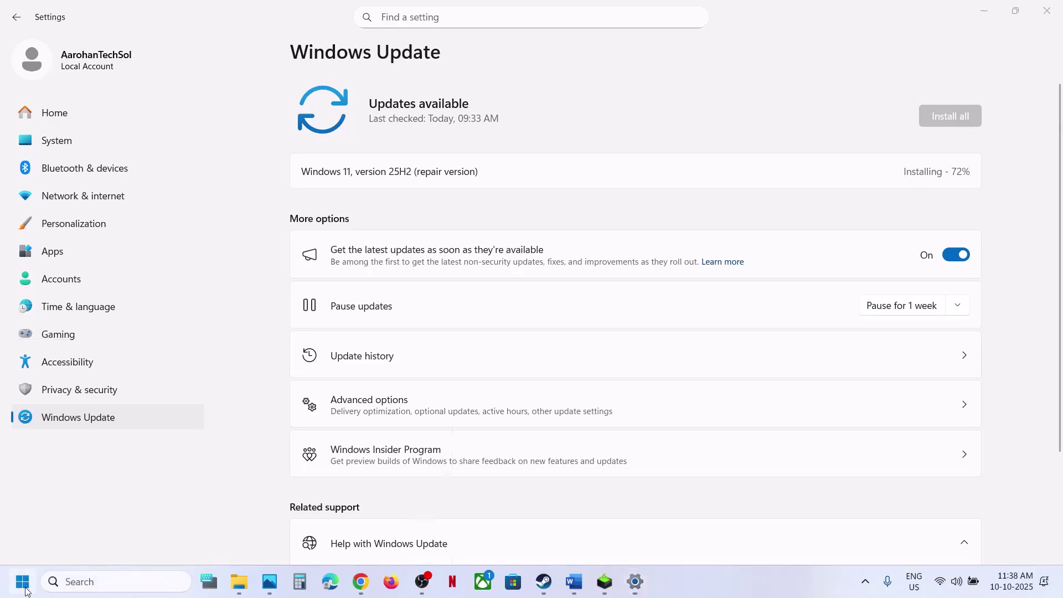
pyautogui.click(402, 533)
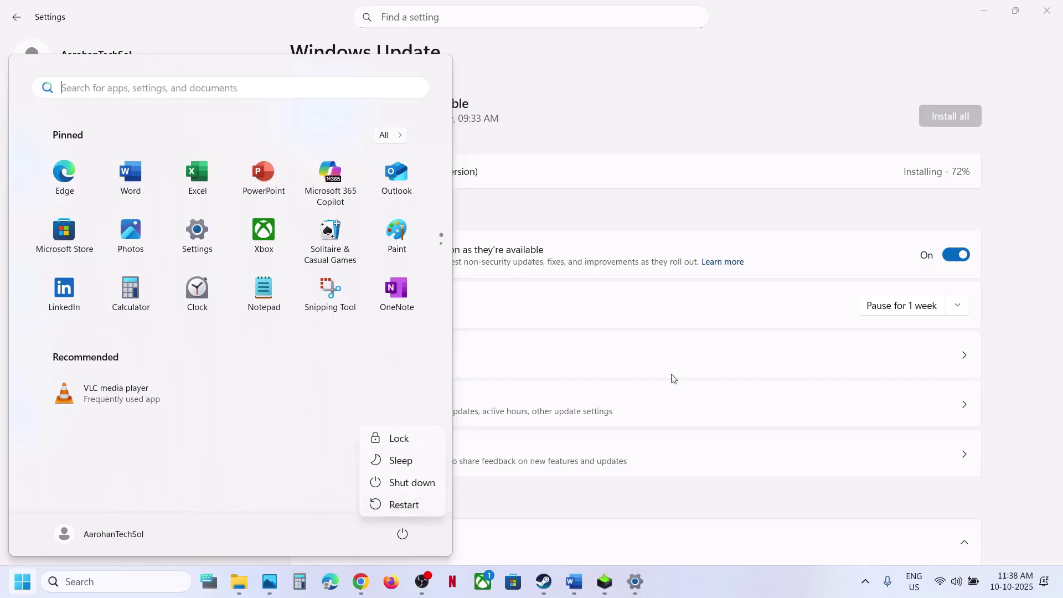
pyautogui.click(994, 269)
pyautogui.click(994, 268)
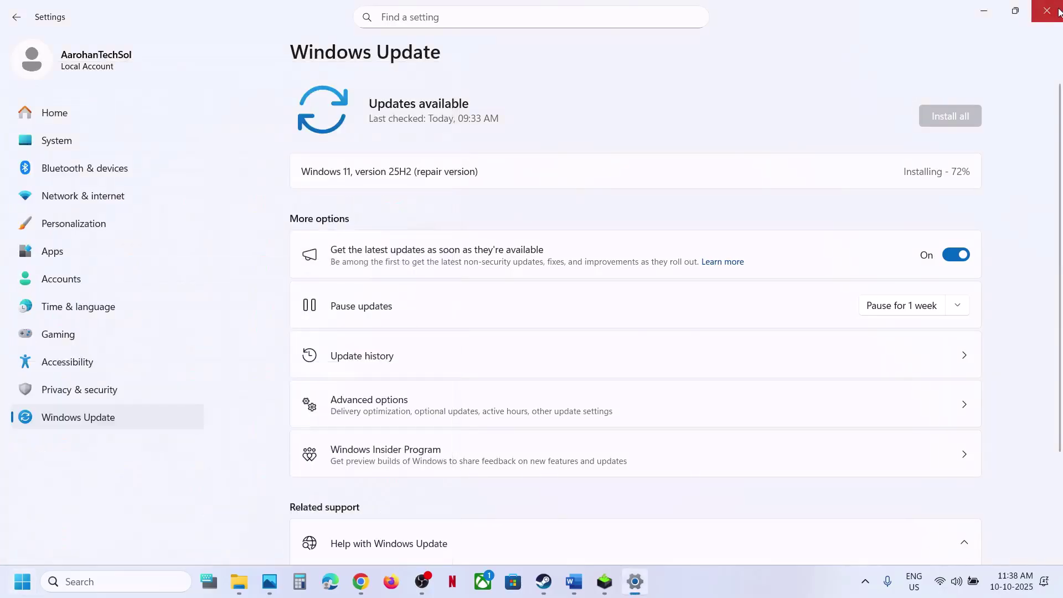
# Step: Close Settings and read Step 16 about windowed mode and lower video settings in the notes
pyautogui.click(1047, 11)
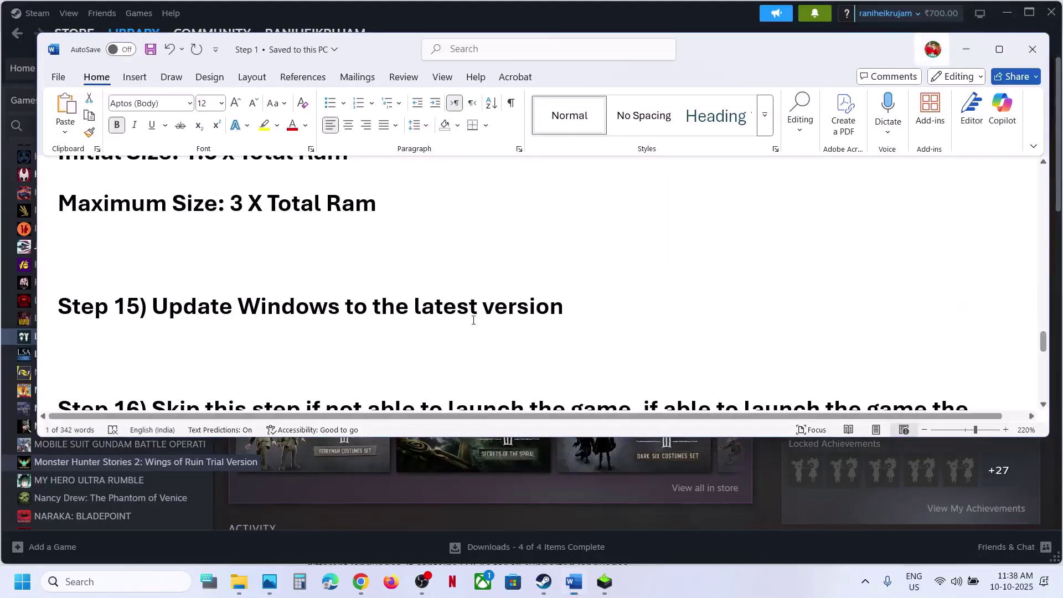
pyautogui.scroll(-2, 442, 339)
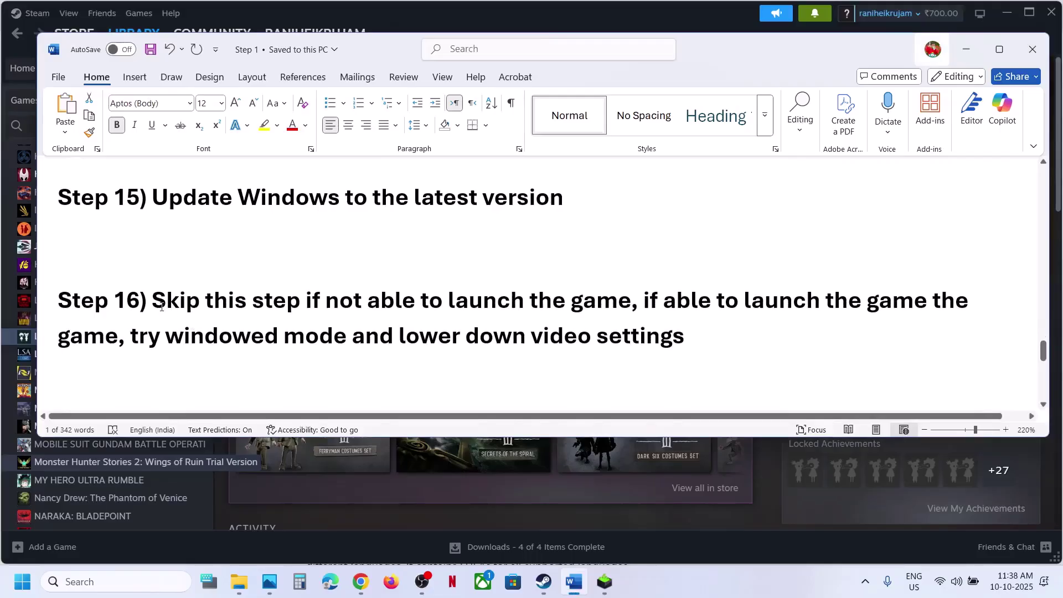
# Step: Highlight the Step 16 text about windowed mode in the notes and open the Video settings in Little Nightmares III
pyautogui.moveTo(154, 300); pyautogui.dragTo(685, 349)
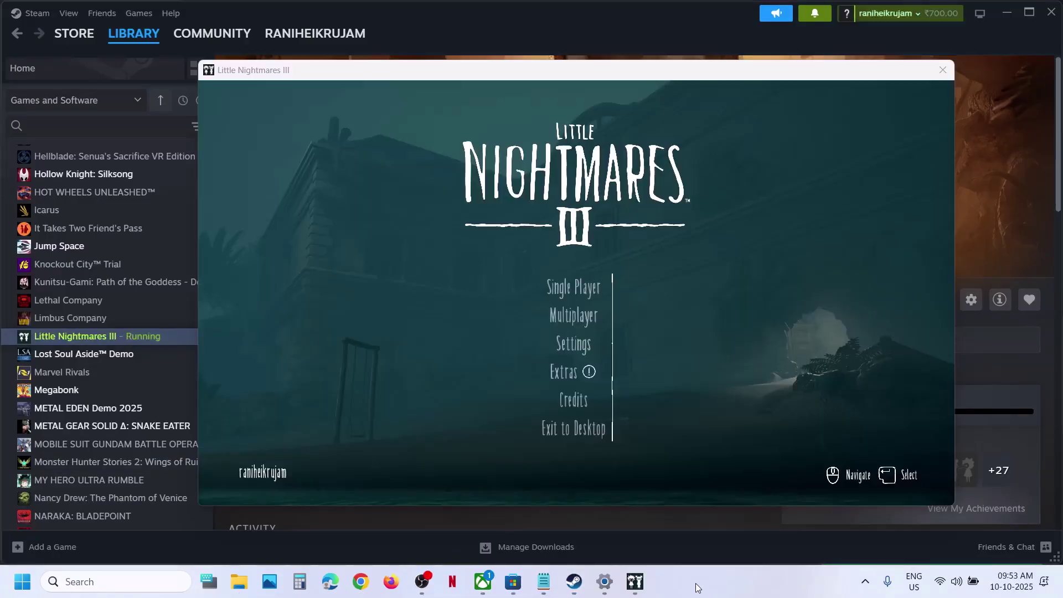
pyautogui.click(568, 347)
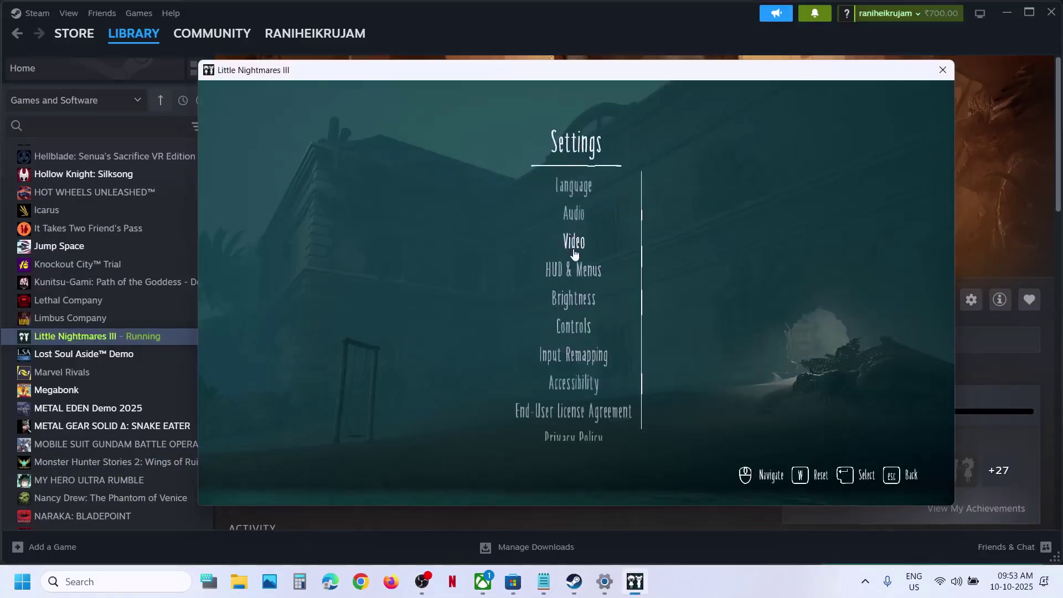
pyautogui.click(574, 247)
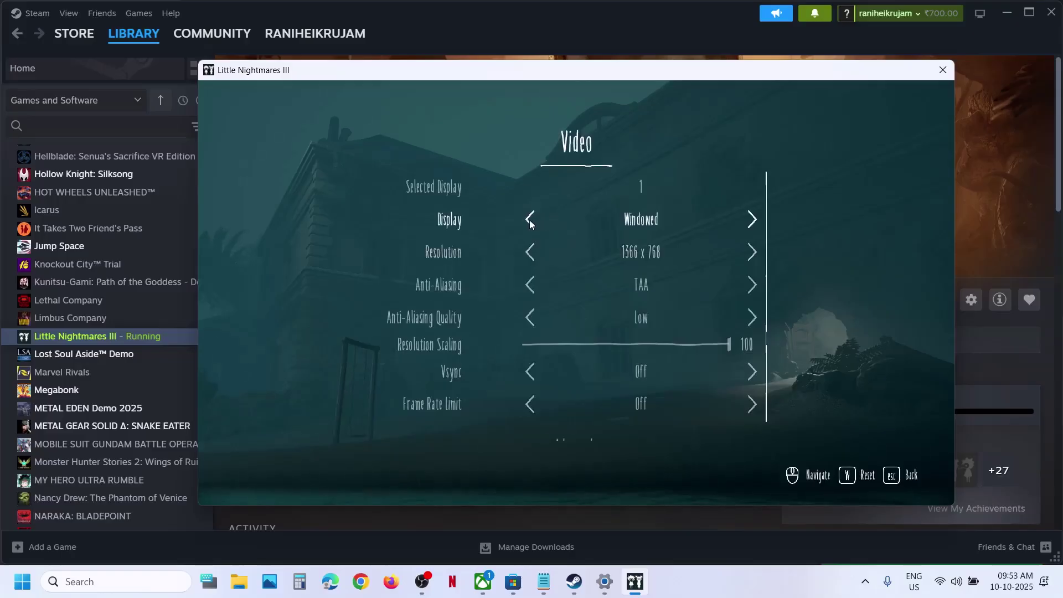
# Step: Try the Fullscreen and Windowed Fullscreen display modes, and set Display back to Windowed
pyautogui.click(530, 221)
pyautogui.click(530, 222)
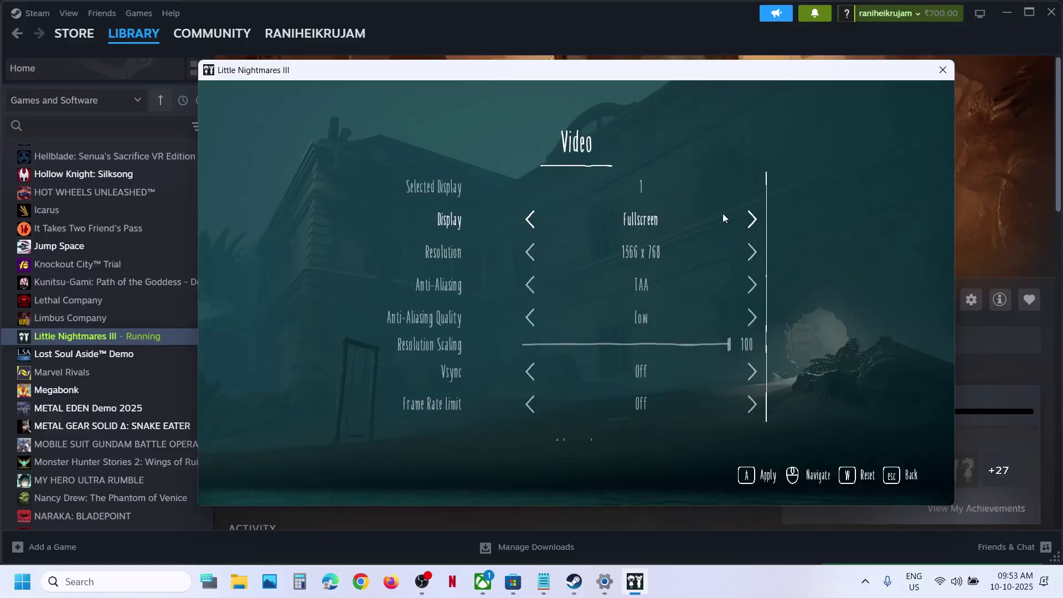
pyautogui.click(751, 219)
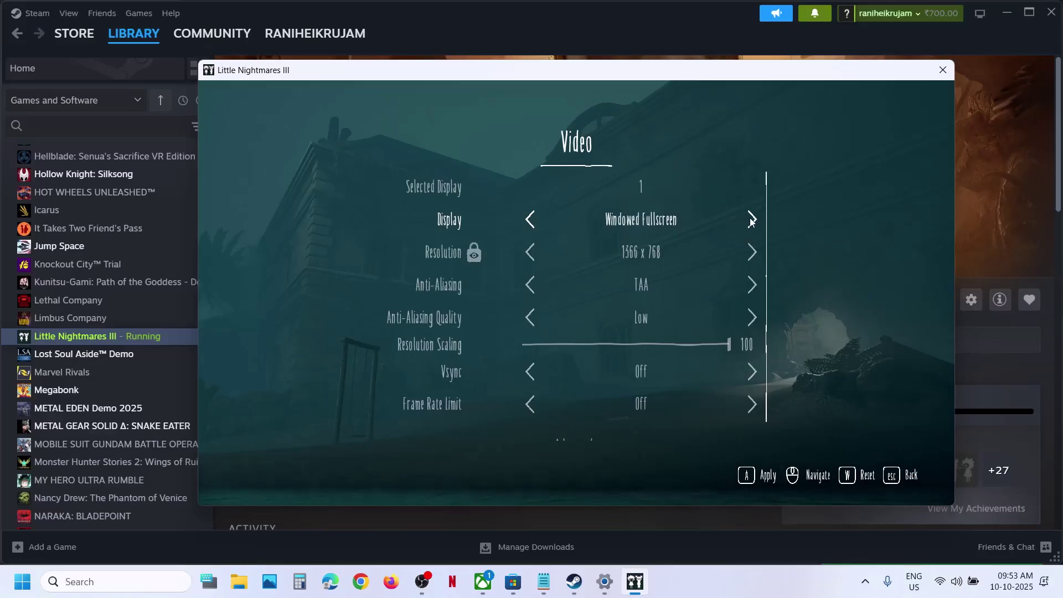
pyautogui.click(751, 220)
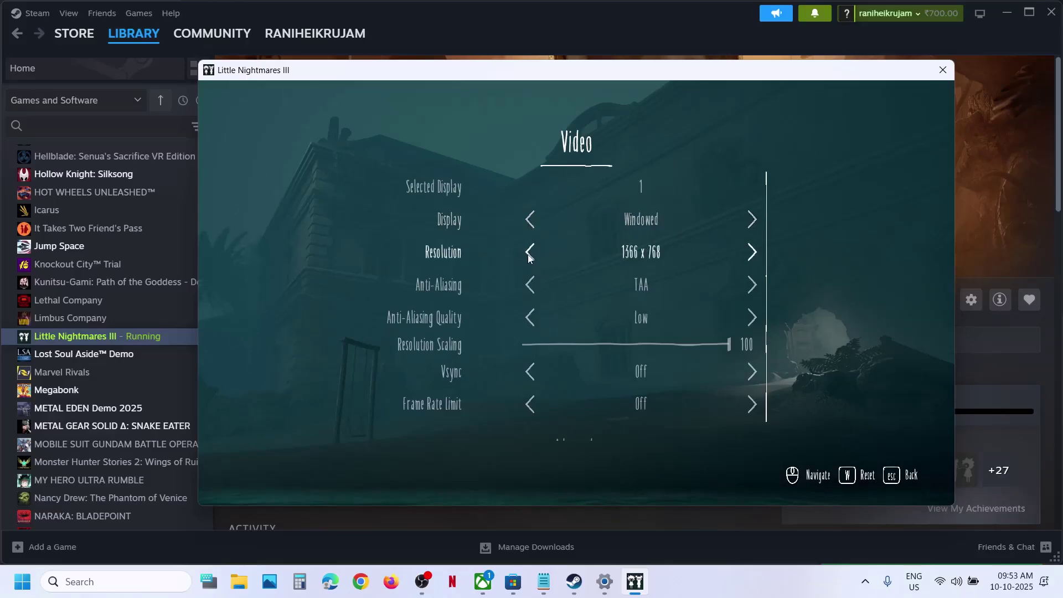
# Step: Step through the higher game resolutions up to 1920 x 1080 and set Resolution to 1600 x 900
pyautogui.click(751, 252)
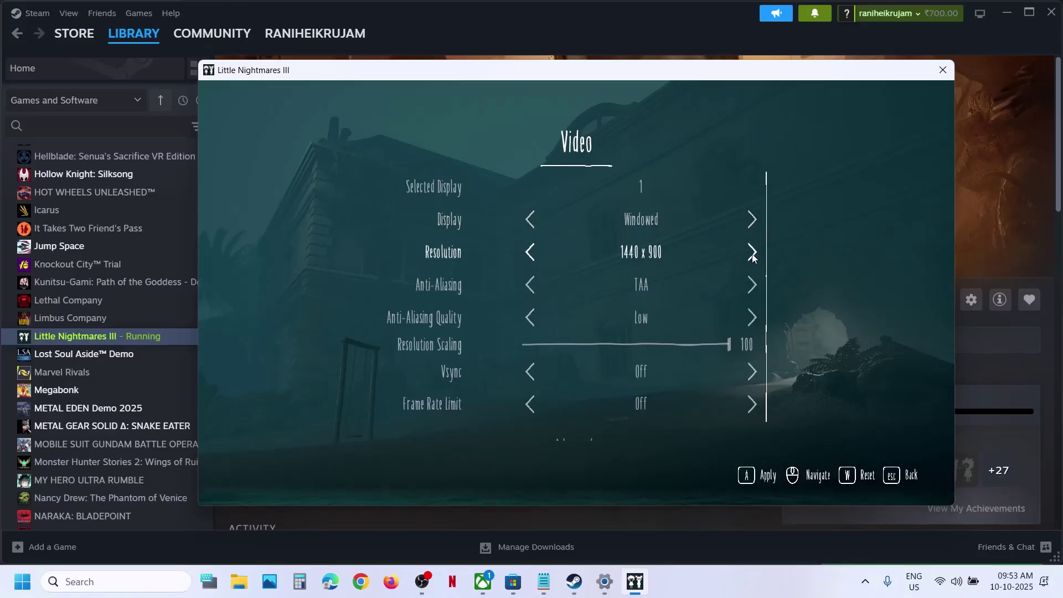
pyautogui.click(752, 252)
pyautogui.click(752, 252)
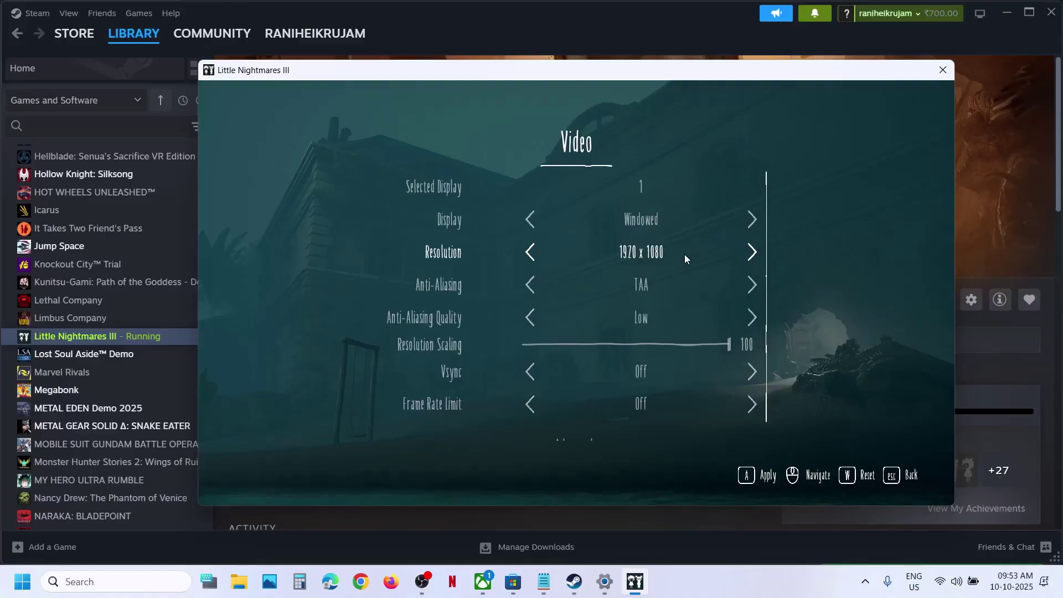
pyautogui.click(528, 254)
pyautogui.click(529, 253)
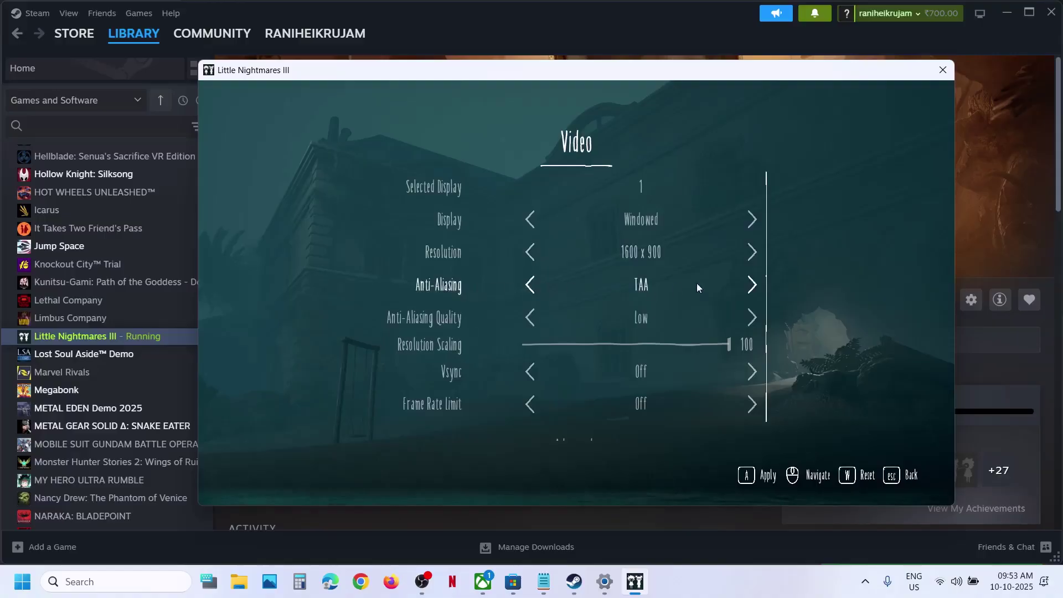
# Step: Try DLSS Frame Generation and Off for Anti-Aliasing, and set it back to TAA
pyautogui.click(751, 285)
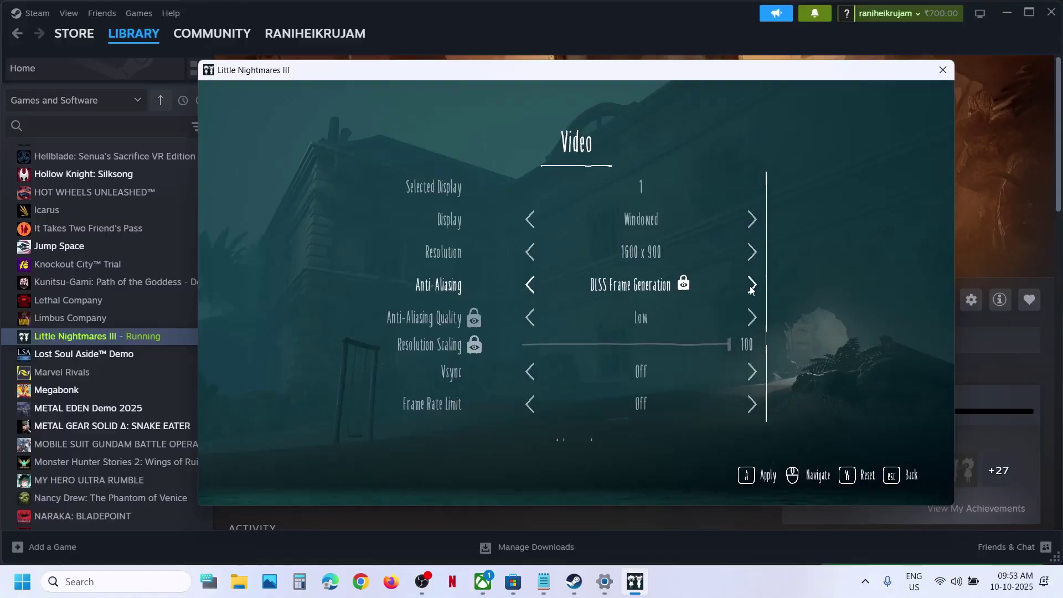
pyautogui.click(751, 285)
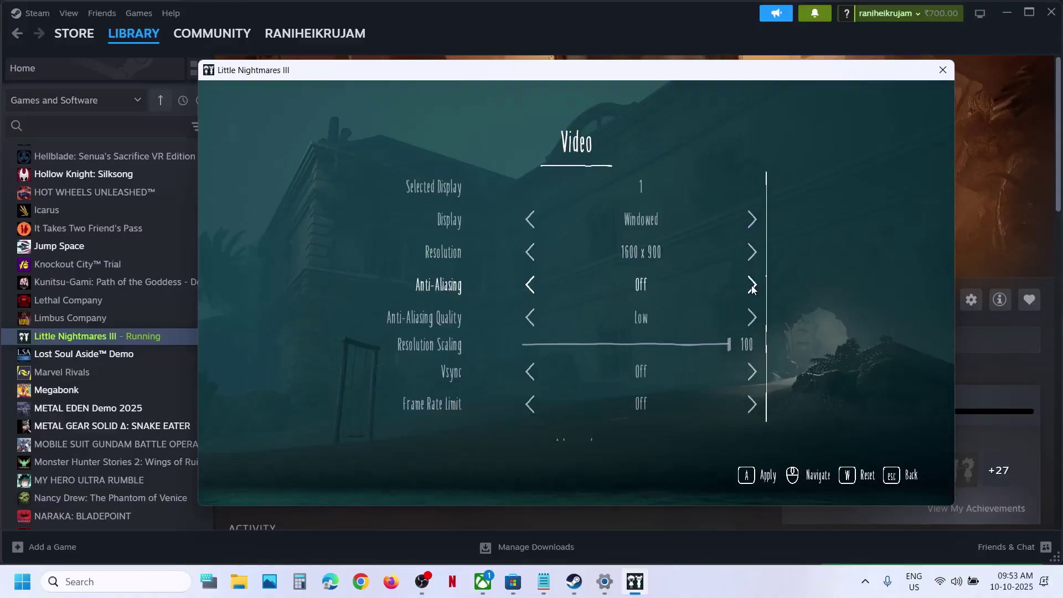
pyautogui.click(533, 285)
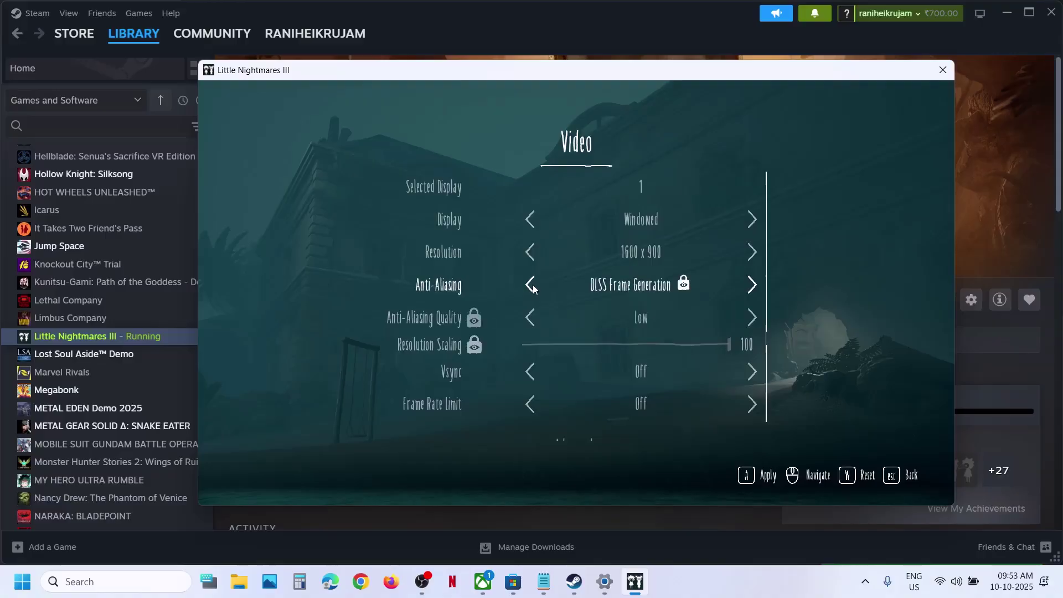
pyautogui.click(529, 287)
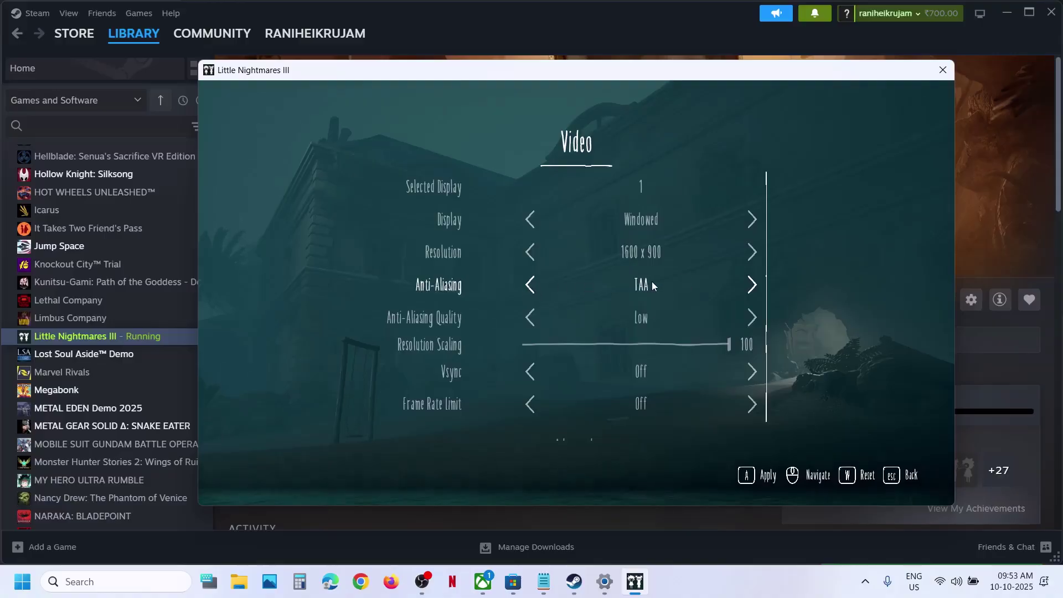
# Step: Switch Anti-Aliasing past XeSS and set it to FSR
pyautogui.click(528, 287)
pyautogui.click(529, 287)
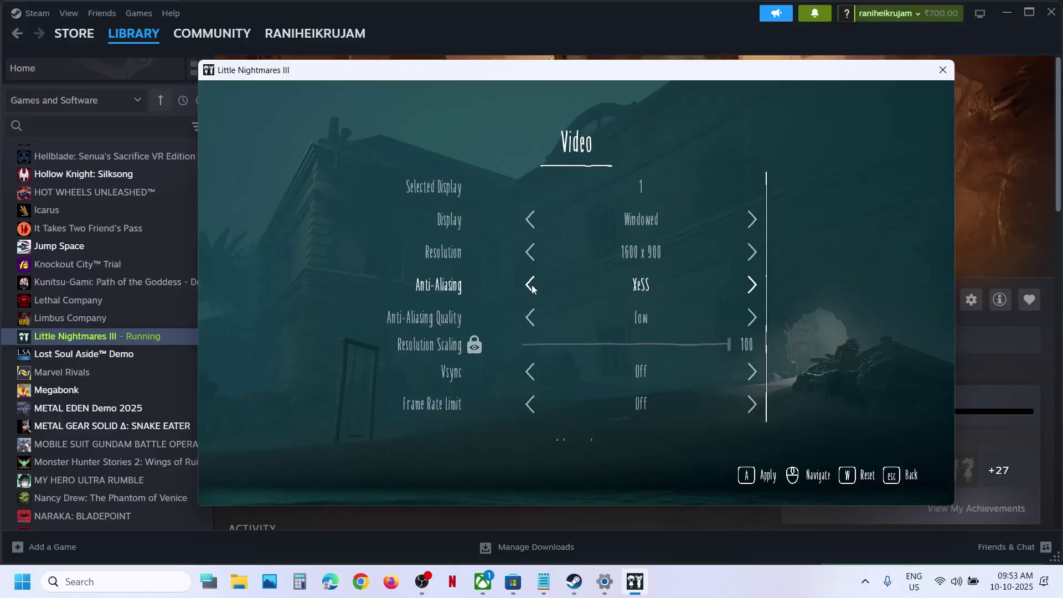
pyautogui.click(533, 287)
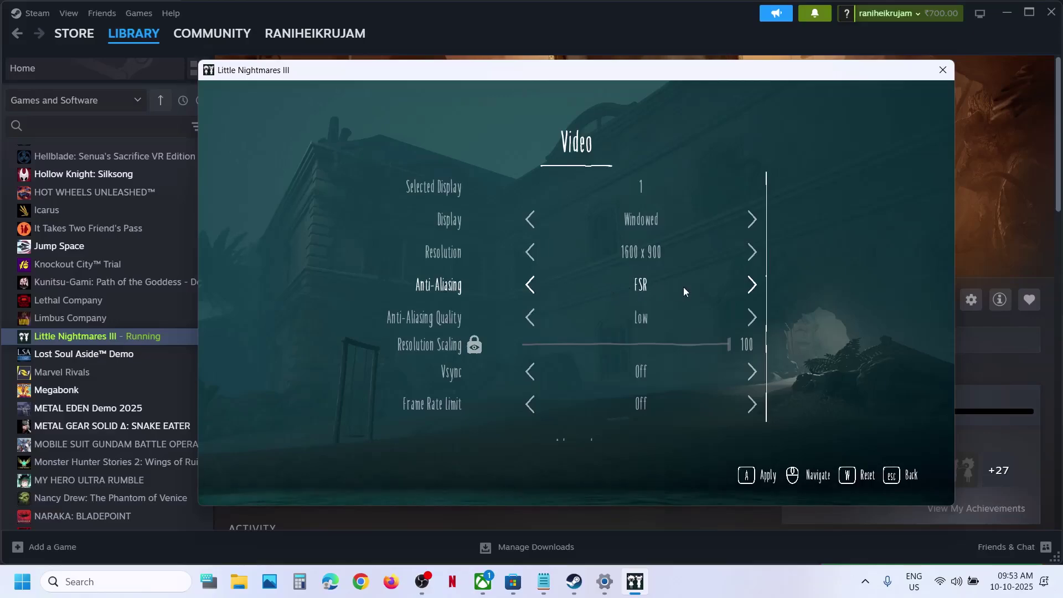
# Step: Set Anti-Aliasing Quality to Medium after trying High, and change Anti-Aliasing to DLSS
pyautogui.scroll(-1, 753, 321)
pyautogui.click(751, 306)
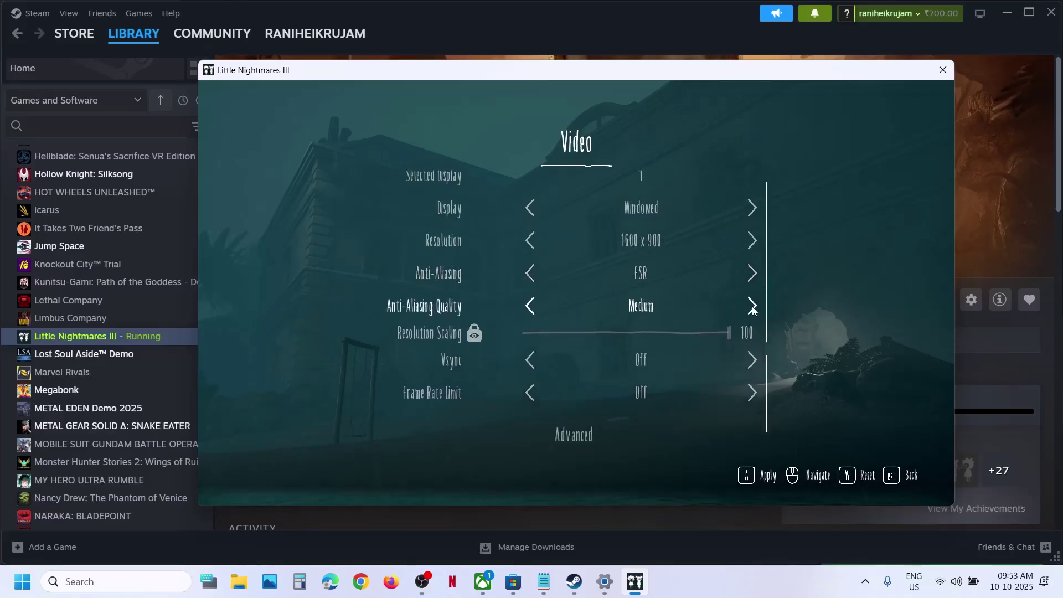
pyautogui.click(752, 306)
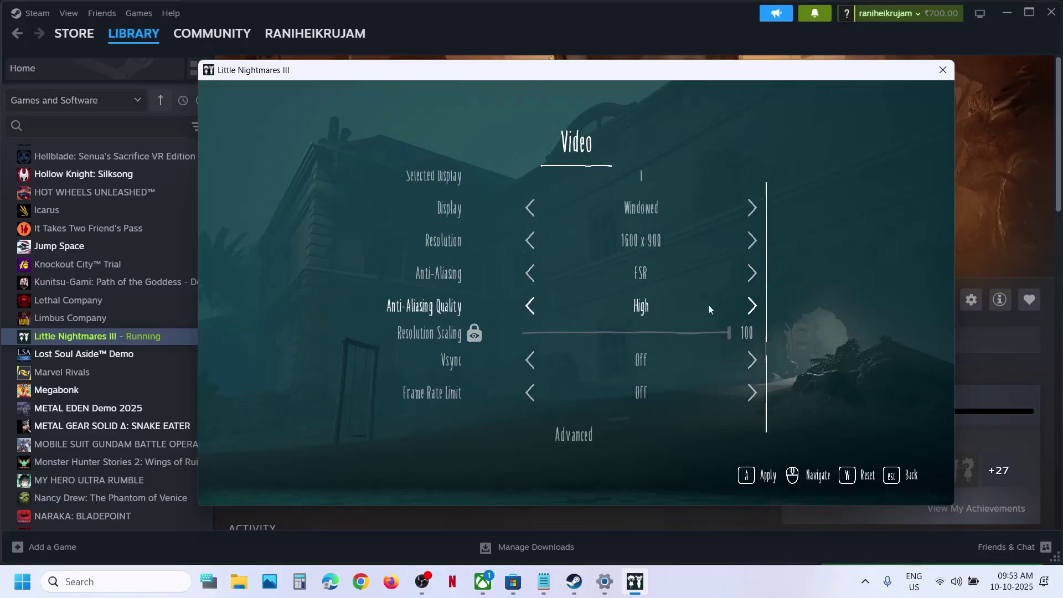
pyautogui.click(530, 306)
pyautogui.scroll(1, 533, 274)
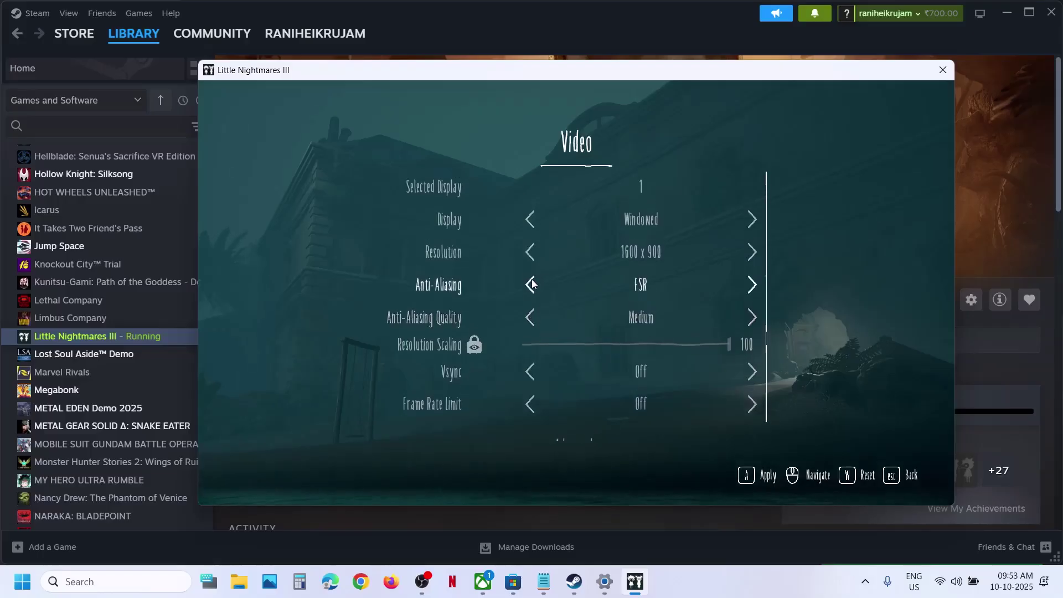
pyautogui.click(532, 284)
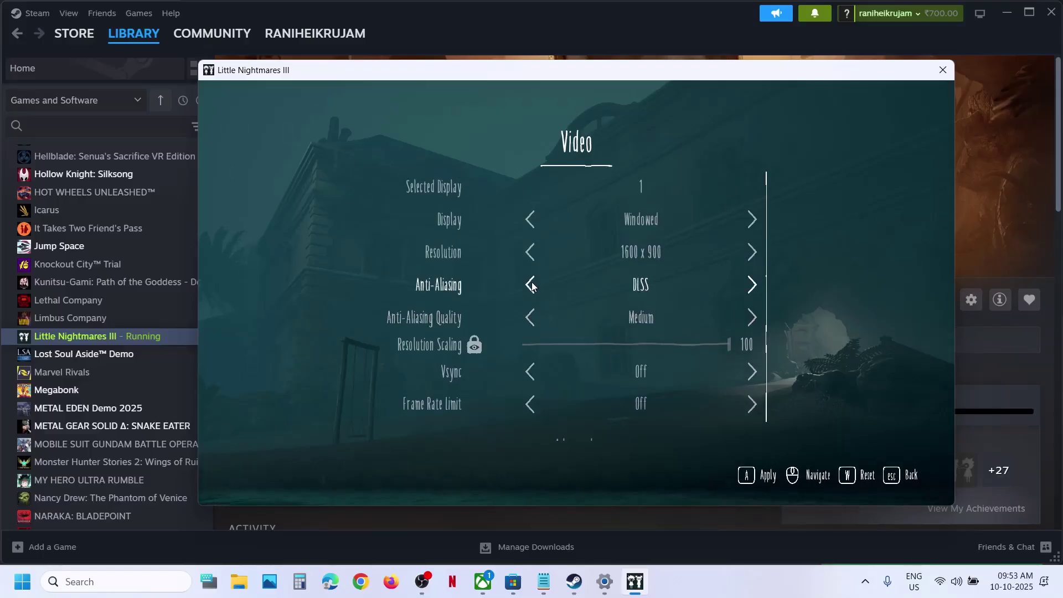